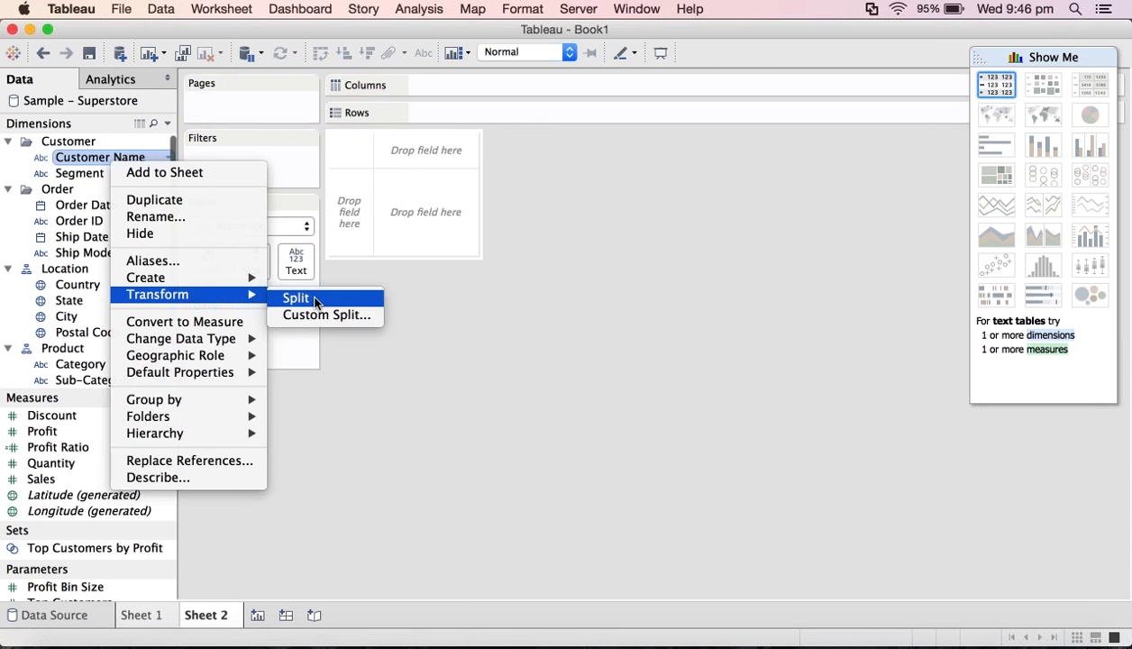
Step: Split the Customer Name field automatically and list both resulting split fields in the worksheet's rows
click(315, 302)
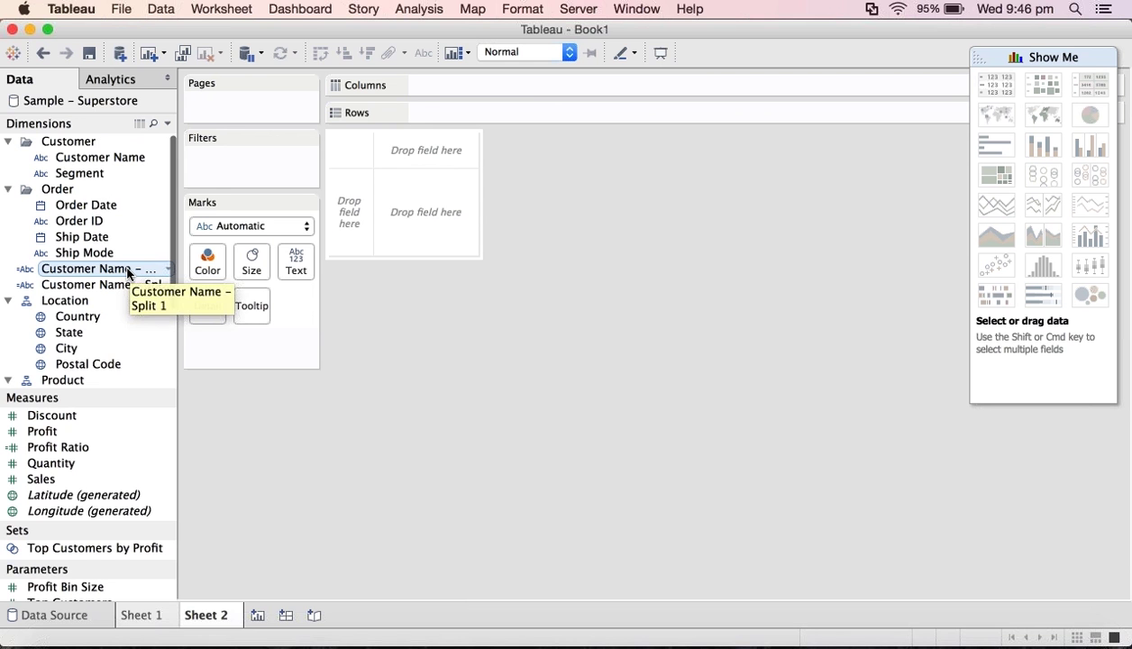
click(128, 274)
drag(127, 271, 506, 112)
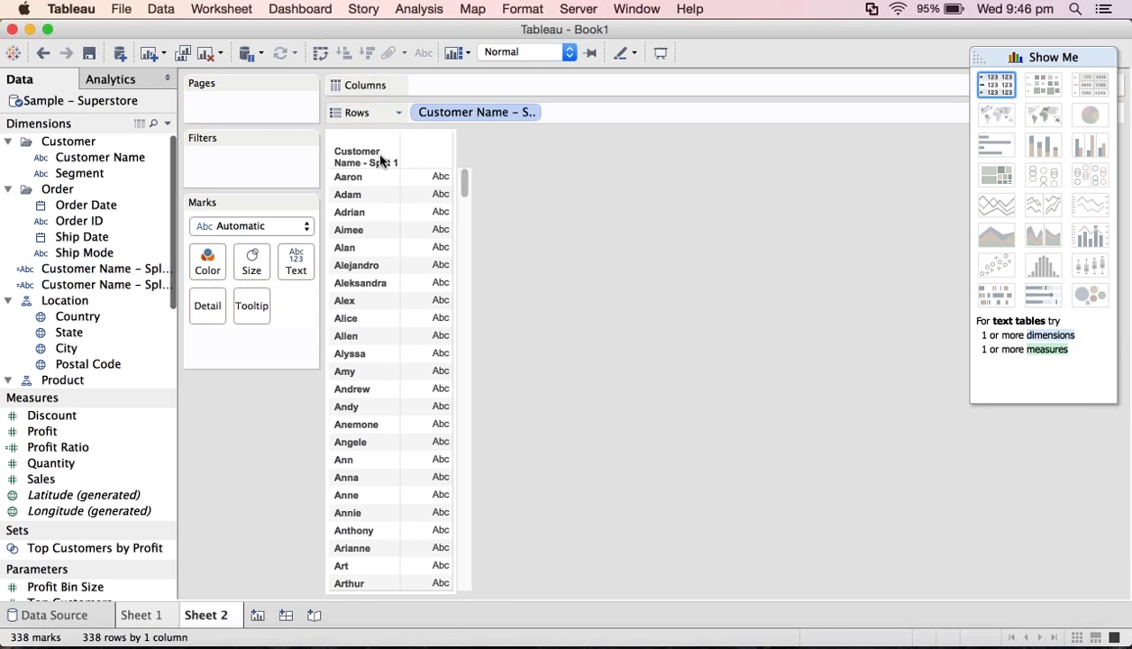
click(88, 284)
mouse_move(85, 276)
mouse_down()
mouse_move(692, 91)
mouse_move(675, 112)
mouse_up()
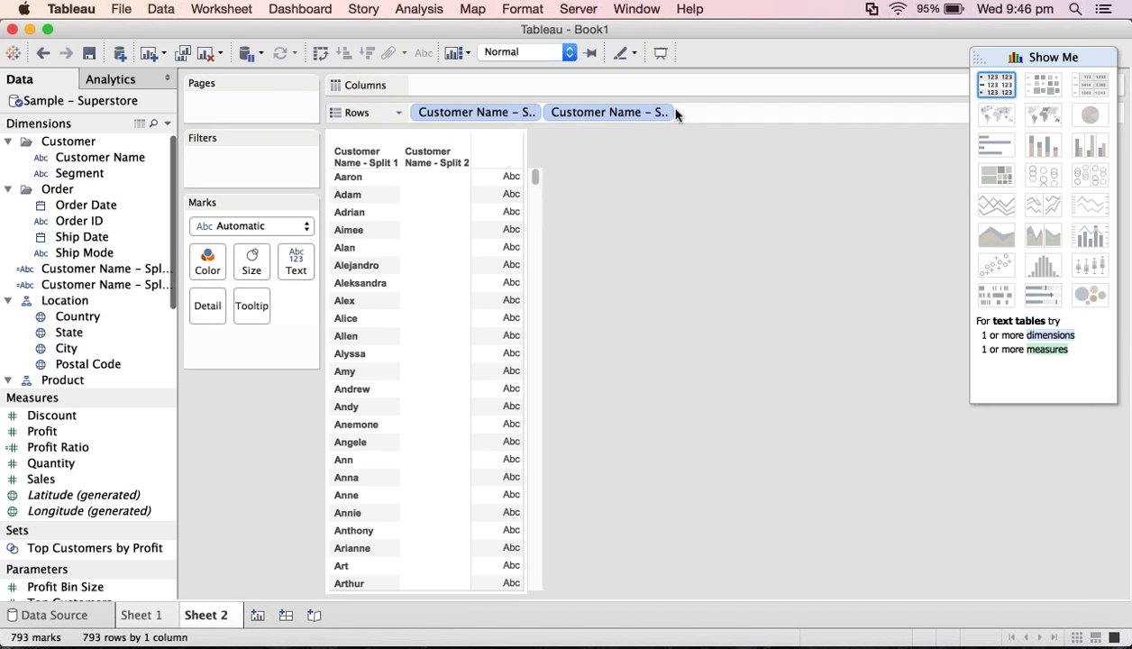
Step: Remove both Customer Name split fields from the rows, leaving the sheet empty
click(621, 112)
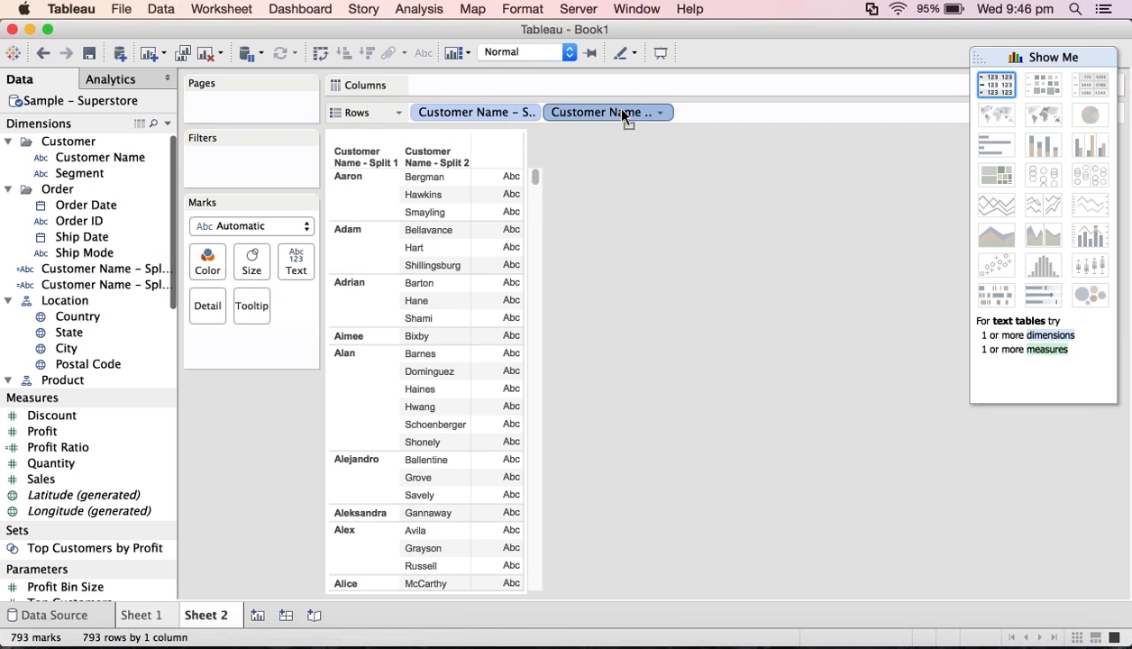
drag(622, 115, 80, 300)
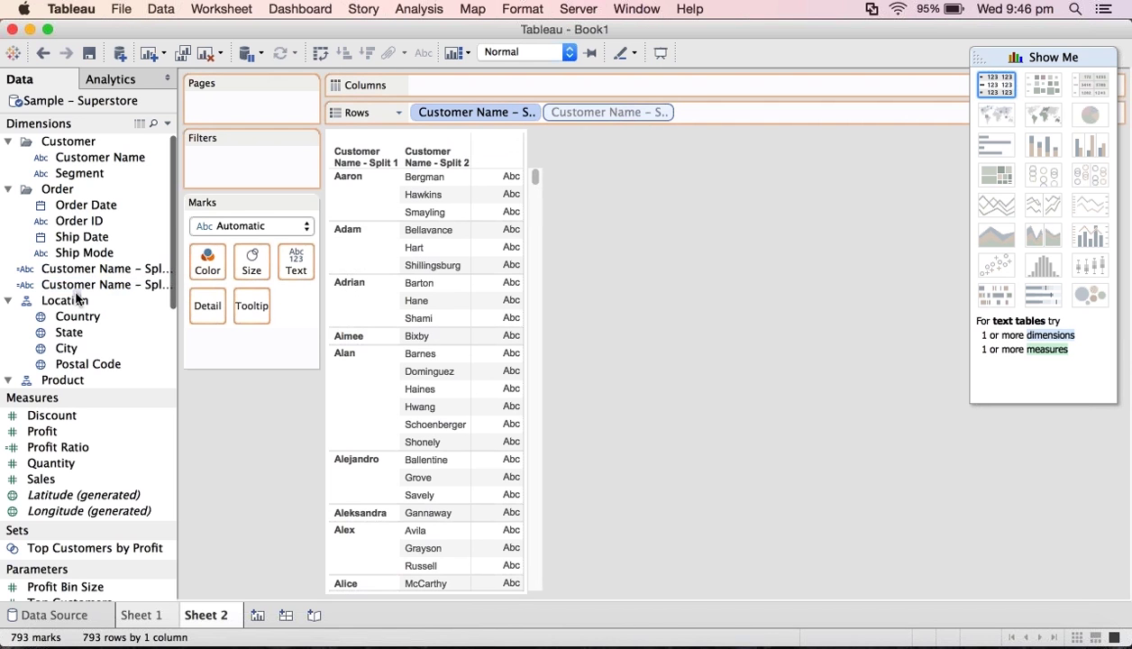
click(499, 116)
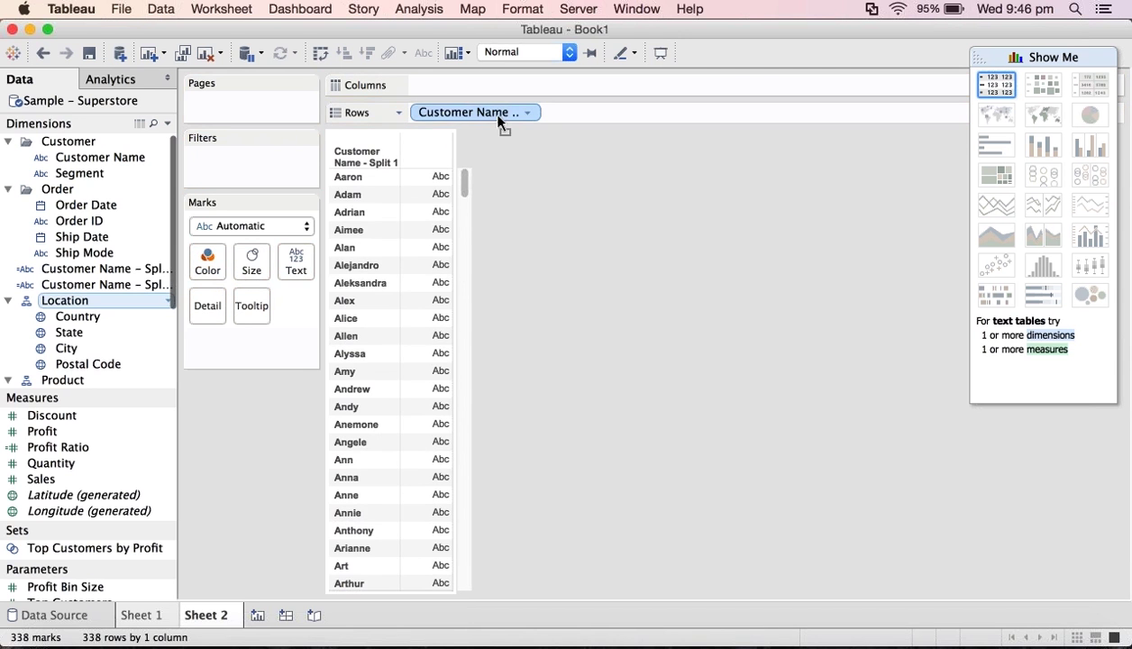
drag(498, 116, 135, 162)
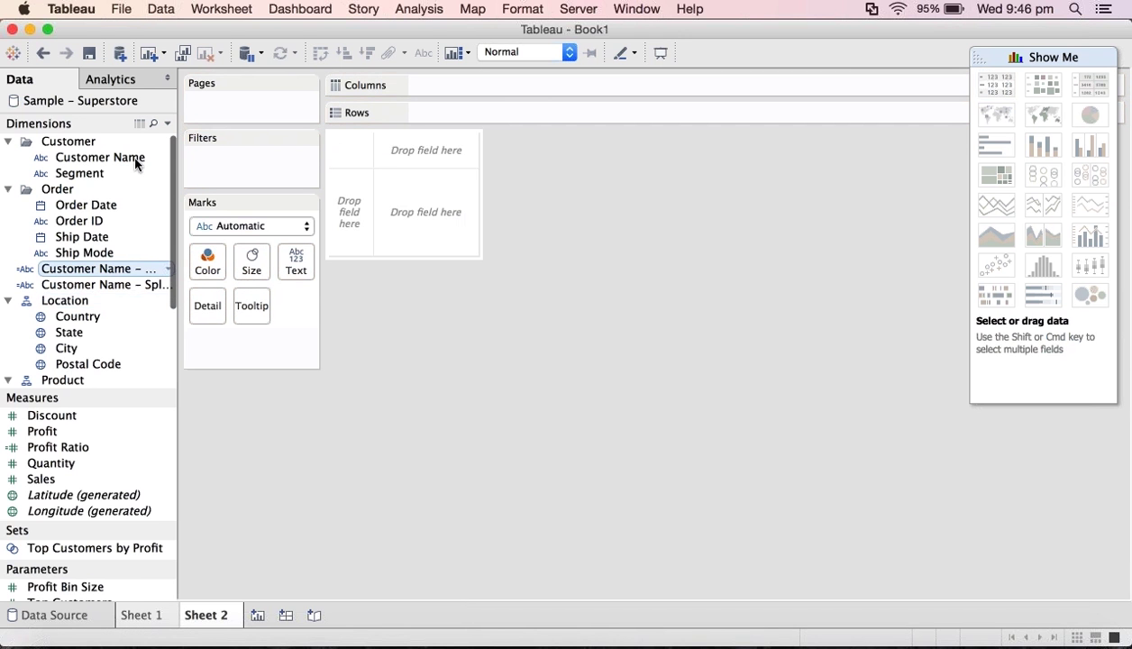
click(133, 160)
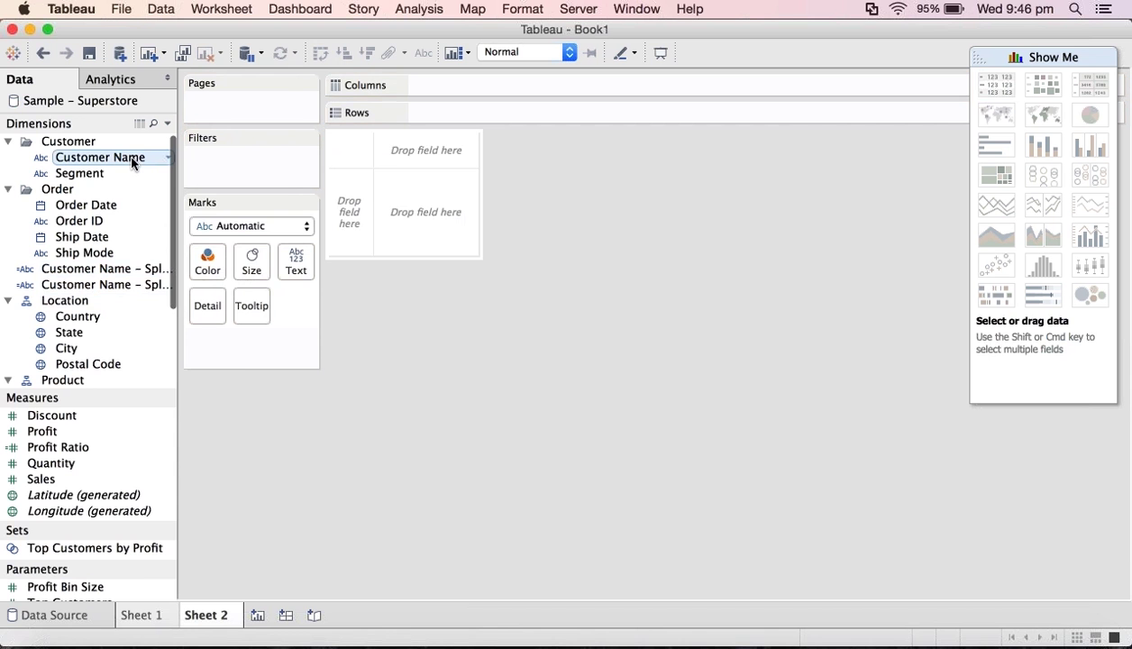
right_click(132, 160)
mouse_move(259, 290)
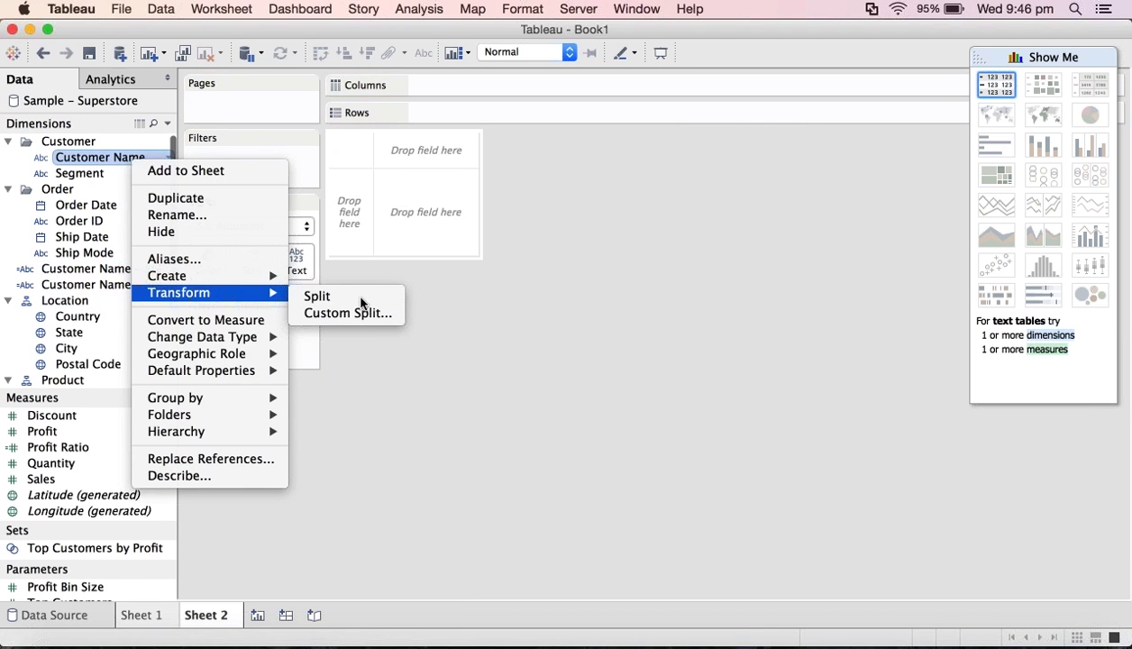
click(362, 315)
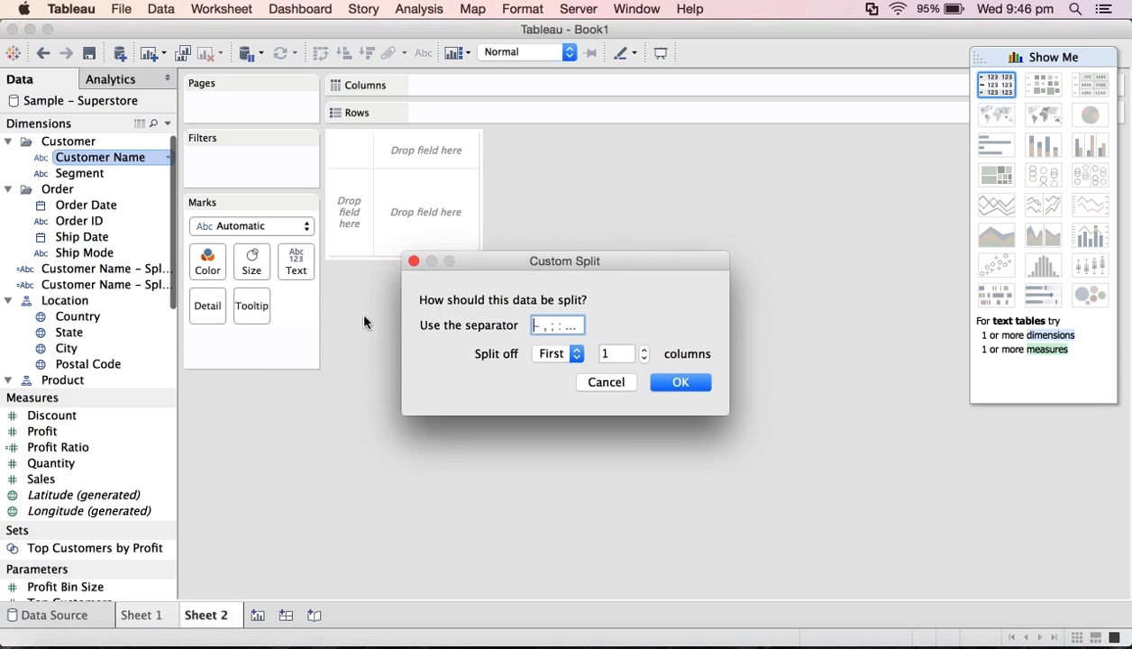
click(412, 262)
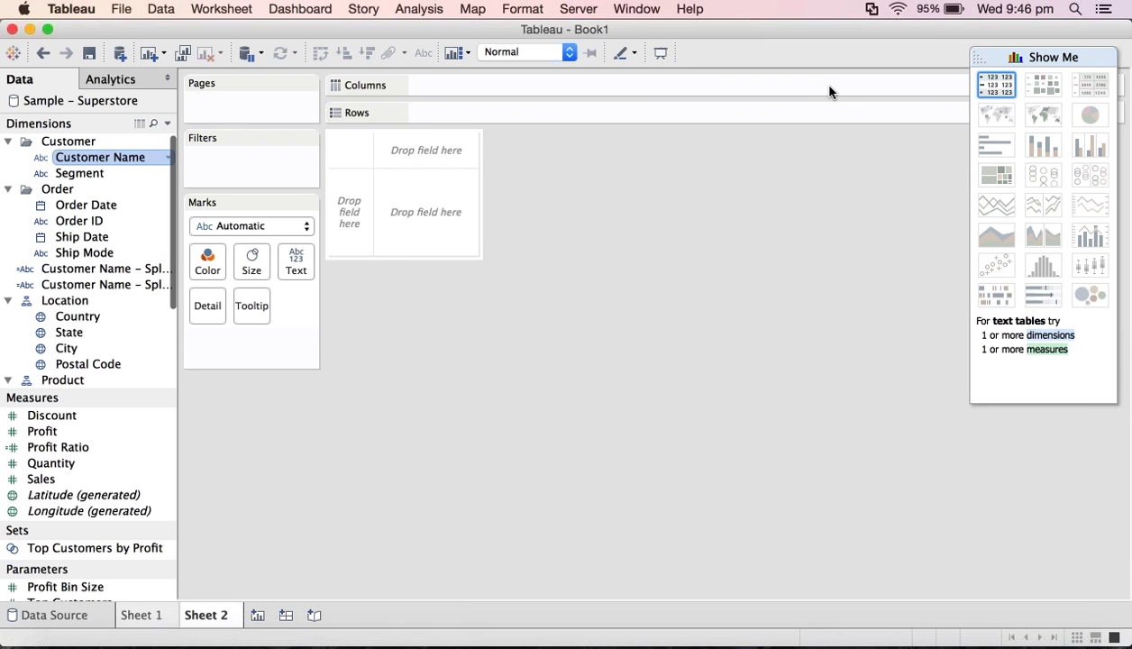
Step: Build a symbol map from the generated Latitude and Longitude fields and collapse the chart suggestions
click(43, 430)
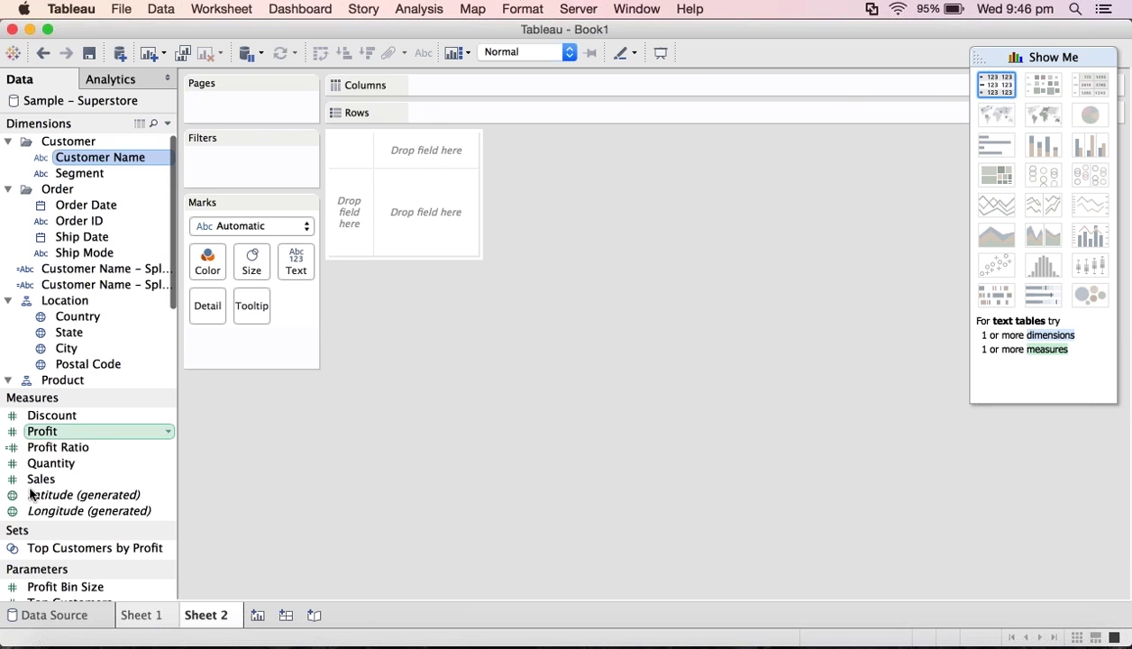
click(54, 495)
shift+click(43, 511)
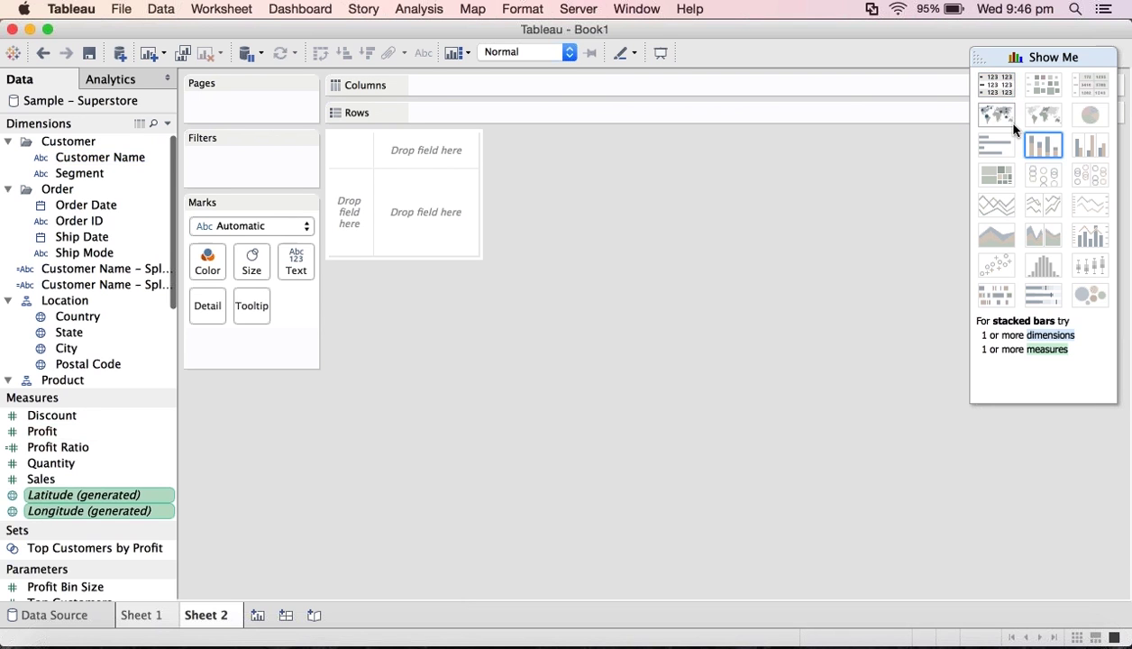
click(999, 115)
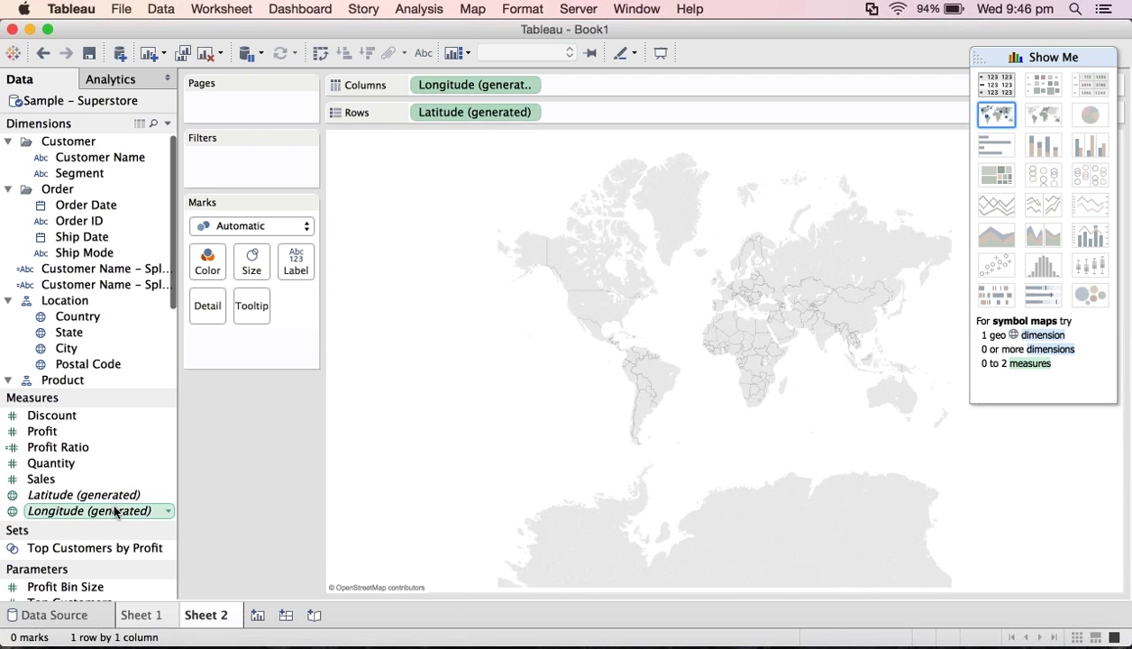
click(1041, 61)
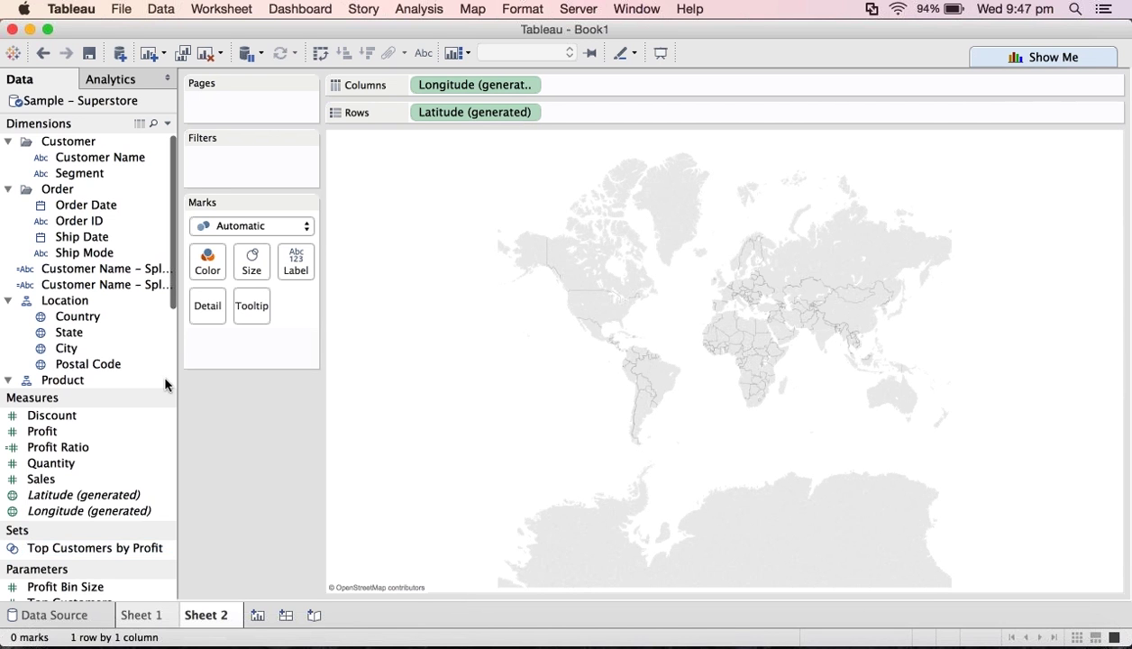
Step: Encode Profit as the map's mark color and add Profit again as mark detail
click(84, 495)
drag(80, 434, 211, 272)
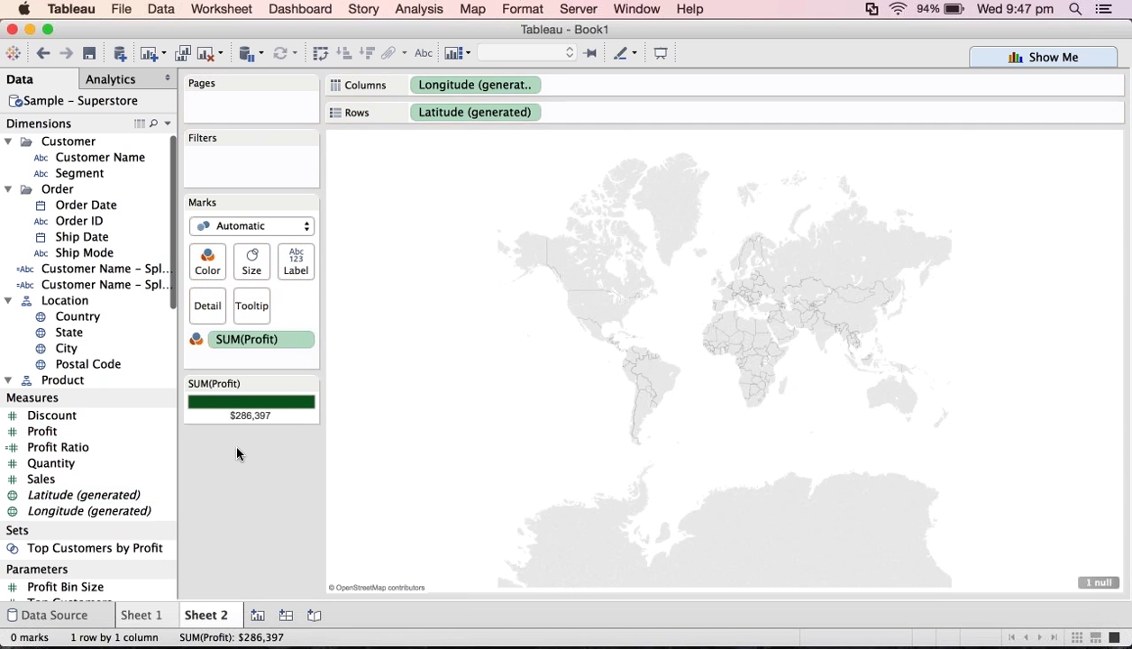
click(146, 450)
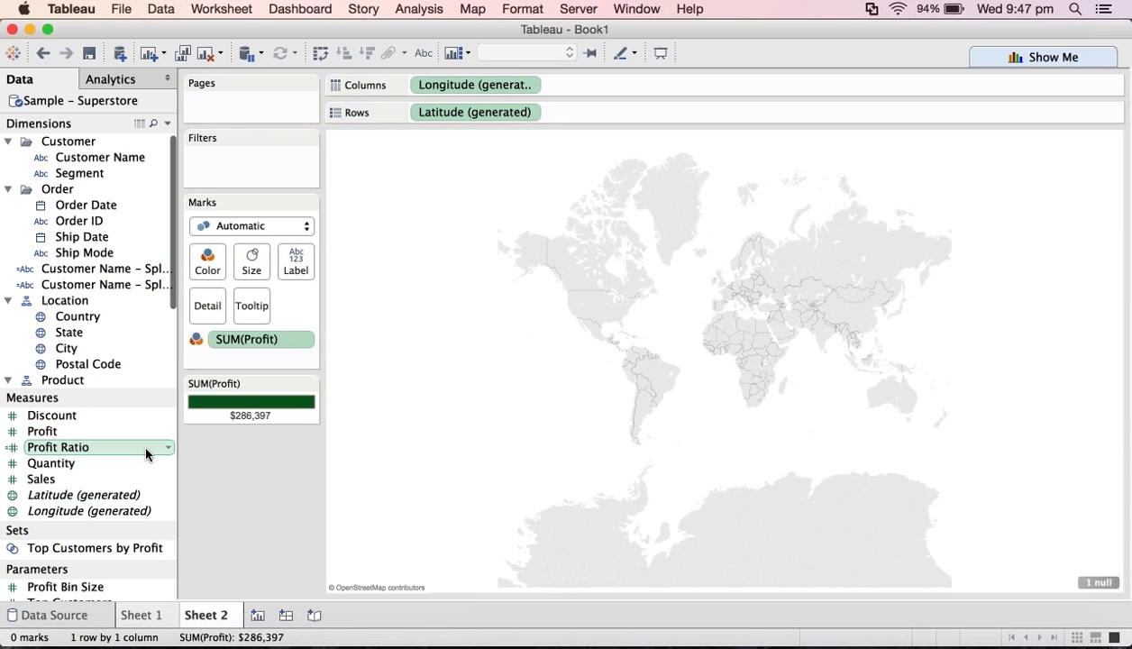
click(116, 236)
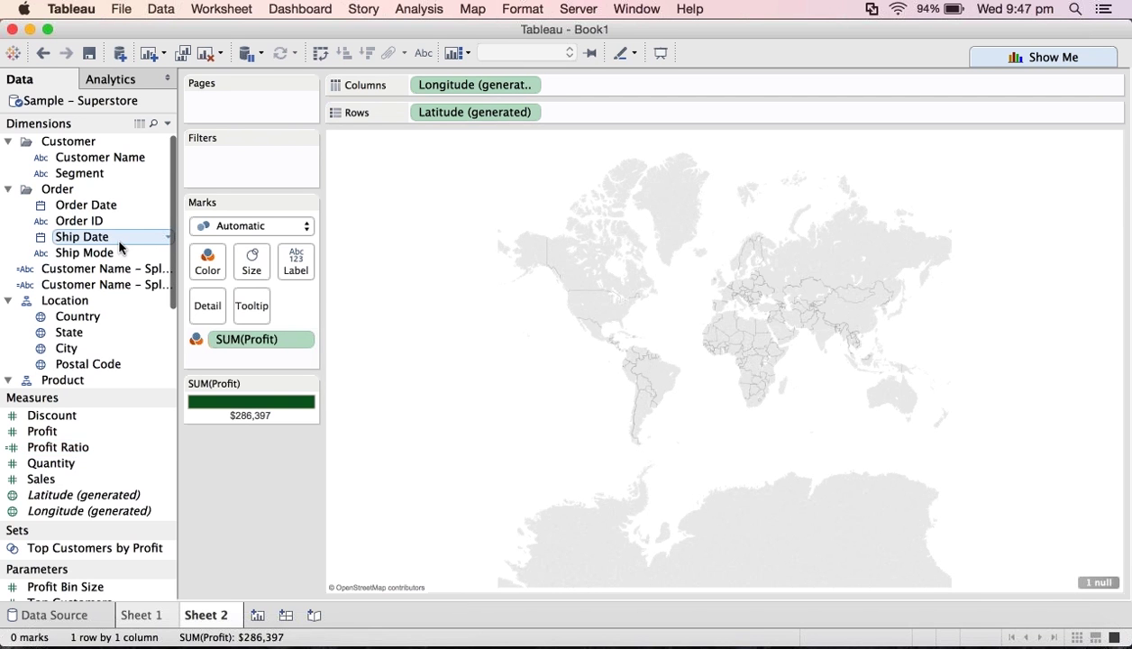
click(93, 175)
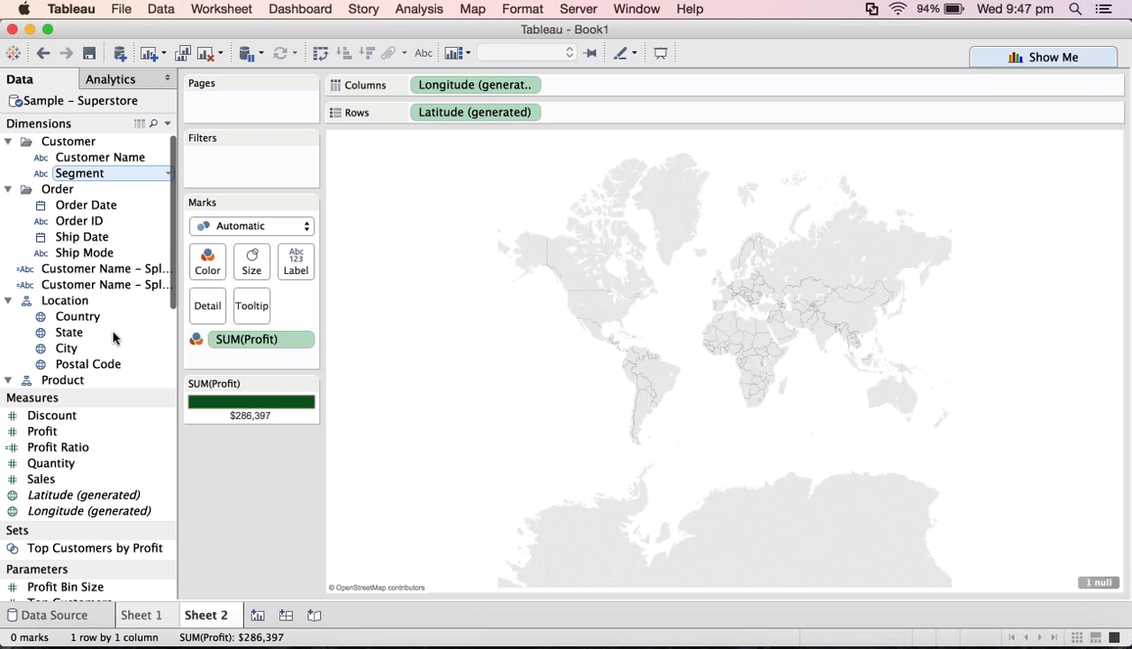
click(78, 435)
click(80, 445)
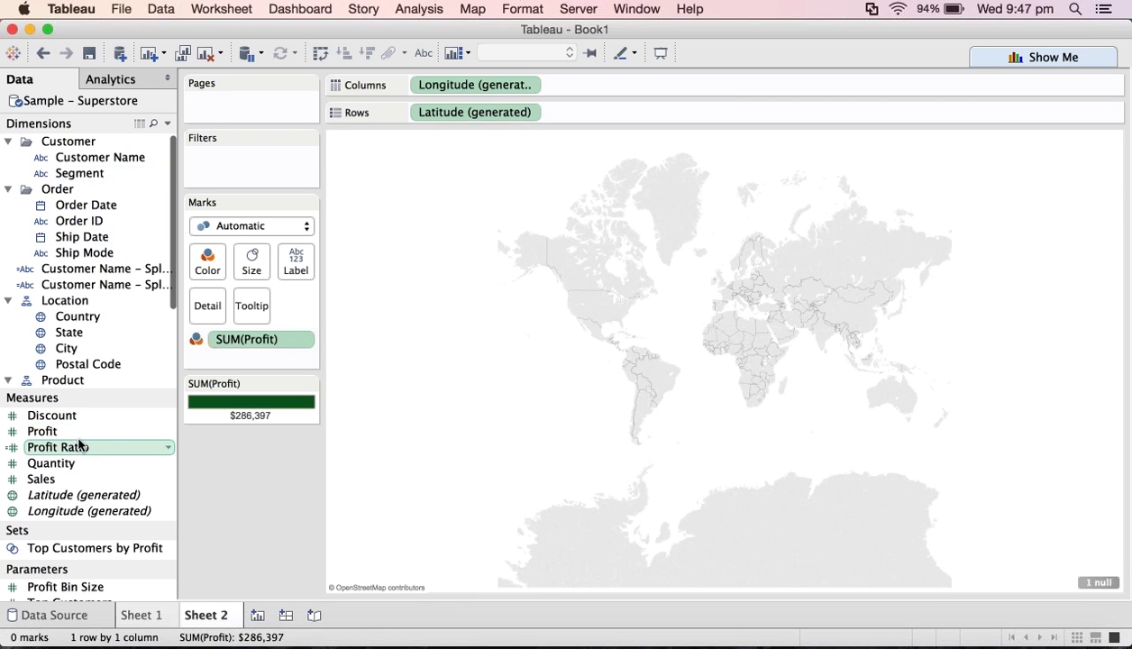
click(80, 434)
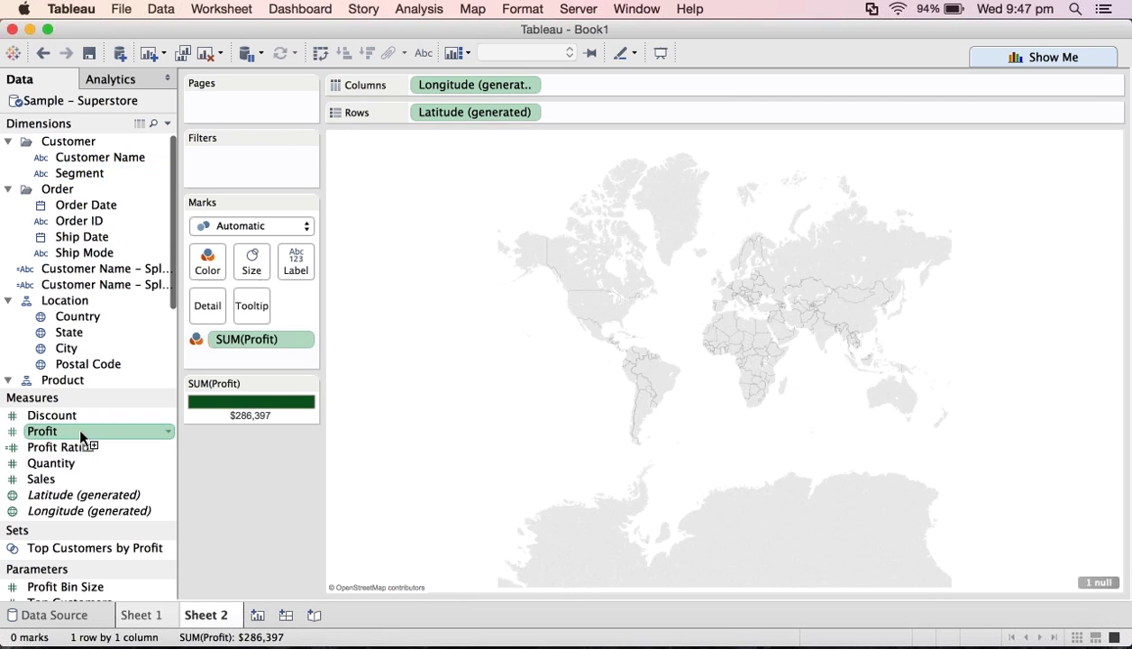
drag(80, 434, 217, 310)
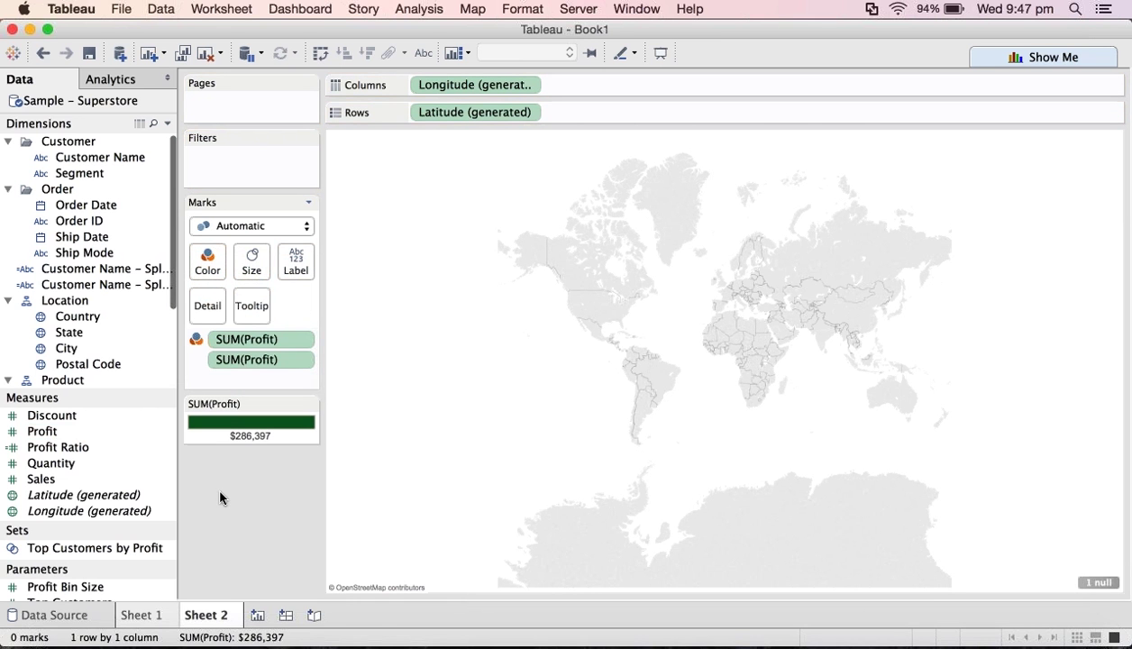
Step: Add Profit as the label of the map marks
click(127, 482)
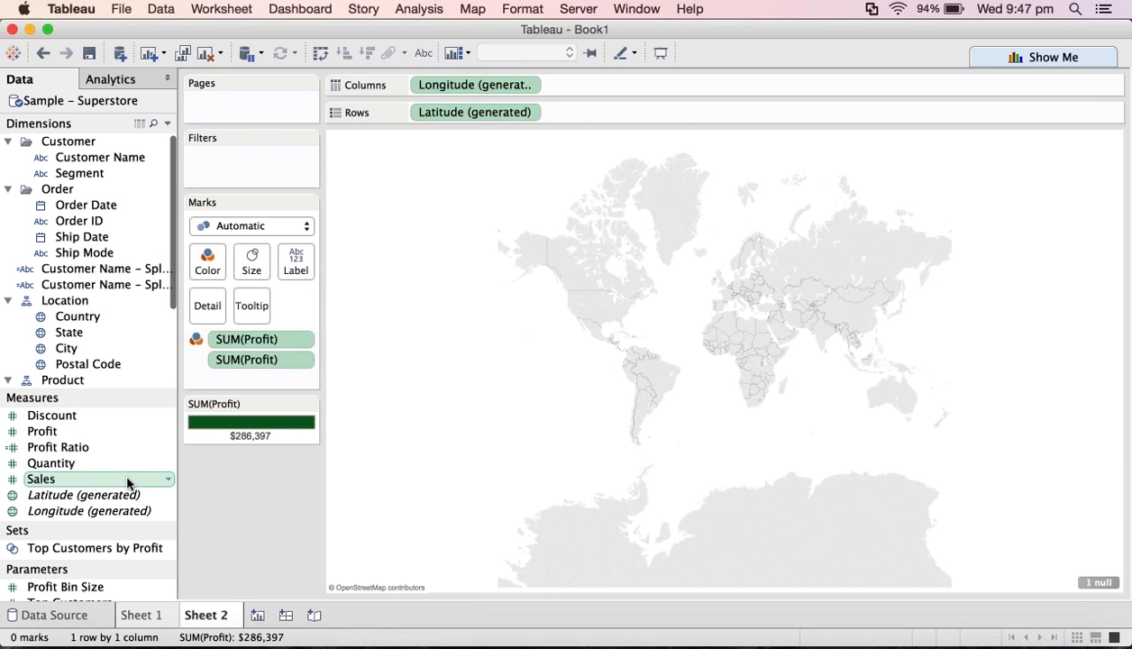
click(86, 434)
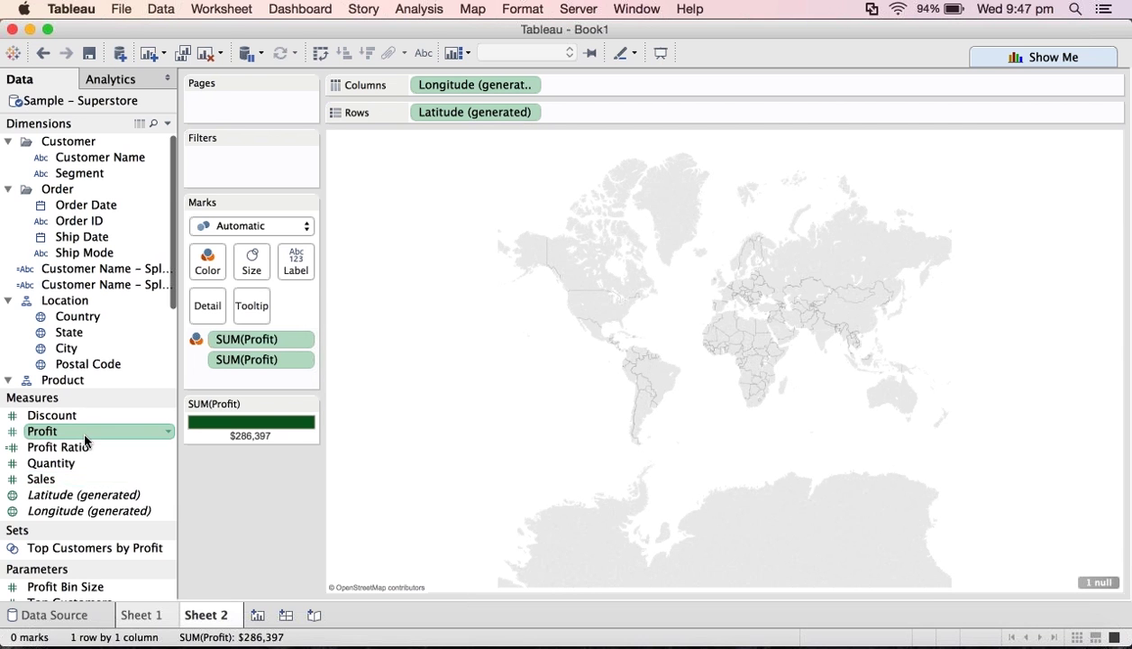
drag(86, 440, 295, 272)
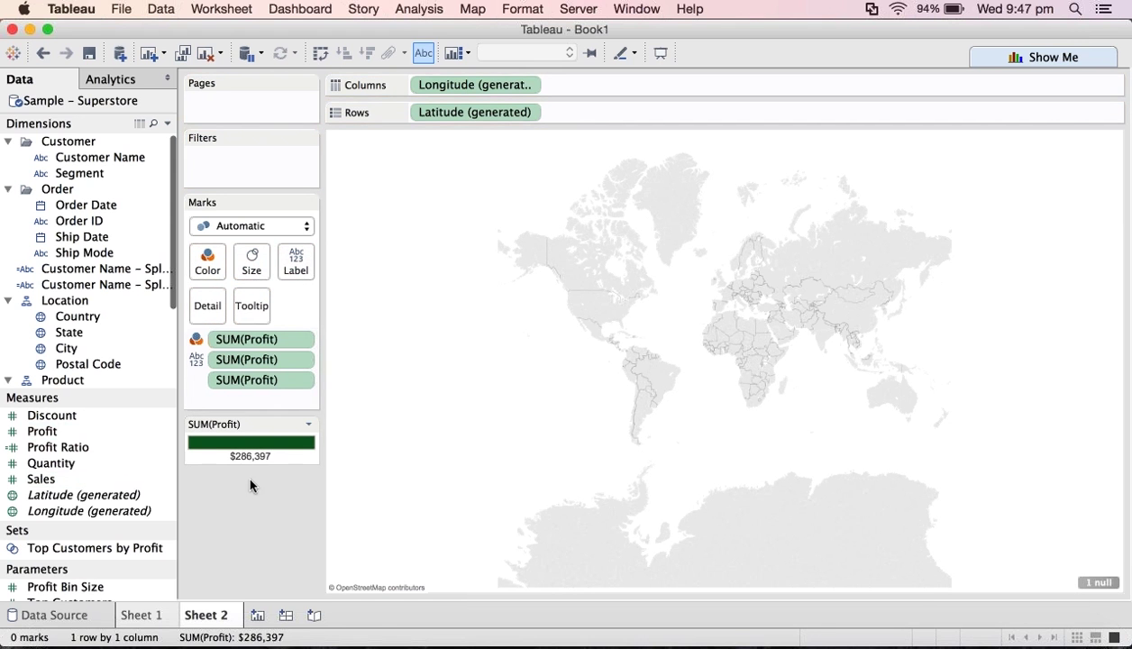
Step: Remove all Profit encodings from the map's marks
drag(257, 380, 106, 434)
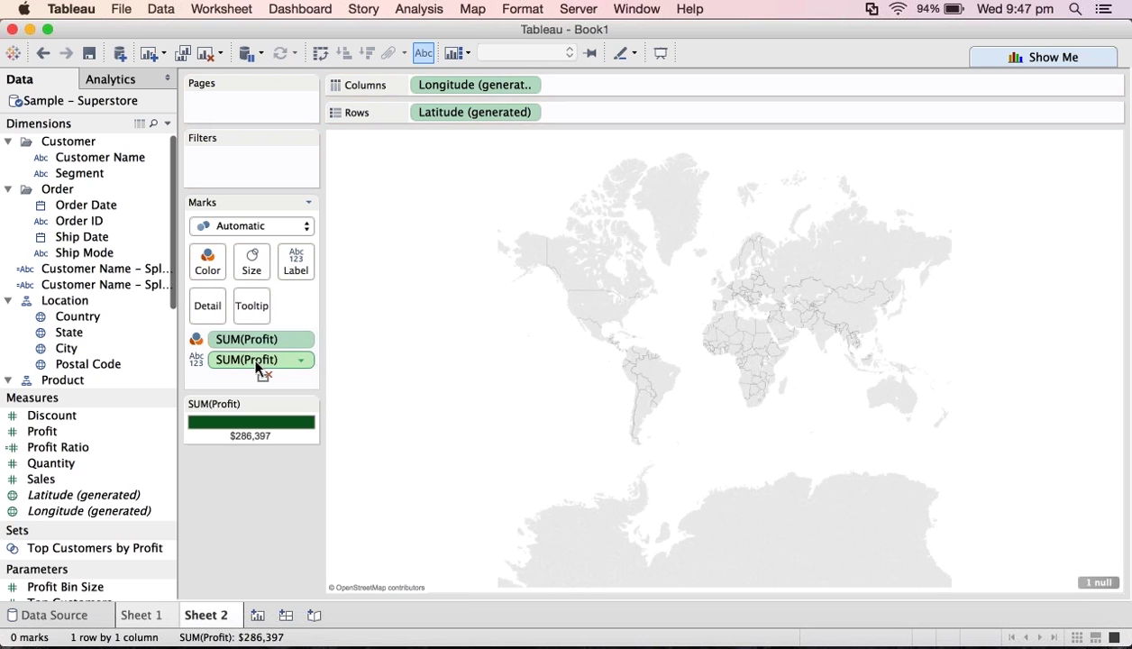
drag(257, 365, 131, 432)
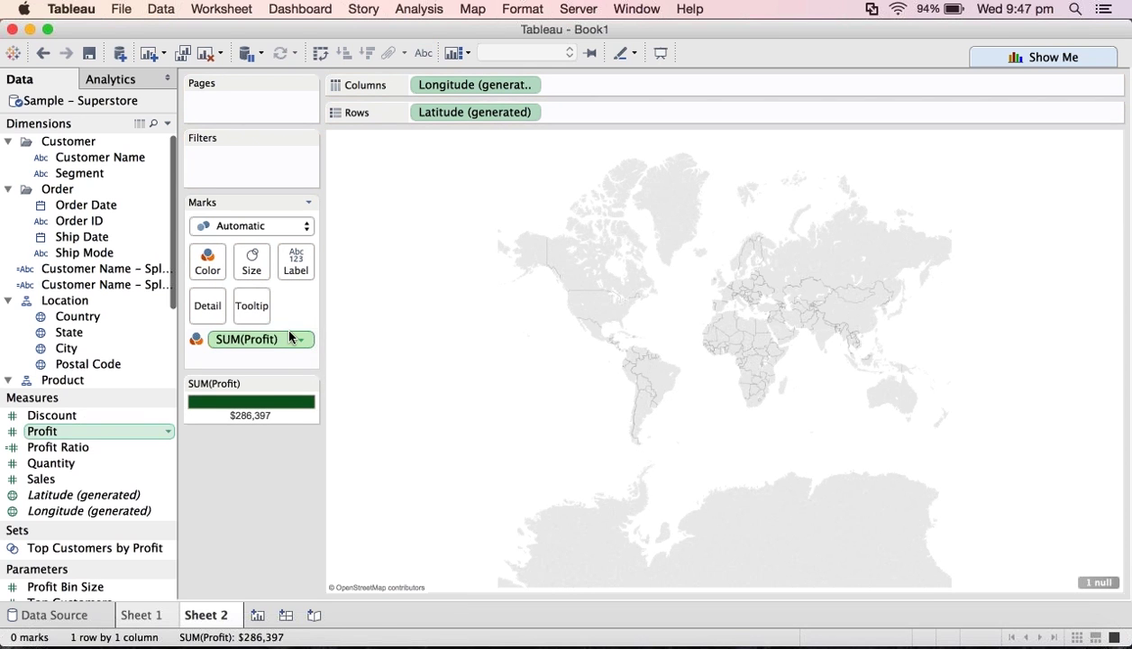
drag(287, 341, 147, 437)
Step: Add Country as the map's detail level and color the marks by Profit
drag(74, 321, 204, 309)
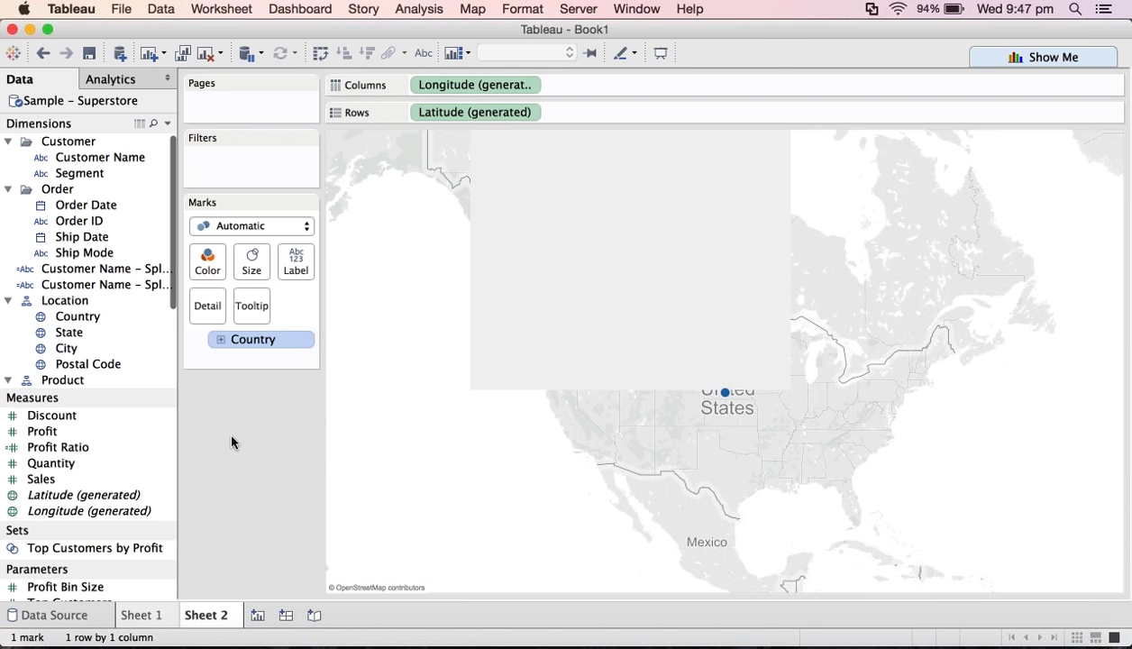
click(89, 432)
drag(97, 435, 214, 269)
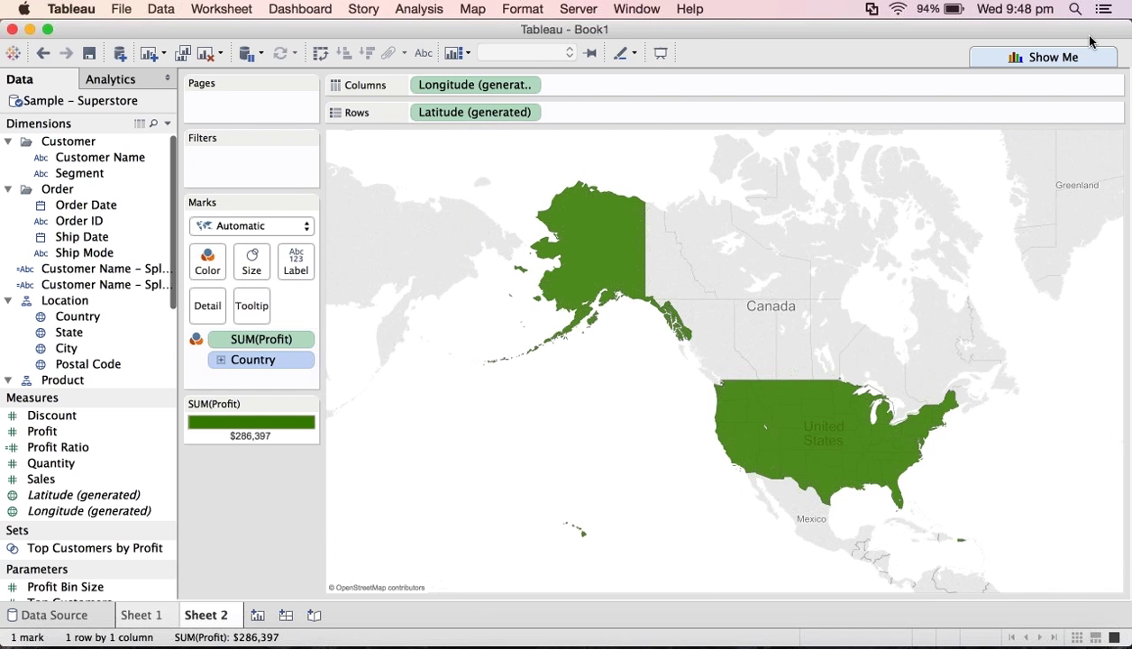
Step: Compare the symbol map with the filled map for Profit by Country and keep the filled map
mouse_move(784, 421)
click(1018, 56)
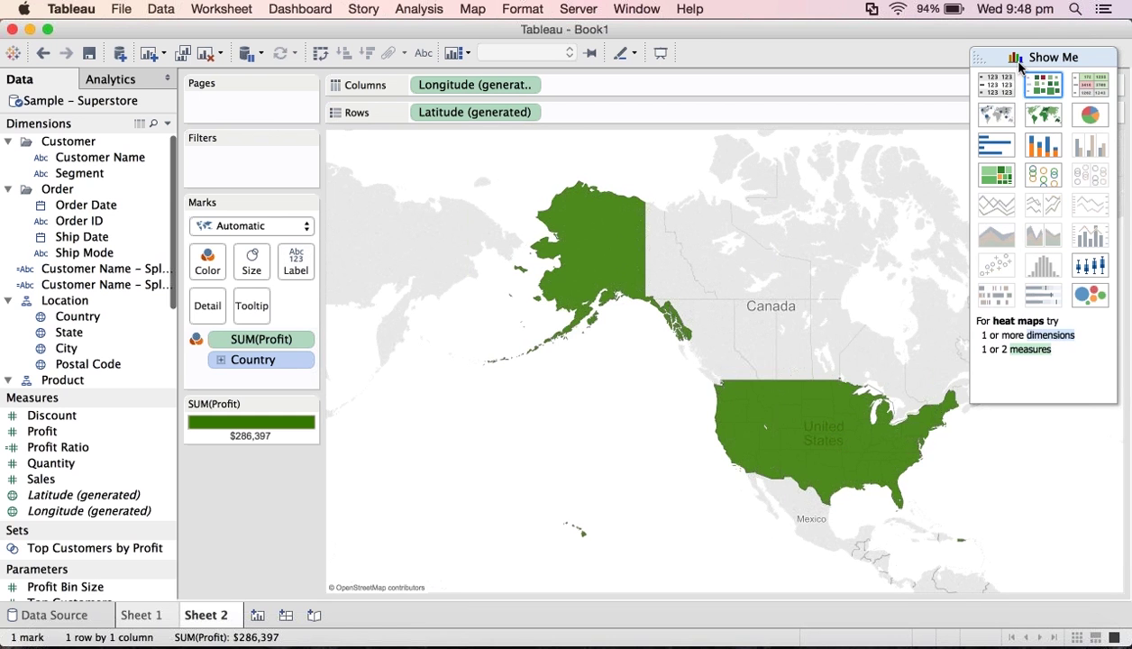
click(1045, 116)
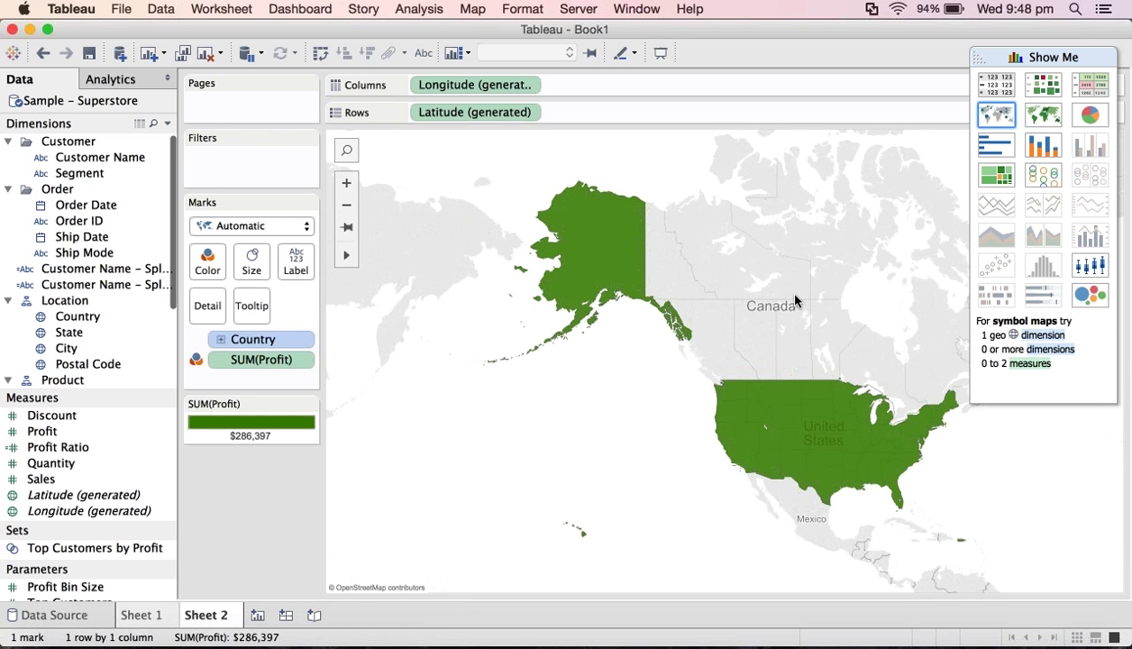
click(999, 116)
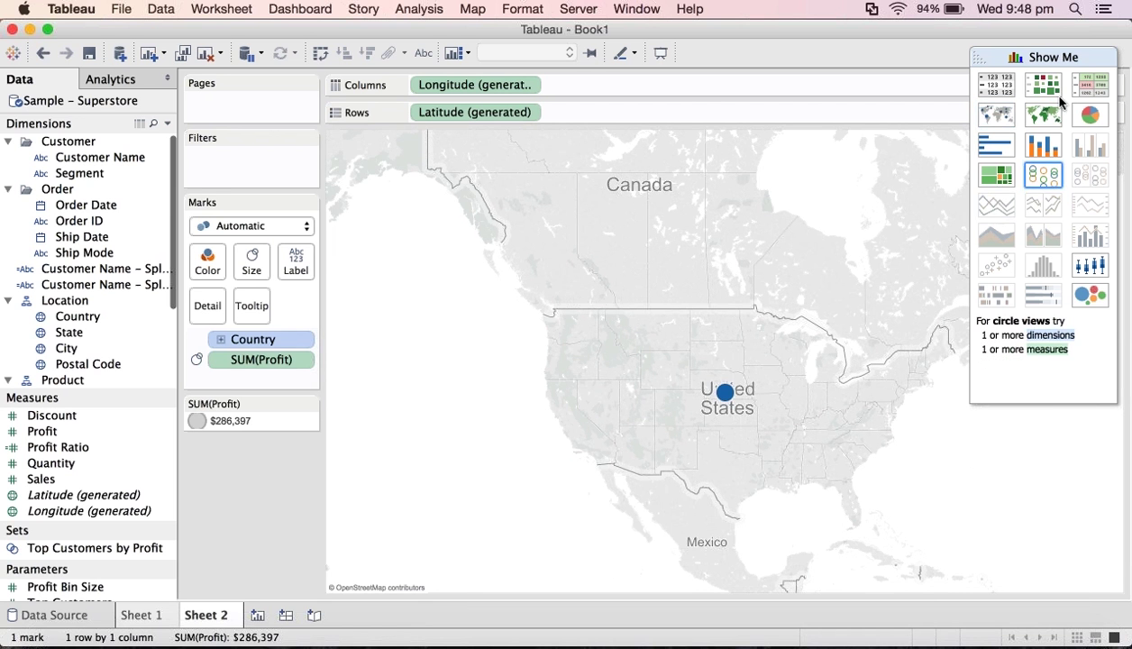
click(1044, 115)
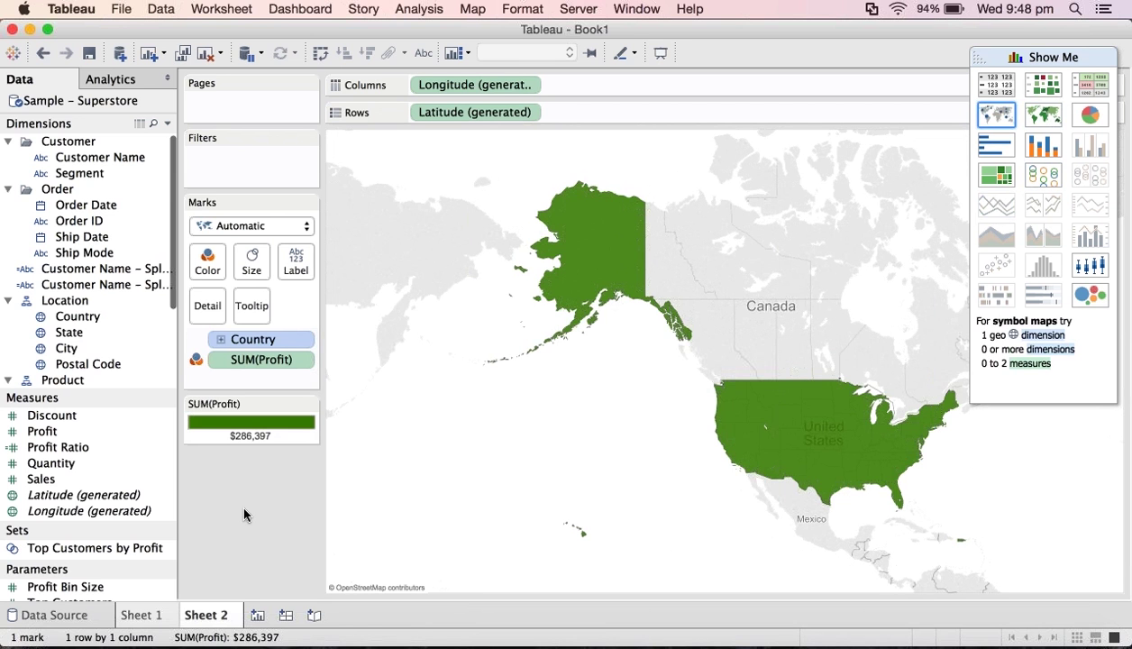
mouse_move(639, 272)
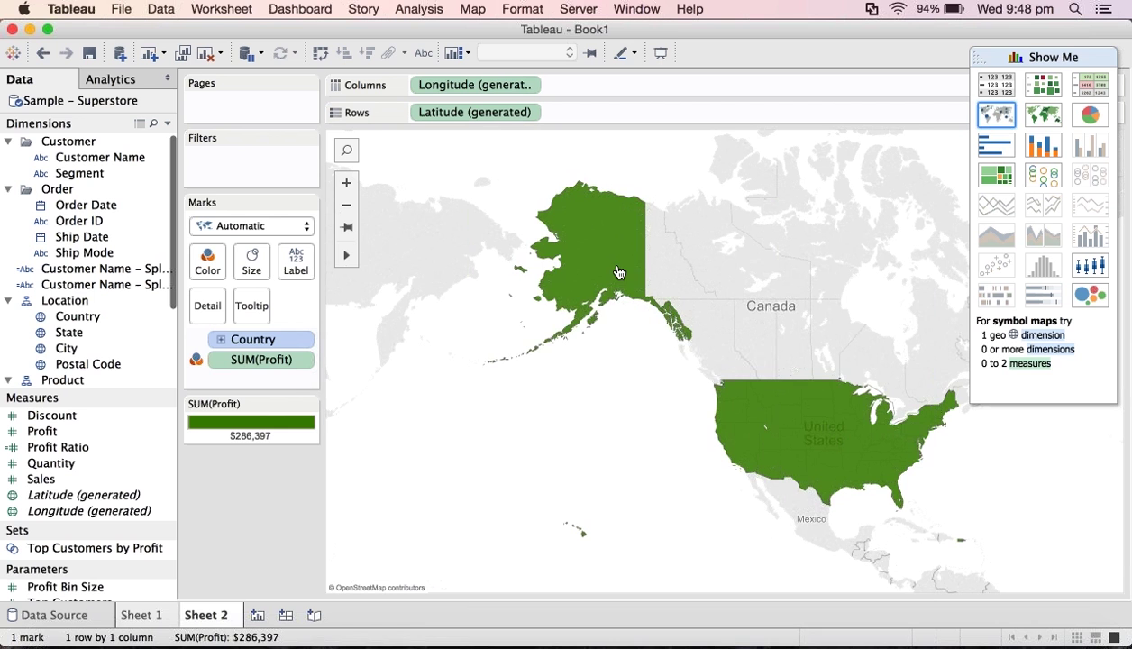
mouse_move(618, 270)
mouse_move(962, 547)
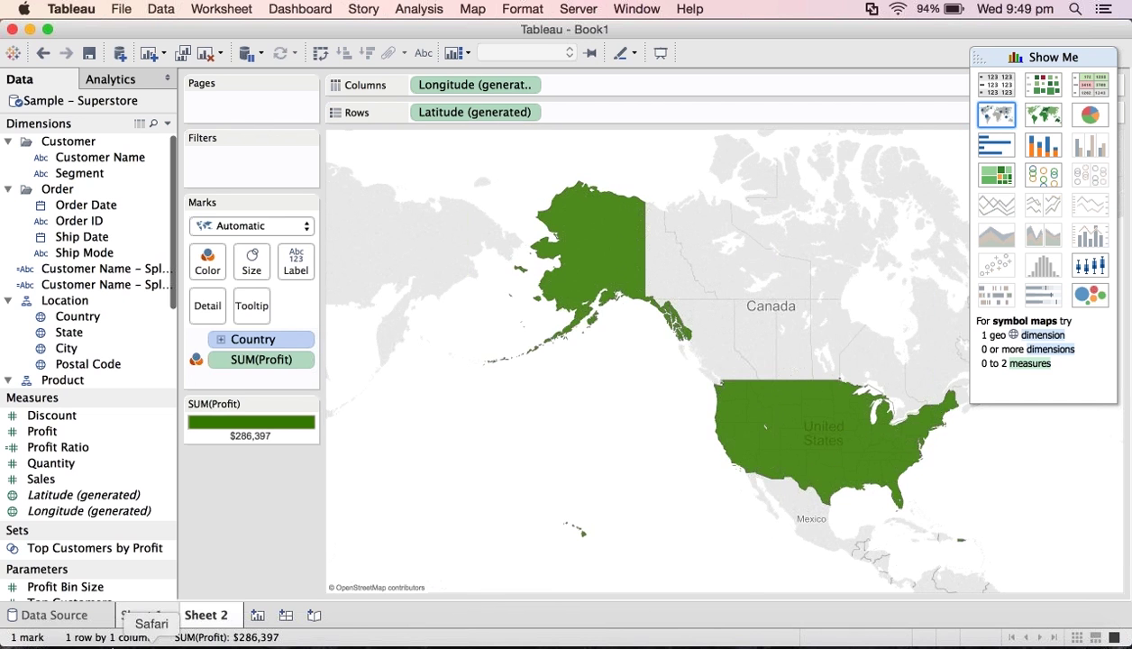
Step: Change the mark type of the Sales and Profit scatter plot on Sheet 1 to Shape and finally to Circle
click(141, 615)
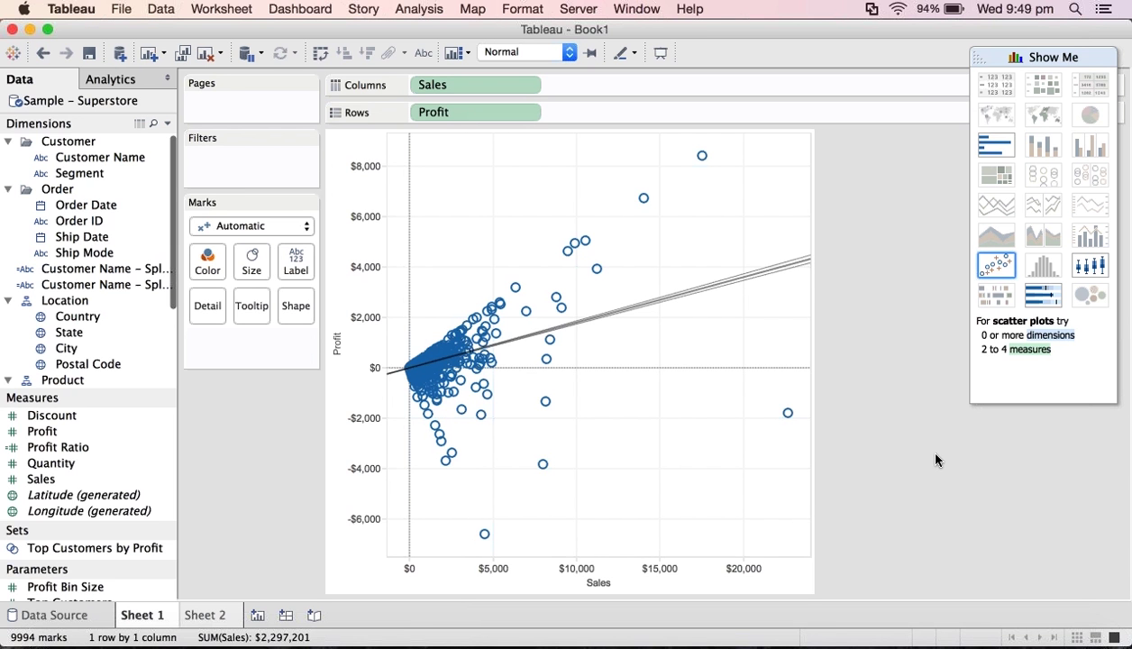
click(302, 231)
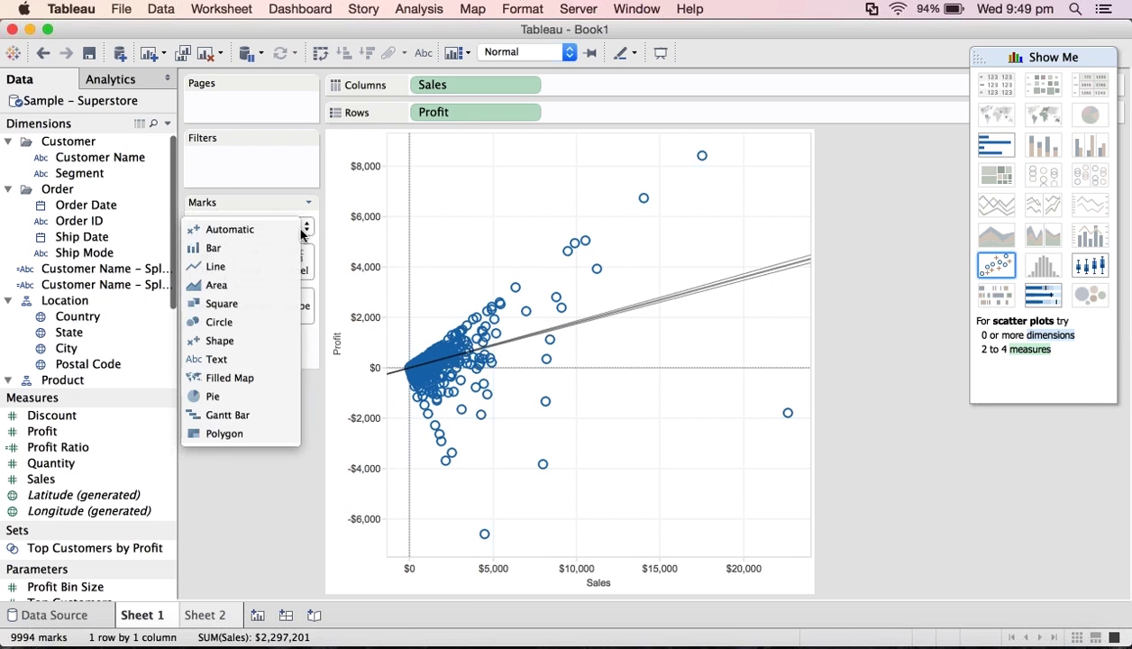
click(236, 340)
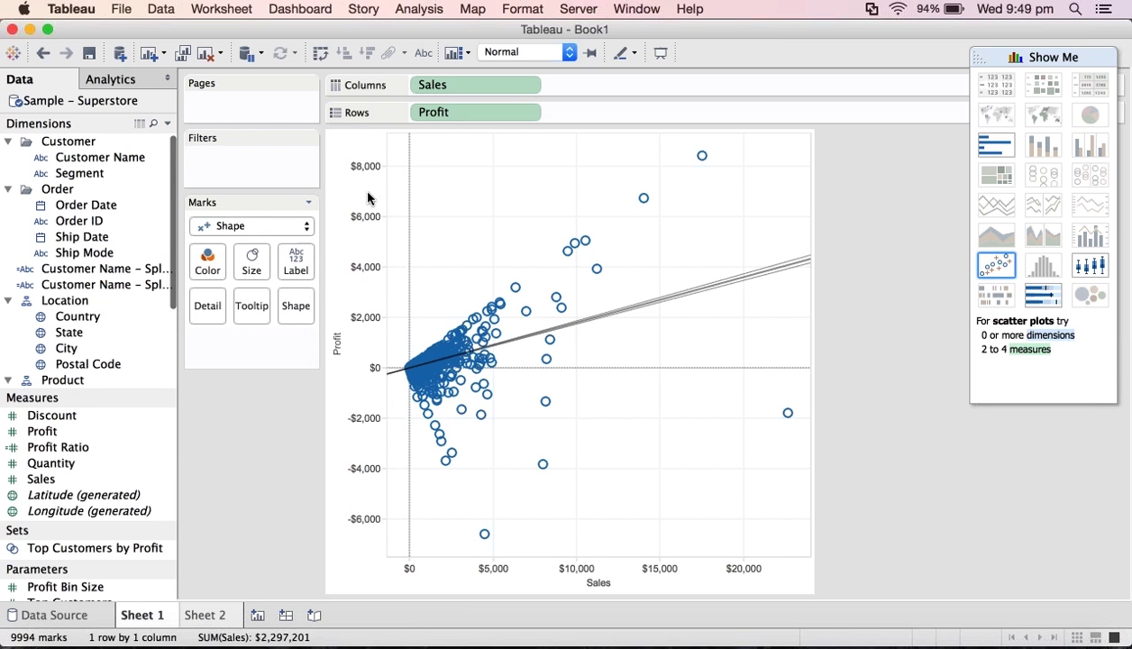
click(303, 229)
key(Down)
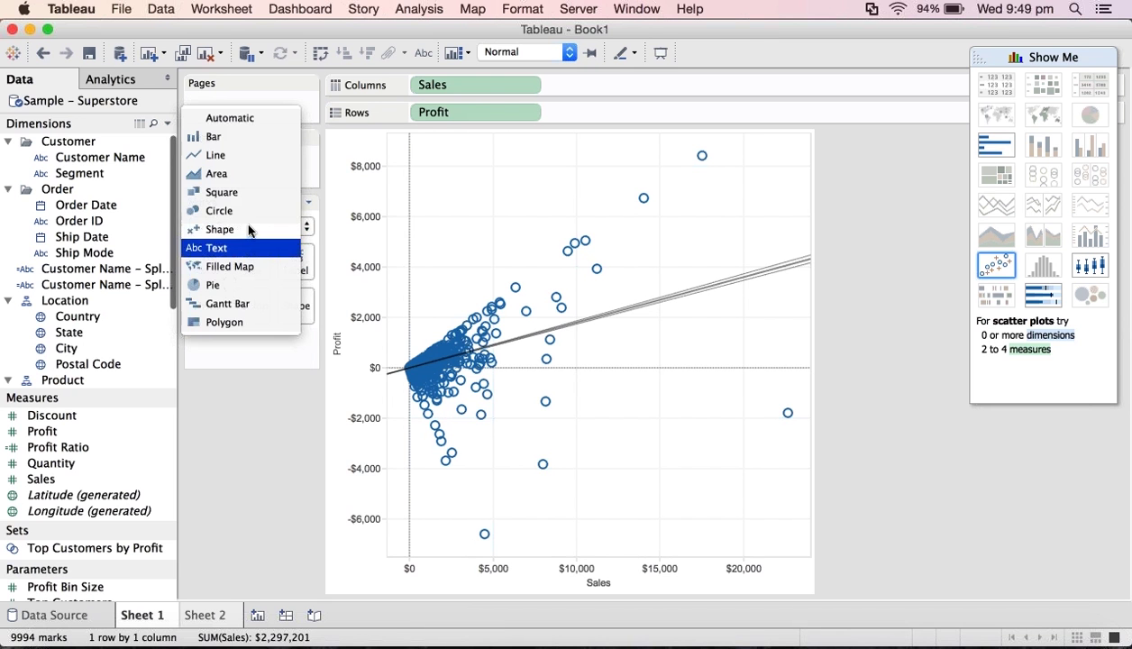
key(Up)
key(Up)
key(Return)
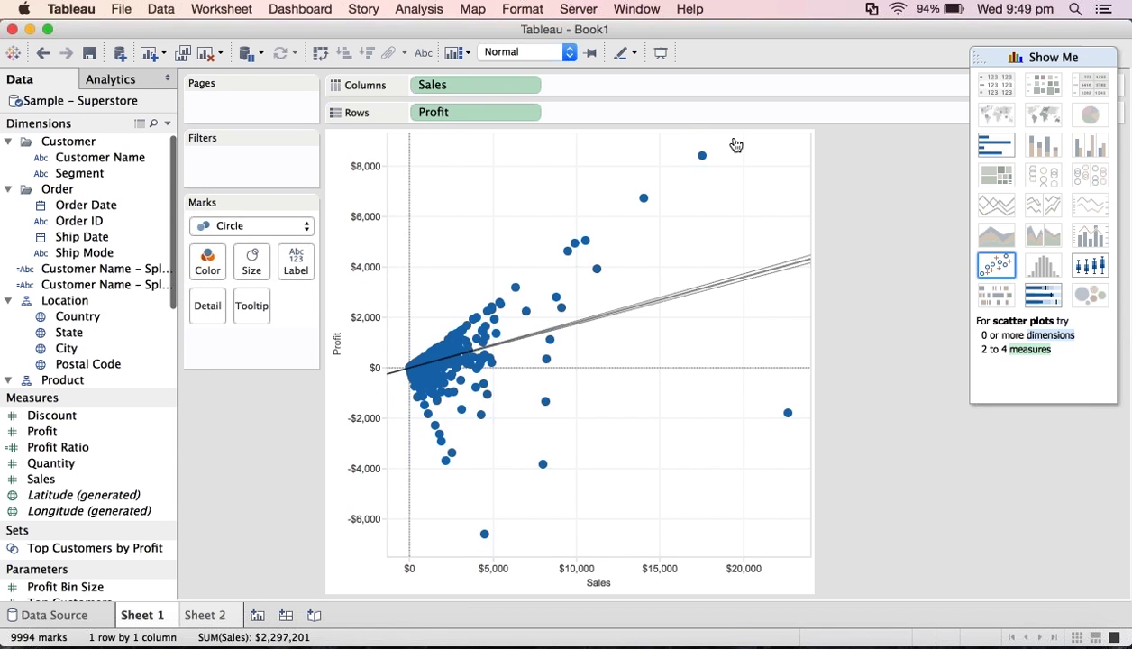
Step: Examine the Profit and Sales values of individual circles across the scatter plot, including those with negative profit
mouse_move(701, 159)
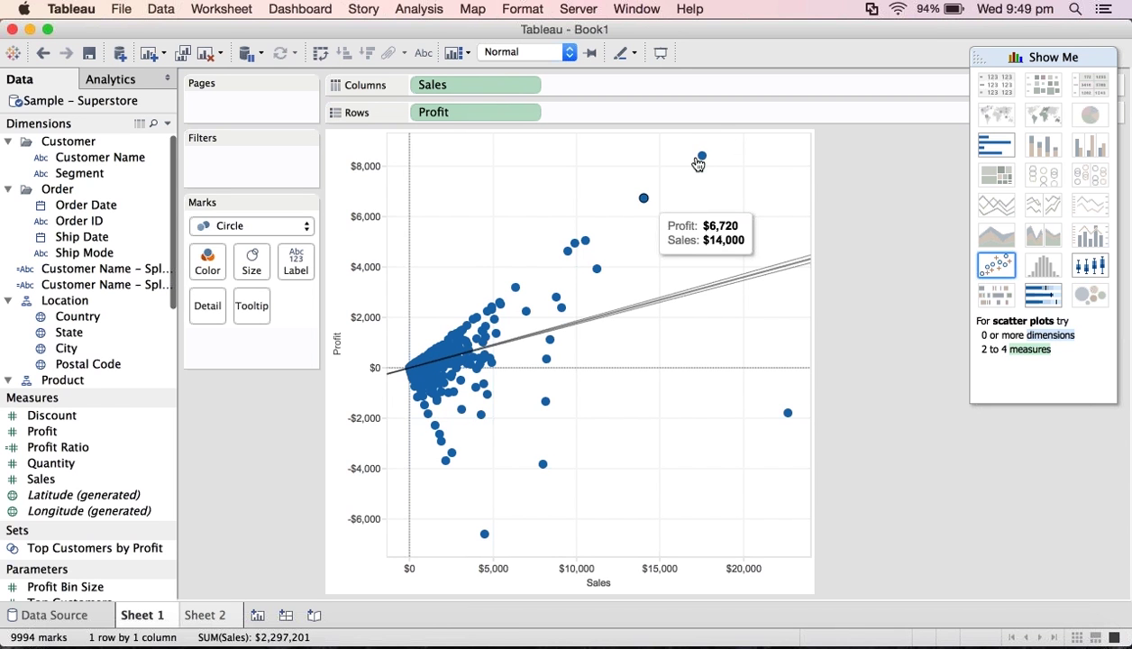
mouse_move(575, 249)
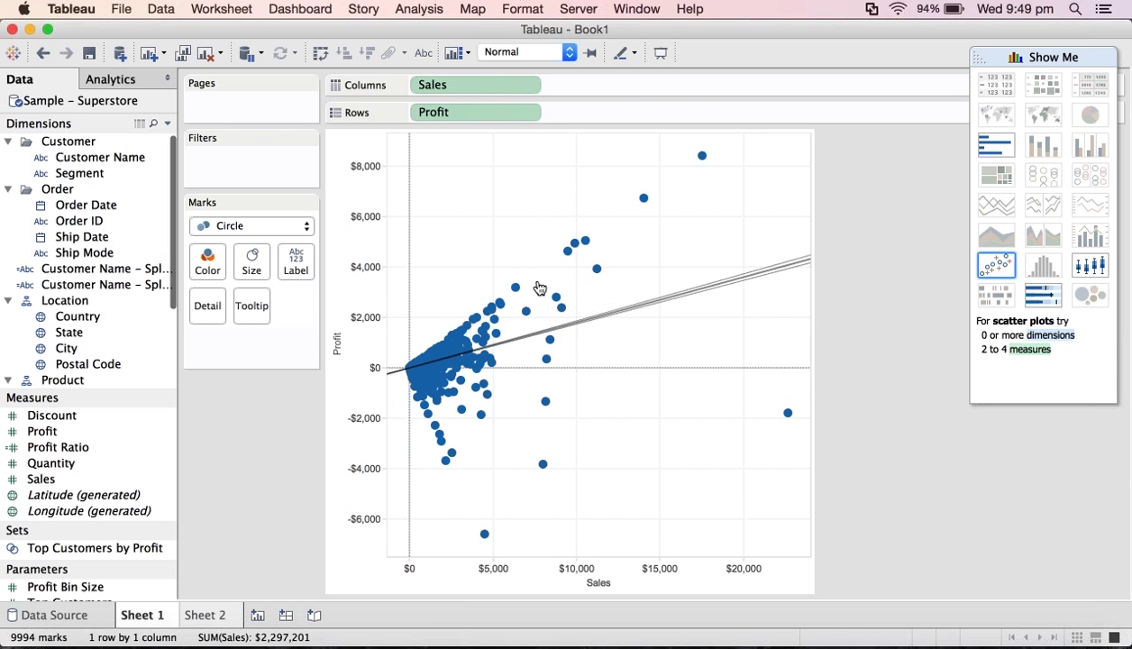
mouse_move(500, 310)
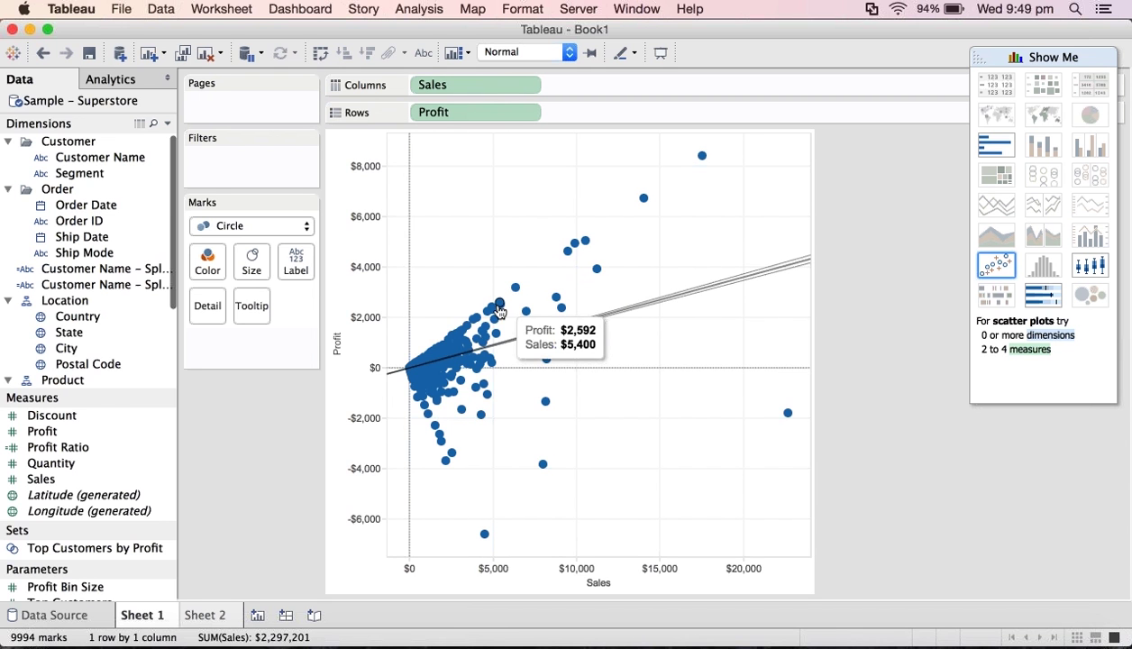
mouse_move(497, 336)
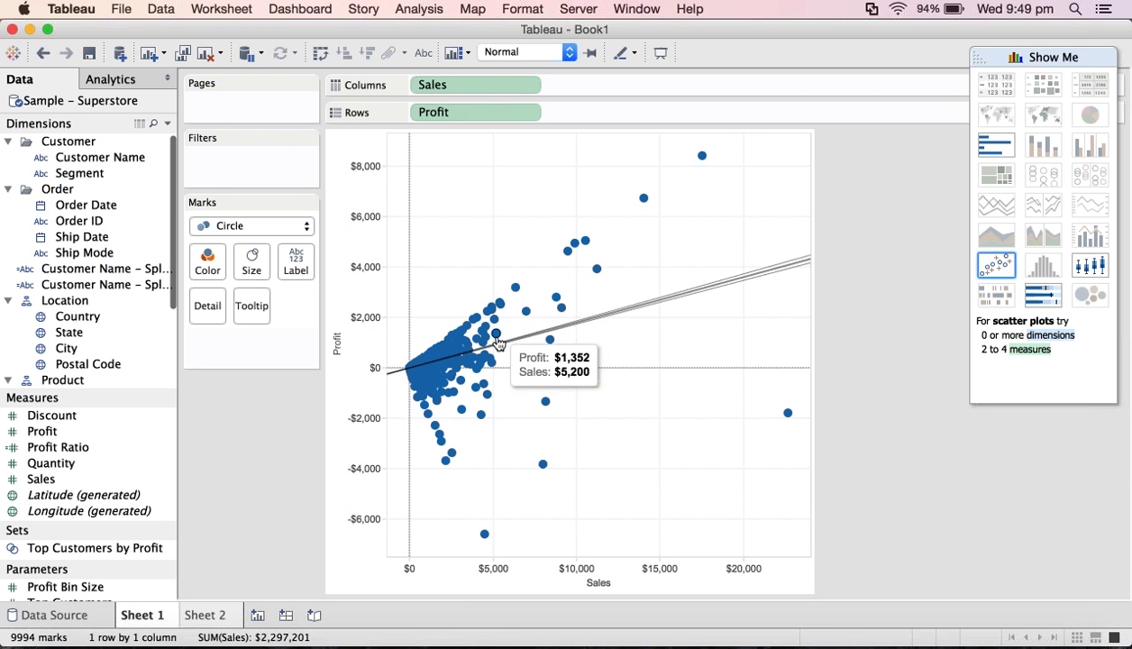
mouse_move(497, 368)
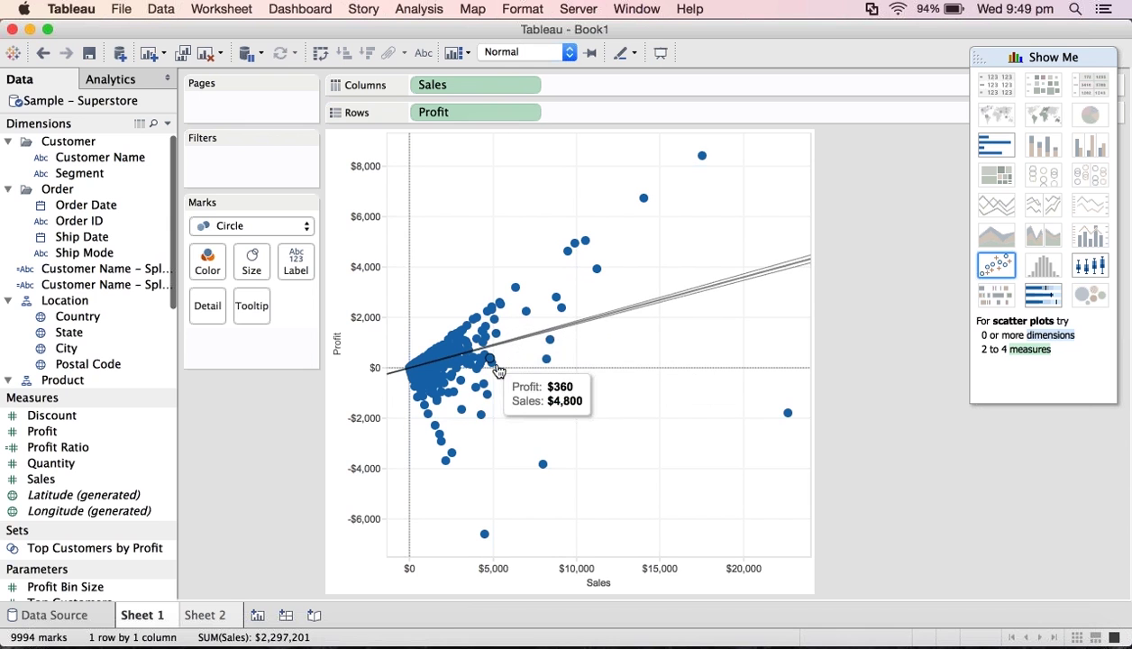
mouse_move(483, 387)
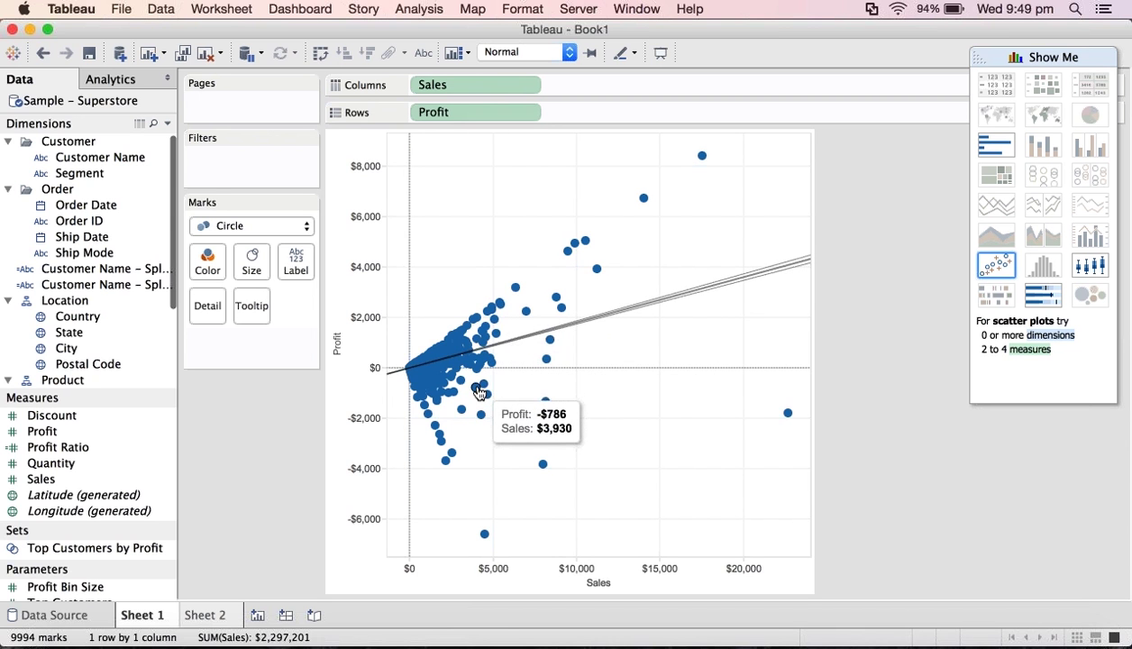
mouse_move(466, 419)
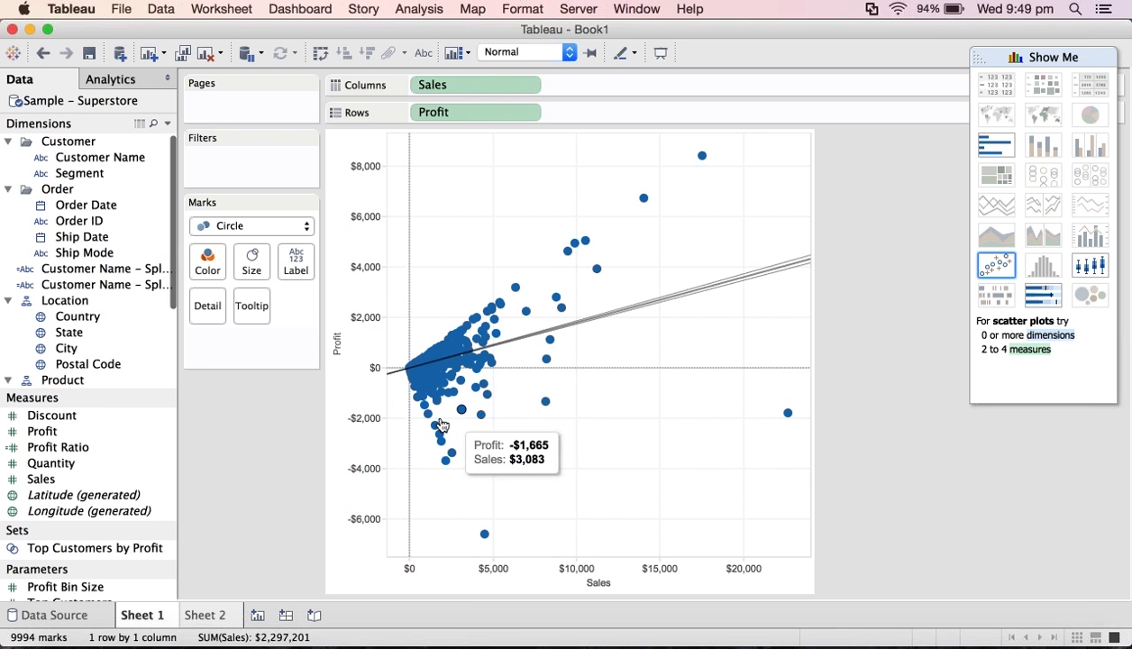
mouse_move(421, 411)
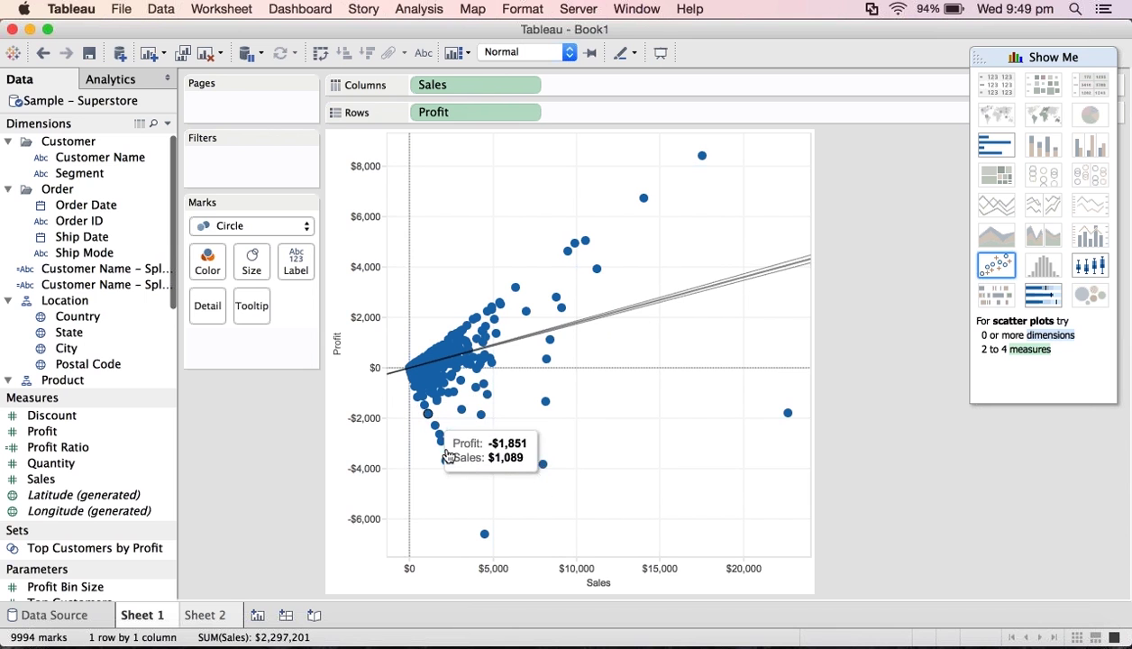
mouse_move(451, 462)
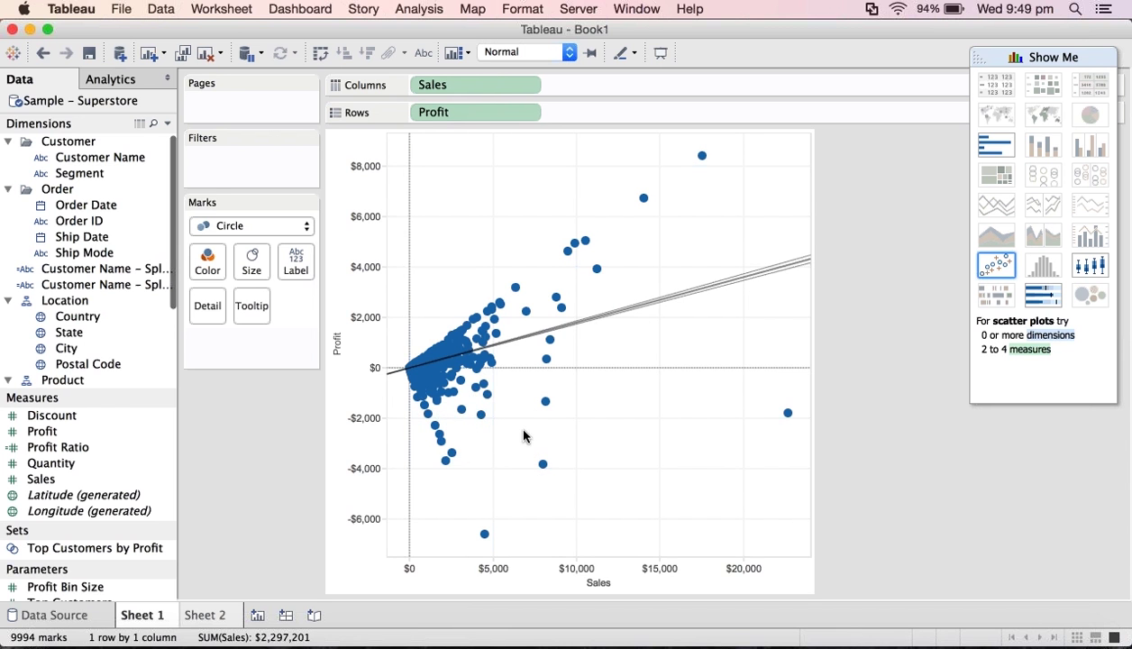
mouse_move(543, 459)
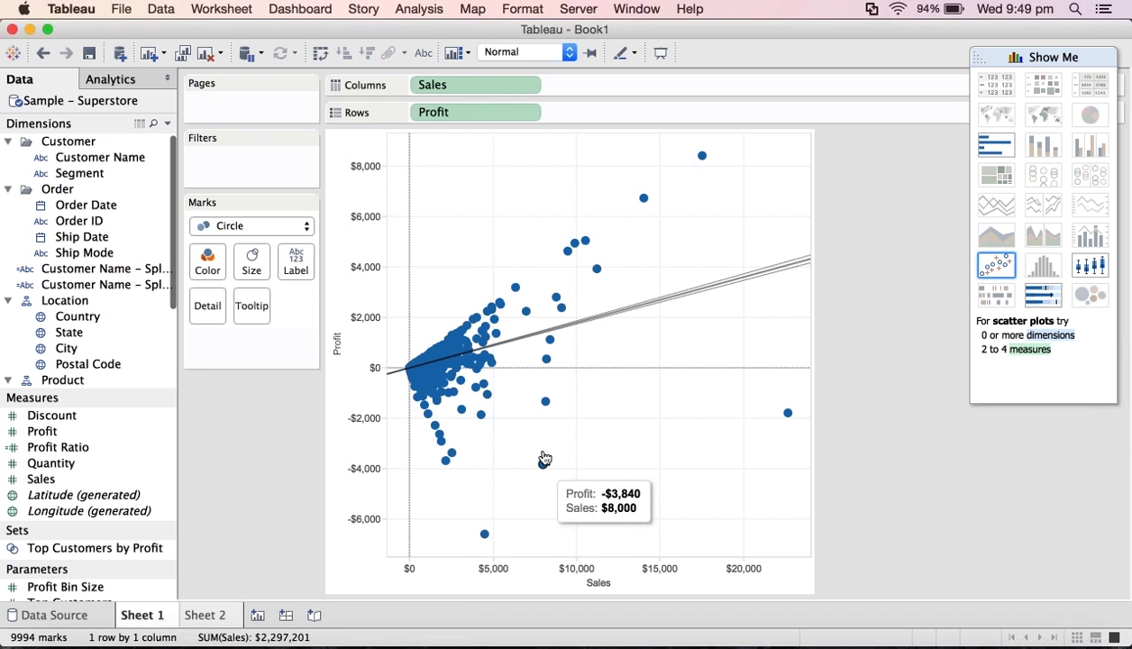
mouse_move(548, 402)
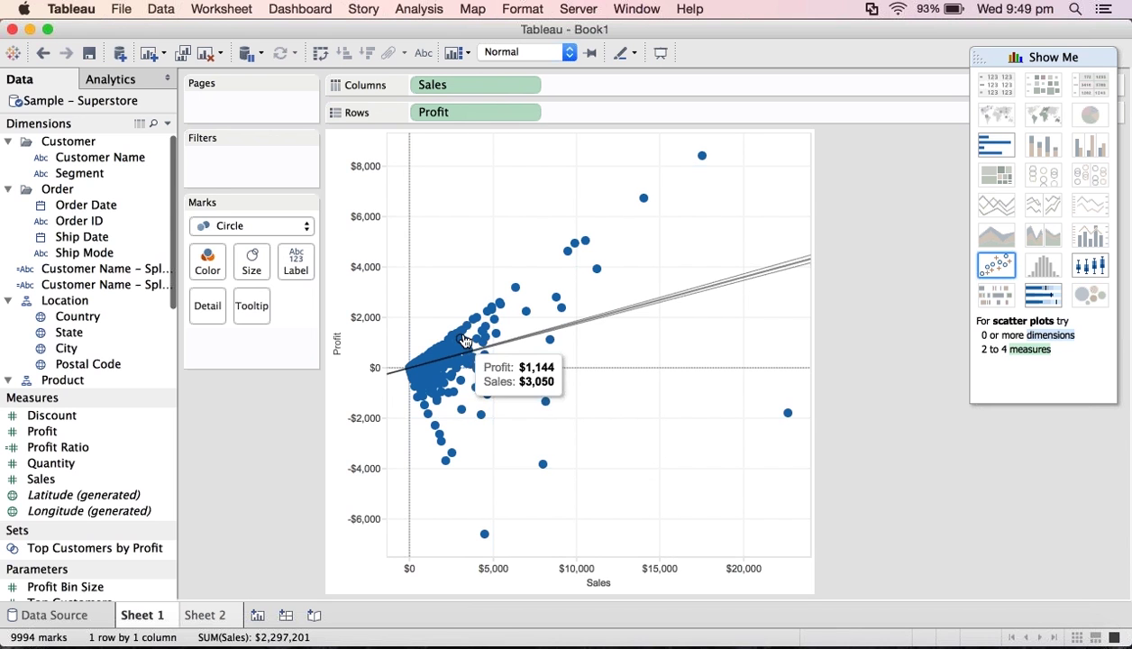
mouse_move(441, 357)
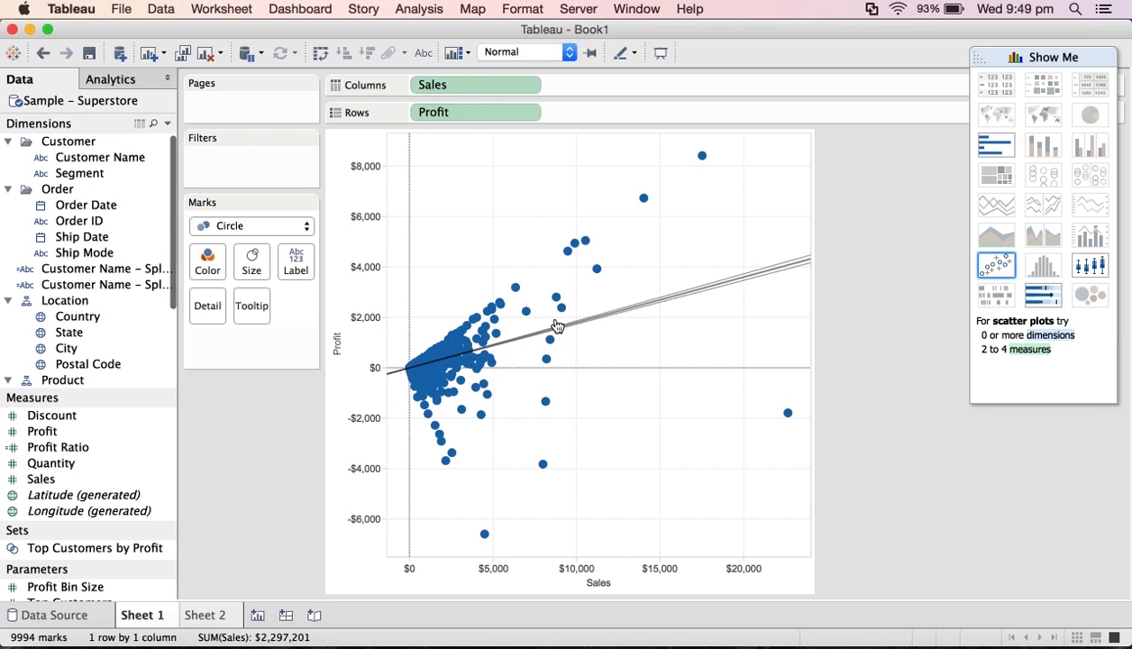
mouse_move(558, 298)
Step: Connect to the Excel workbook Story Points Data_Nobel Laureates.xlsx in Downloads and add its "Data Set nobel laureates" sheet to the data source
click(120, 55)
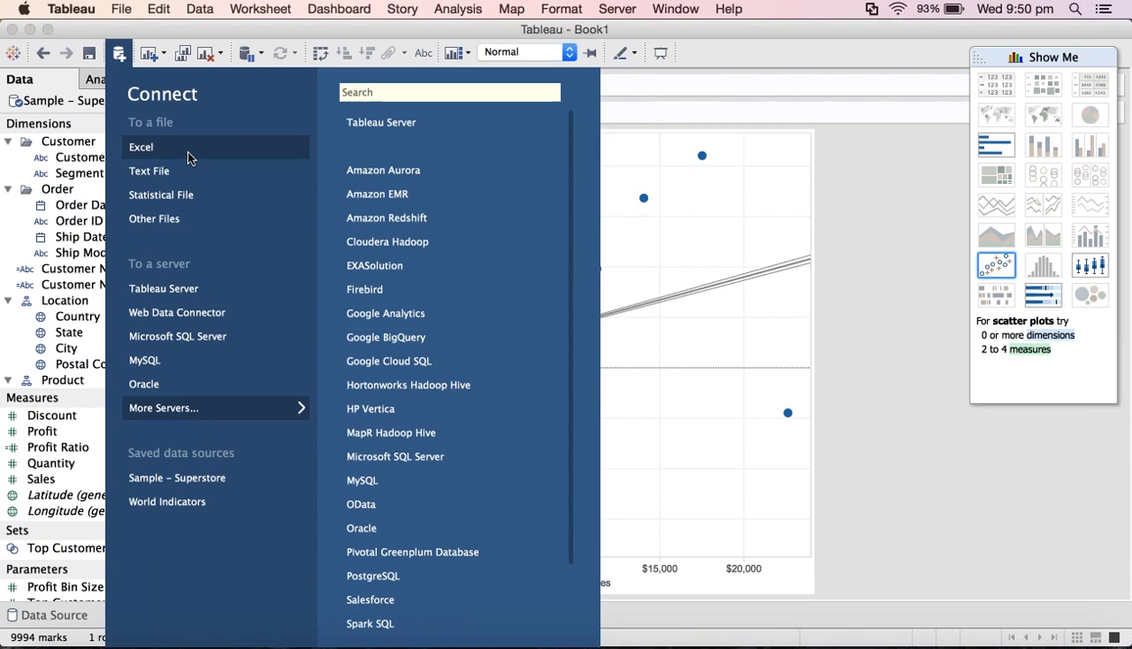
click(187, 154)
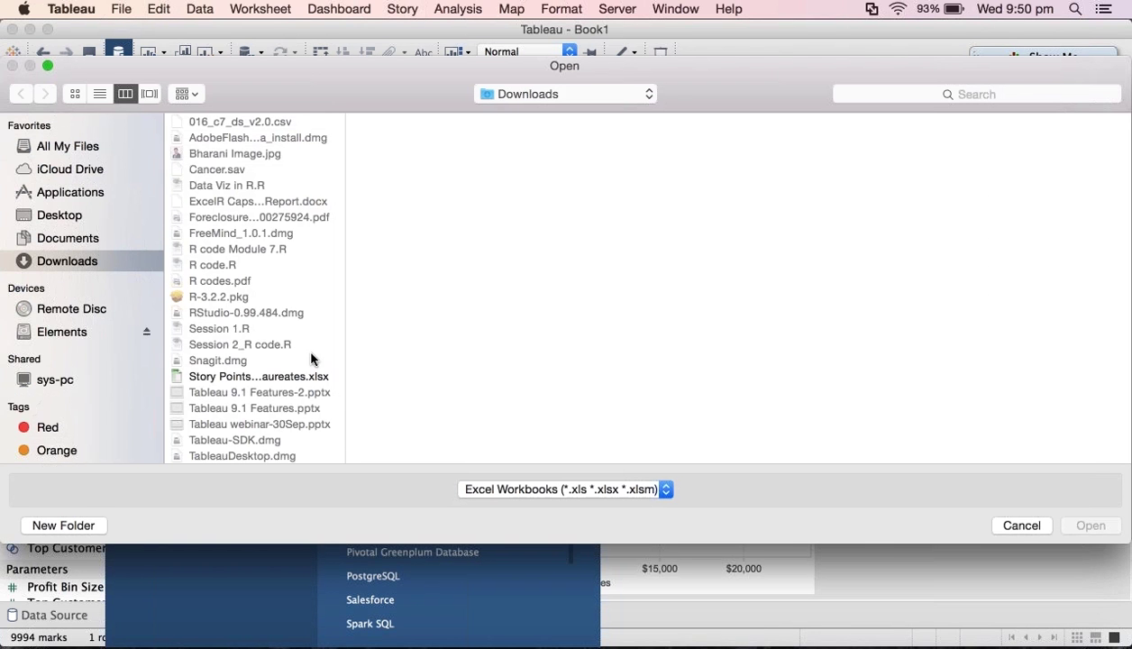
click(285, 379)
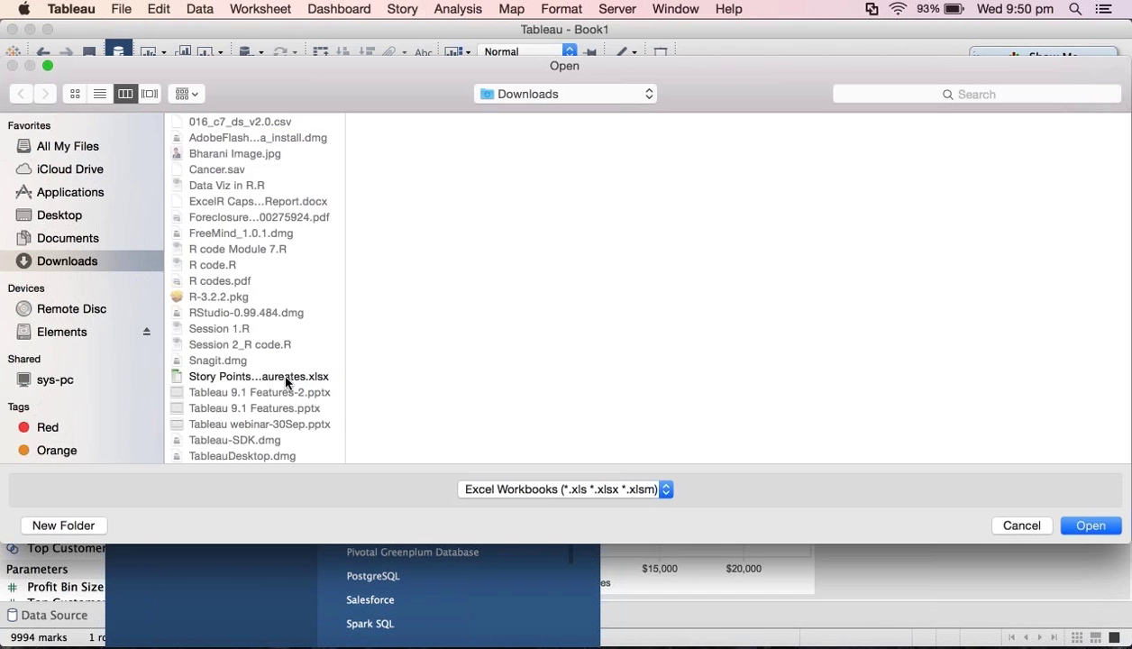
click(1091, 525)
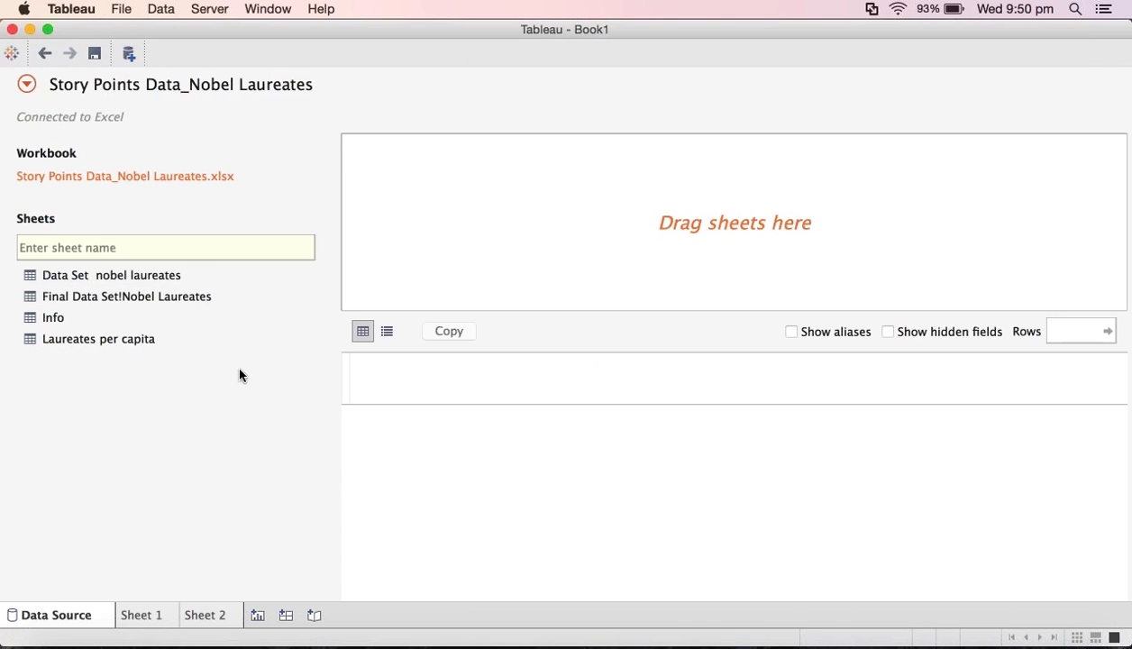
drag(293, 268, 692, 217)
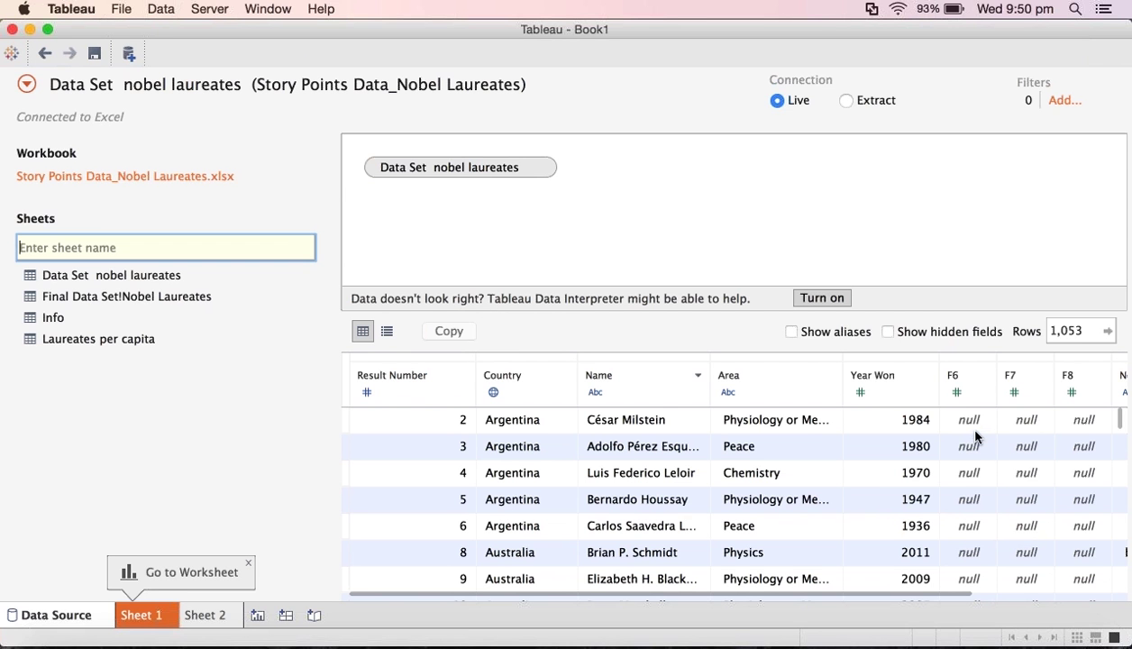
Step: Examine the nobel laureates data preview for null values in the F6, F7, F8, Notes and F10 columns
scroll(975, 487, down, 7)
scroll(975, 487, down, 15)
scroll(980, 487, right, 3)
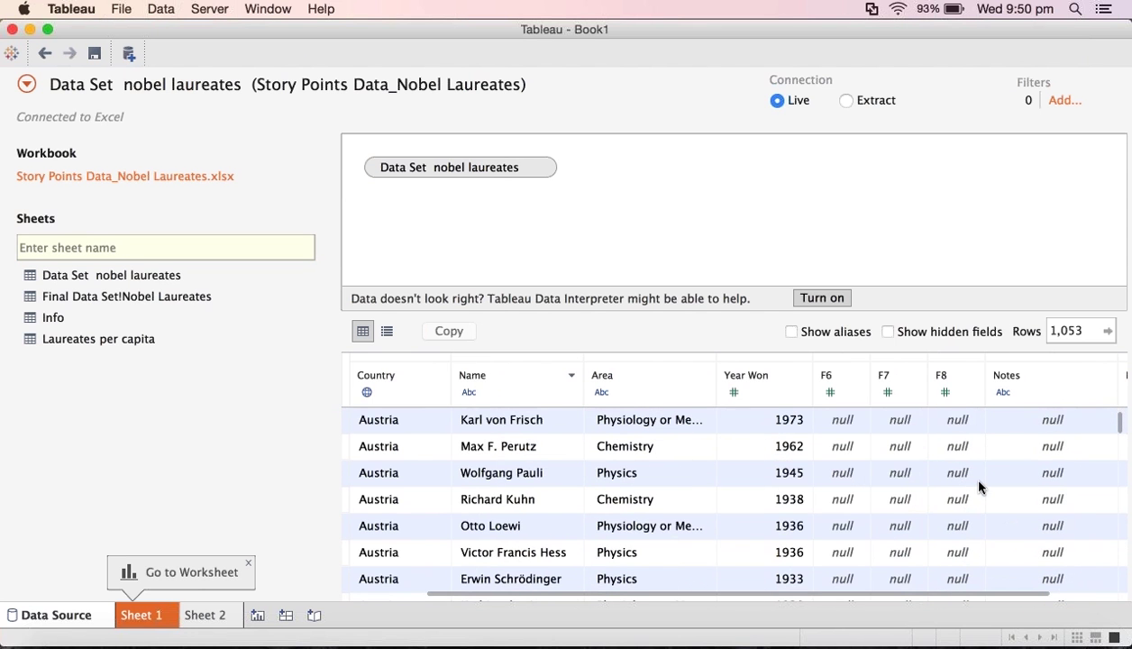
scroll(980, 488, down, 1)
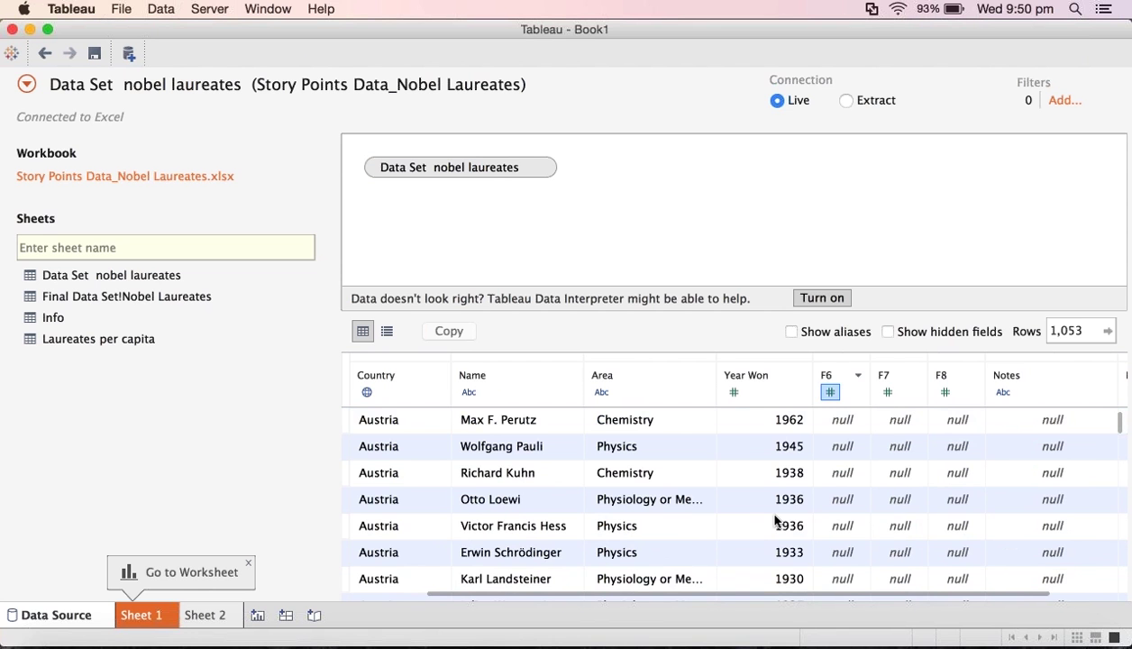
scroll(876, 438, right, 2)
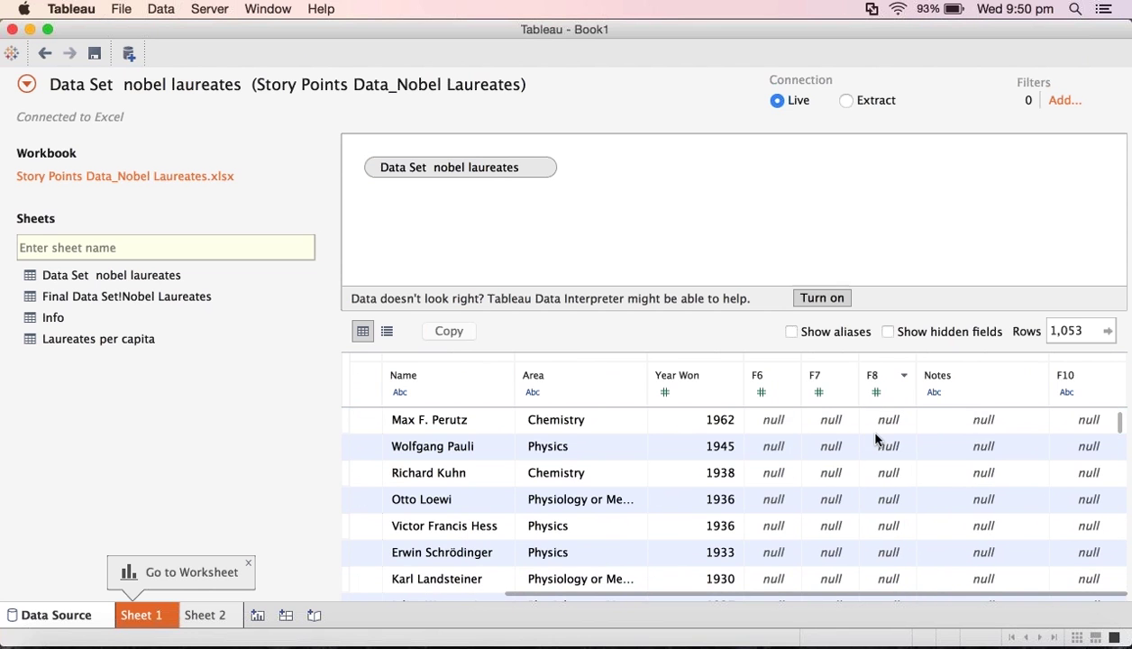
scroll(872, 477, down, 2)
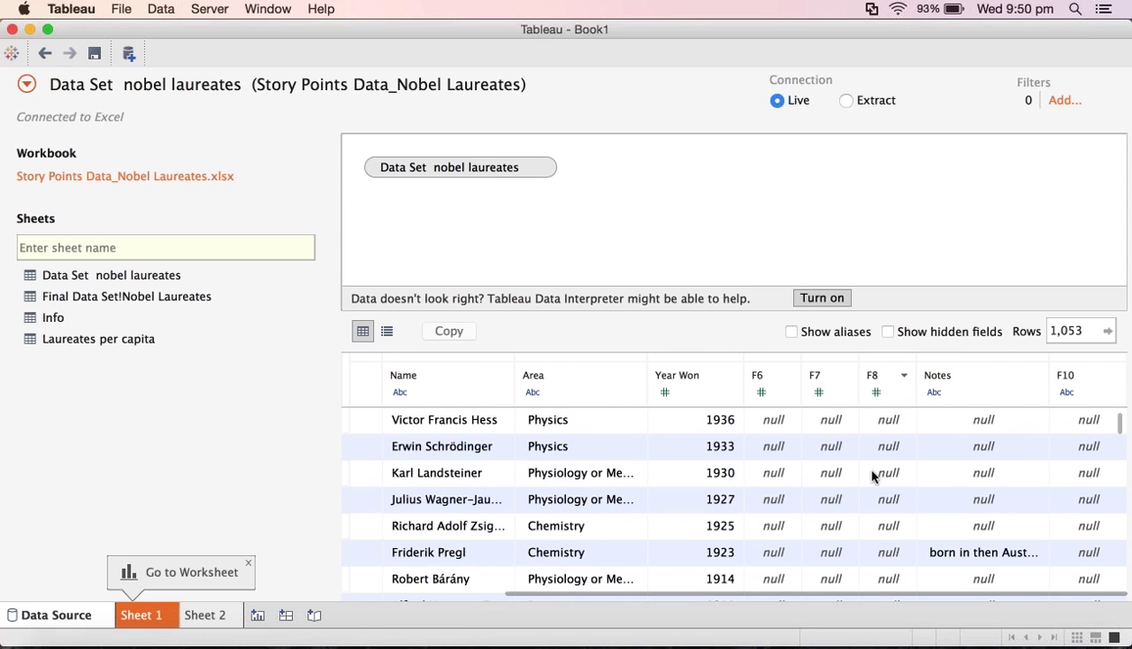
scroll(872, 477, down, 3)
scroll(872, 476, down, 3)
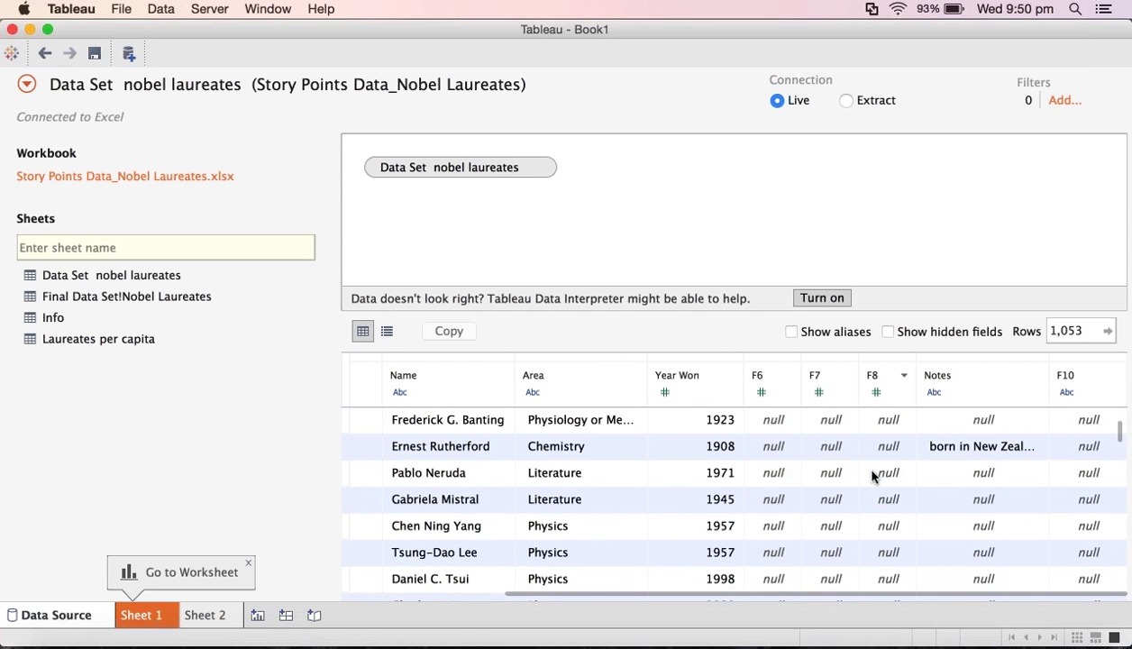
scroll(872, 477, down, 3)
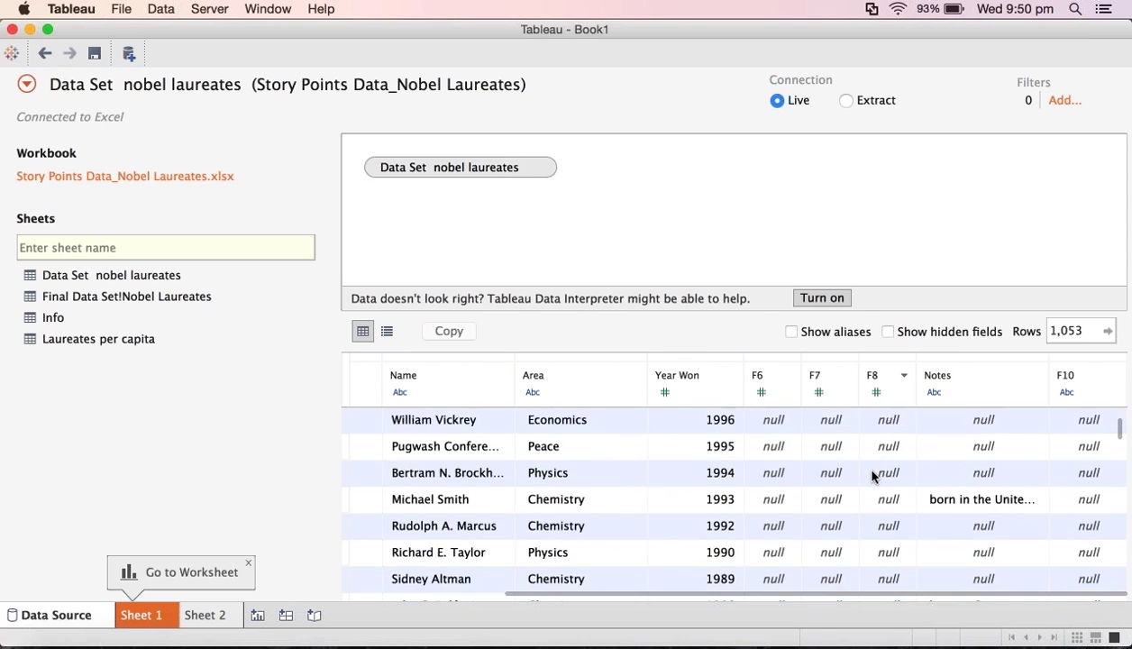
scroll(873, 477, up, 10)
scroll(873, 477, left, 3)
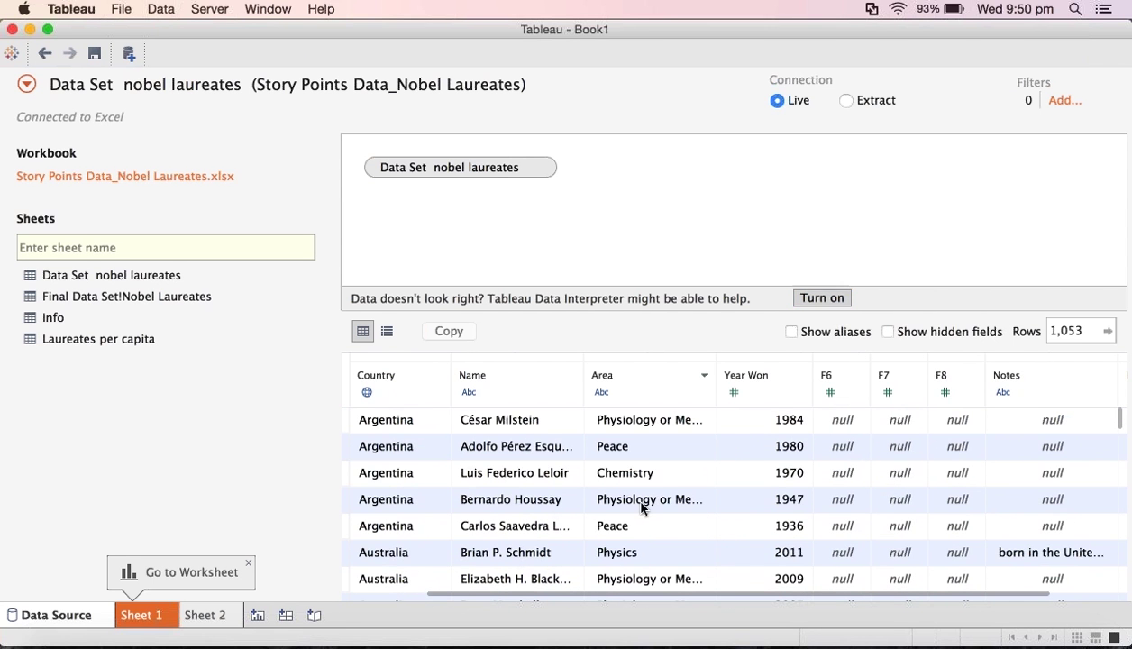
scroll(640, 484, down, 5)
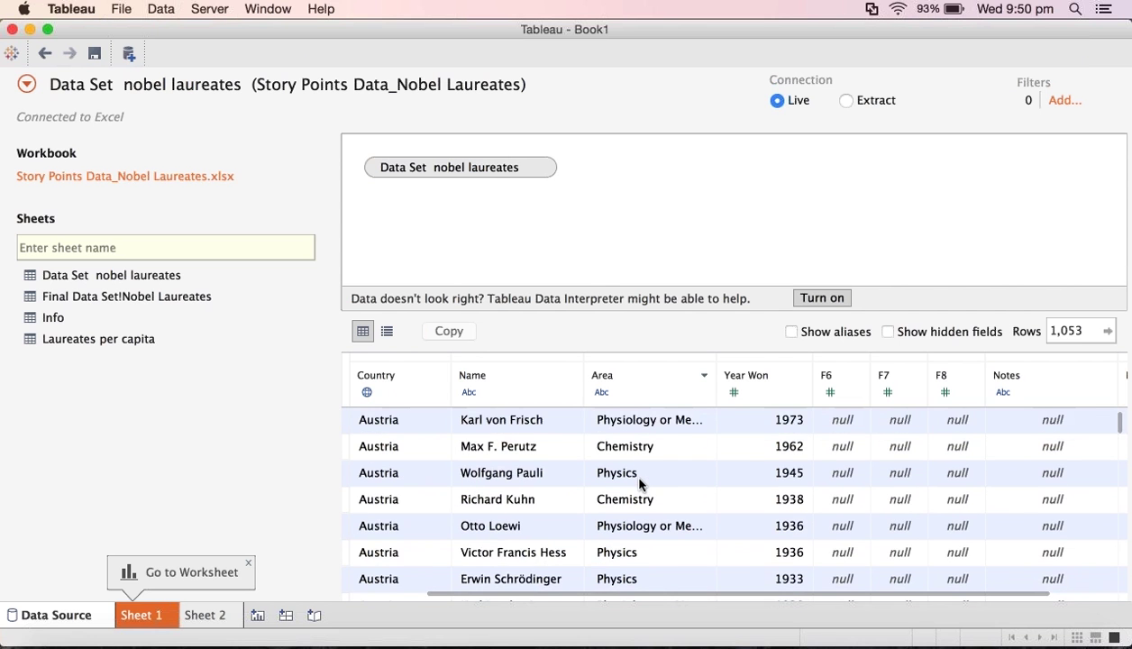
scroll(640, 483, down, 1)
scroll(640, 484, up, 6)
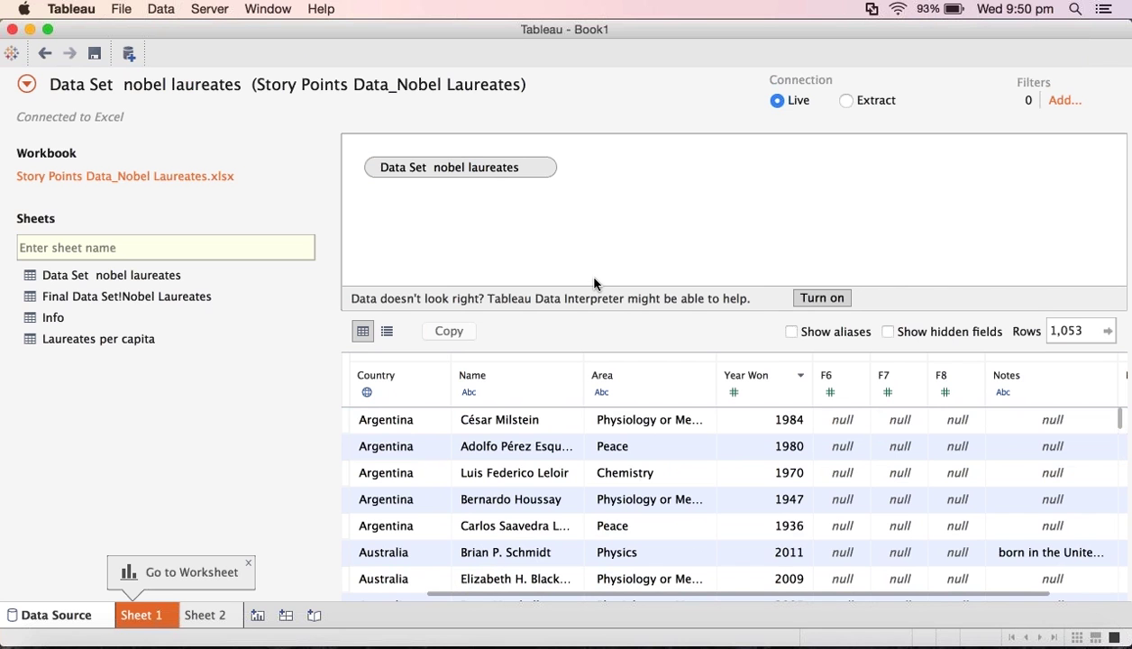
Step: Turn on the Data Interpreter for the nobel laureates sheet and check the cleaned data preview
click(822, 299)
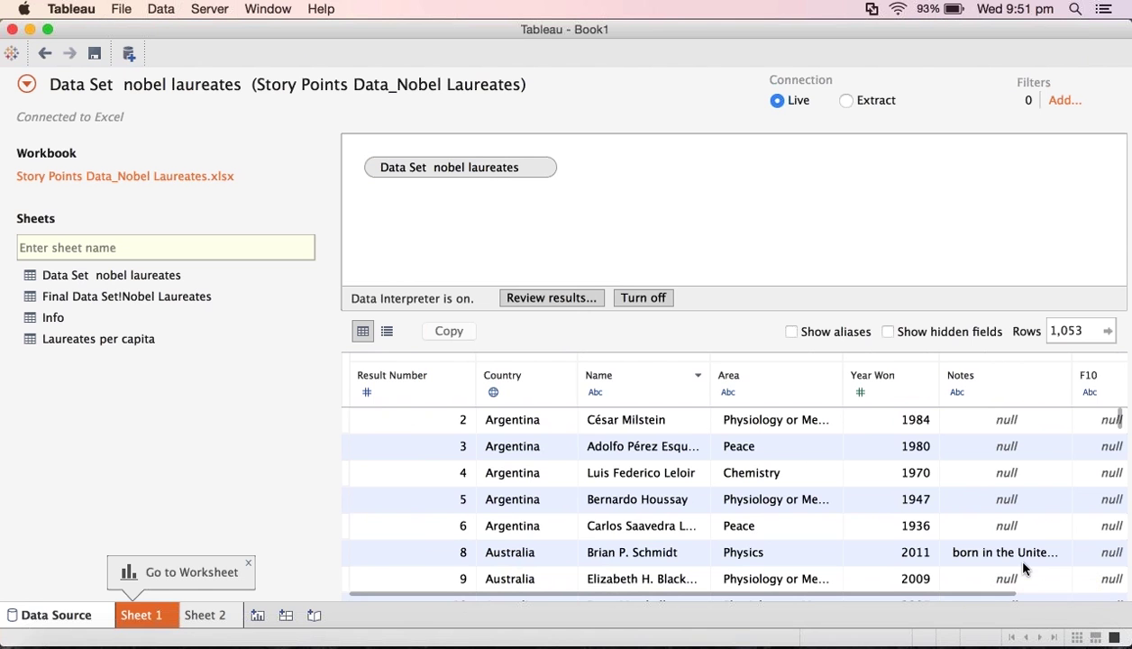
scroll(1023, 566, down, 3)
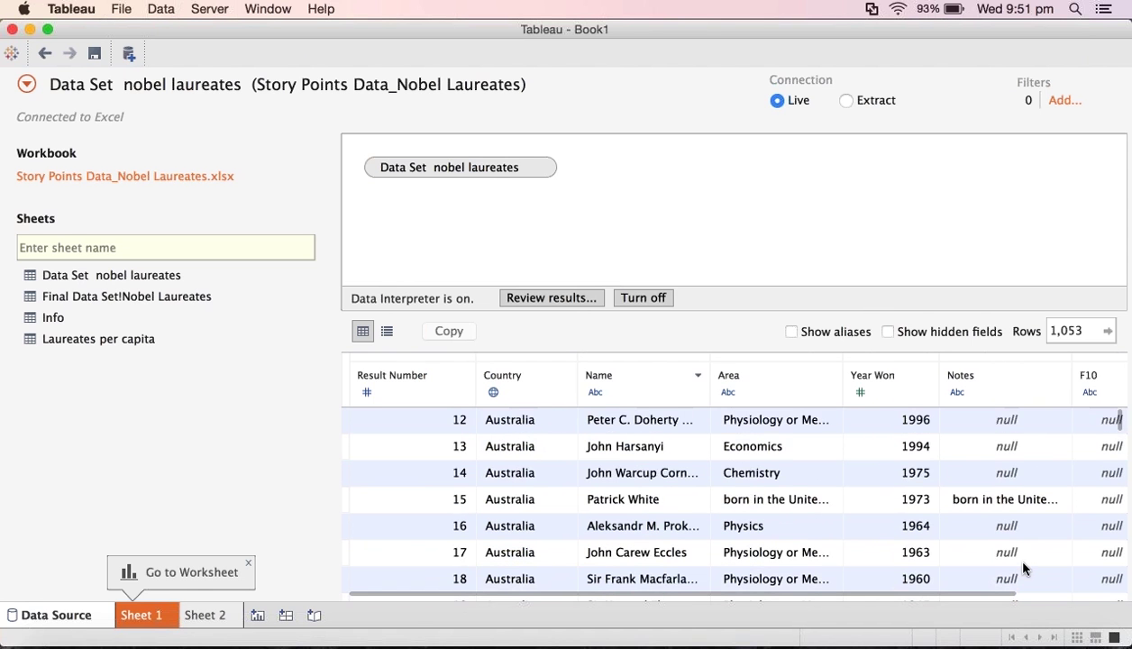
scroll(1023, 573, up, 1)
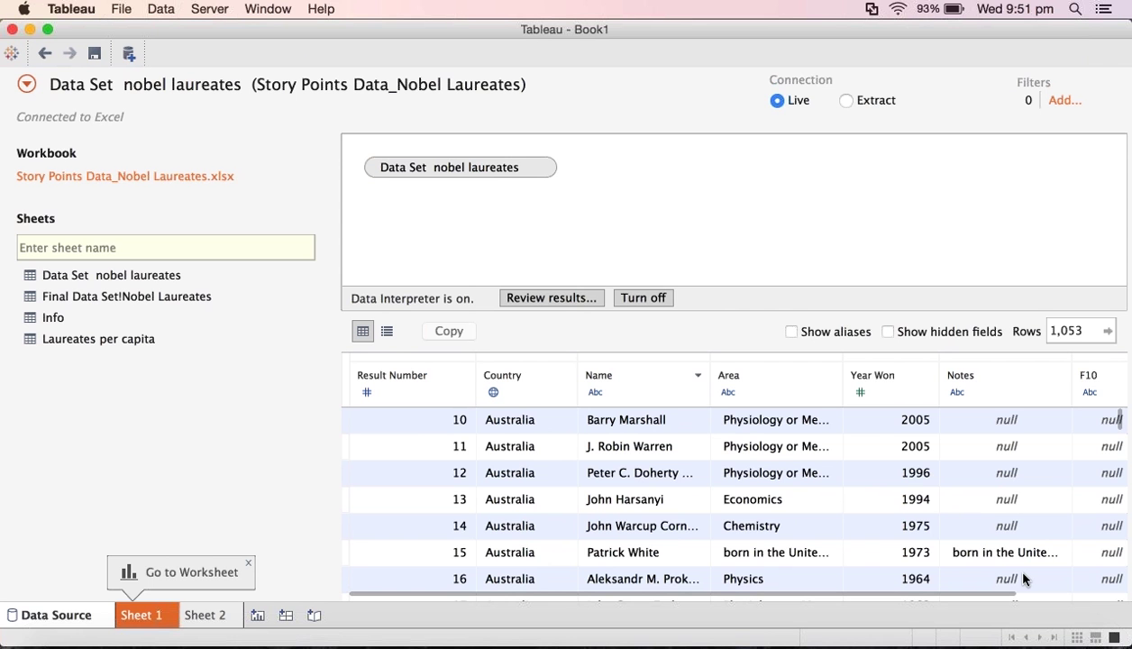
scroll(1022, 577, up, 3)
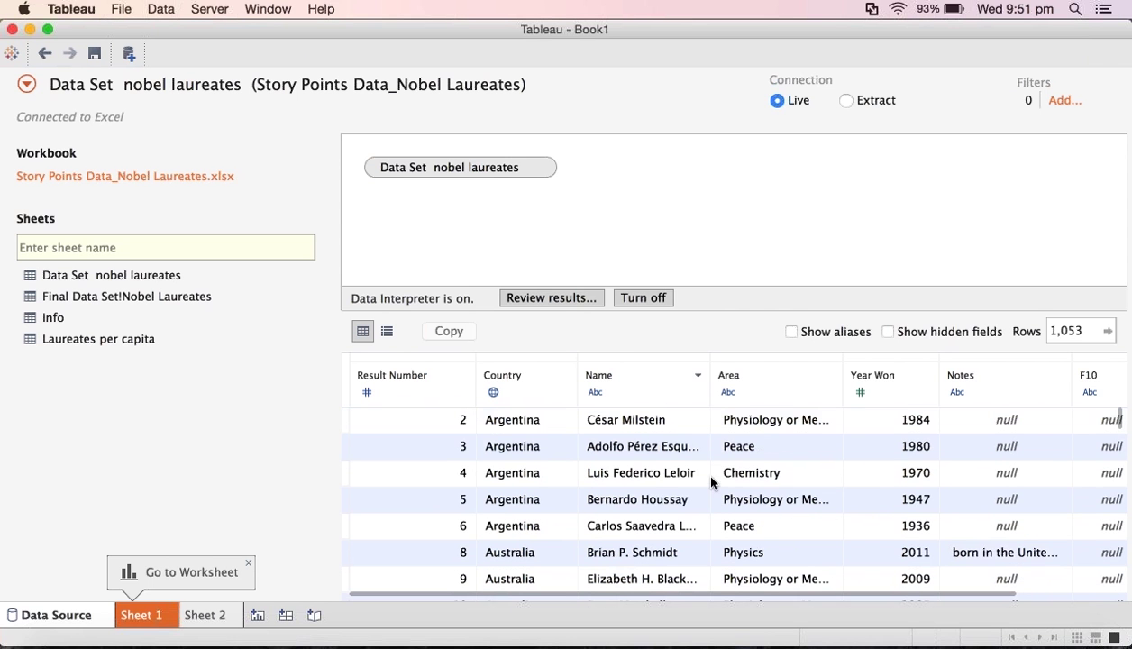
Step: Review the Data Interpreter results in Excel and examine the key explaining header, value, ignored and excluded cells
click(551, 299)
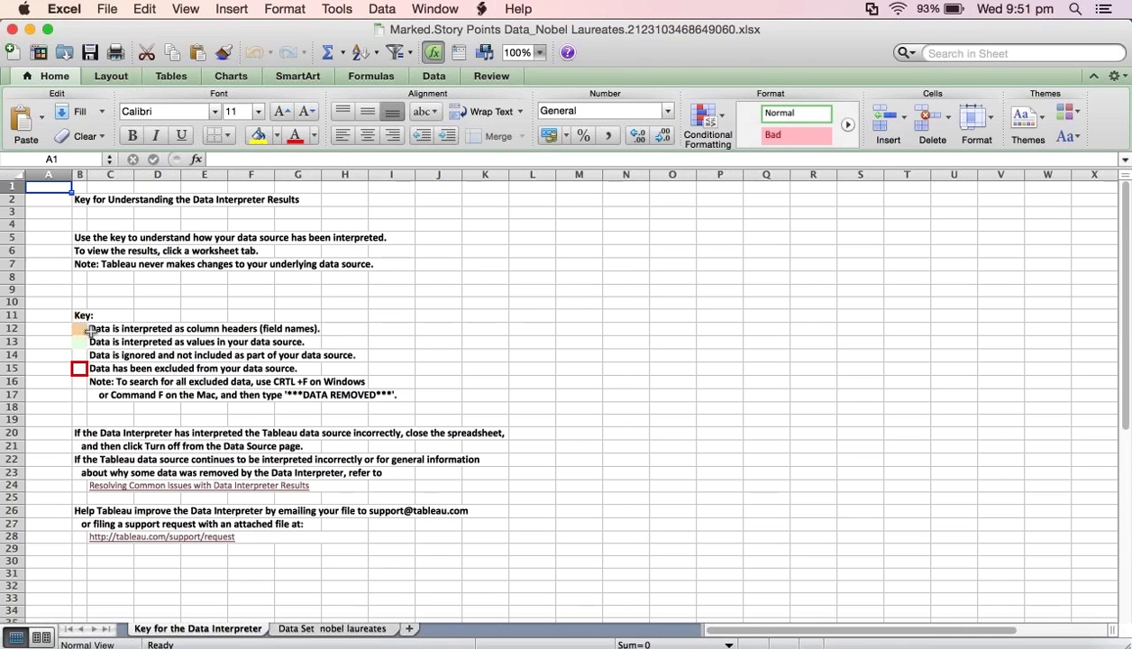
click(84, 330)
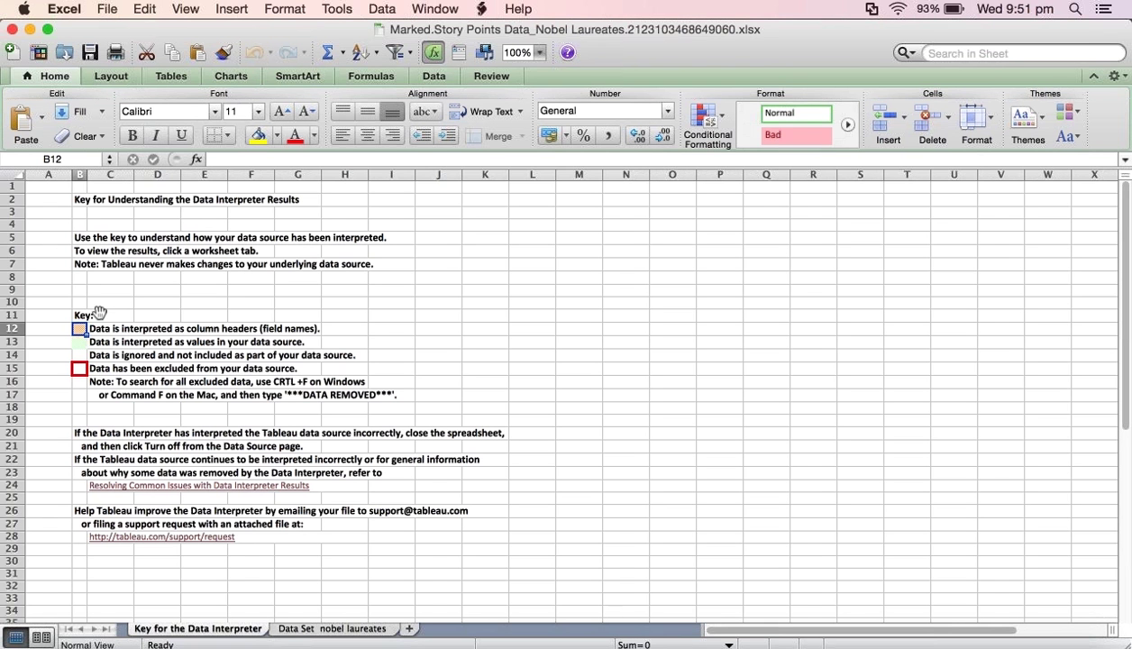
click(80, 343)
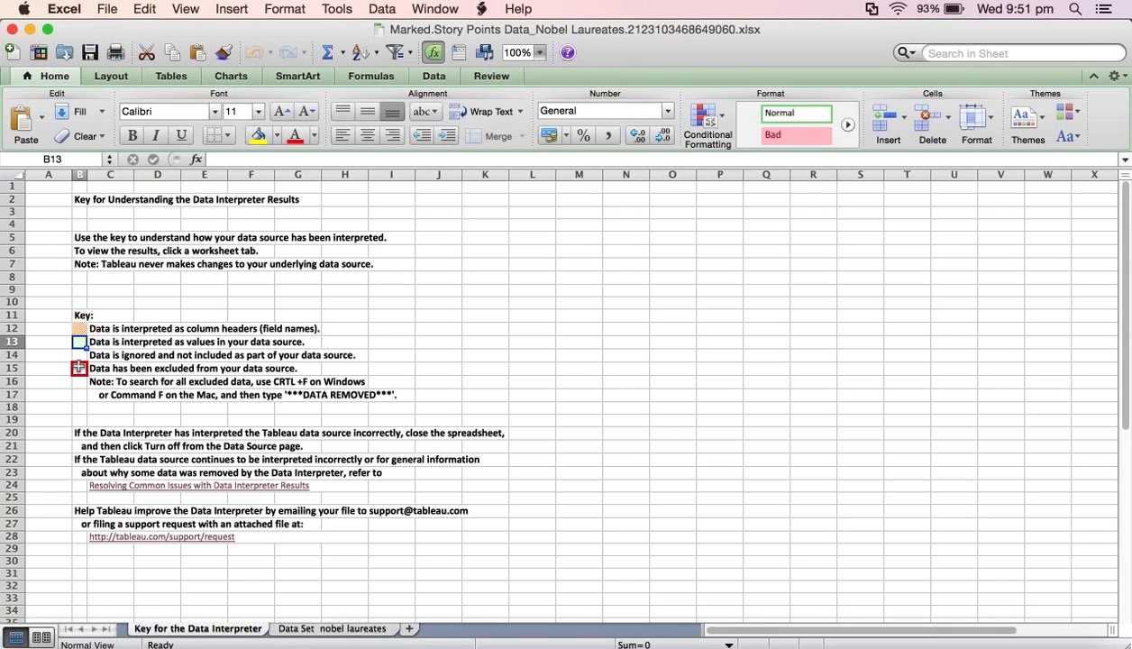
click(79, 369)
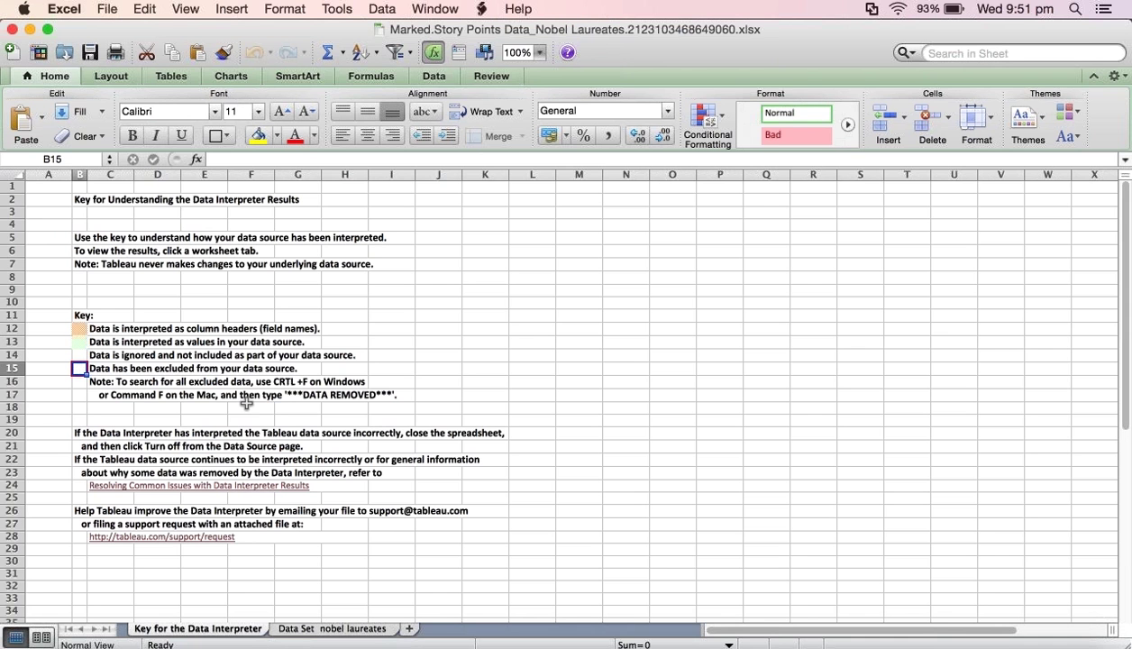
click(69, 407)
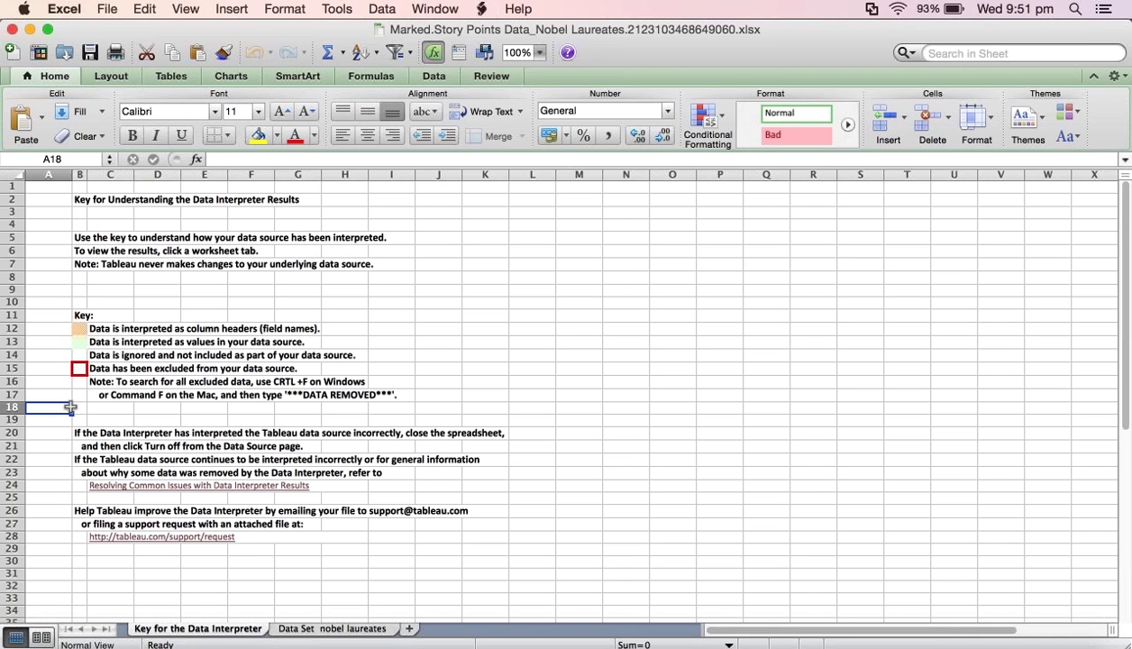
click(81, 355)
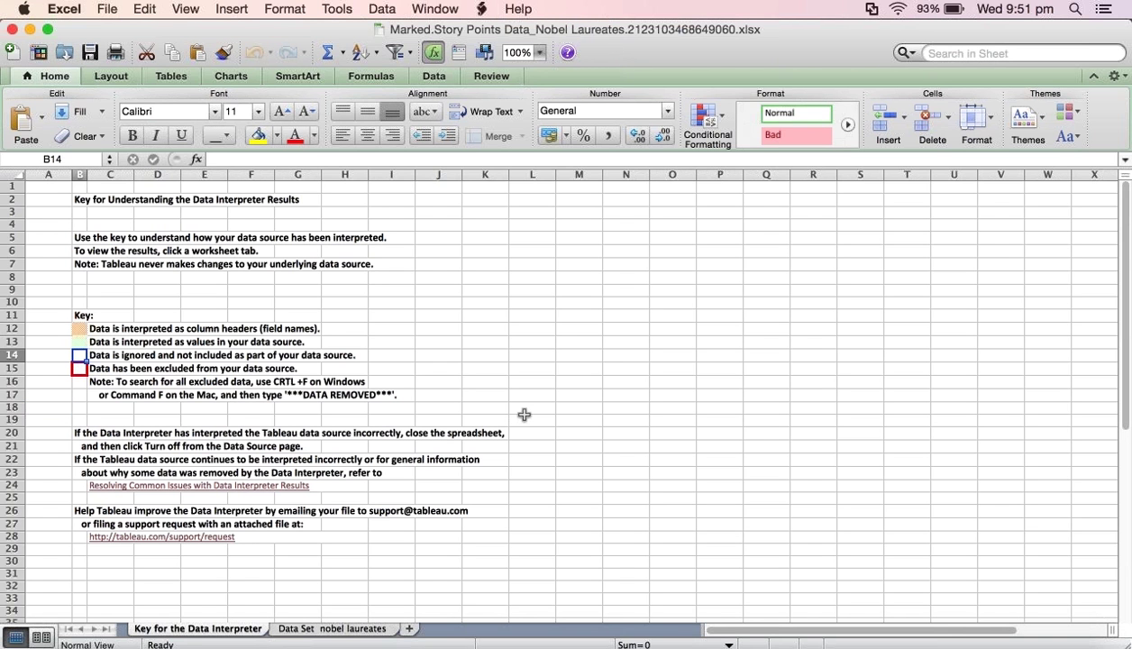
click(523, 417)
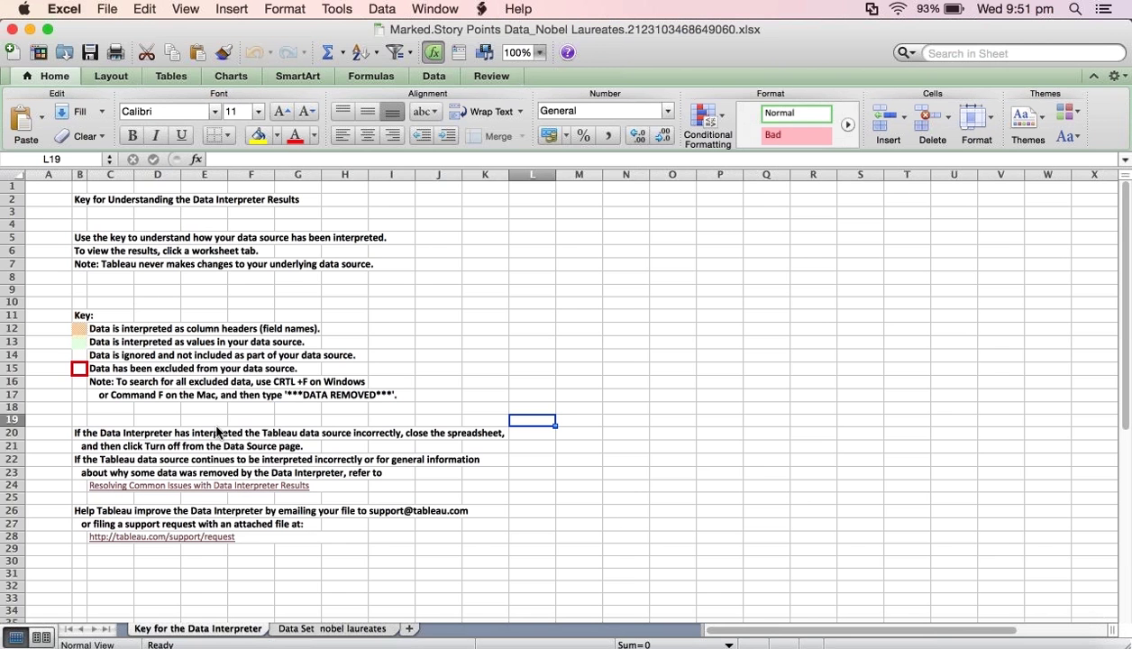
Step: Examine how headers and values are colour-coded on the "Data Set nobel laureates" sheet of the interpreter results workbook
click(310, 630)
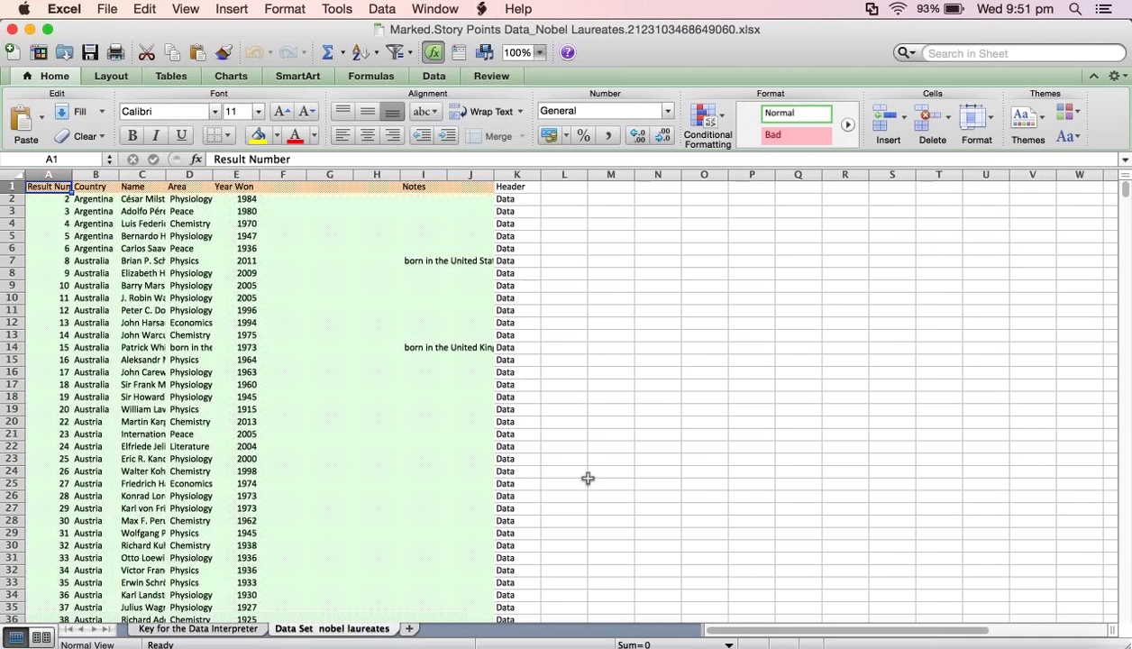
scroll(588, 478, down, 10)
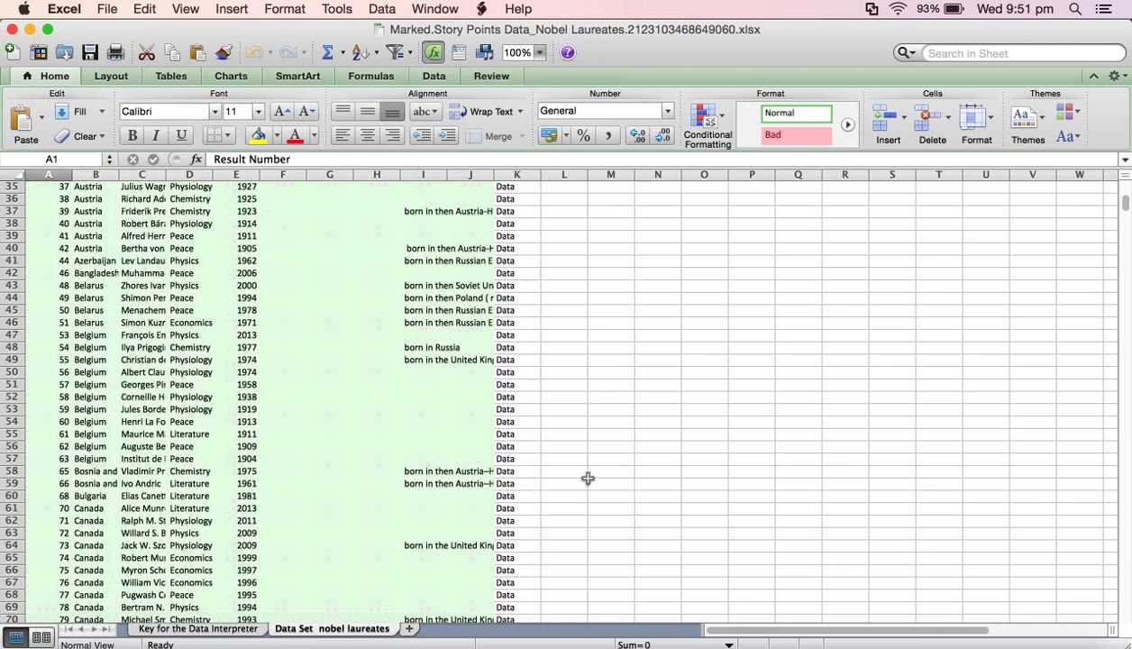
scroll(588, 477, down, 15)
scroll(588, 477, down, 15)
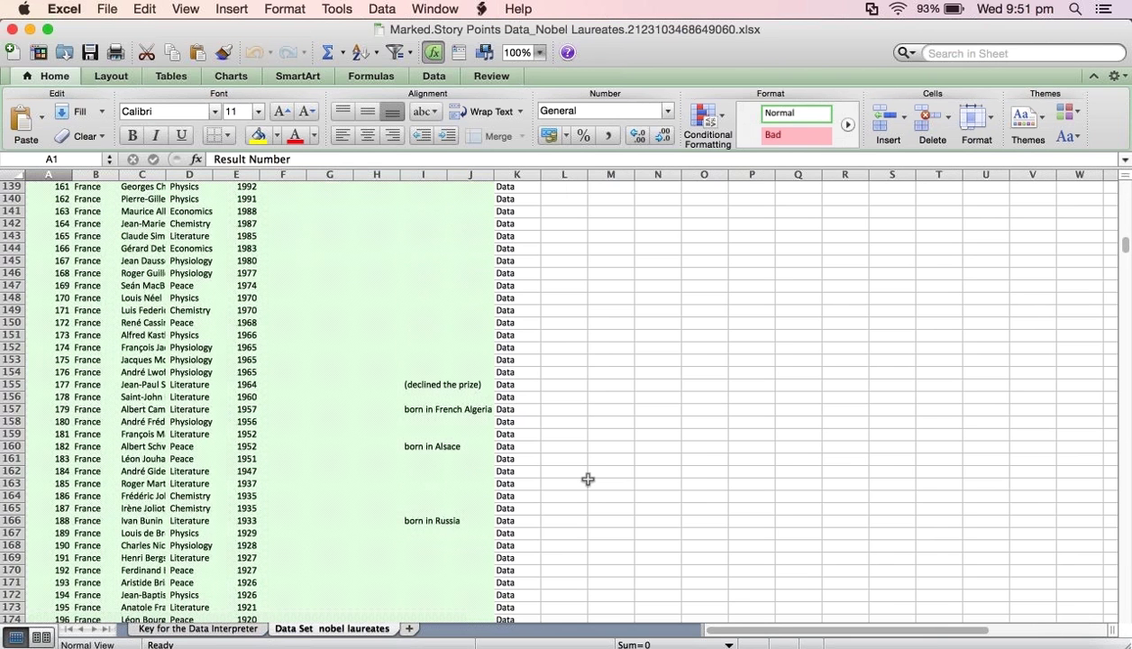
scroll(587, 479, up, 20)
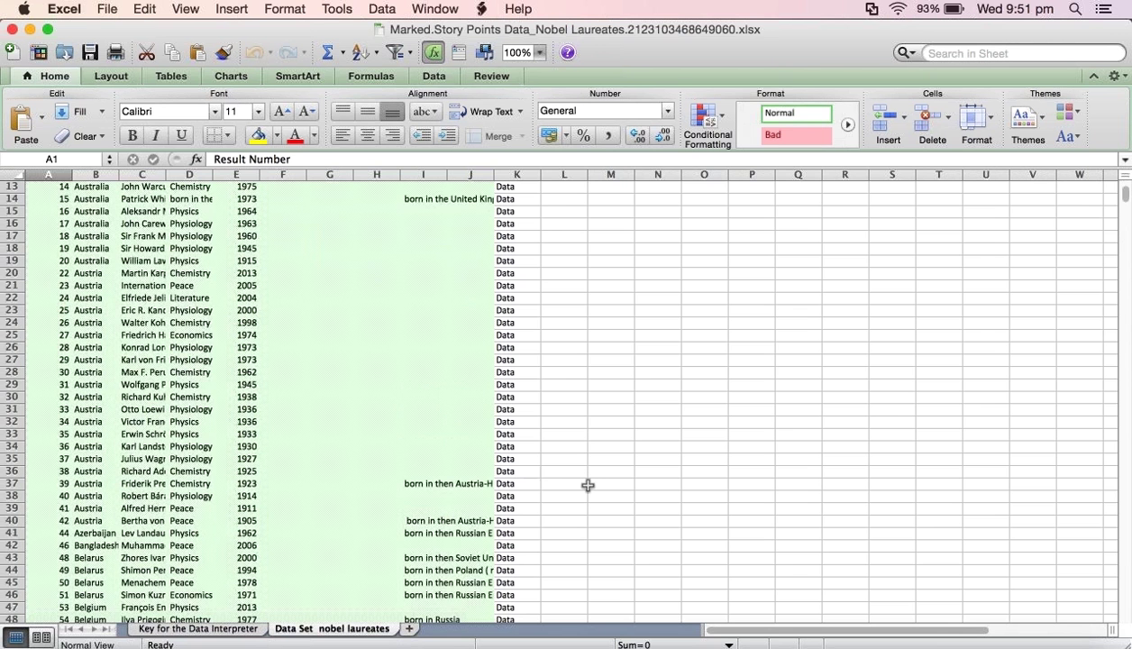
scroll(587, 486, down, 15)
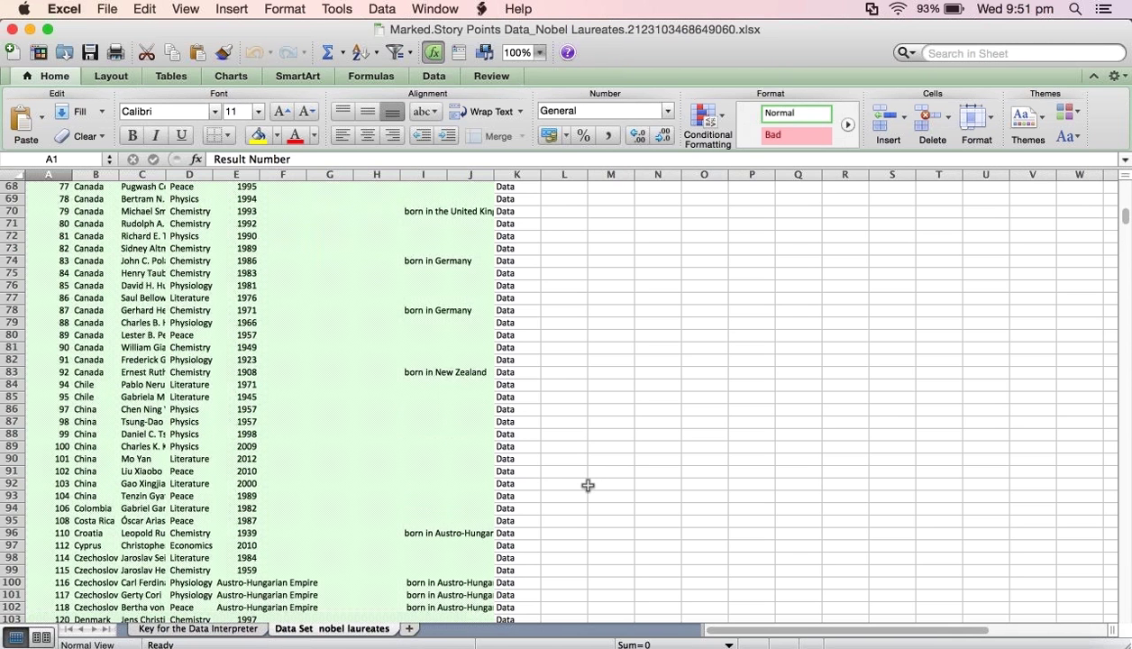
scroll(588, 485, down, 20)
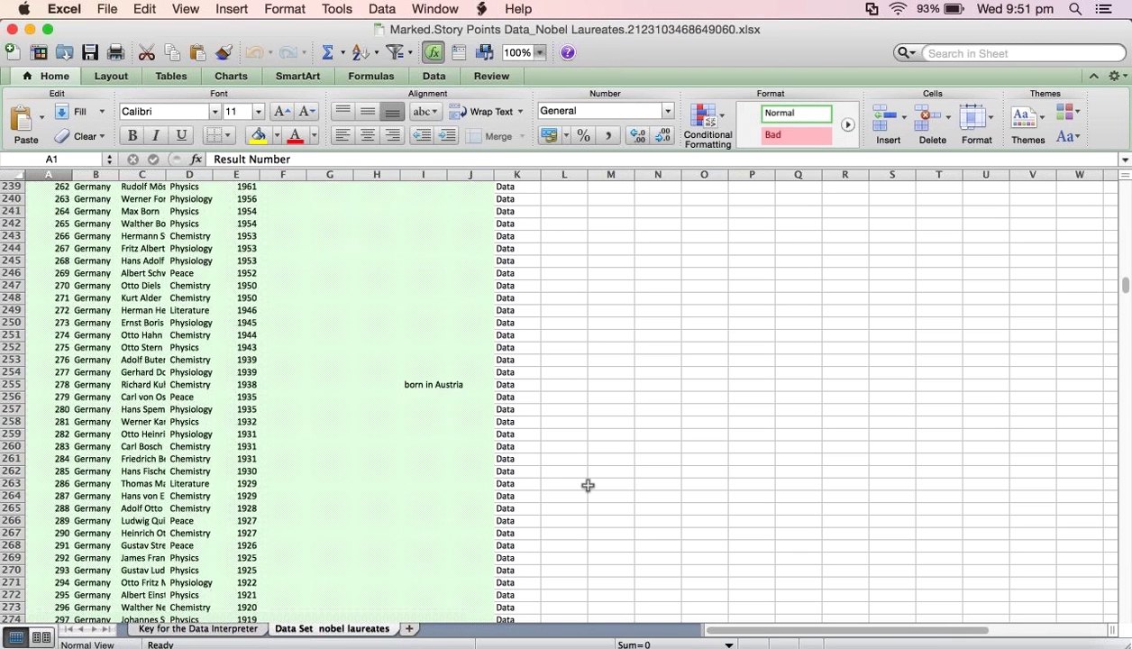
scroll(588, 486, down, 20)
scroll(588, 485, up, 20)
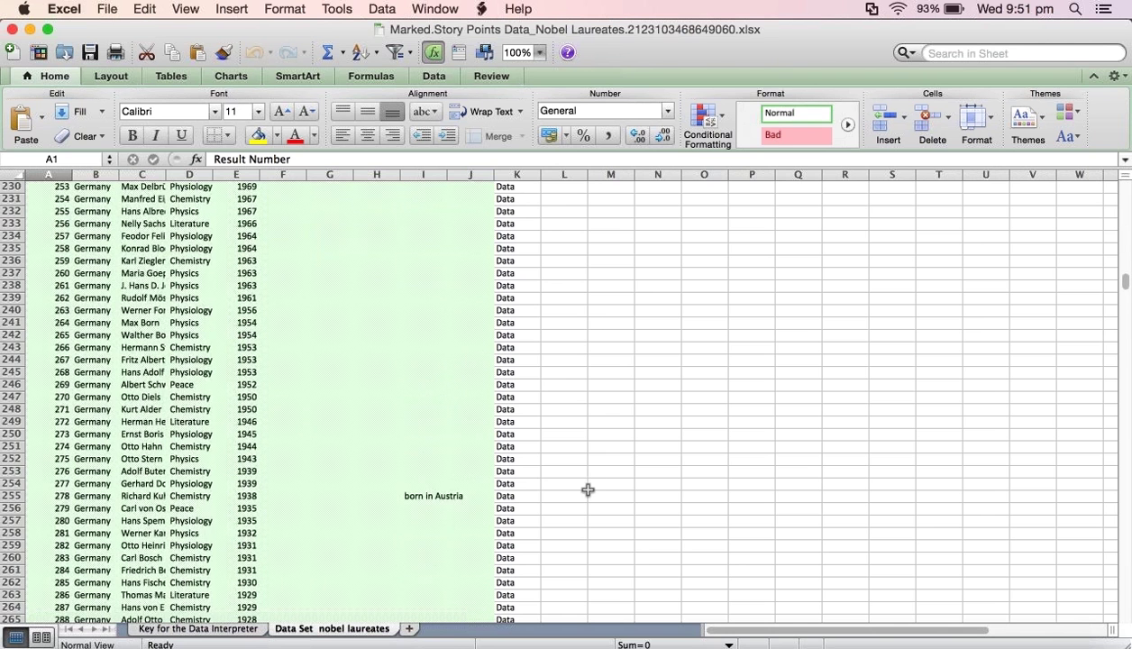
scroll(588, 496, up, 20)
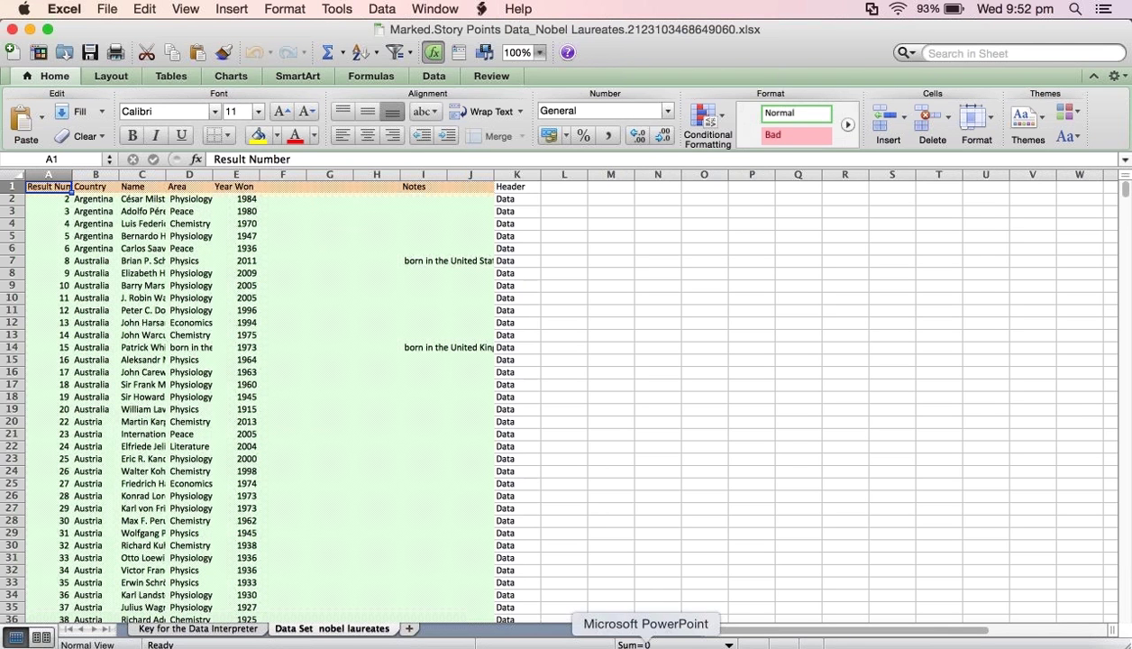
Step: Switch to the Tableau webinar-30Sep.pptx presentation in PowerPoint and go through the slides from Responsive Tool Tips to slide 18, Features of Tableau 9.1
click(645, 641)
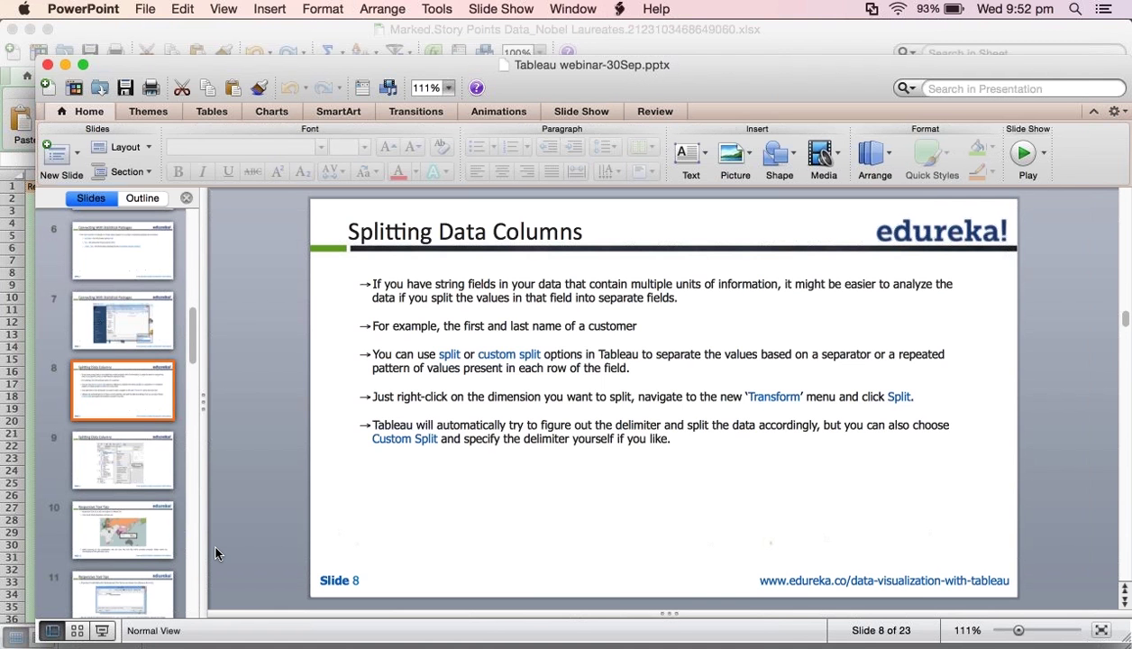
click(149, 532)
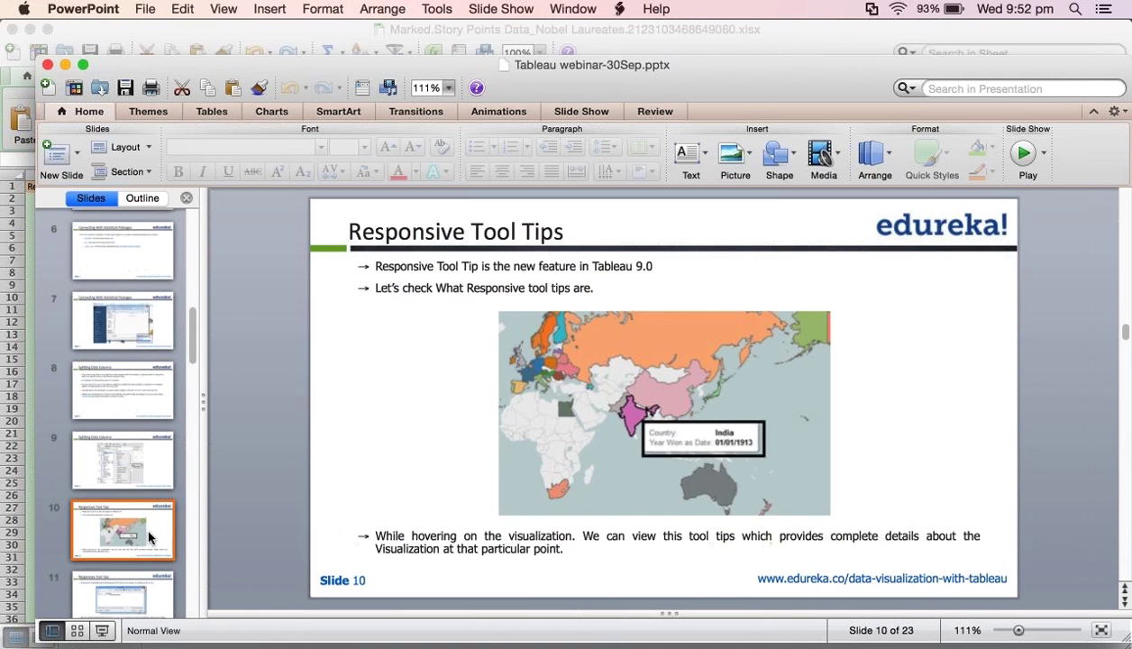
key(Down)
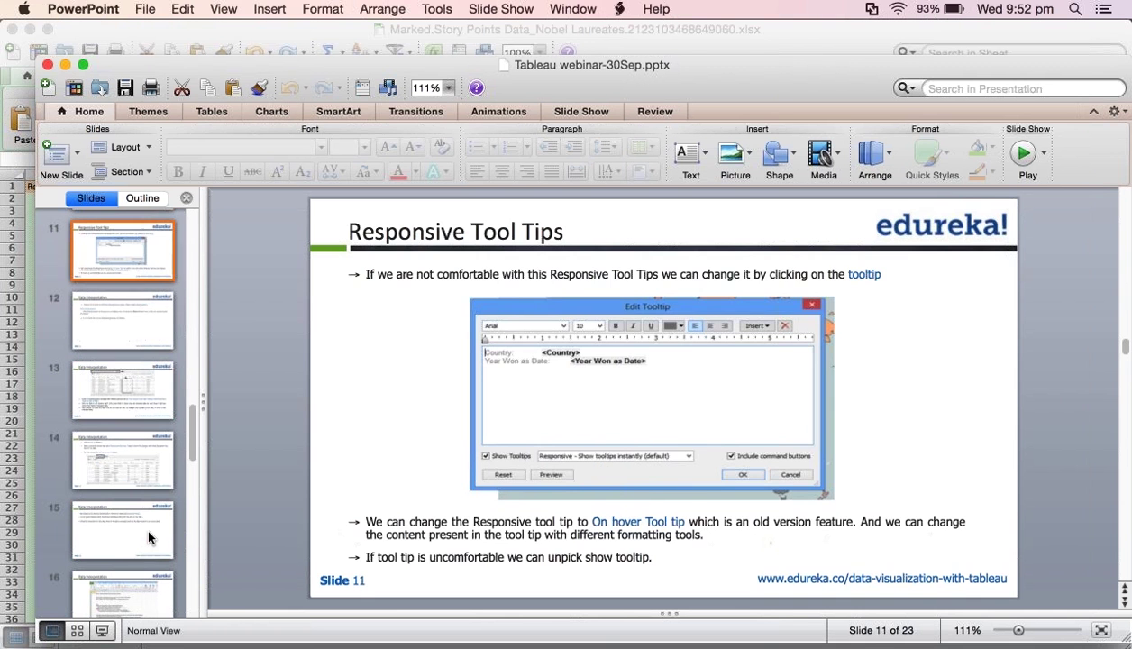
key(Down)
key(Down)
key(Down)
key(Down)
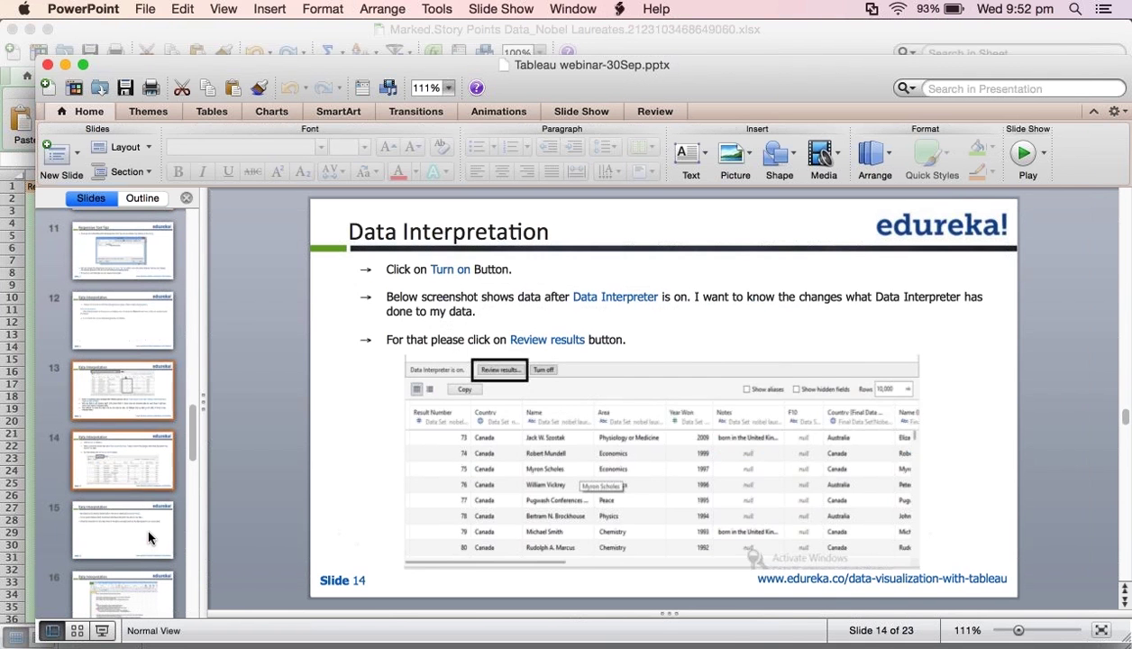
key(Down)
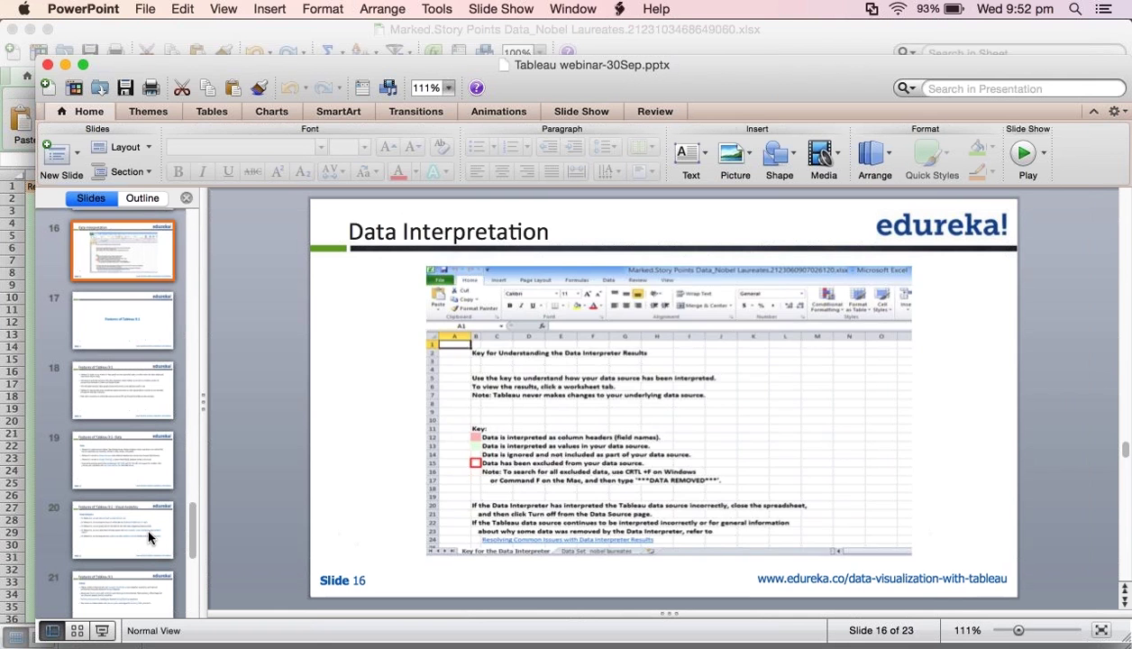
key(Down)
key(Down)
key(Down)
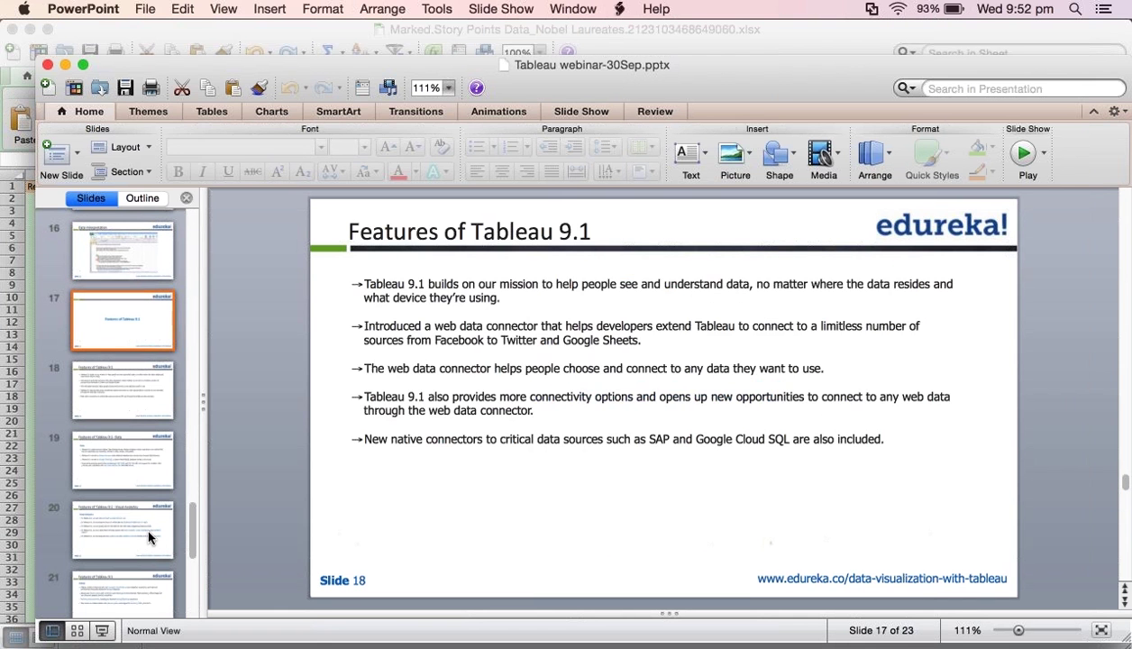
key(Up)
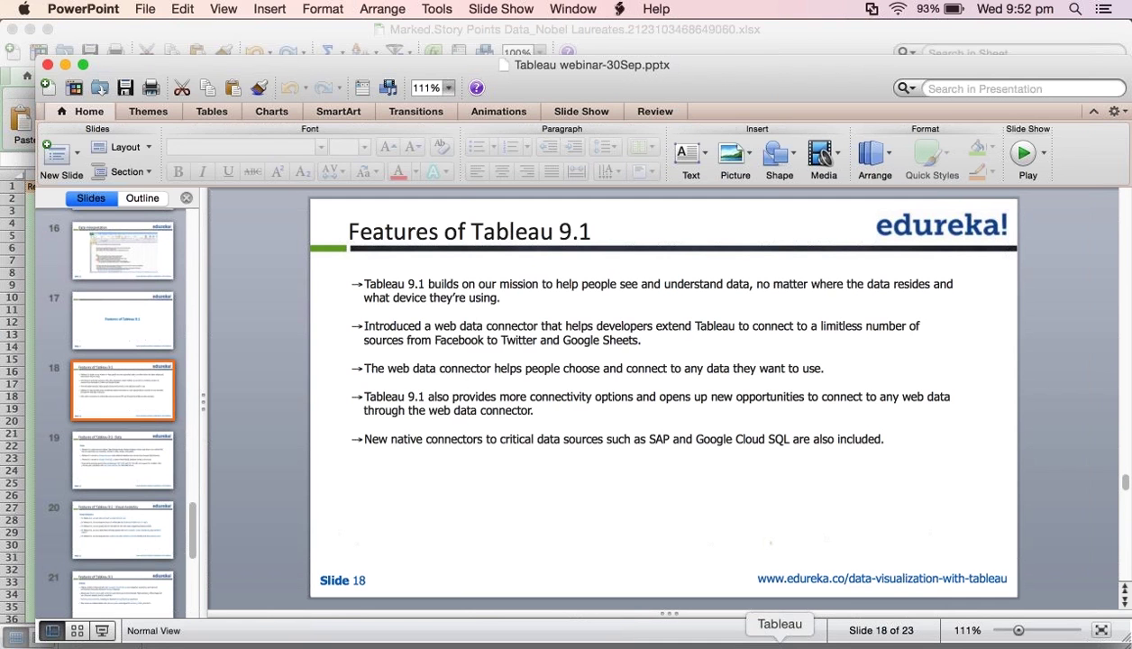
Step: Switch back to Tableau, add a new worksheet and open a Web Data Connector connection
click(780, 642)
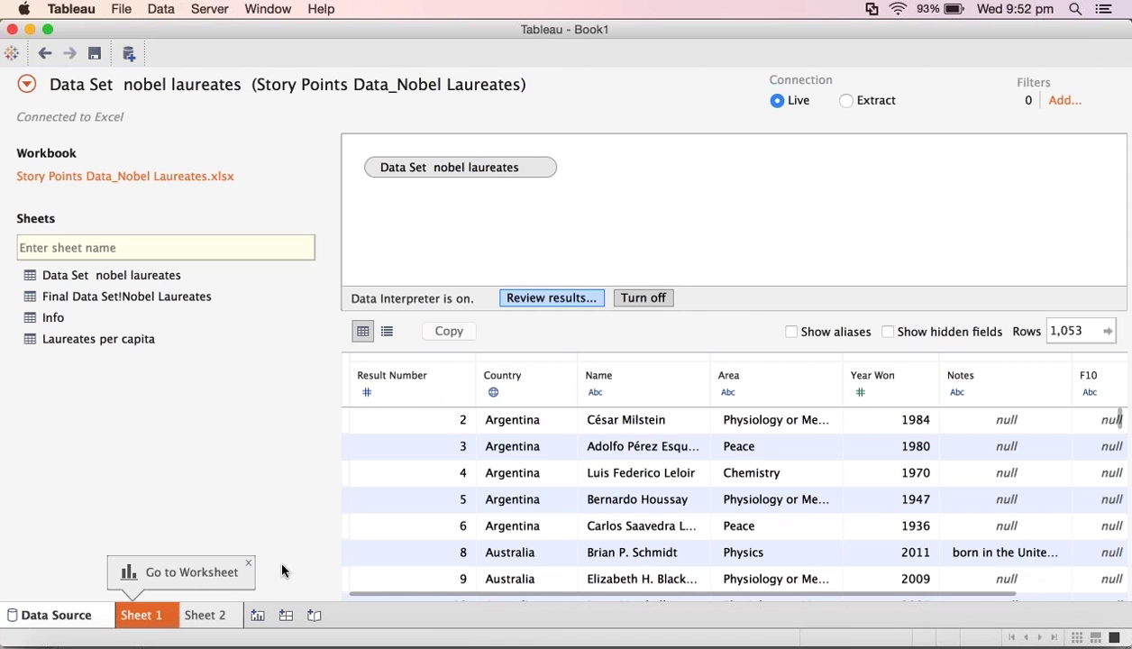
click(258, 617)
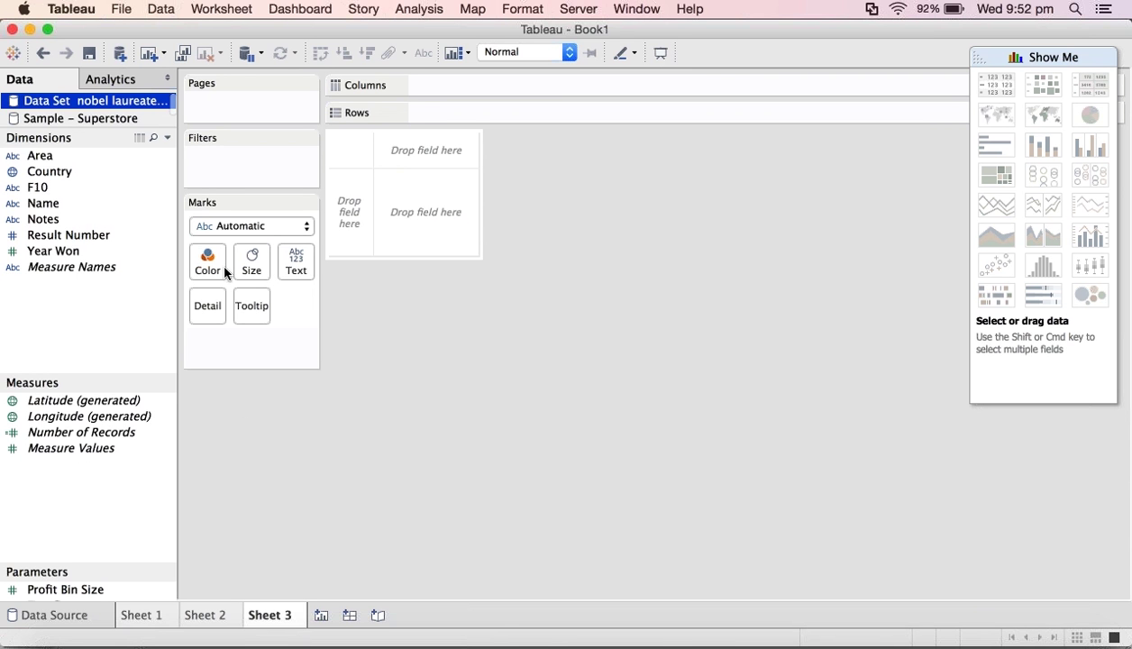
click(119, 54)
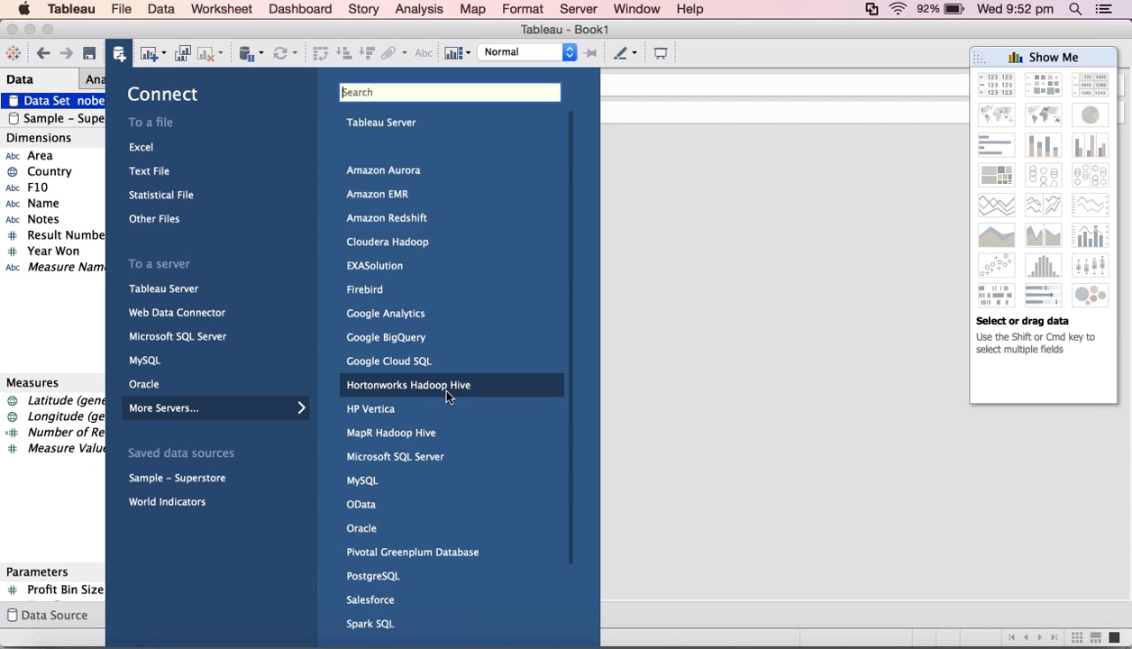
scroll(441, 405, down, 3)
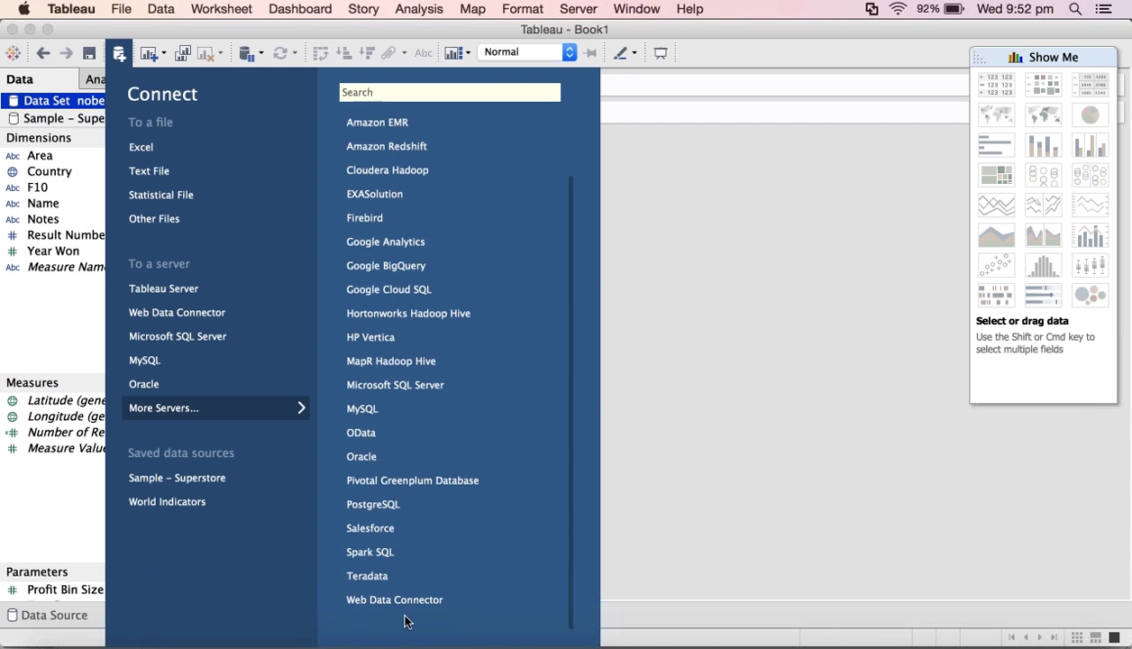
click(407, 611)
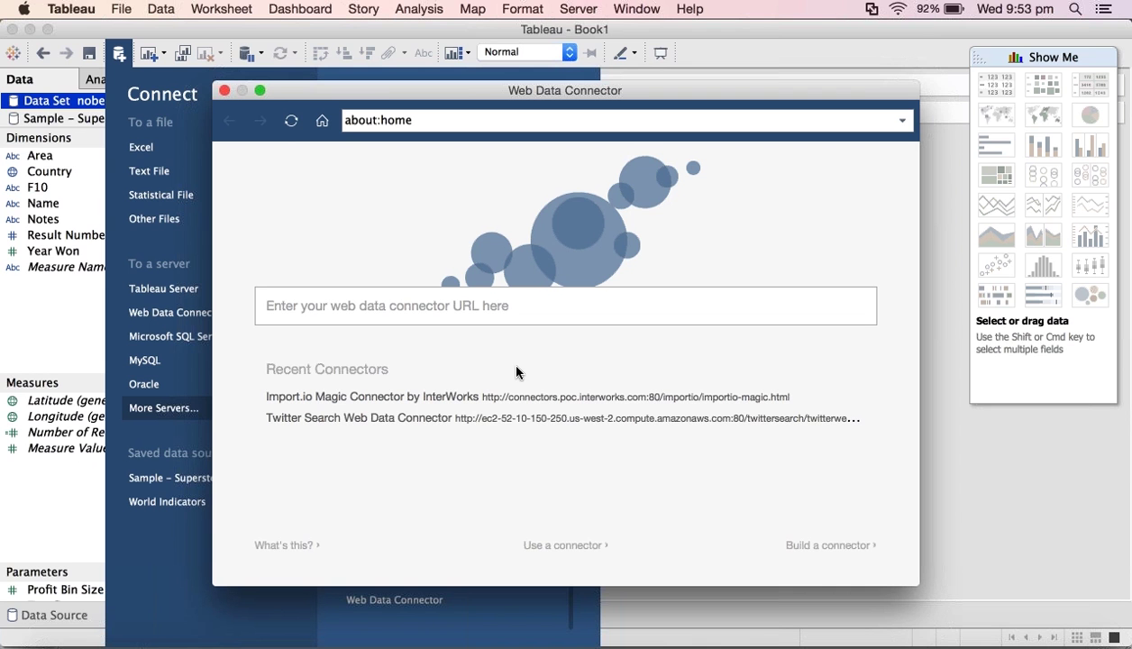
Step: Load the recent Twitter Search Web Data Connector and search Twitter for "data scientist" to create the extract
click(545, 424)
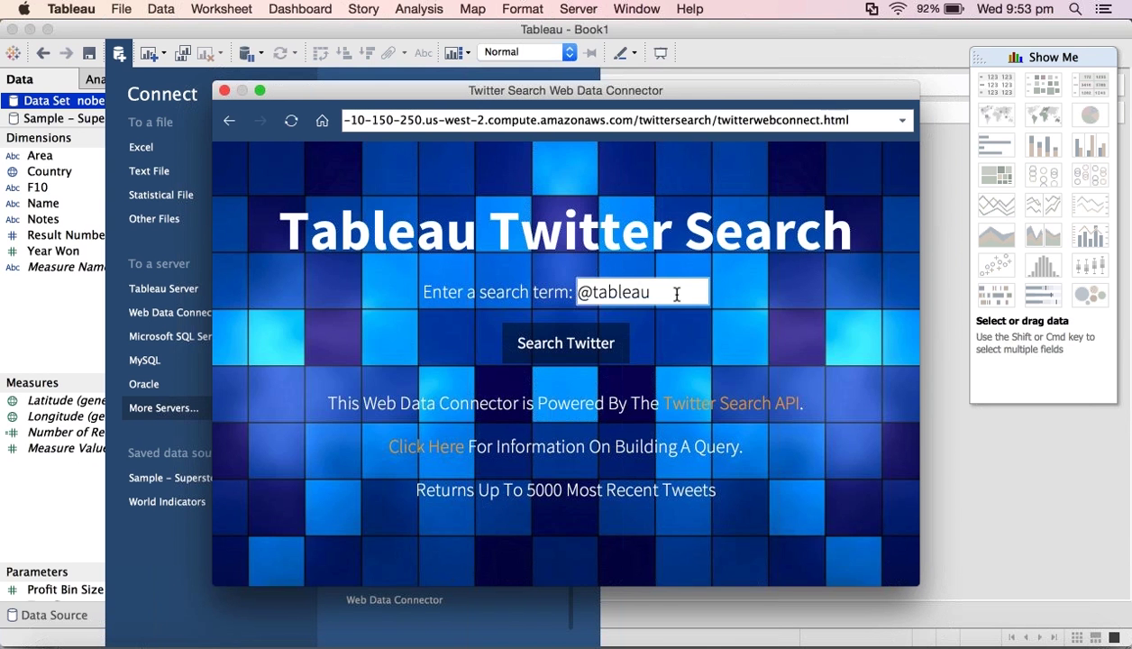
drag(676, 294, 552, 291)
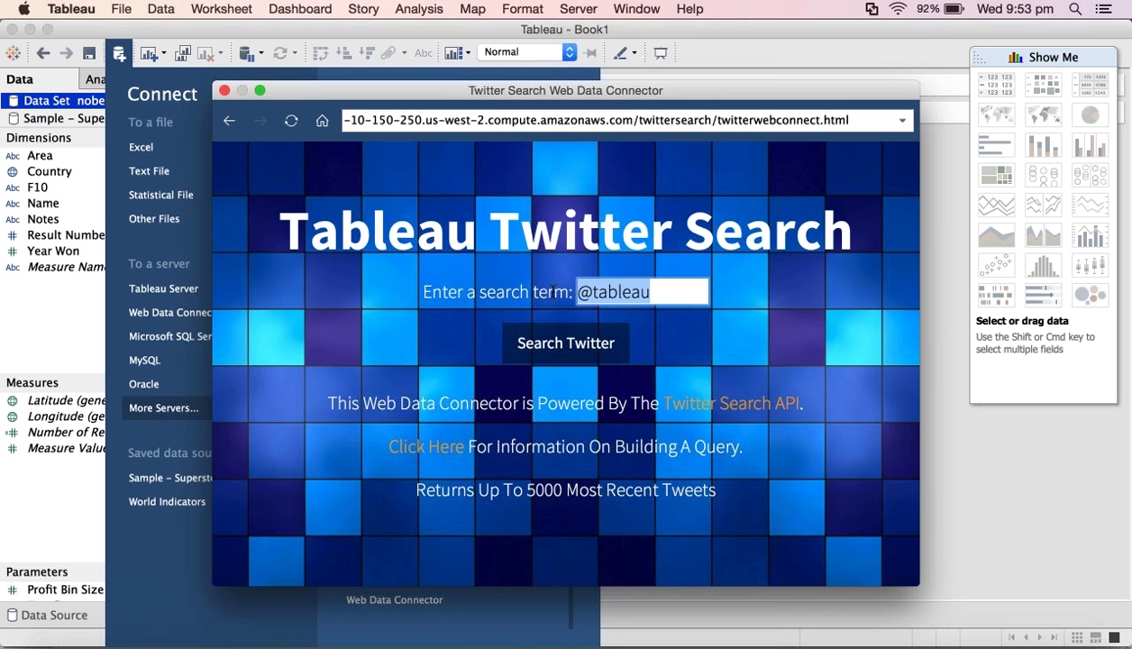
text(data)
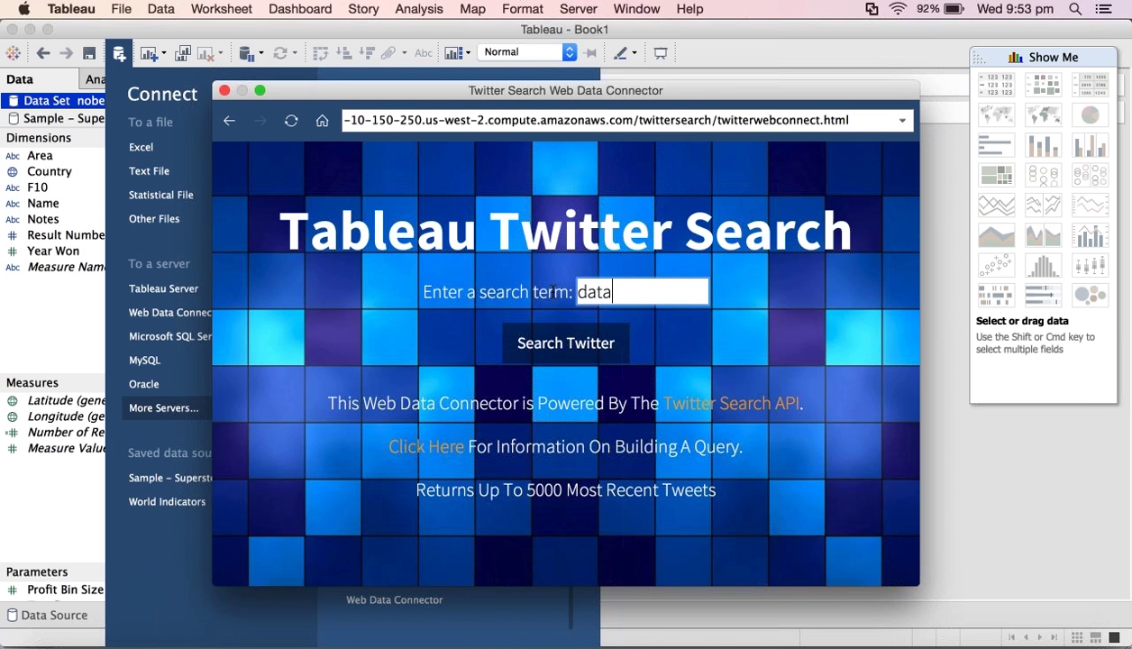
text( scientist)
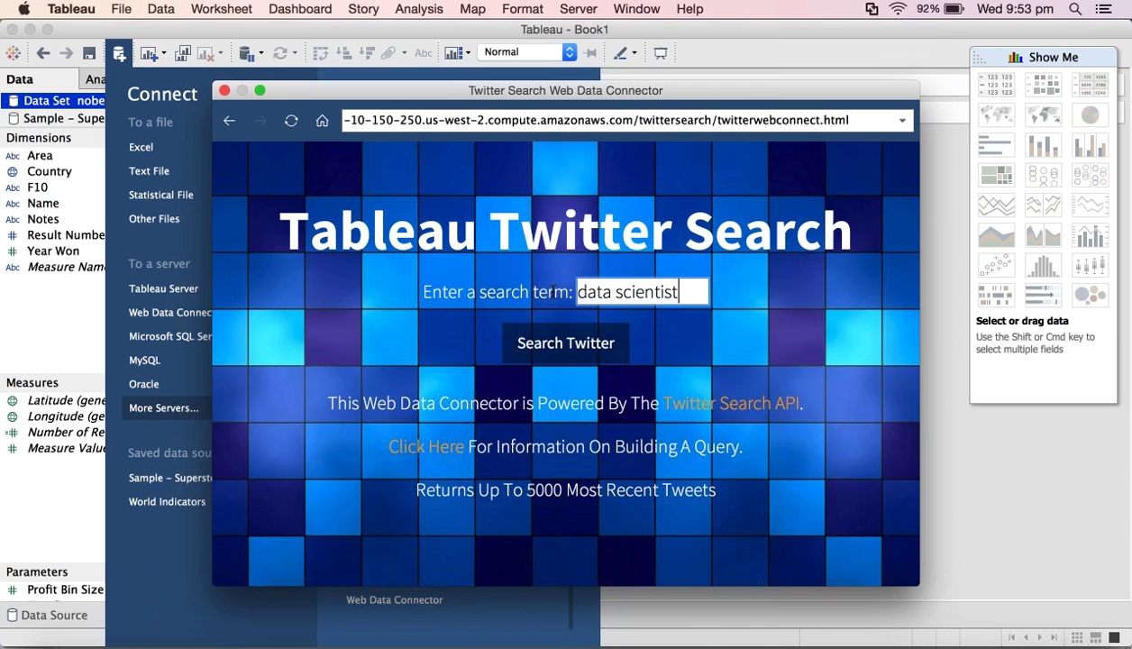
click(538, 347)
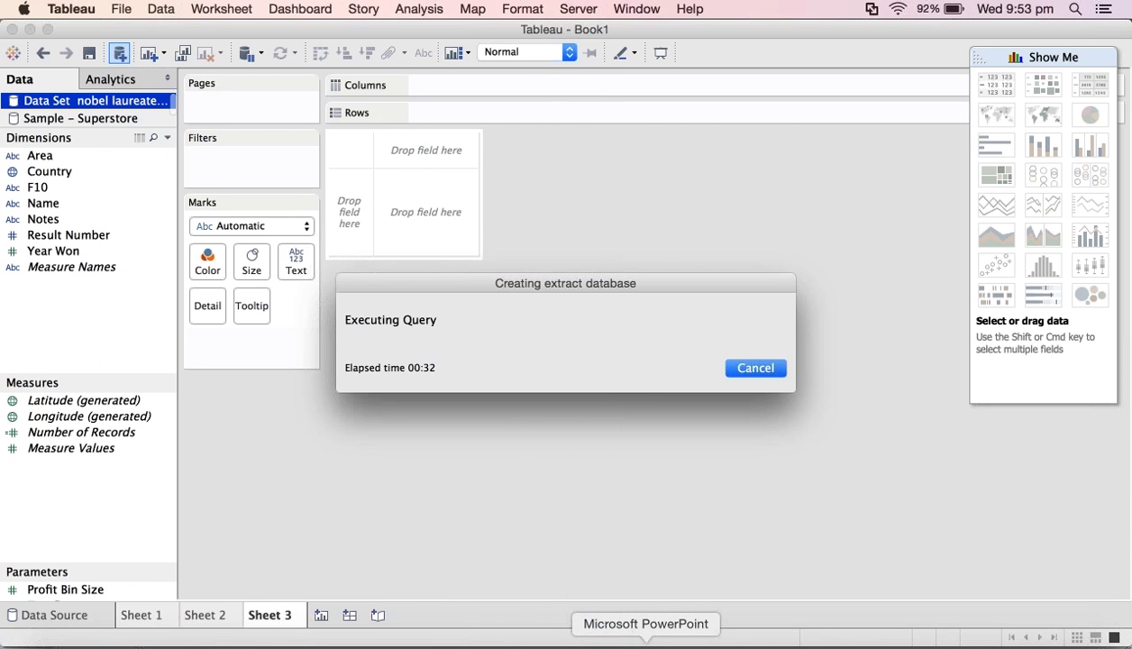
Step: Switch to PowerPoint and start the slide show from the Features of Tableau 9.1 slide
click(645, 642)
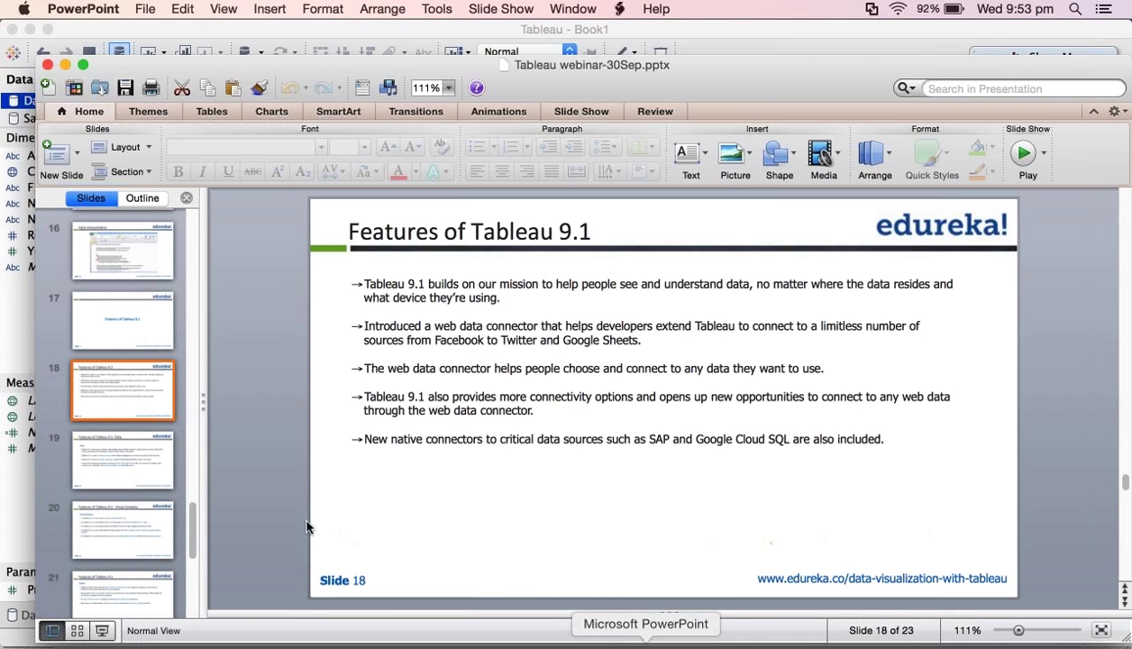
click(105, 632)
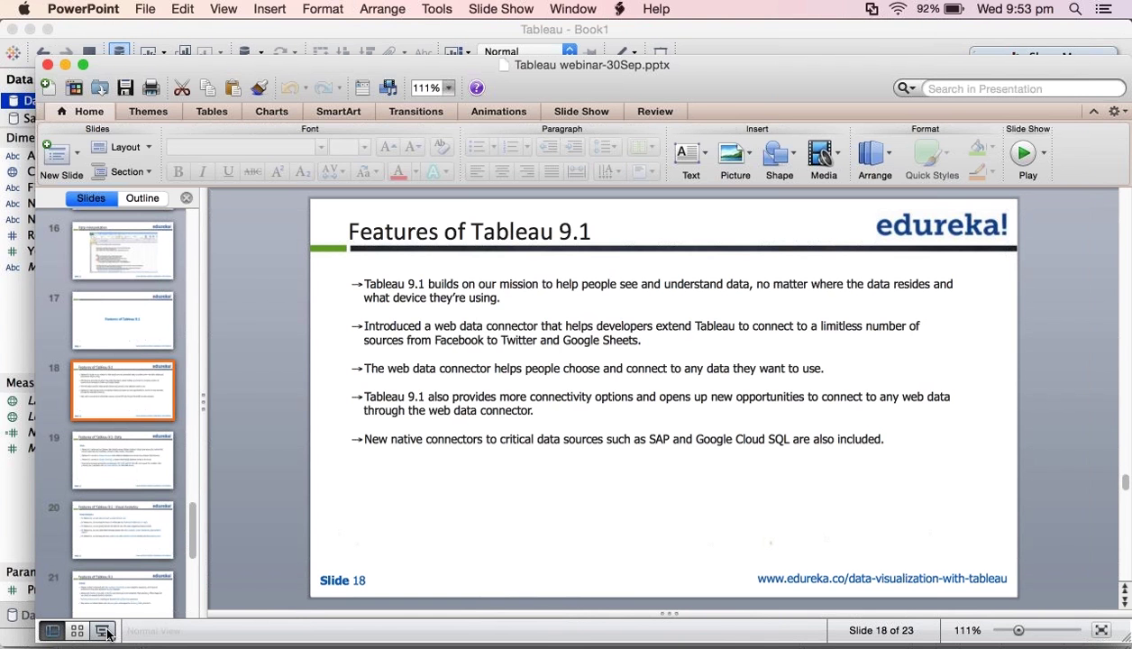
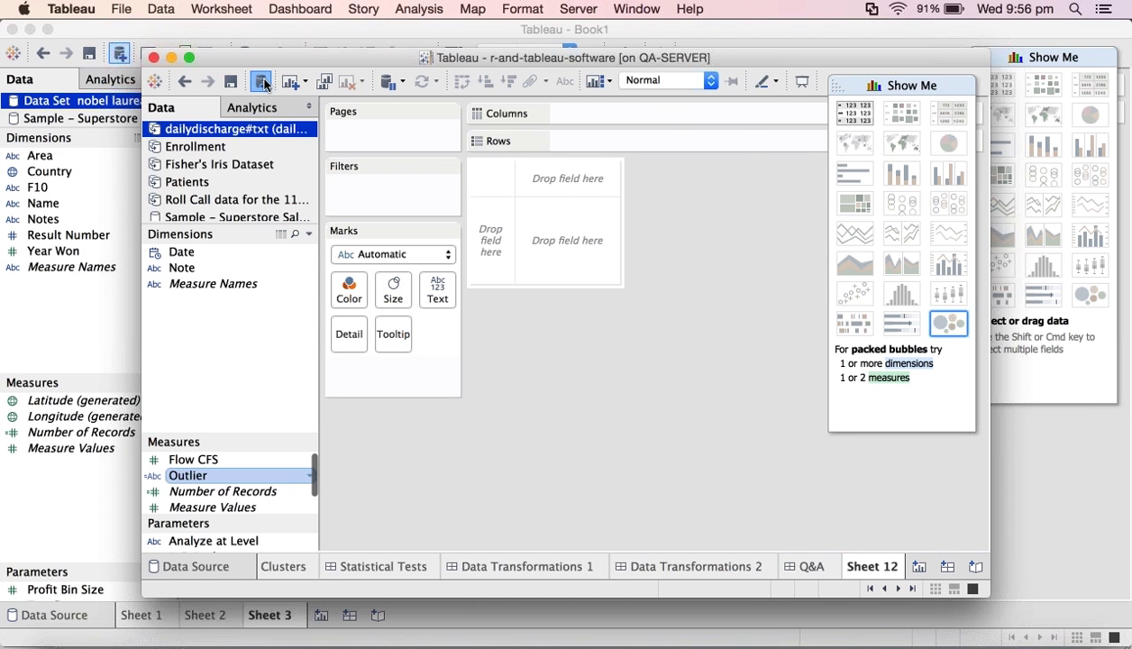
Step: Connect the r-and-tableau-software workbook to the saved data source Sample – Superstore
click(261, 82)
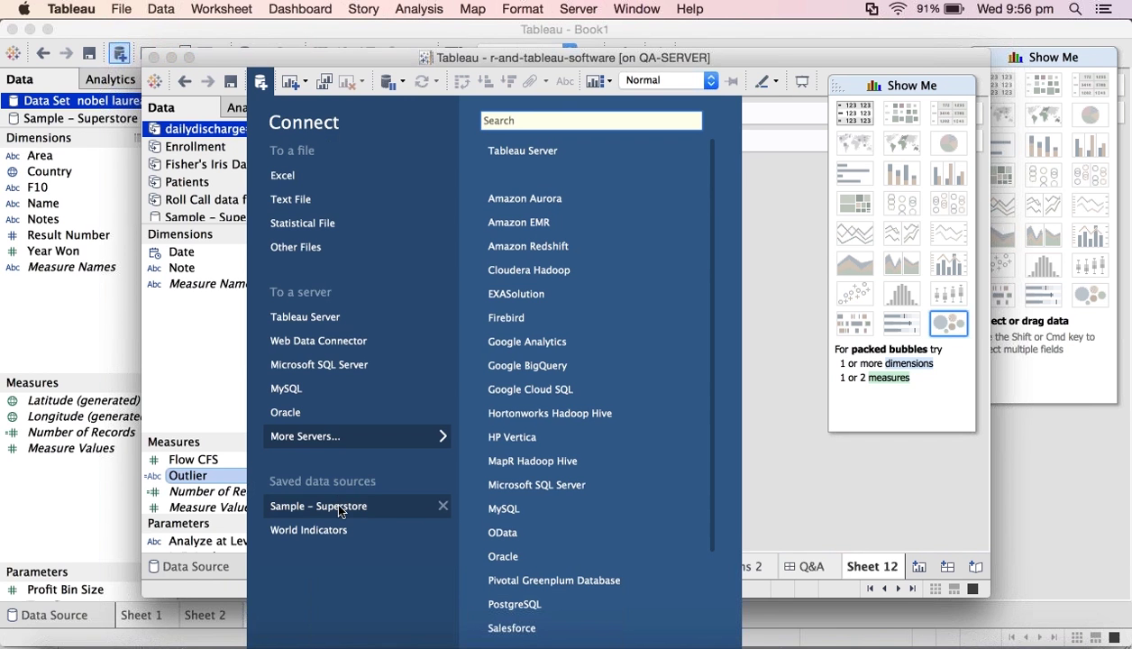
click(340, 511)
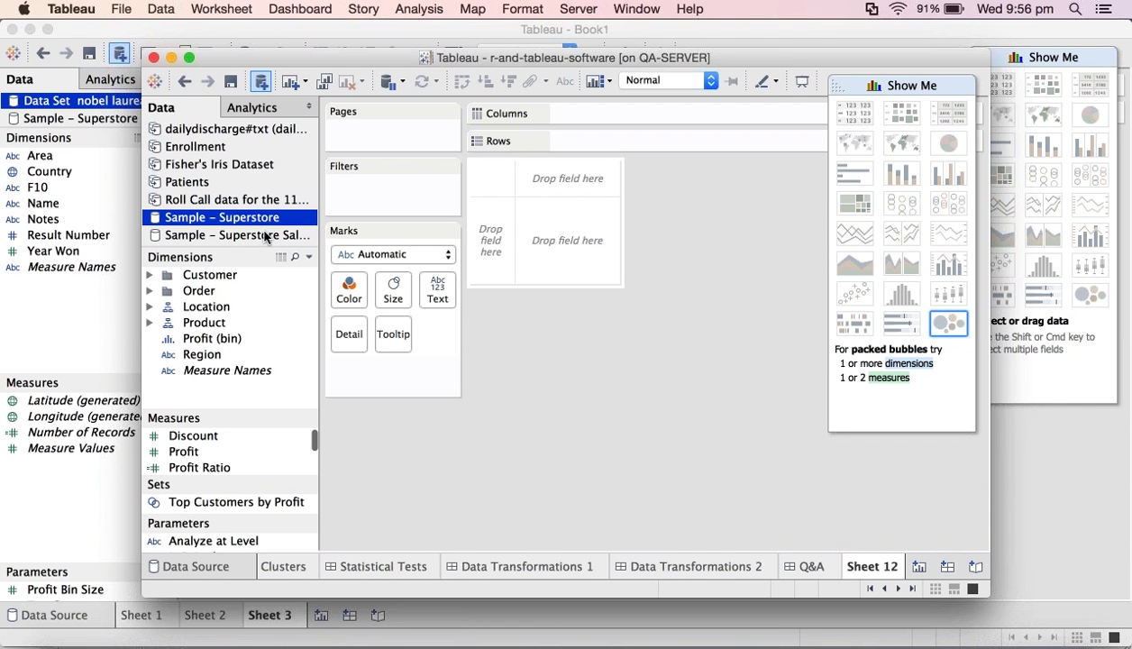
Step: Examine the list of available server connectors for new data connections, from Tableau Server down to Web Data Connector, and close it
click(263, 83)
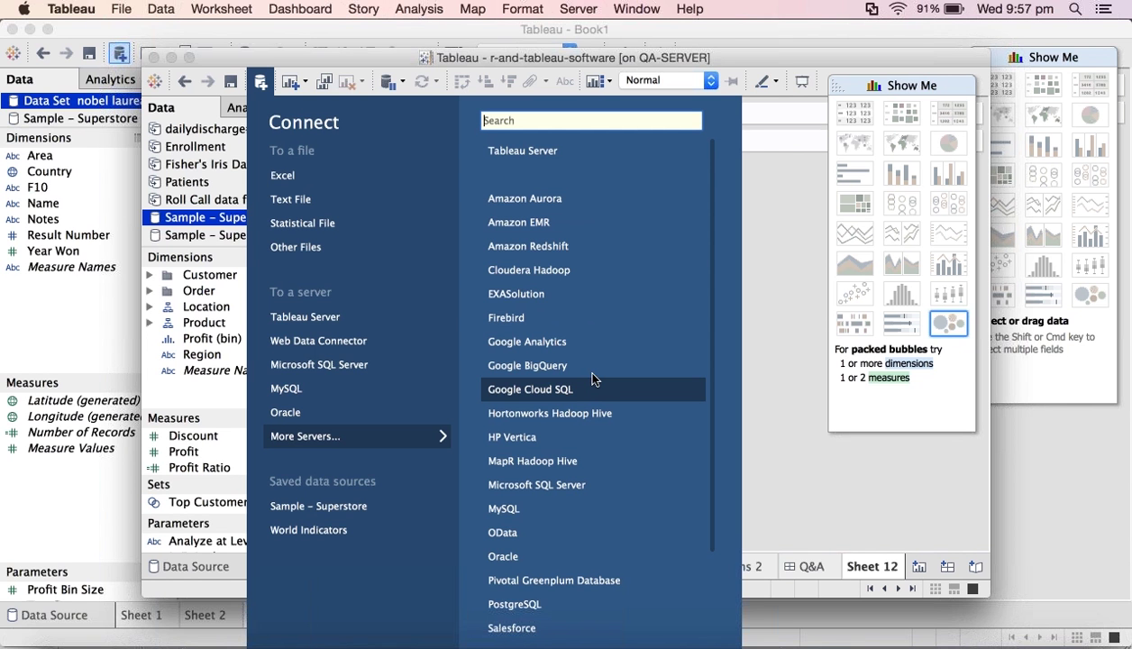
scroll(592, 360, down, 3)
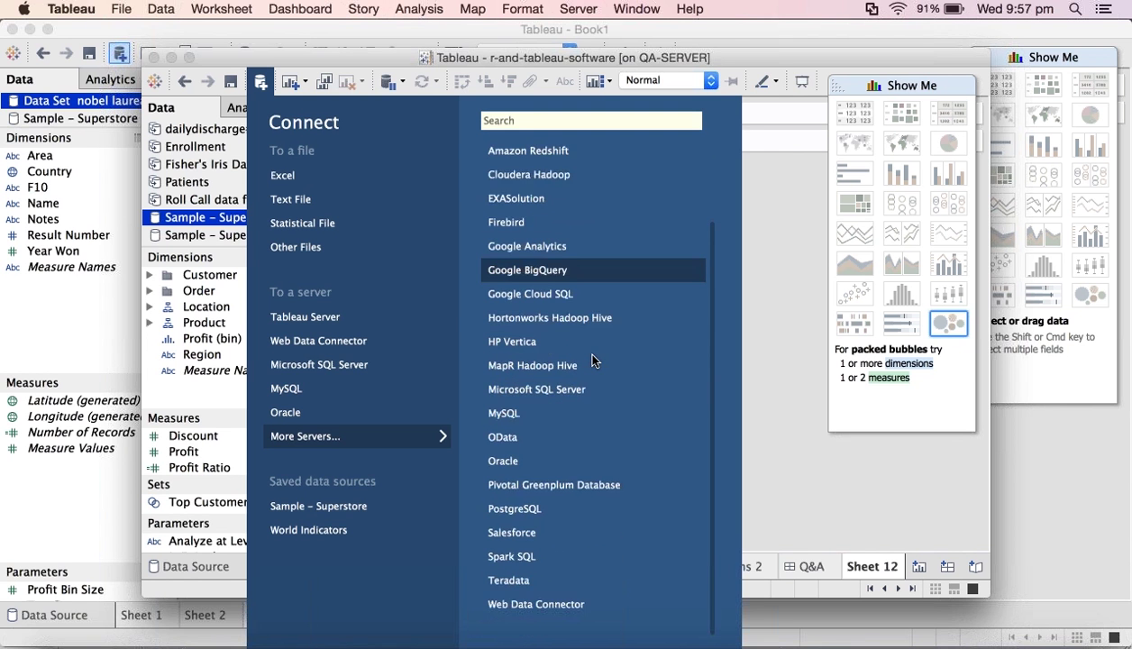
scroll(594, 405, up, 3)
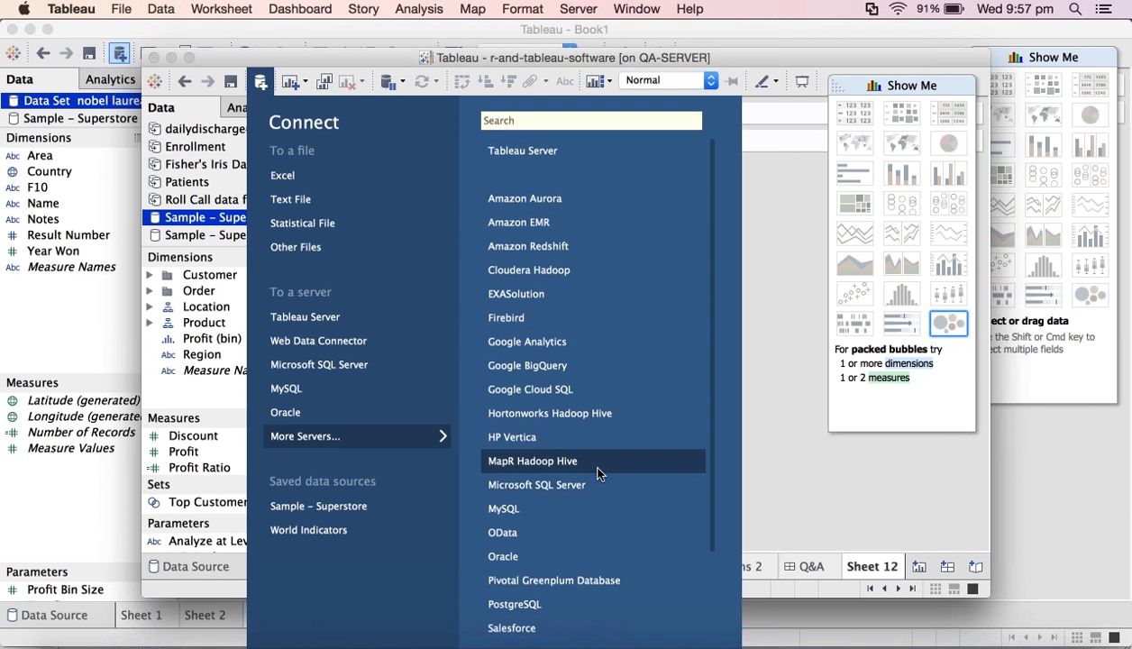
scroll(598, 474, down, 1)
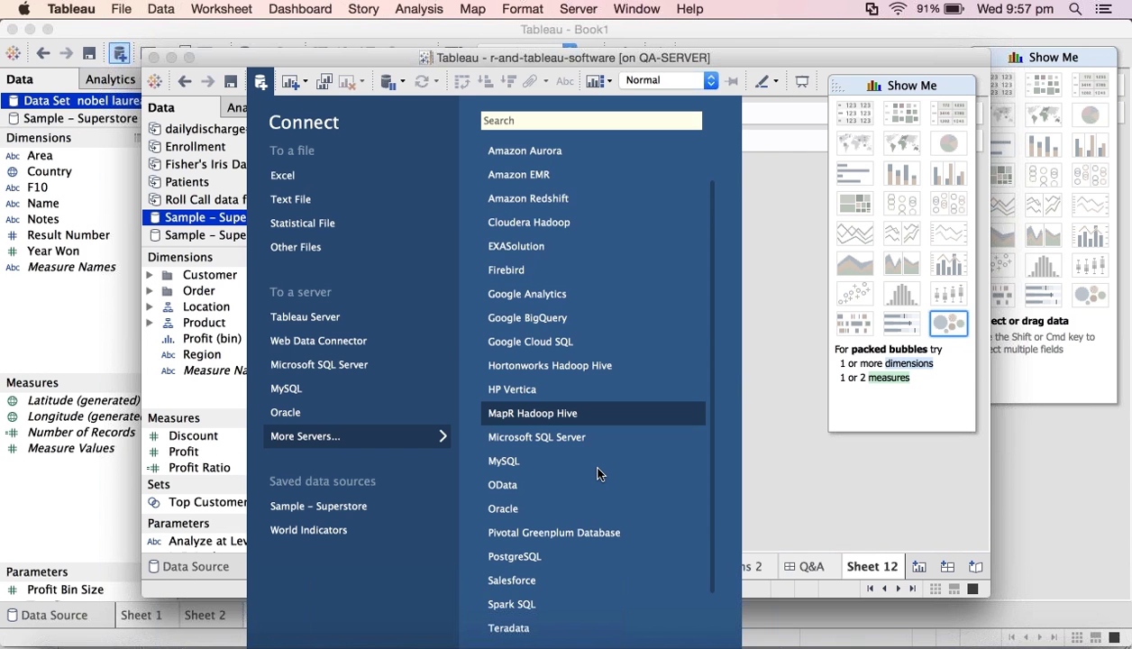
scroll(599, 474, up, 1)
scroll(599, 474, down, 1)
scroll(599, 474, down, 1)
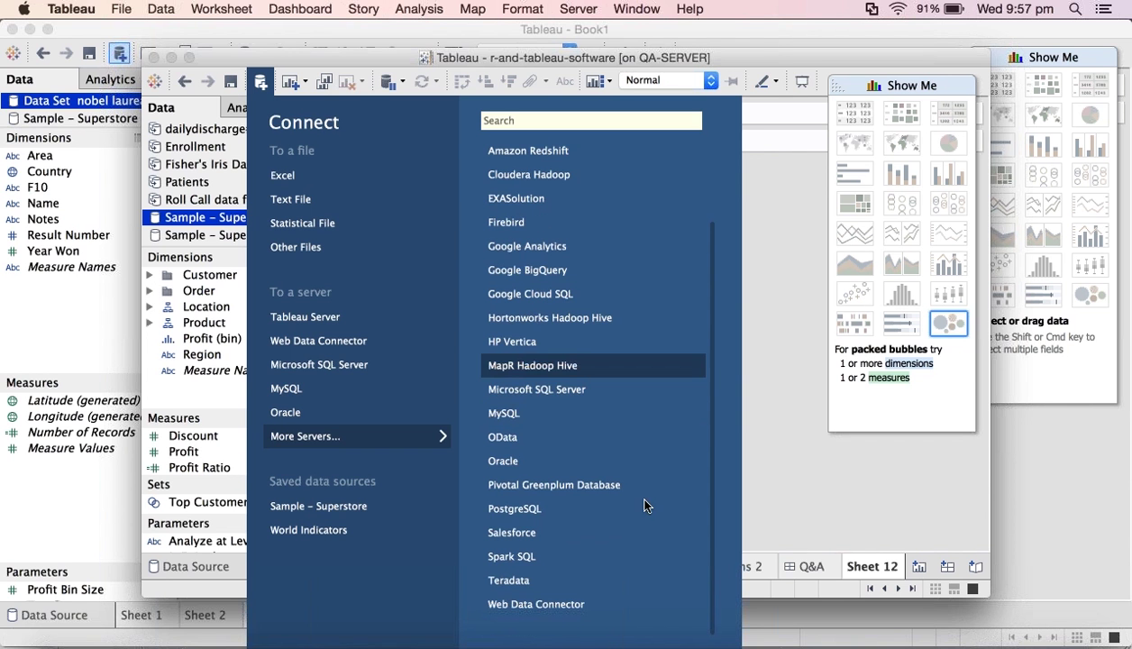
click(790, 326)
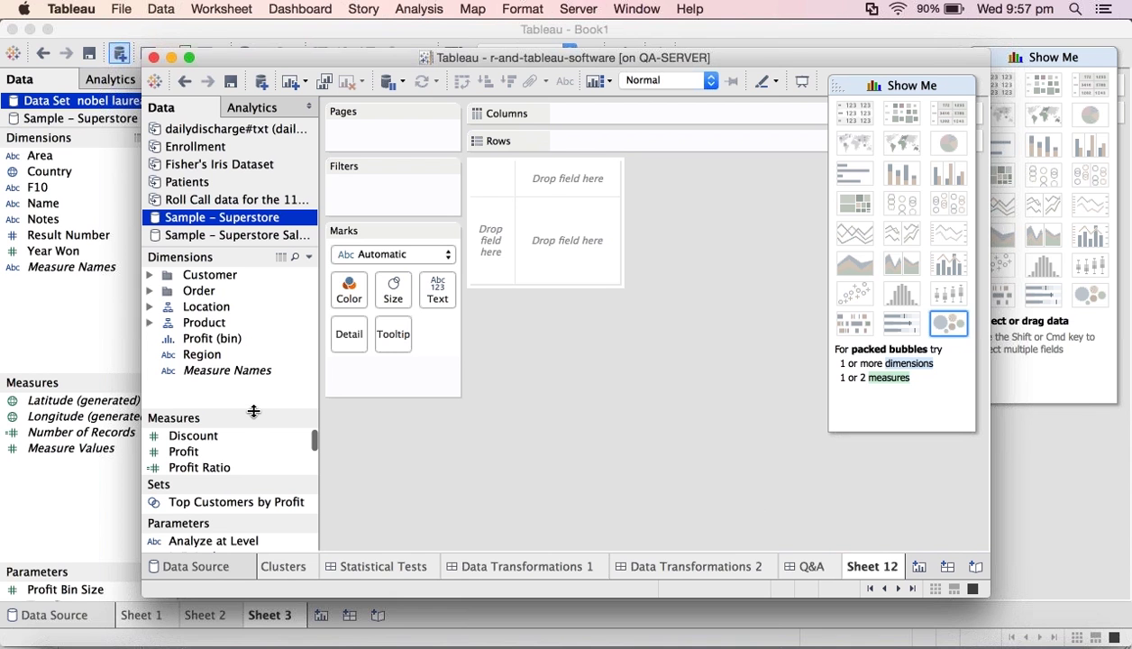
Step: Create a symbol map from Latitude (generated) and Longitude (generated) on Sheet 12
mouse_move(253, 411)
mouse_down()
mouse_move(254, 389)
mouse_move(255, 404)
mouse_up()
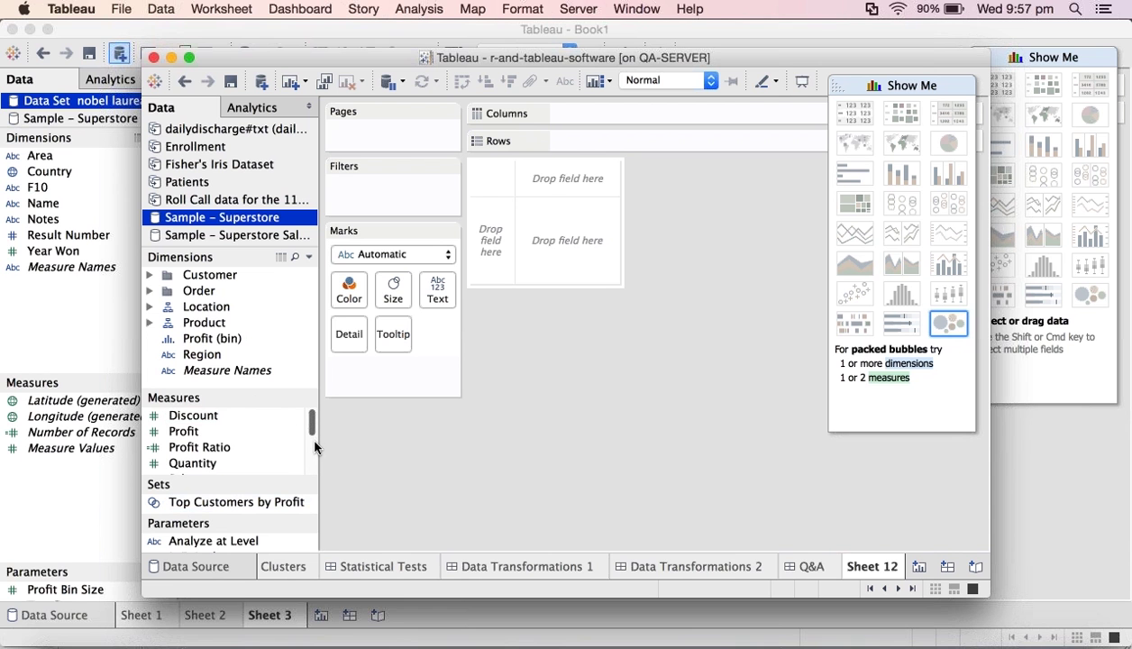
scroll(307, 432, down, 3)
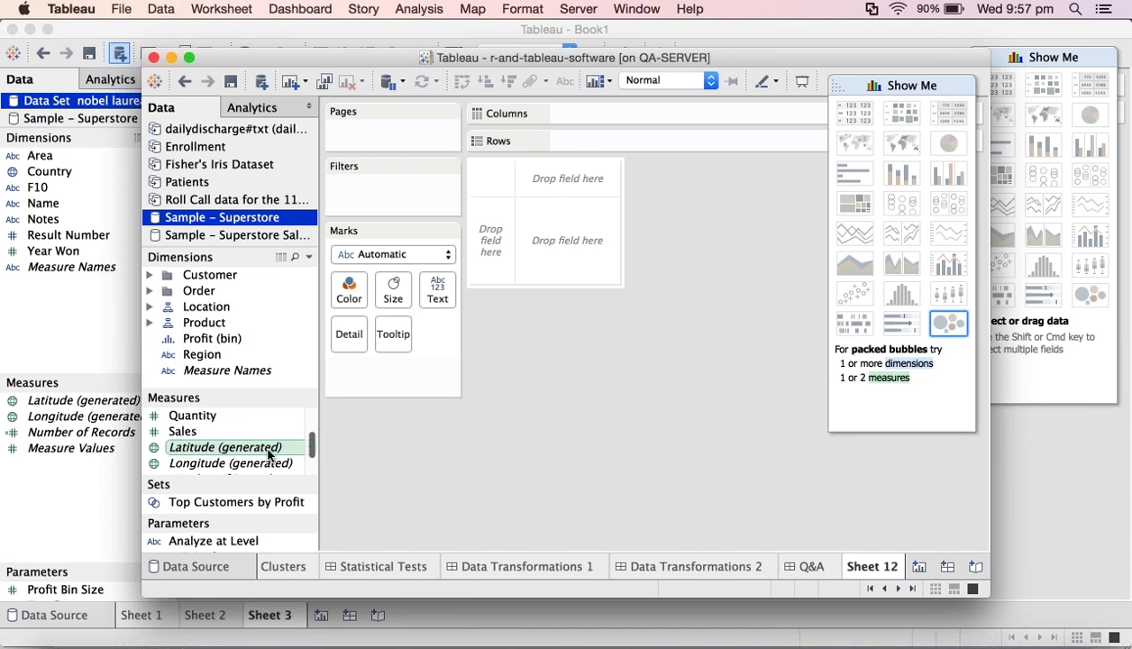
click(268, 452)
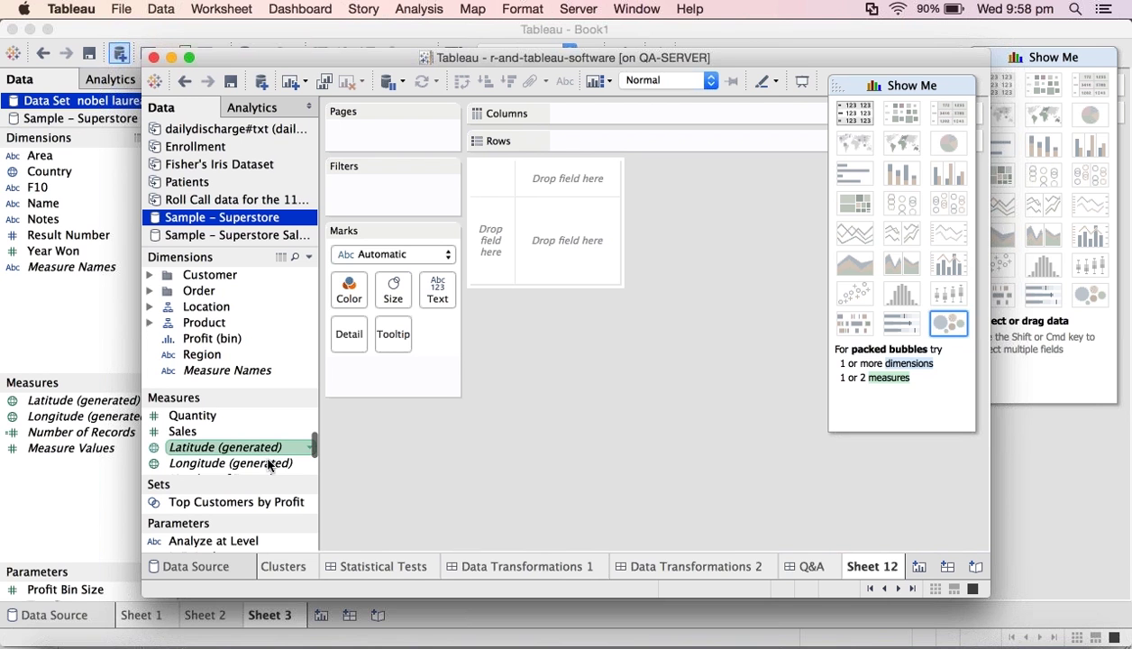
super+click(268, 464)
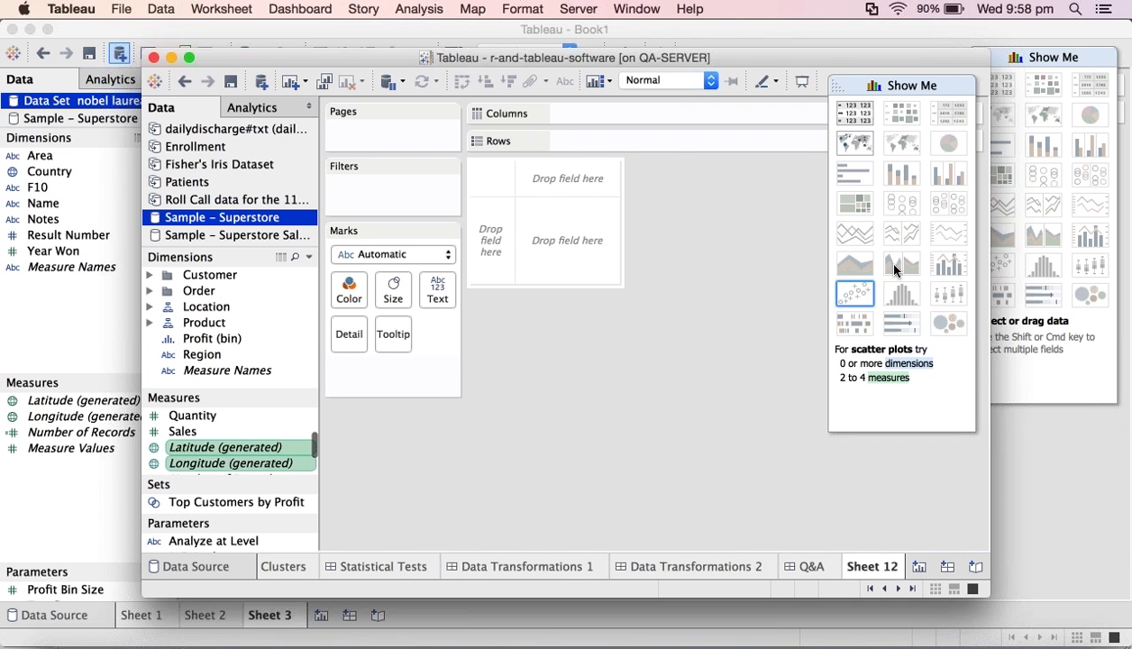
click(856, 144)
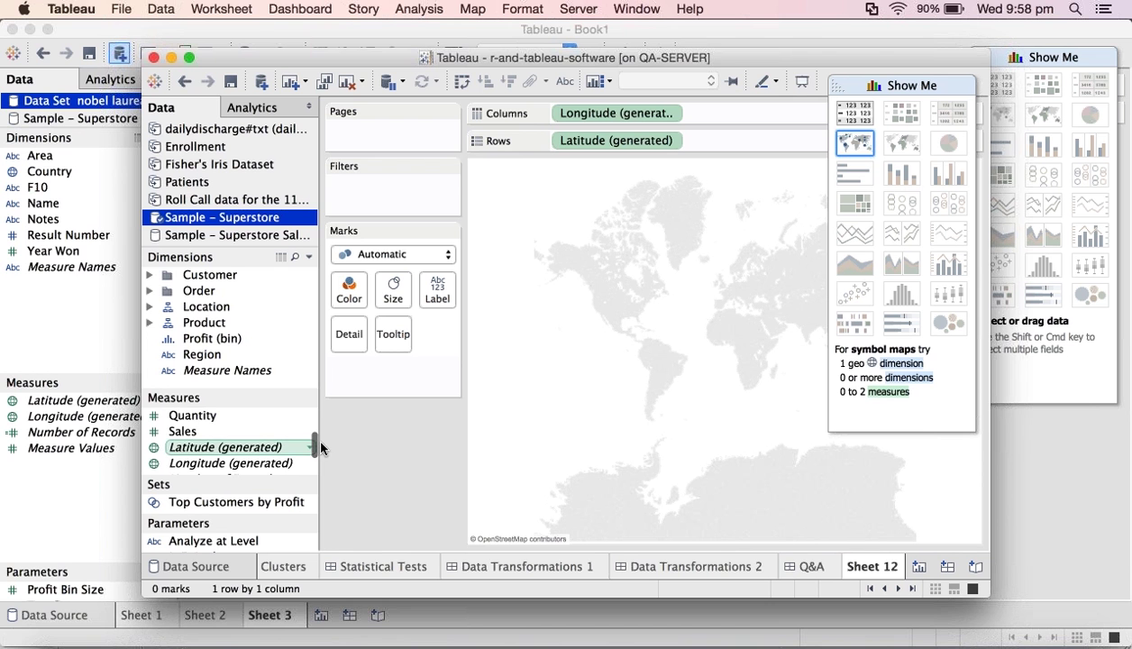
Step: Color the map by the Profit measure
click(265, 431)
super+click(269, 420)
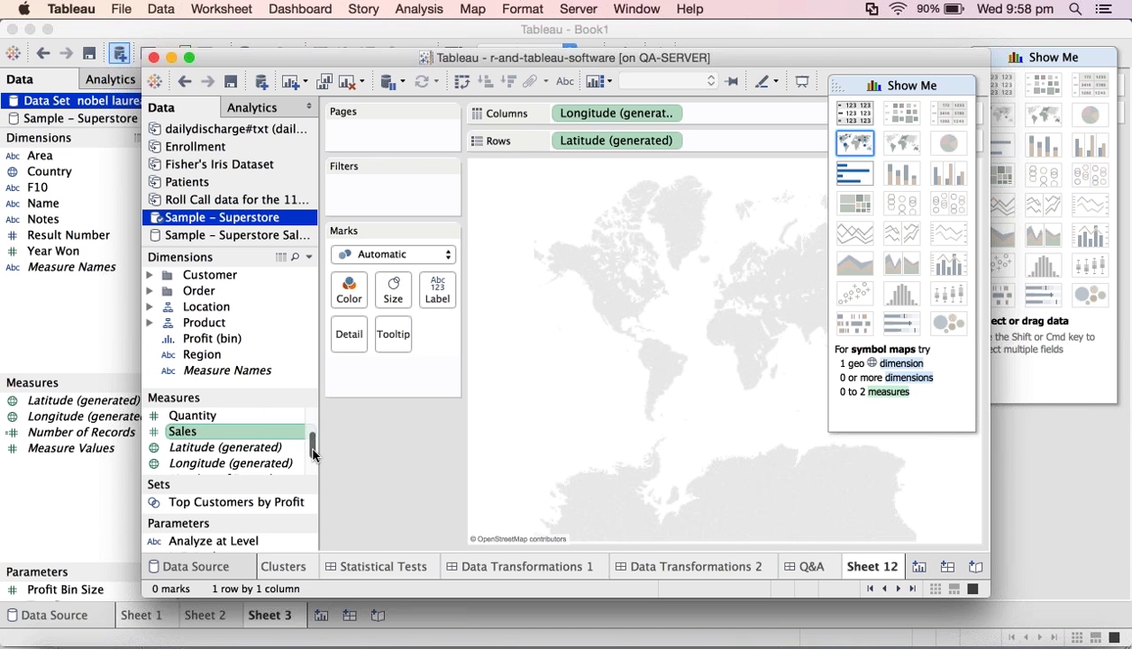
scroll(265, 424, up, 2)
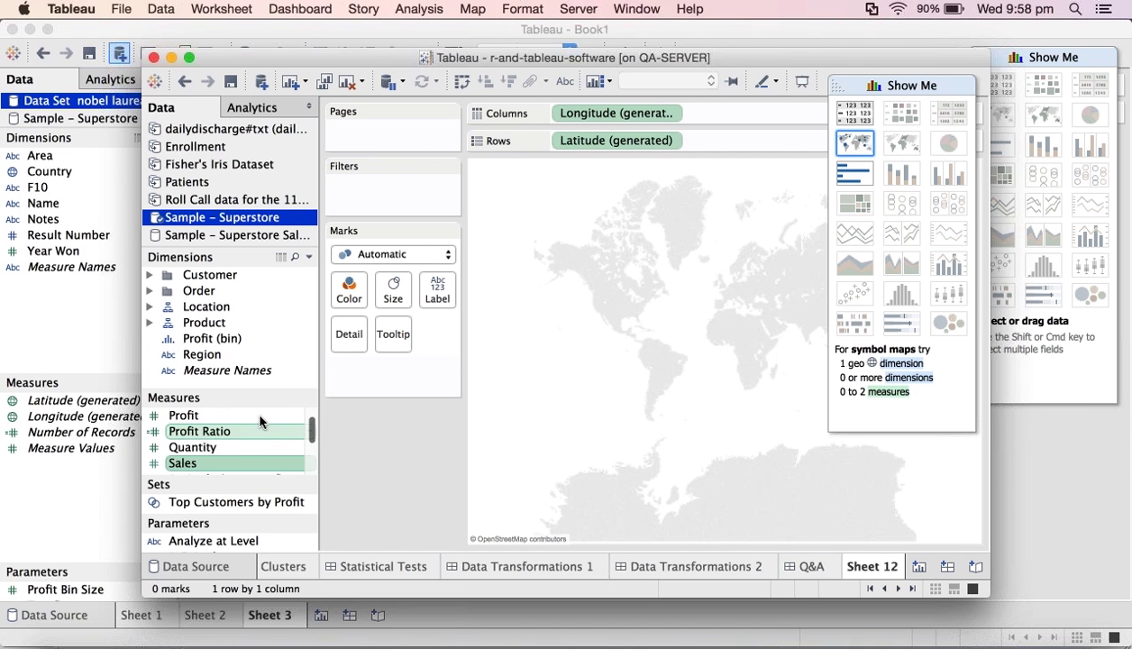
drag(259, 421, 354, 288)
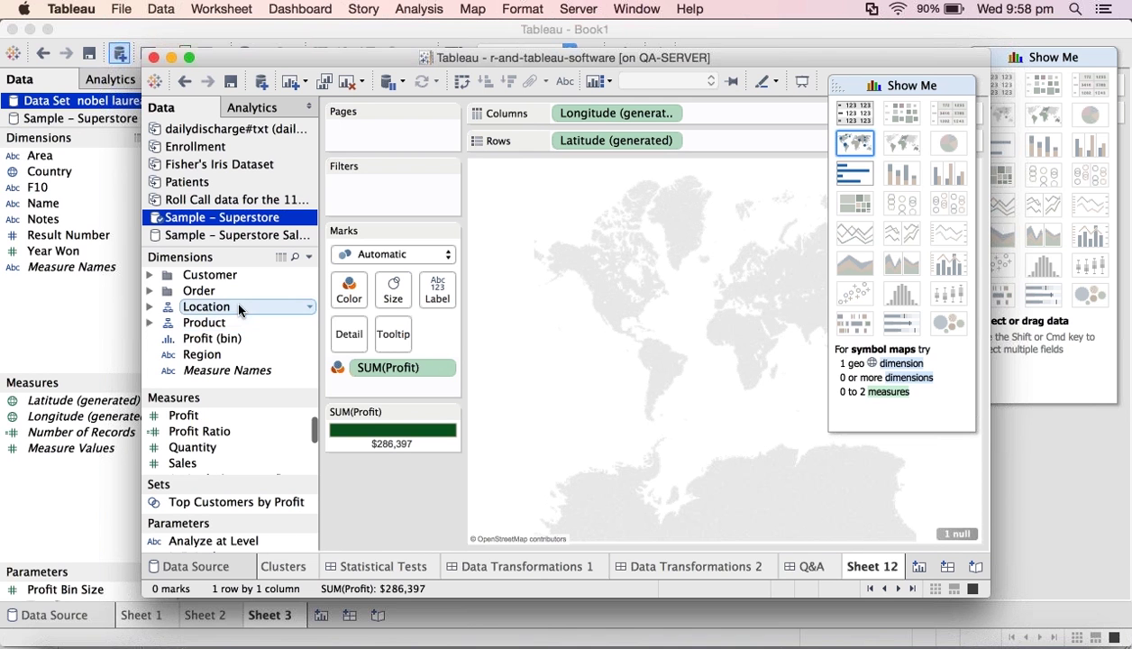
Step: Expand the Order and Location groups of dimensions and add Country to the map's detail
click(149, 291)
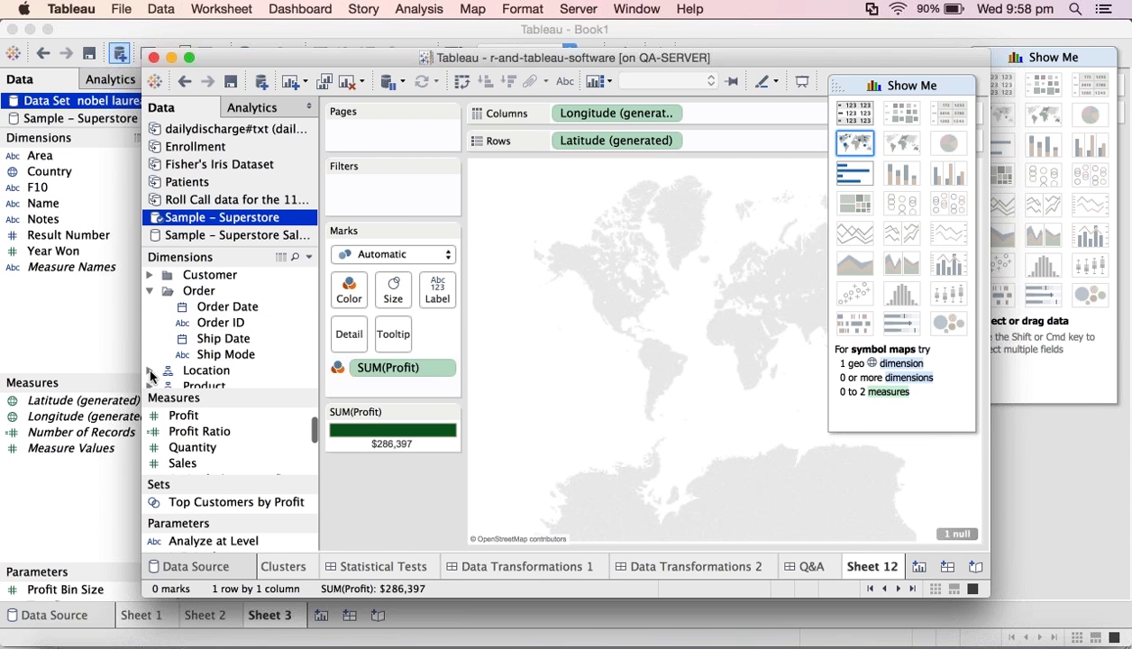
click(149, 372)
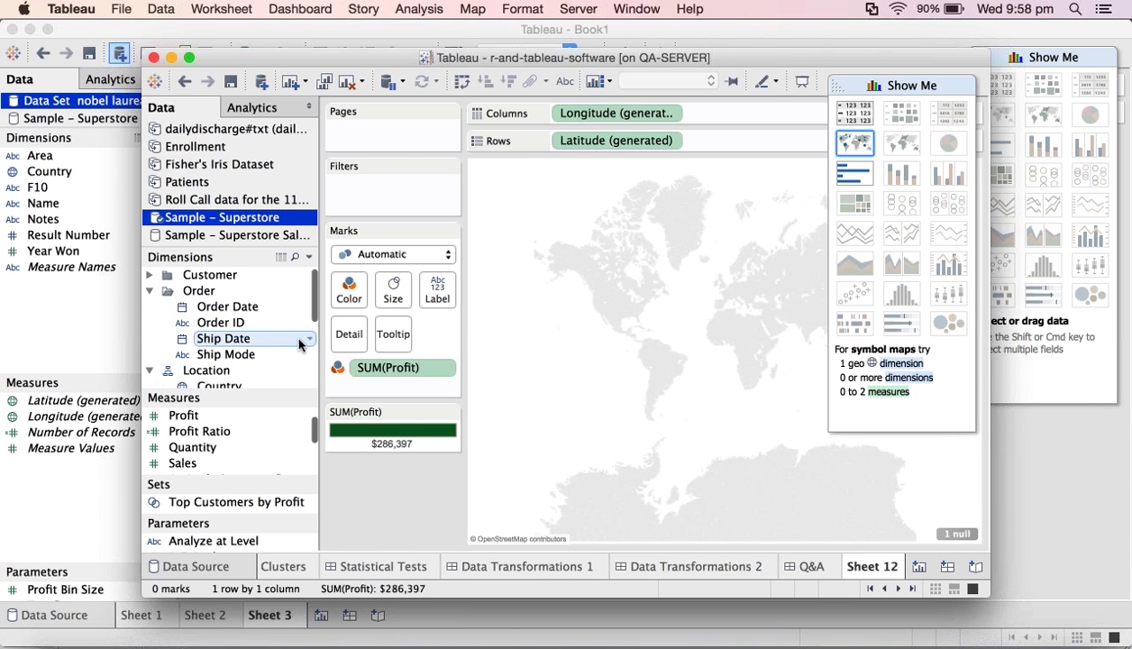
scroll(298, 342, down, 1)
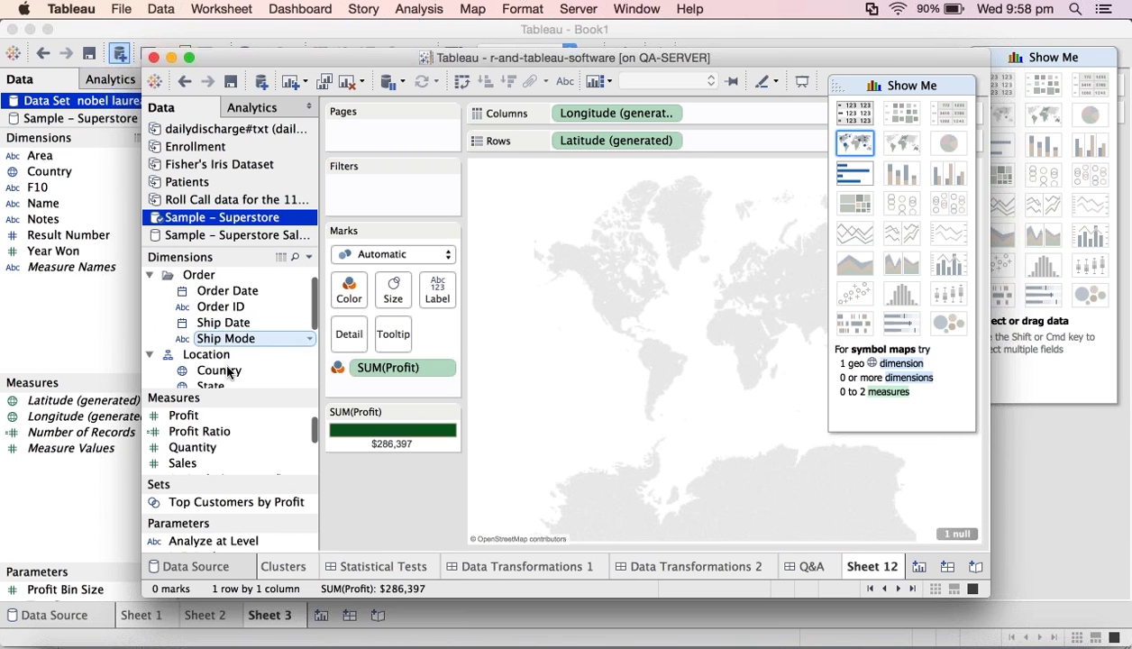
drag(230, 372, 349, 334)
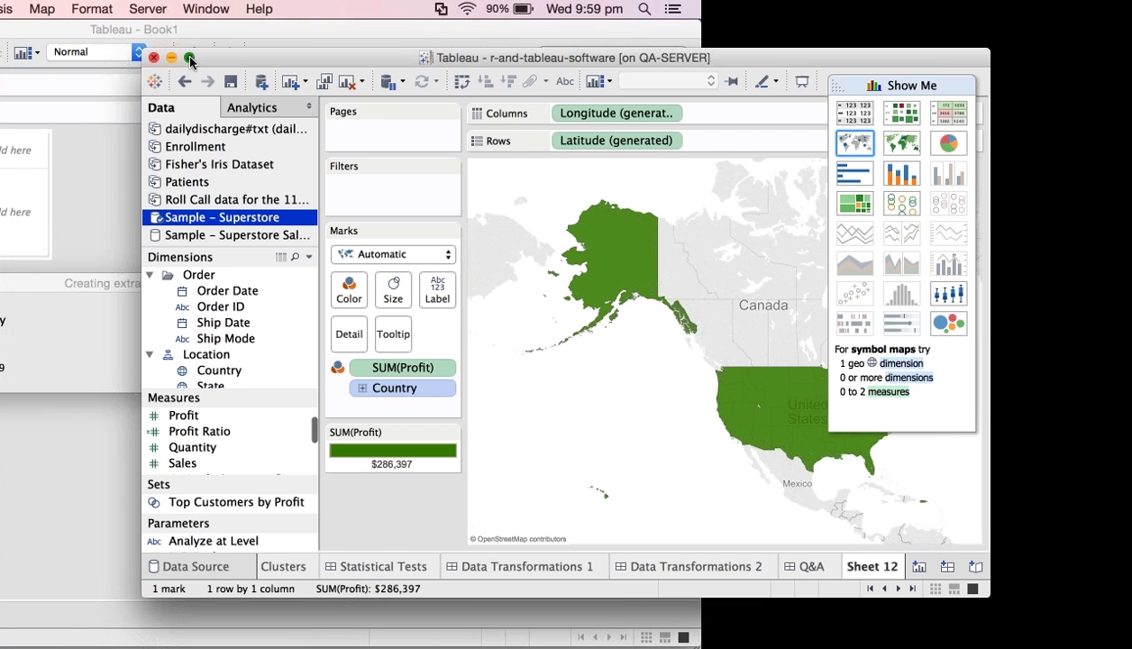
Step: Make the r-and-tableau-software workbook window full screen and collapse Show Me
click(190, 57)
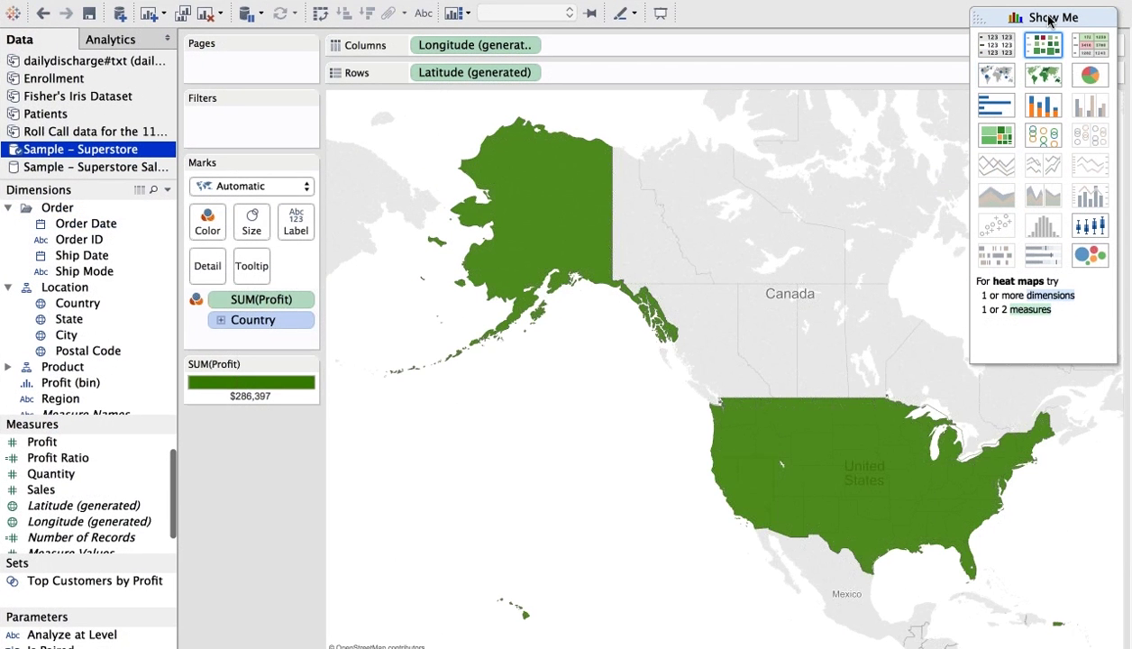
click(1050, 18)
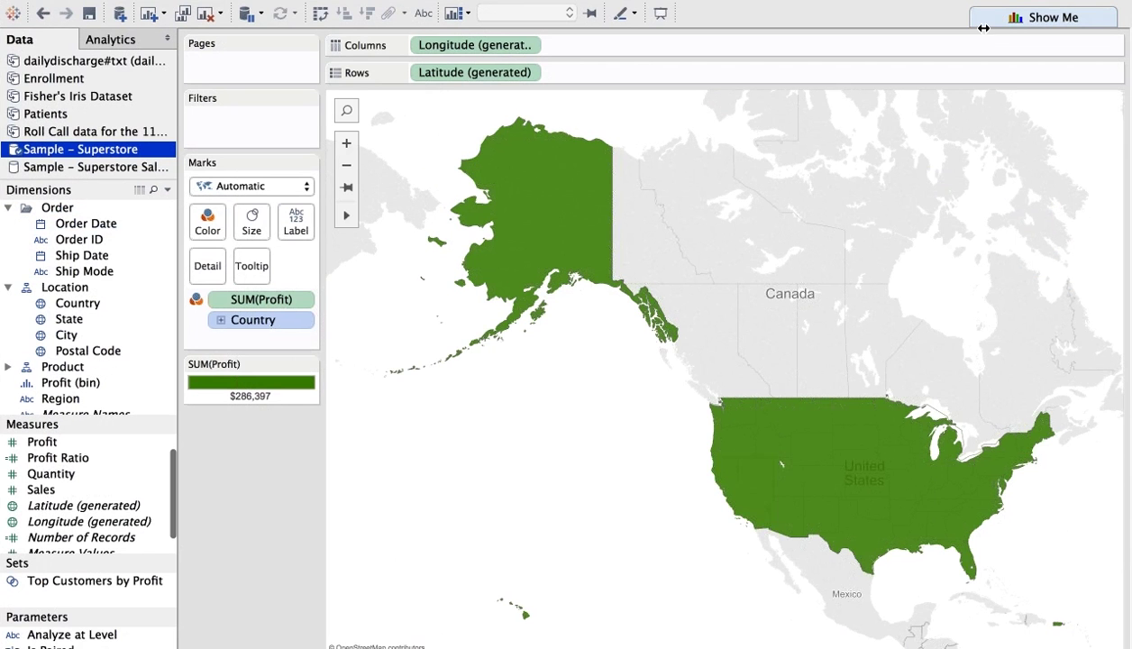
Step: Zoom the map in and back out to the full view of the United States
mouse_move(340, 151)
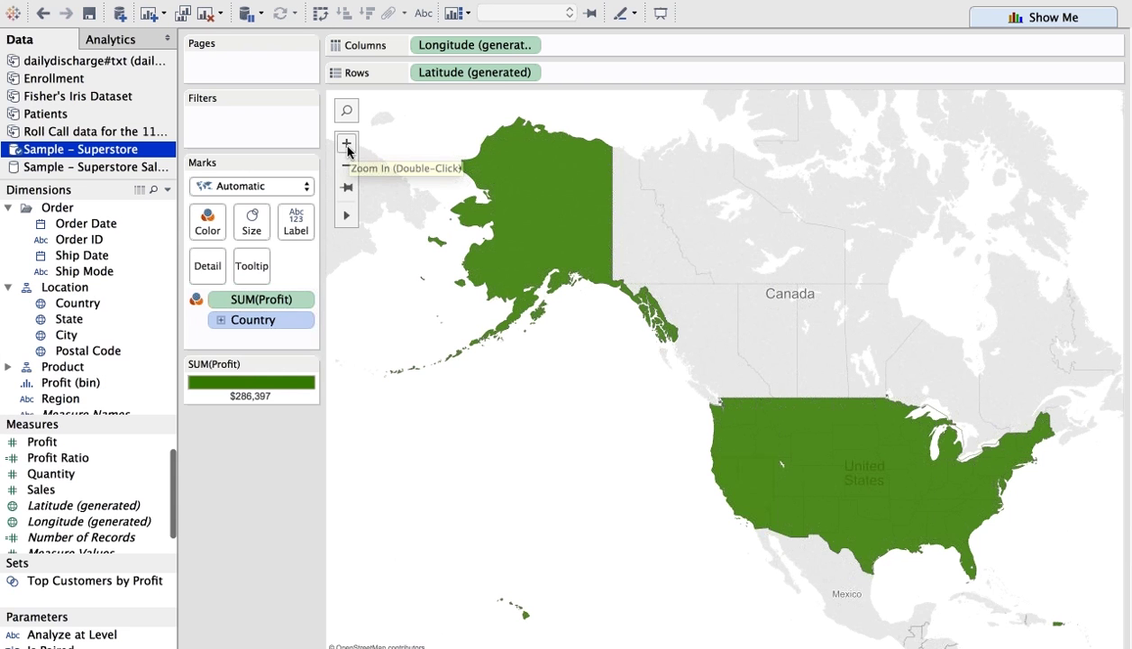
click(346, 144)
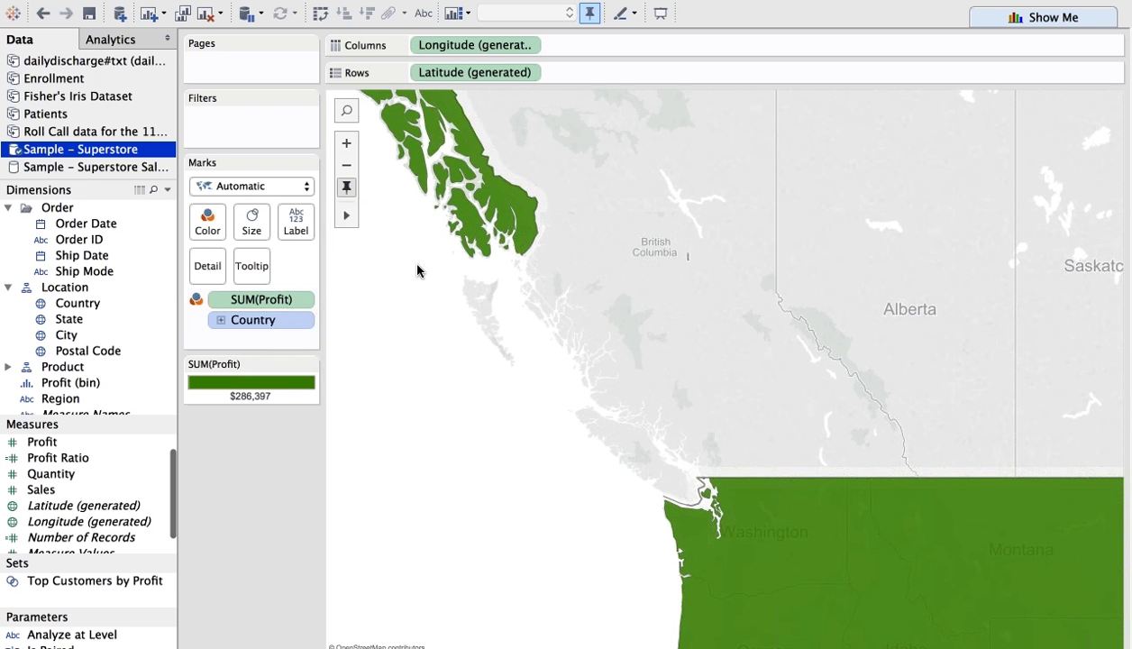
click(346, 167)
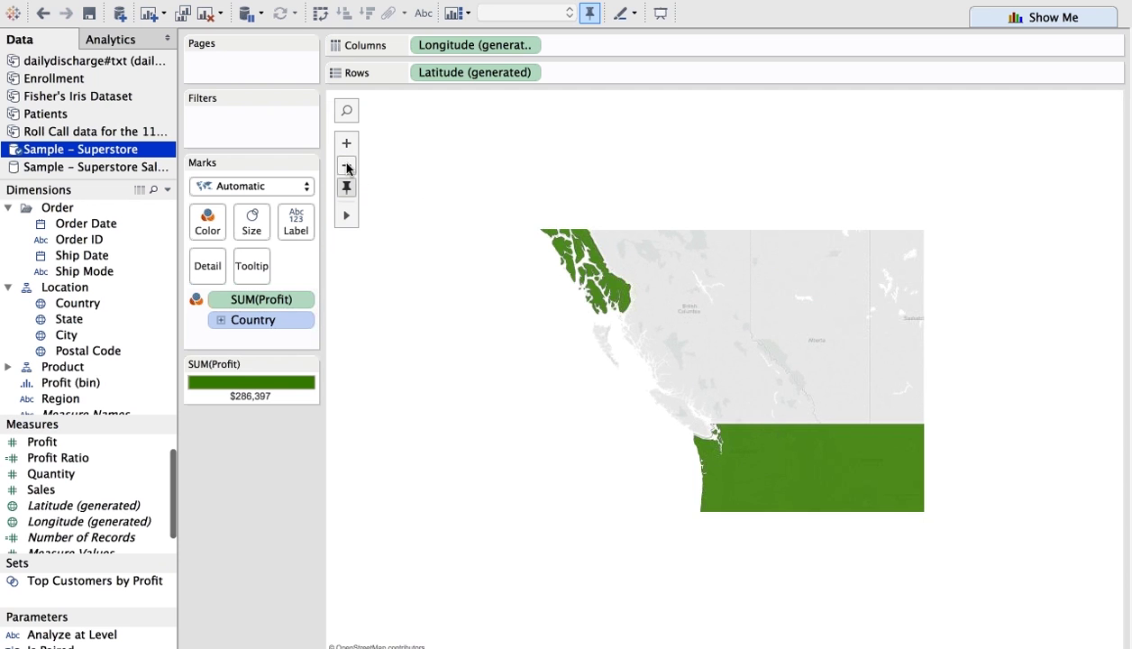
click(346, 167)
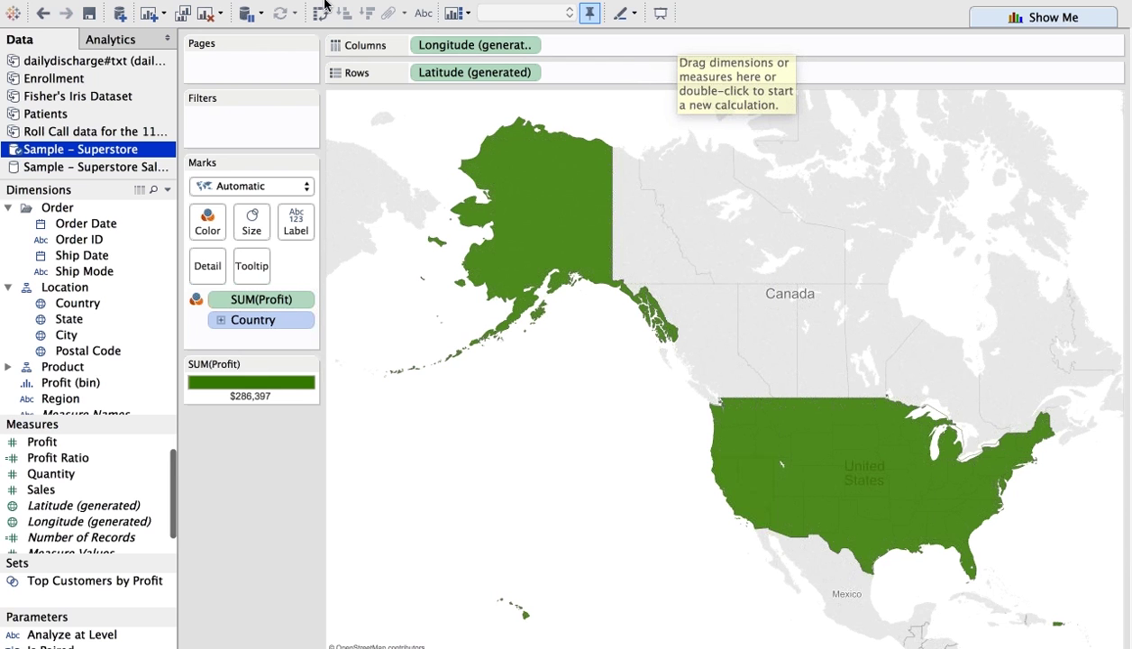
Step: Turn off Allow Pan and Zoom for the map
mouse_move(360, 5)
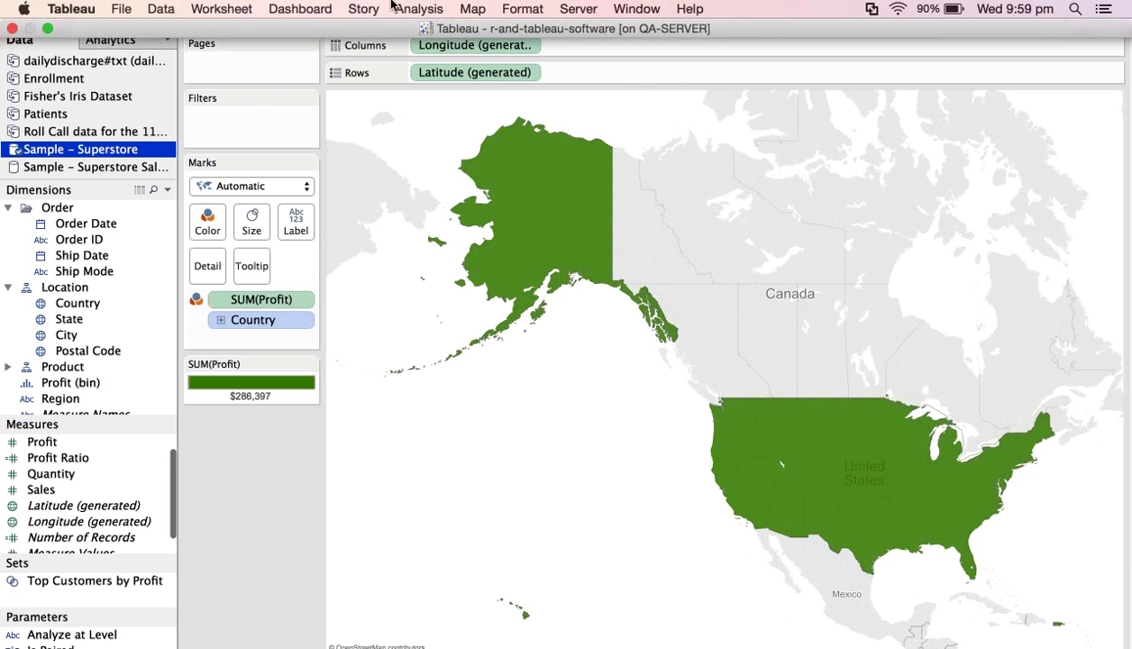
click(472, 9)
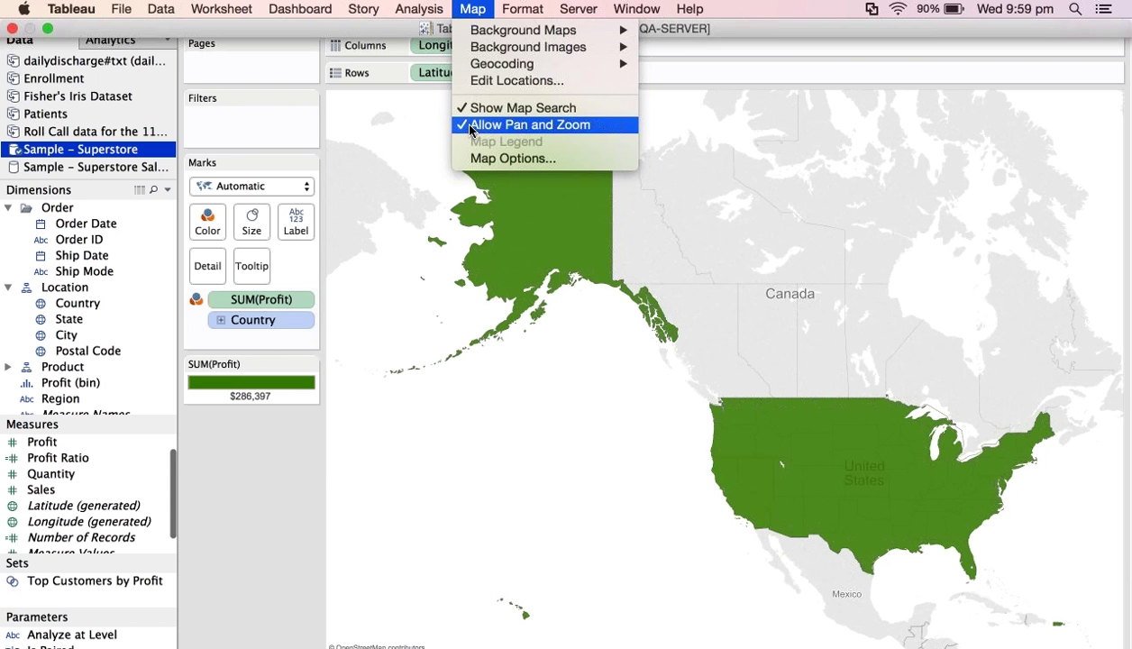
click(556, 130)
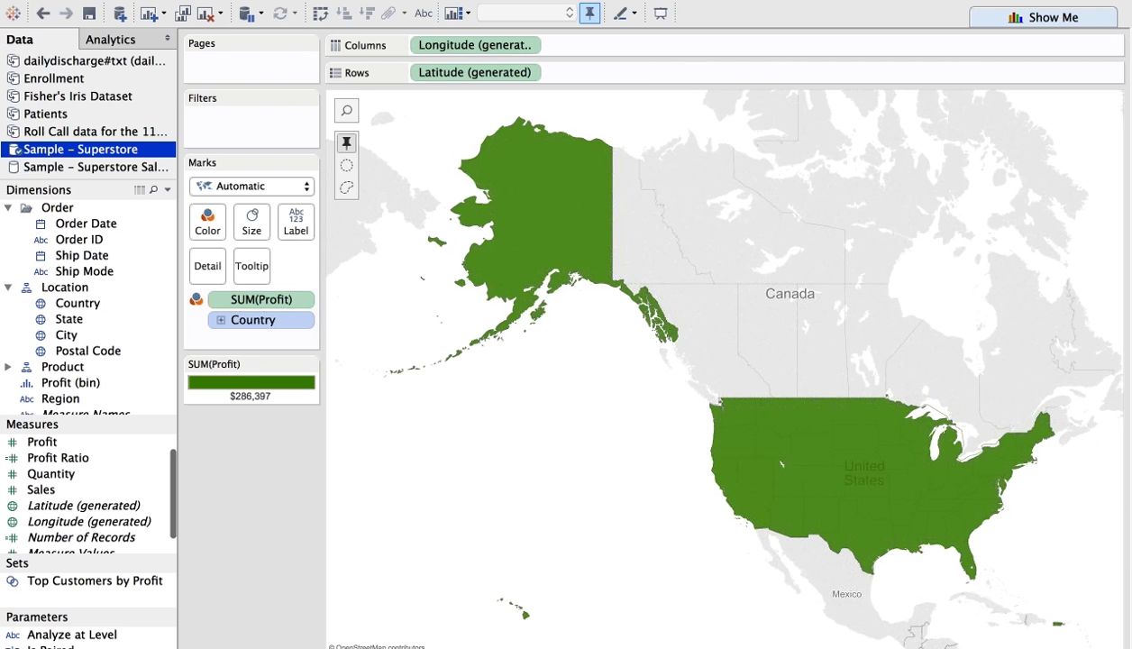
Step: Clear the worksheet and build a scatter plot with Sales on Columns and Profit on Rows
key(alt+shift+BackSpace)
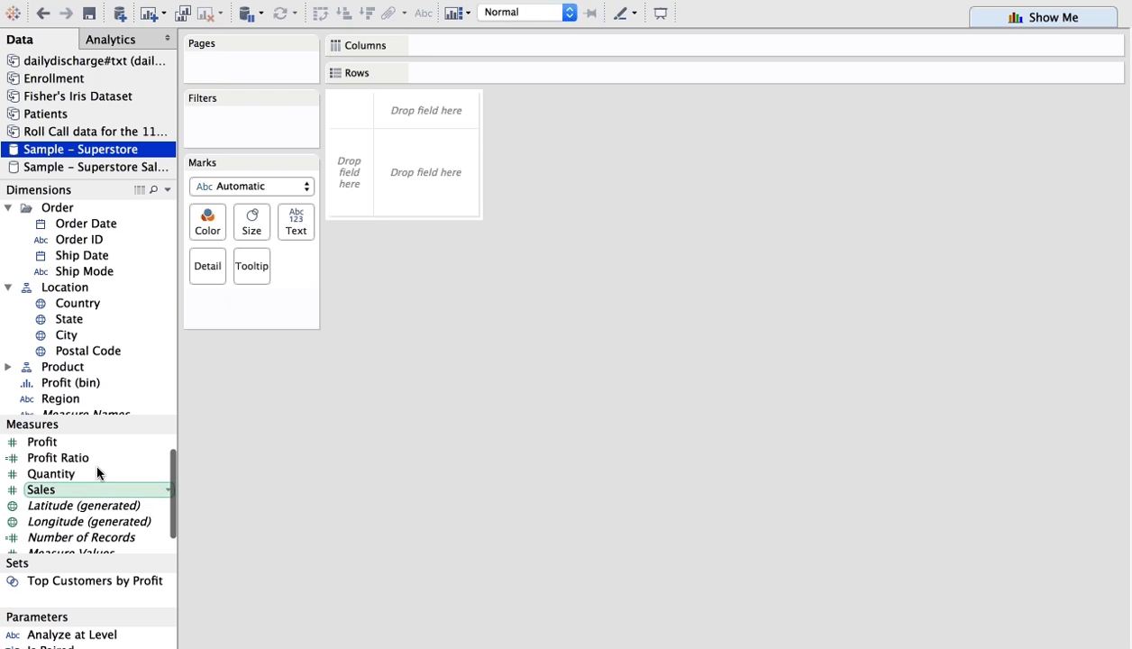
click(97, 473)
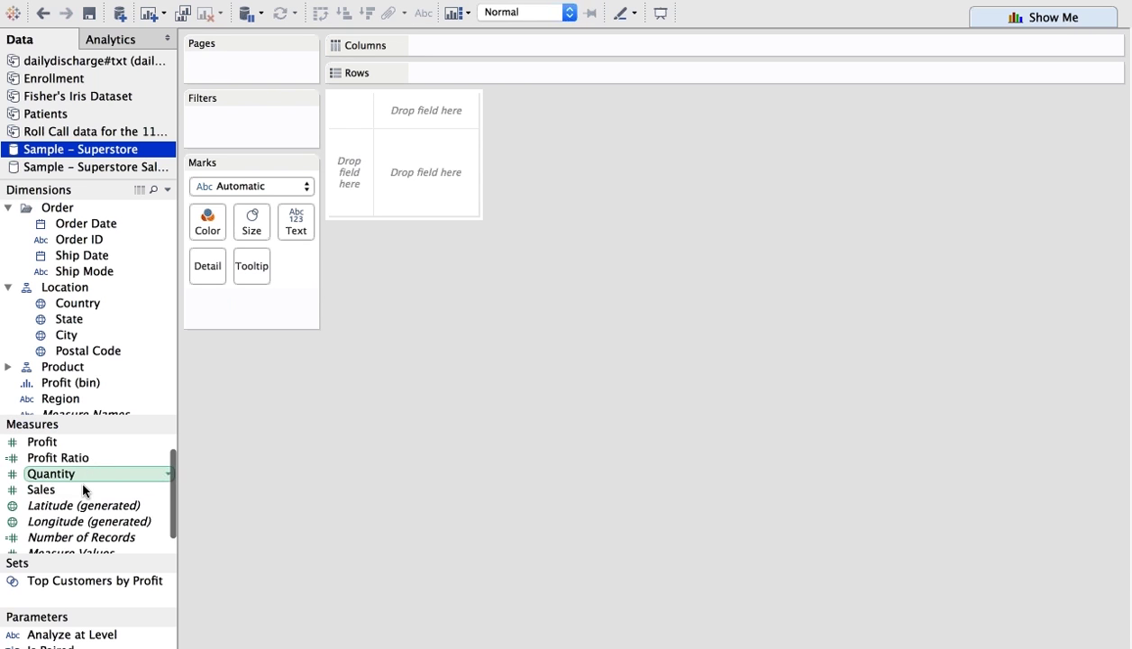
click(81, 490)
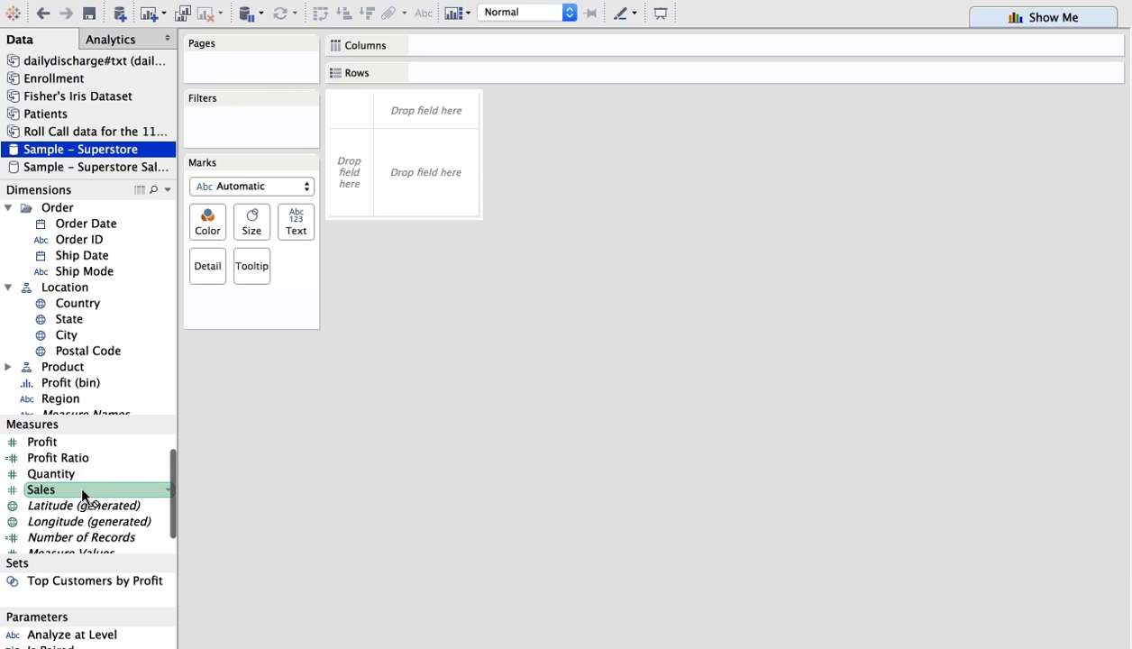
drag(82, 491, 513, 48)
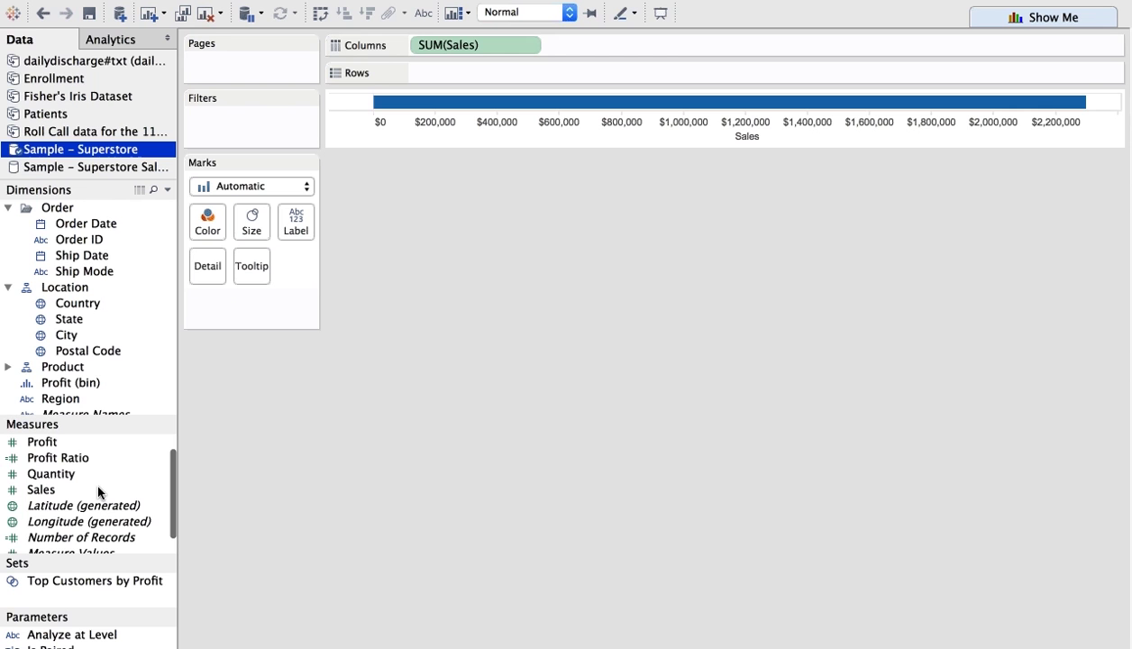
drag(70, 443, 469, 75)
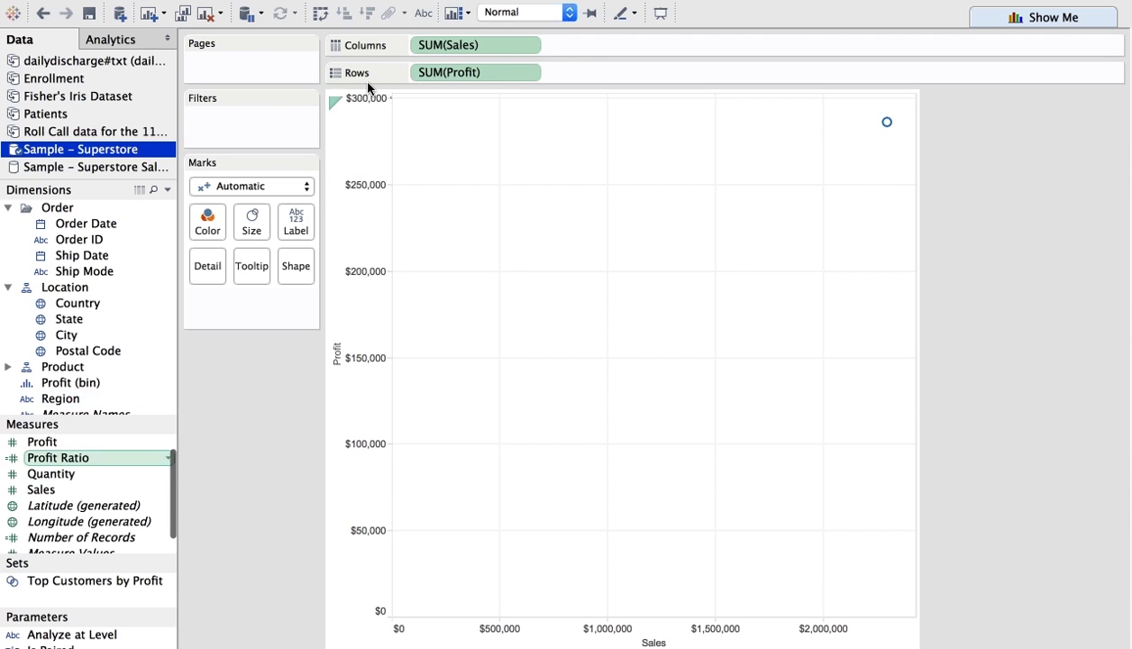
mouse_move(366, 3)
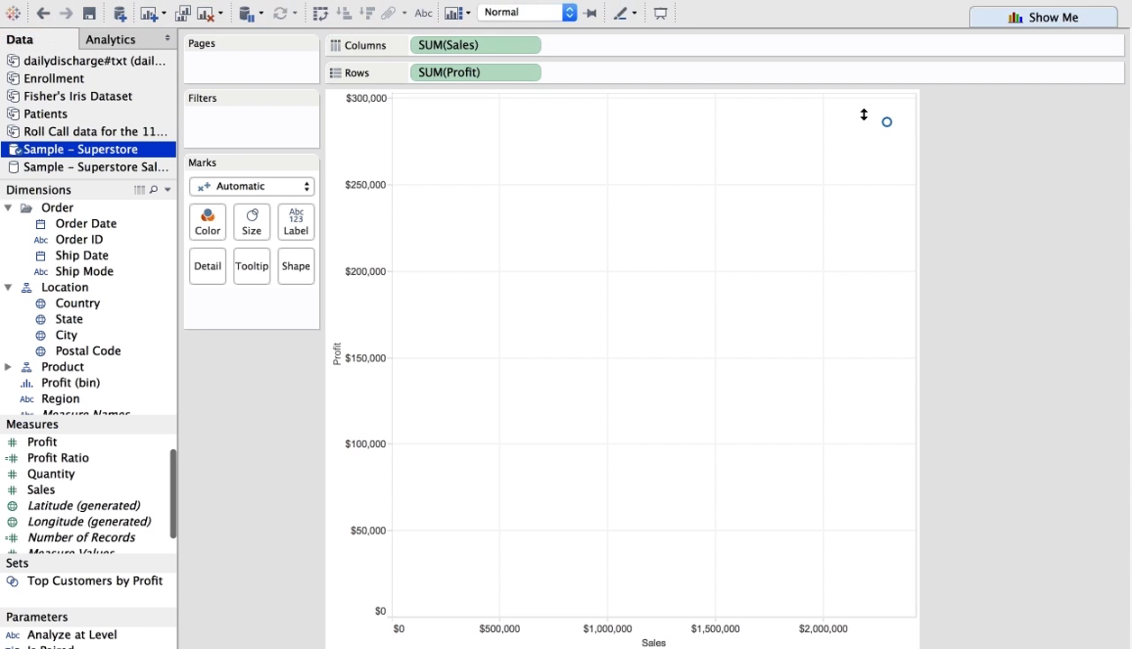
Step: Turn off Aggregate Measures for the Sales and Profit scatter plot and add Median with Quartiles to both axes
click(420, 9)
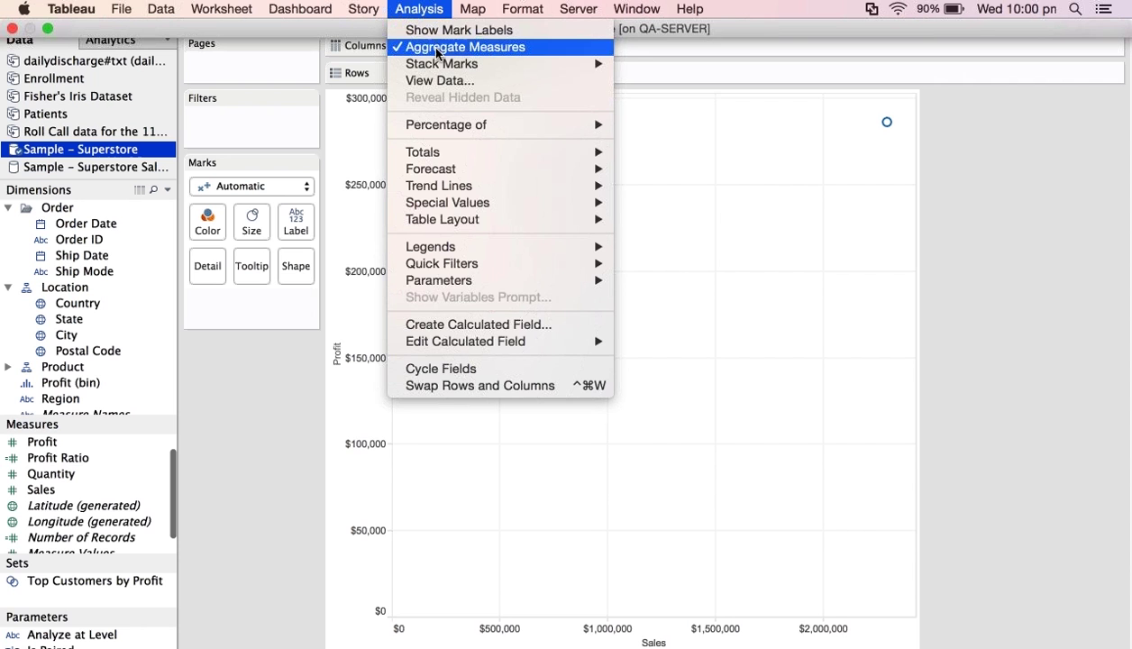
click(436, 51)
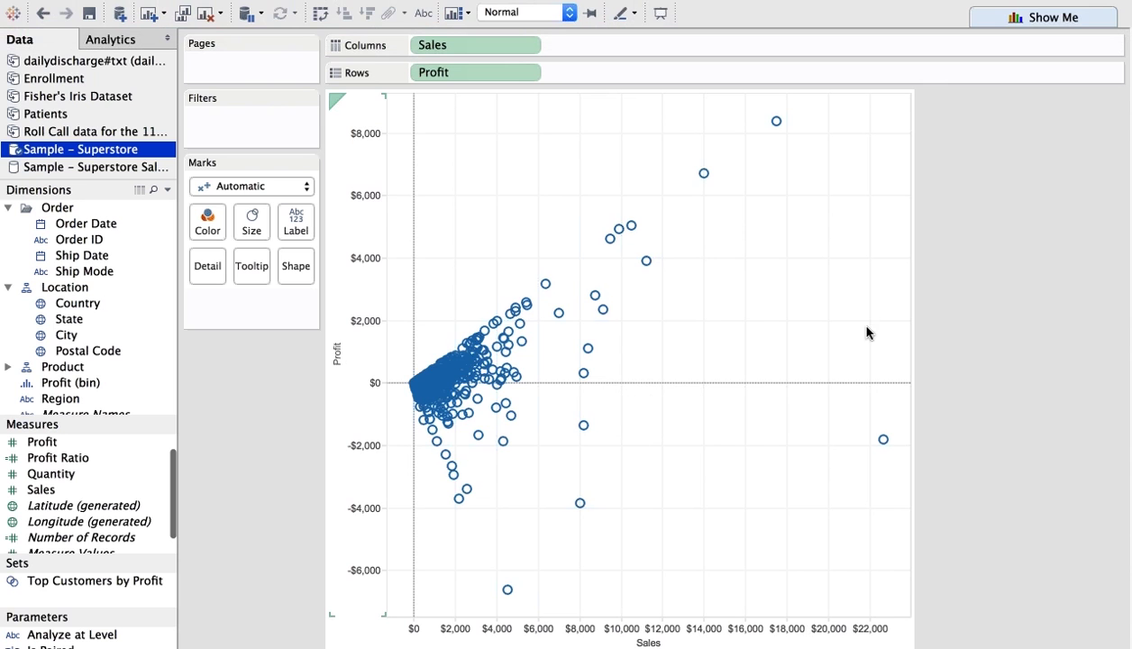
click(127, 39)
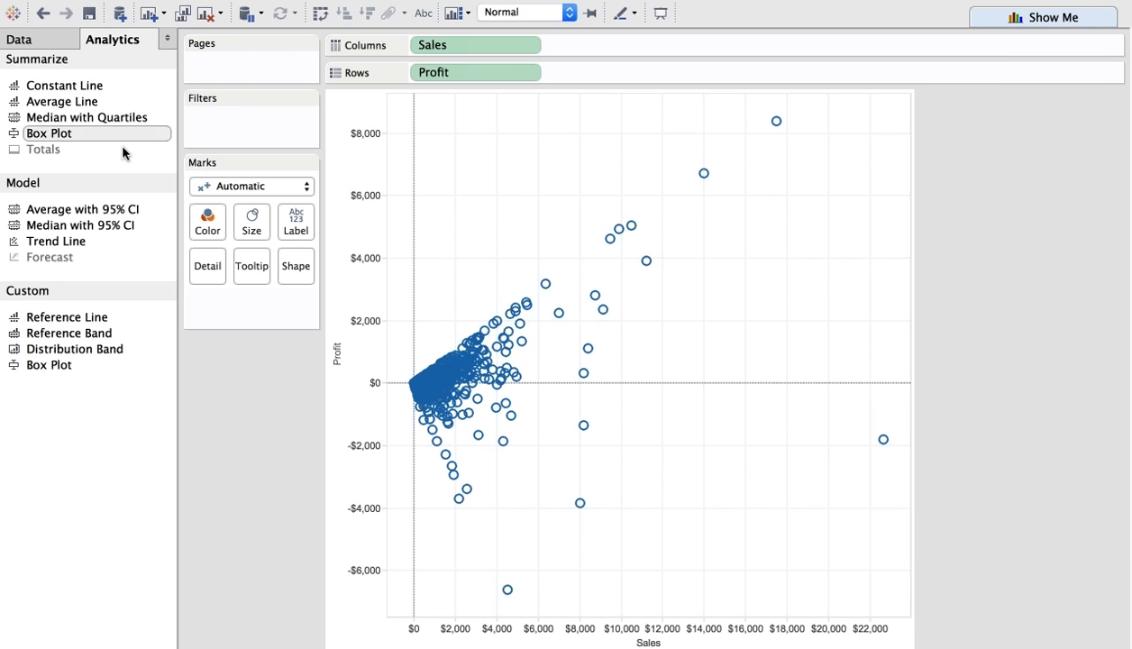
drag(105, 114, 529, 142)
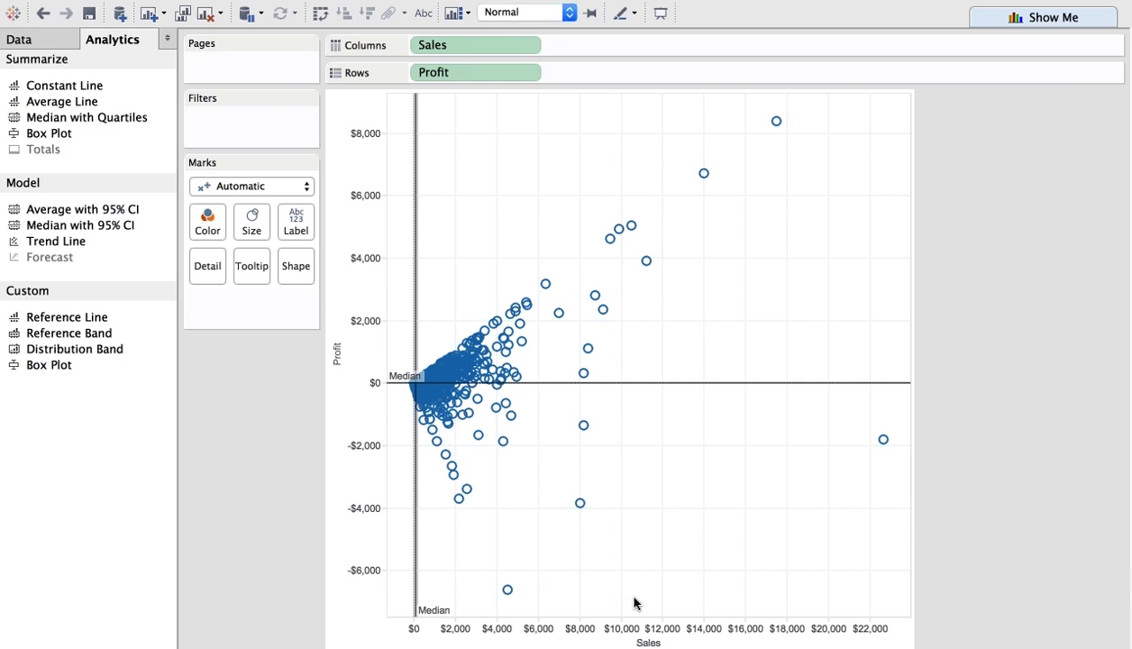
Step: Leave full screen and, in Sheet 3 of Book1, build a map with Longitude on Columns, Latitude on Rows and User Location as detail
mouse_move(54, 5)
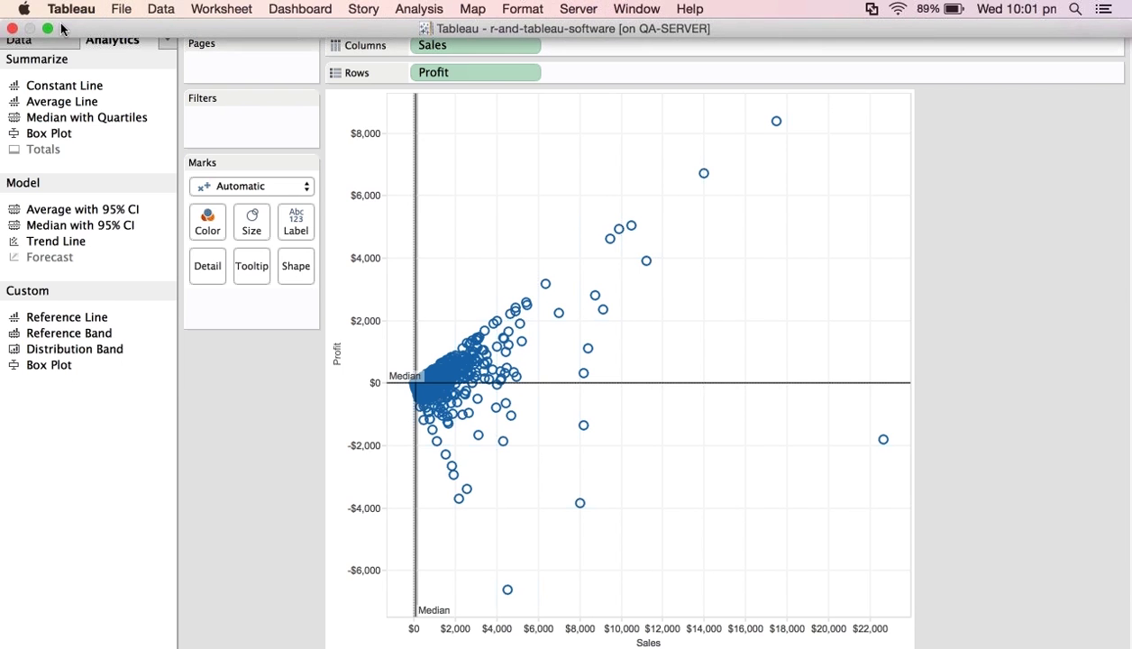
click(48, 29)
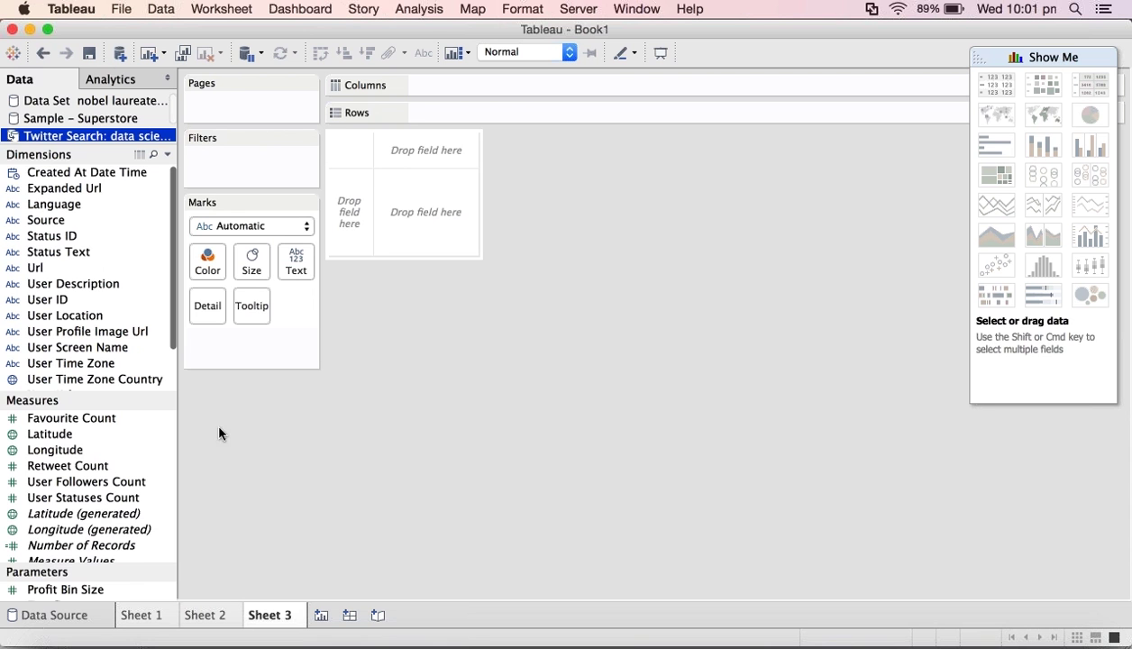
click(84, 432)
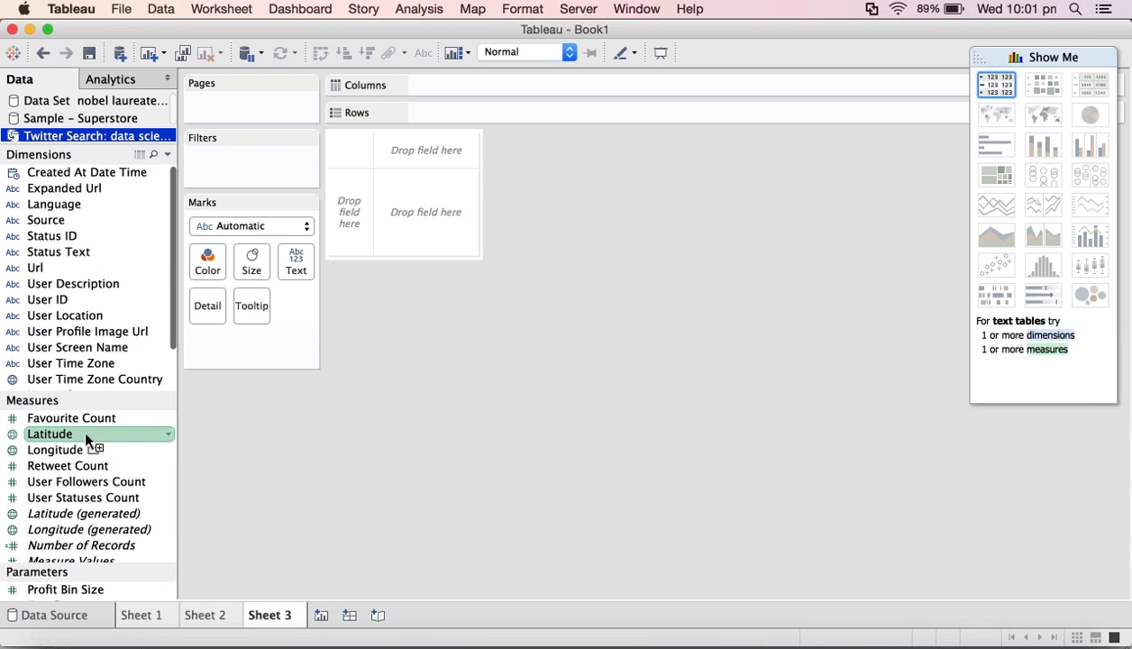
drag(85, 435, 529, 112)
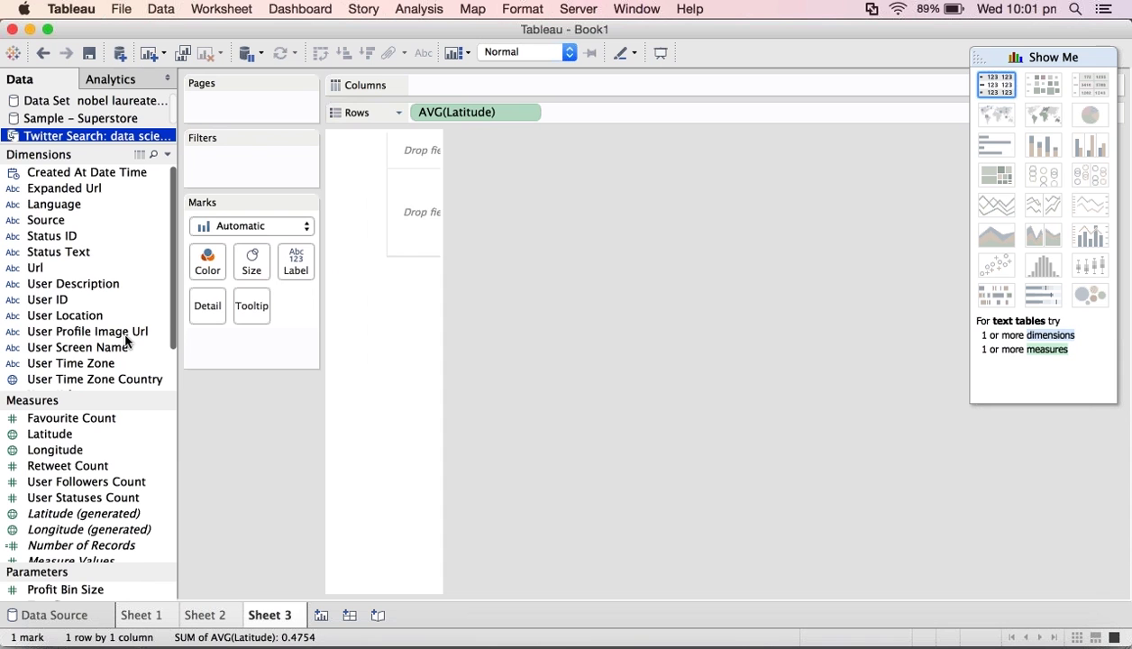
click(66, 450)
drag(66, 450, 500, 84)
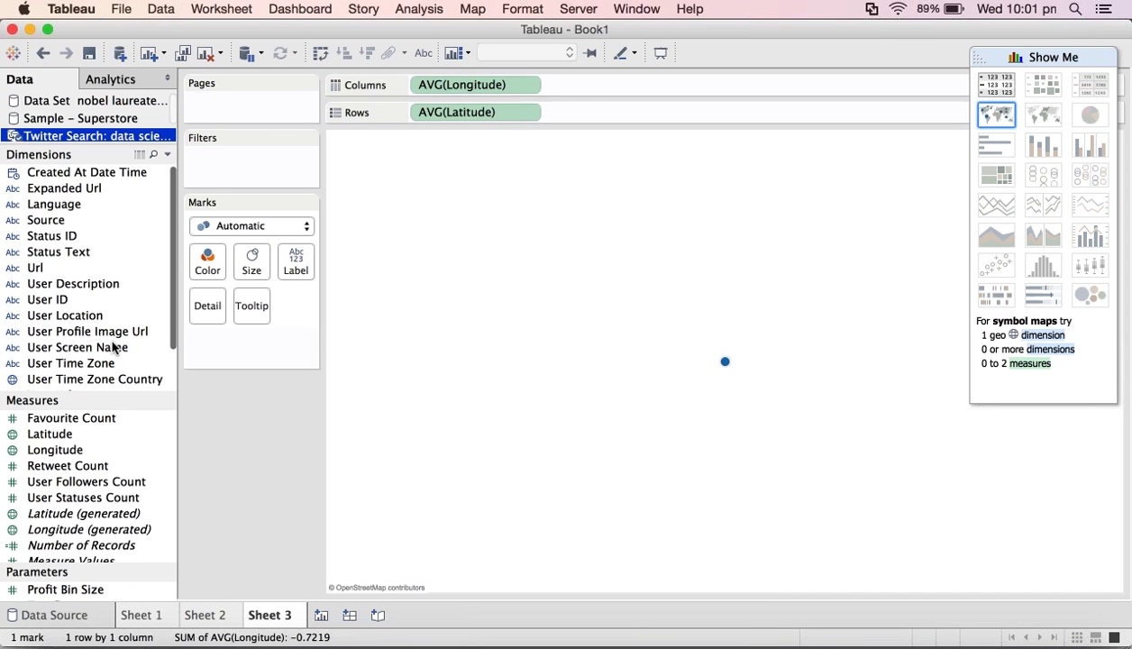
drag(93, 318, 219, 318)
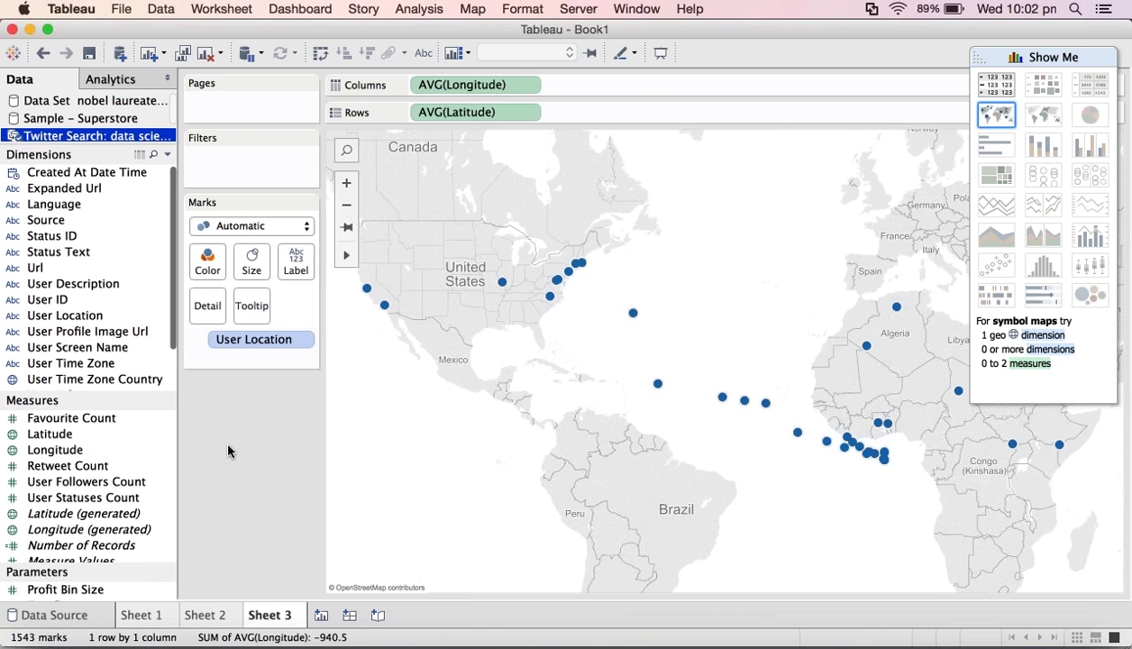
Step: Set the map's background style to Dark with a washout of 33%
click(473, 9)
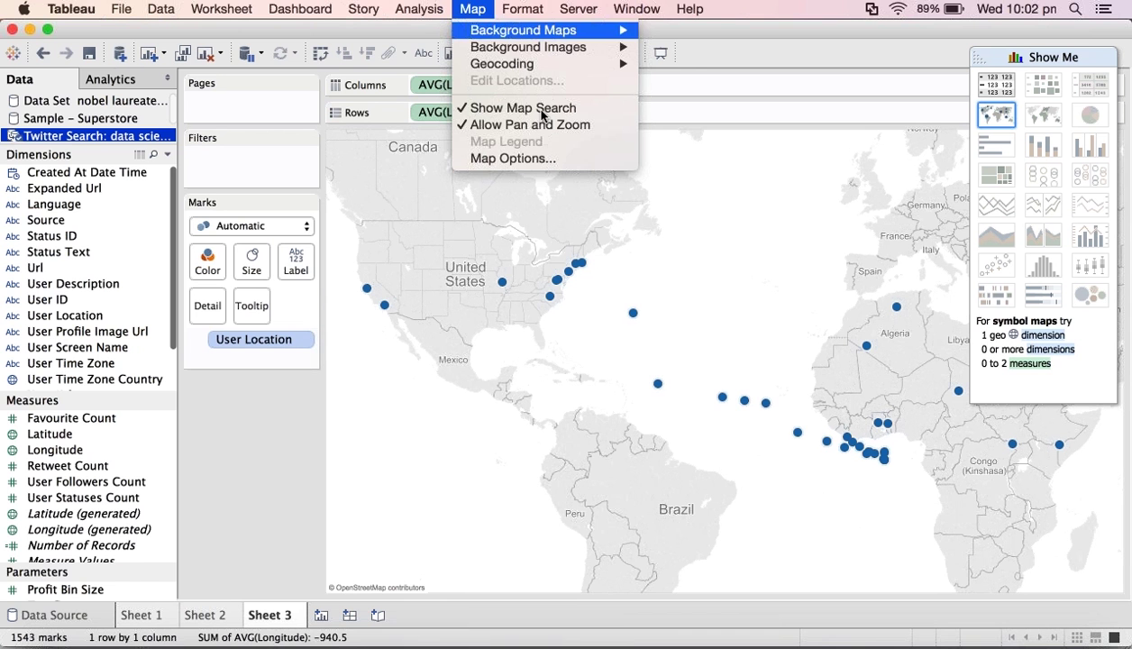
click(543, 160)
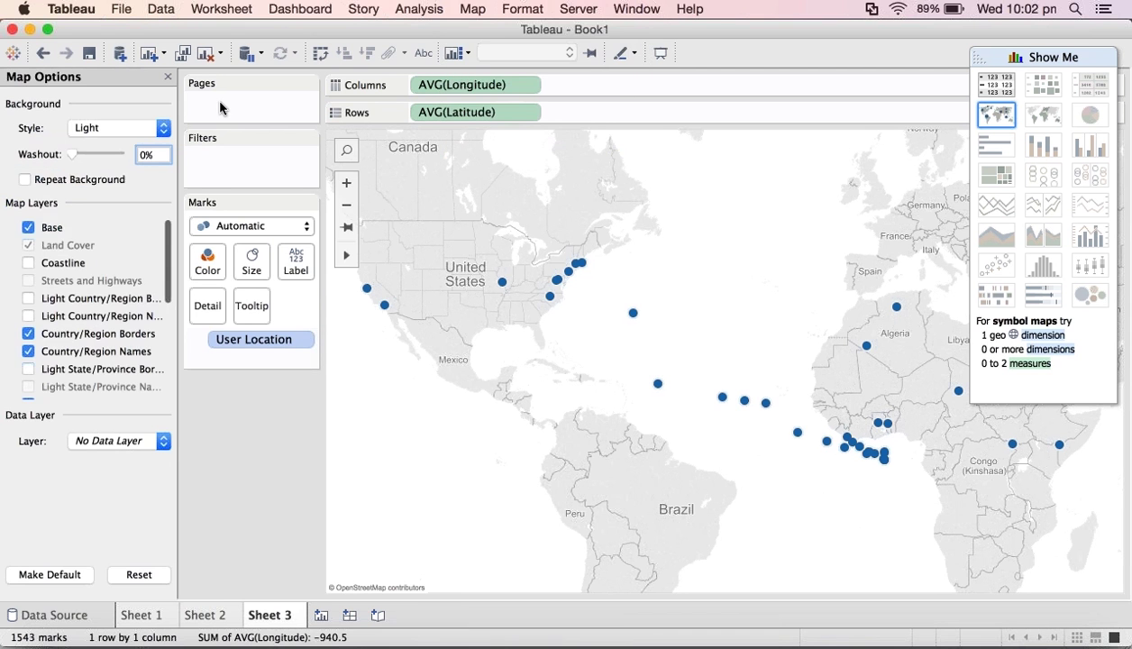
click(153, 128)
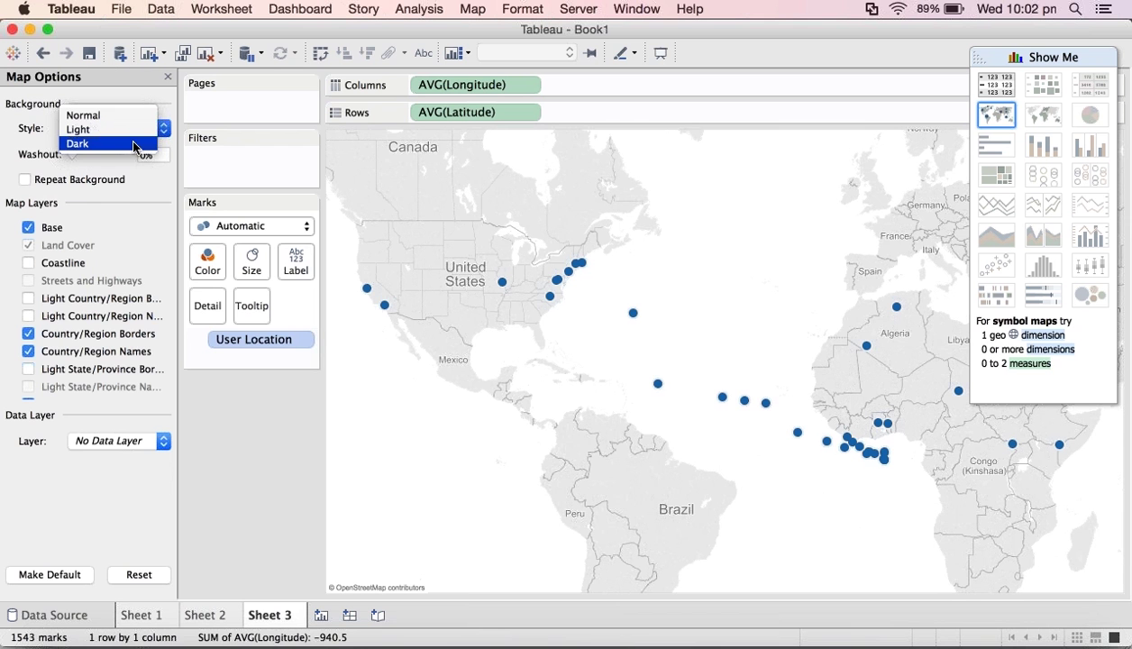
click(134, 146)
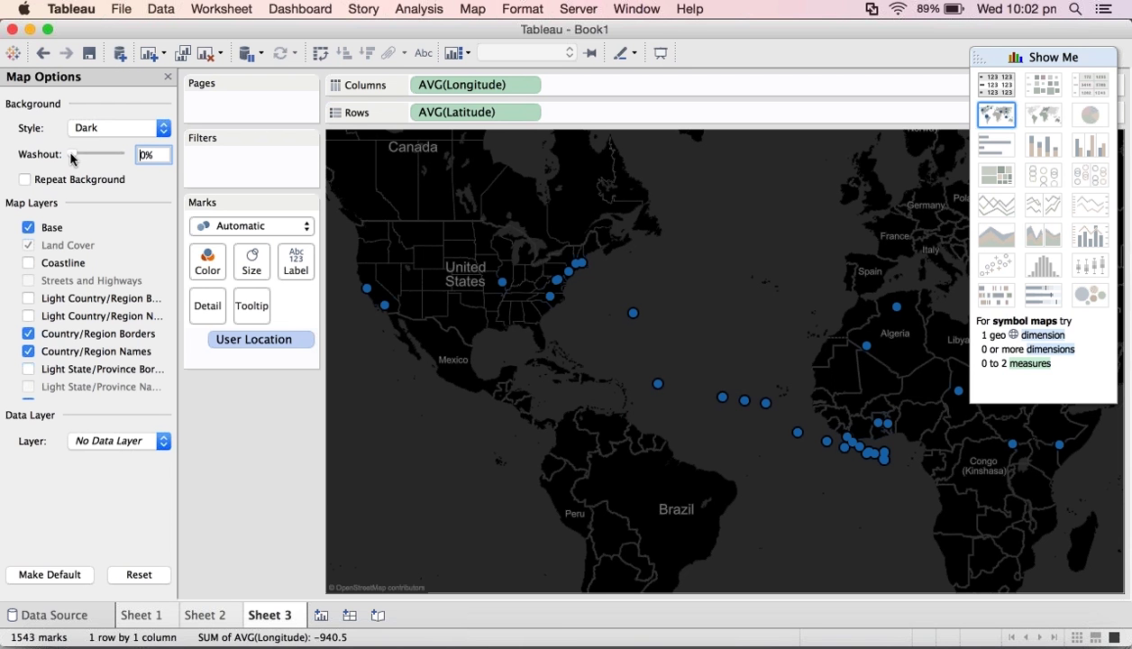
drag(72, 157, 78, 159)
click(81, 159)
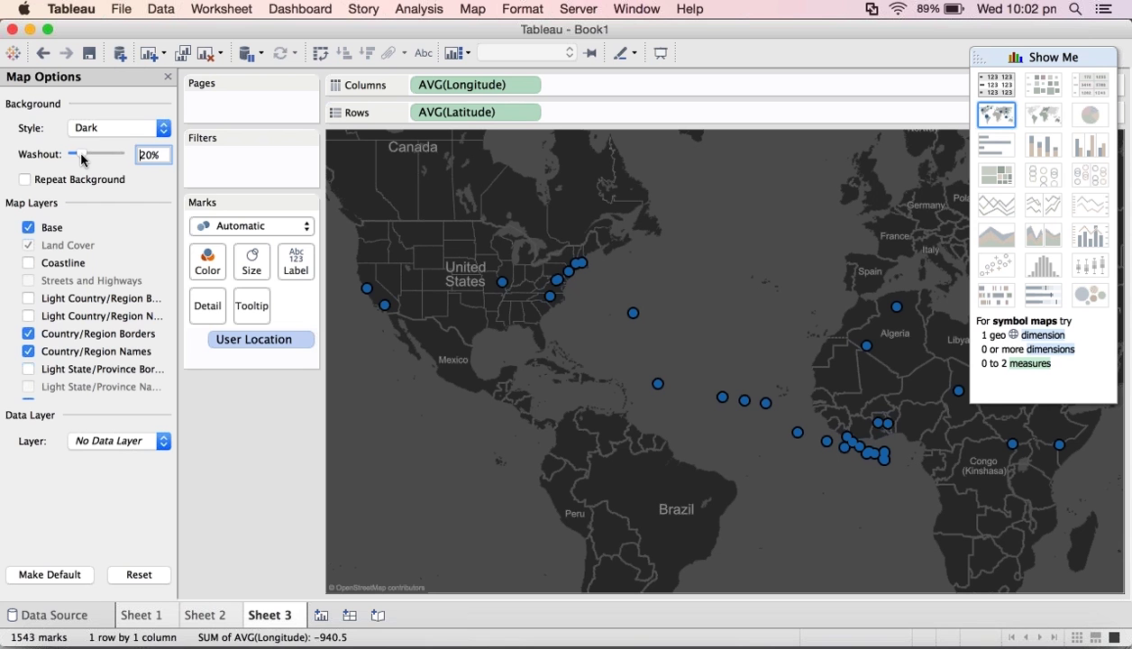
drag(86, 160, 88, 159)
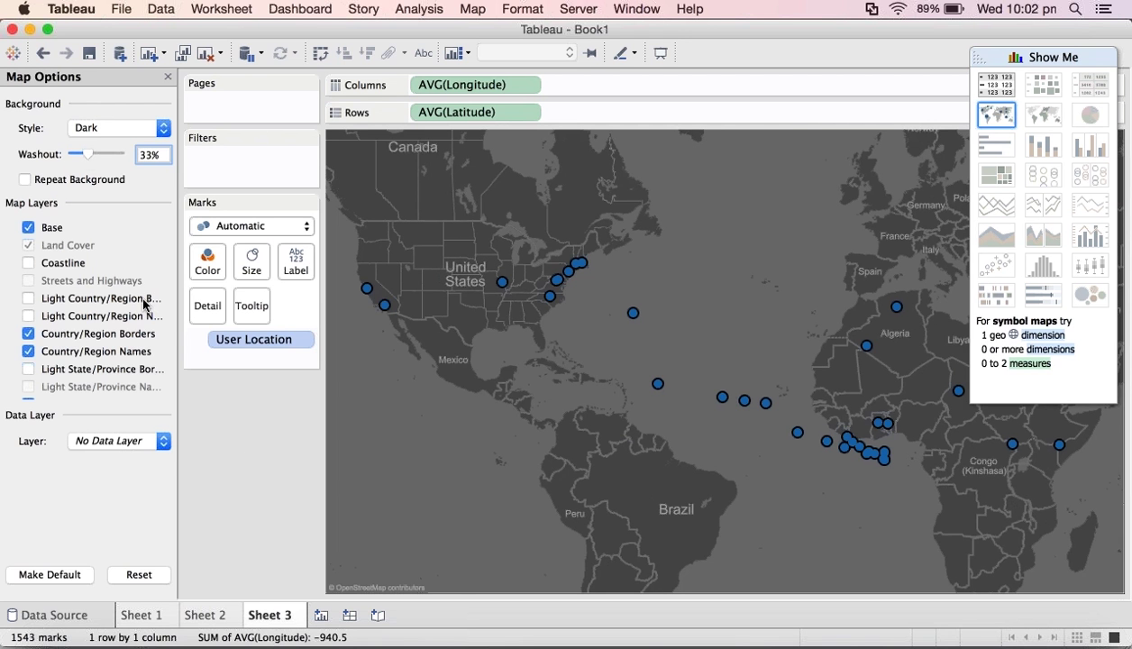
Step: Collapse Show Me and close Map Options
click(349, 395)
click(1048, 57)
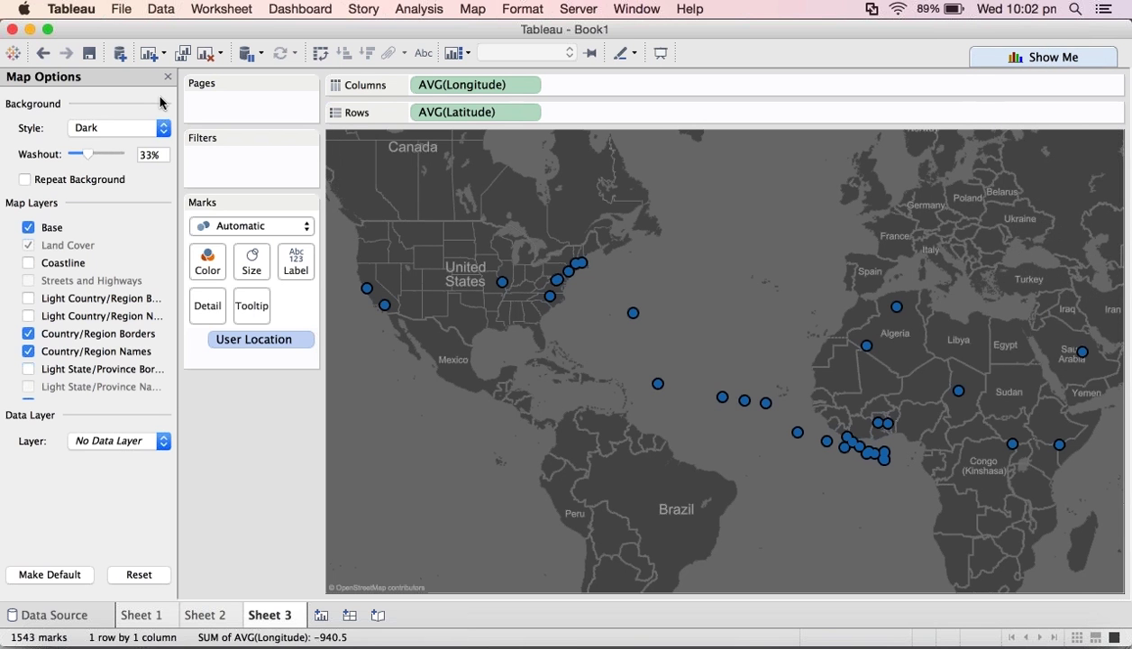
click(165, 79)
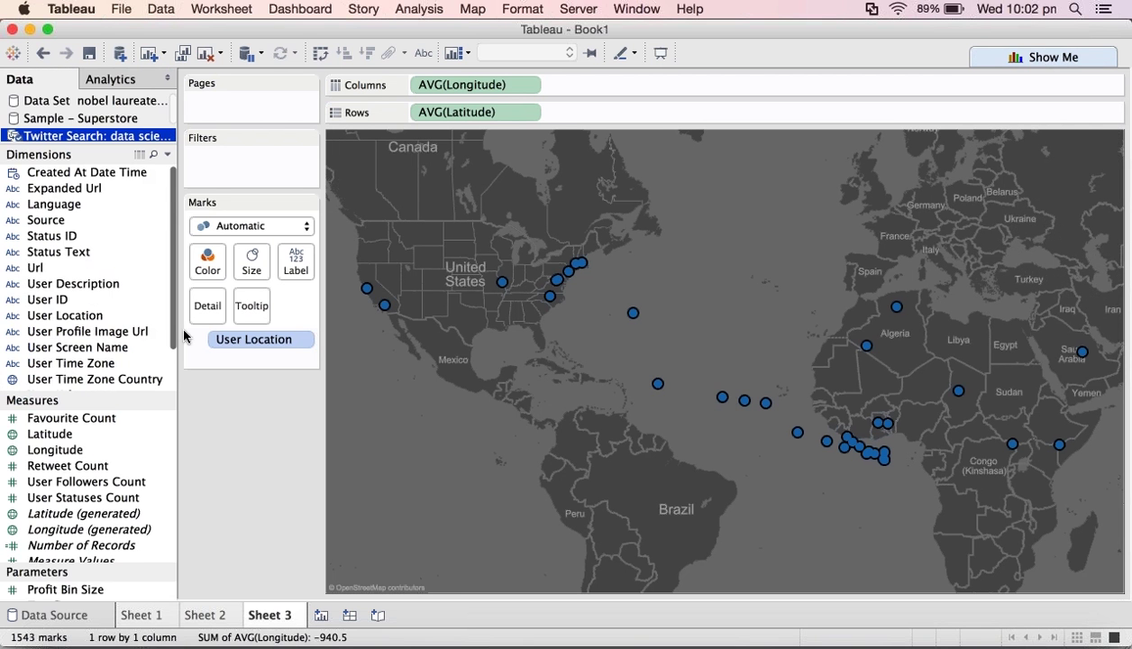
Step: Size the map marks by User Location
scroll(169, 356, down, 1)
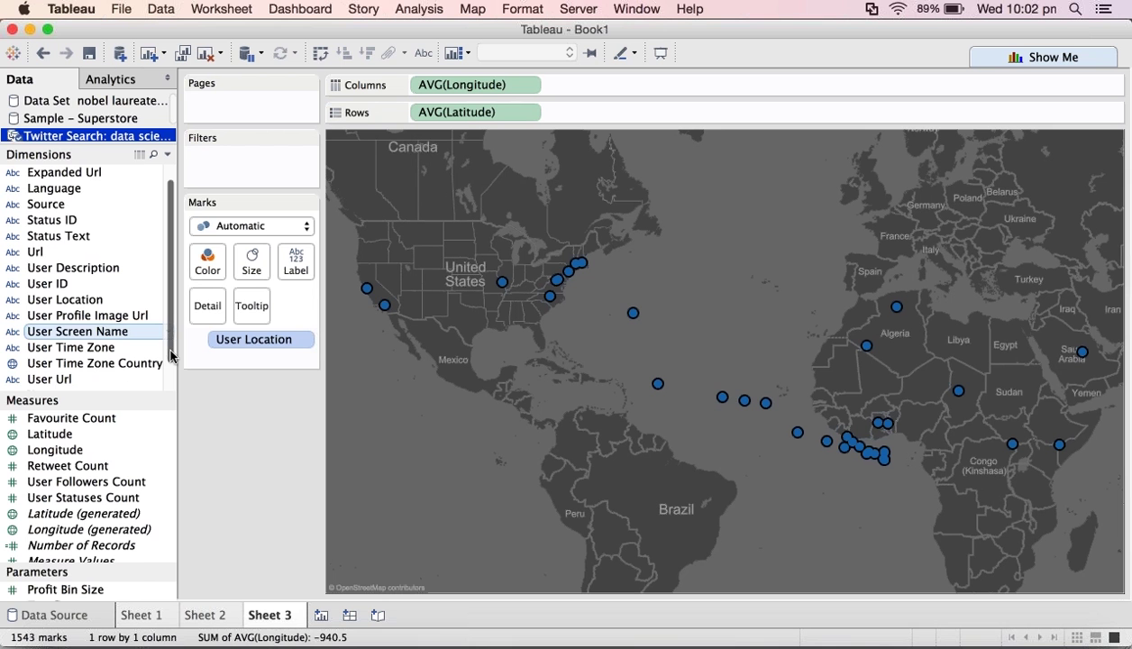
scroll(170, 351, down, 2)
scroll(173, 298, up, 3)
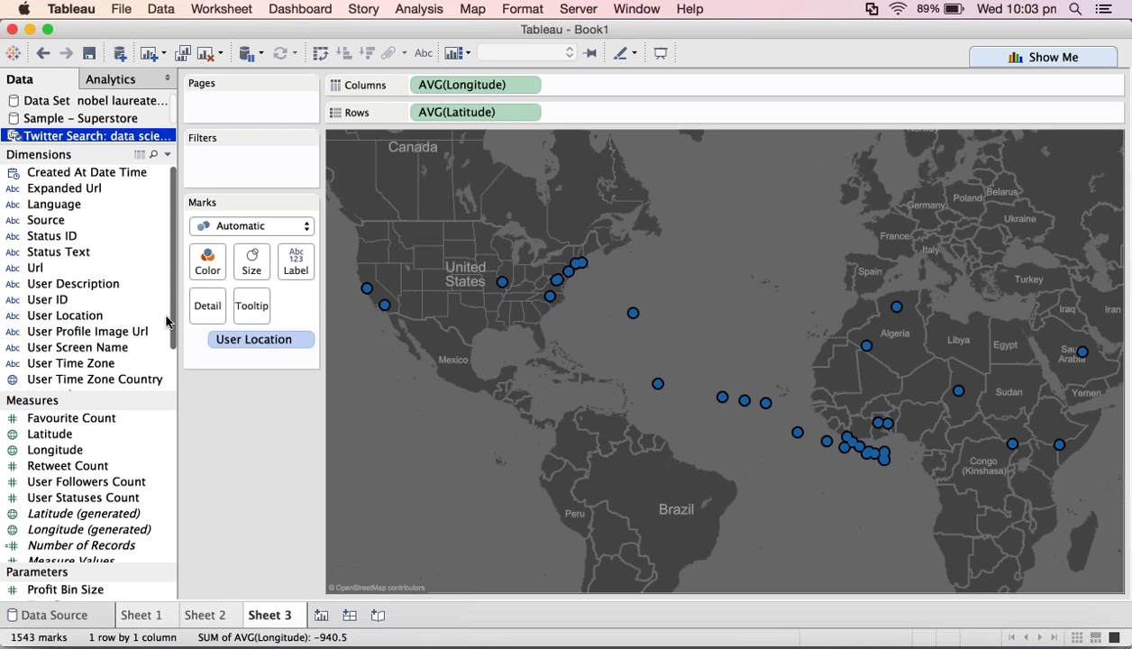
scroll(171, 352, down, 3)
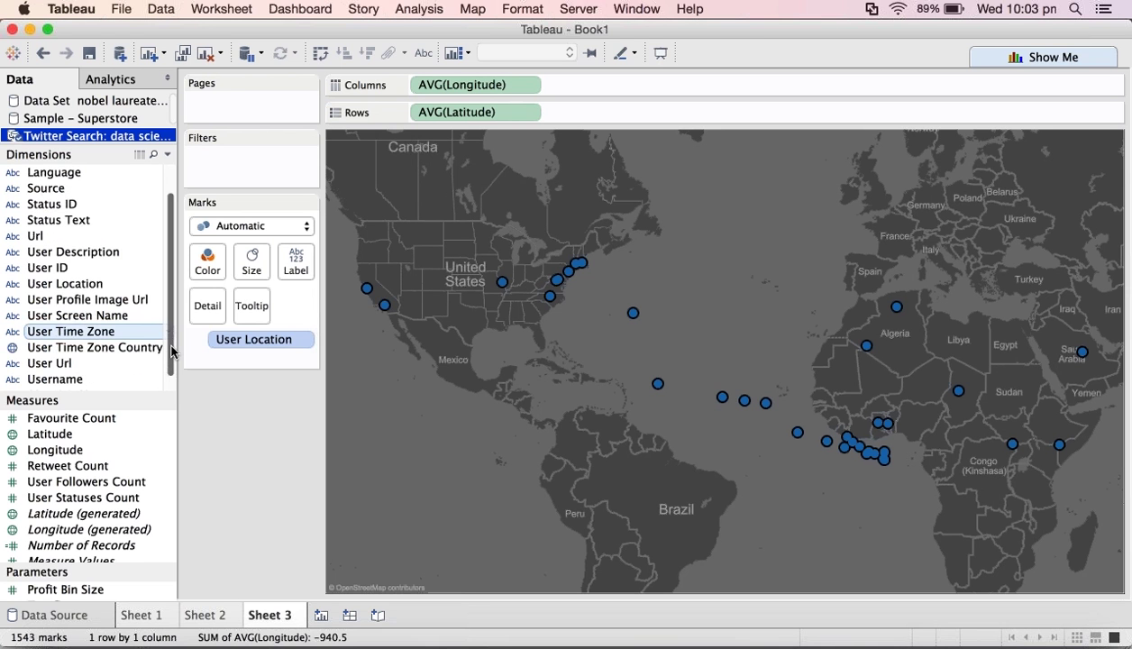
drag(111, 273, 260, 273)
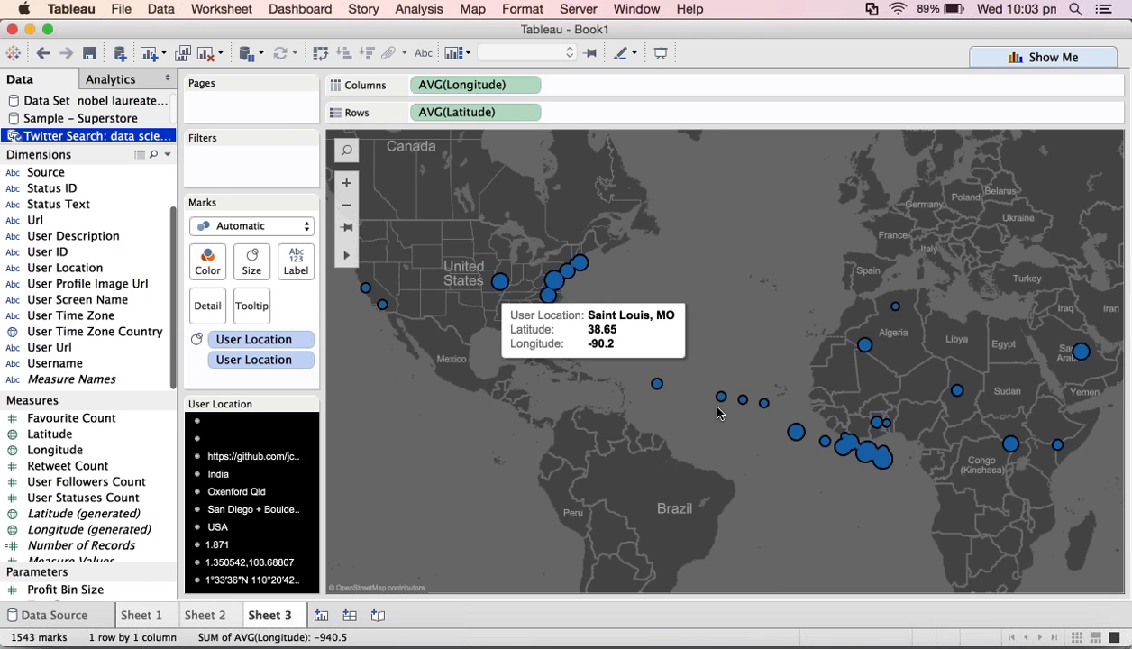
Step: Color the map marks by User Location
mouse_move(559, 287)
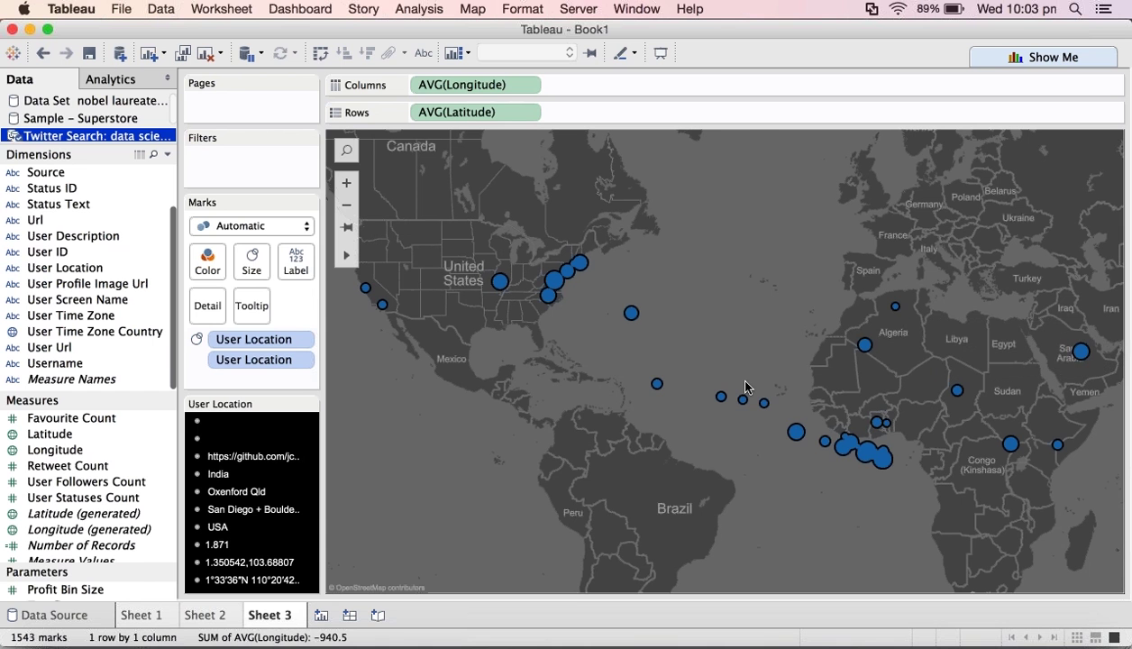
mouse_move(744, 410)
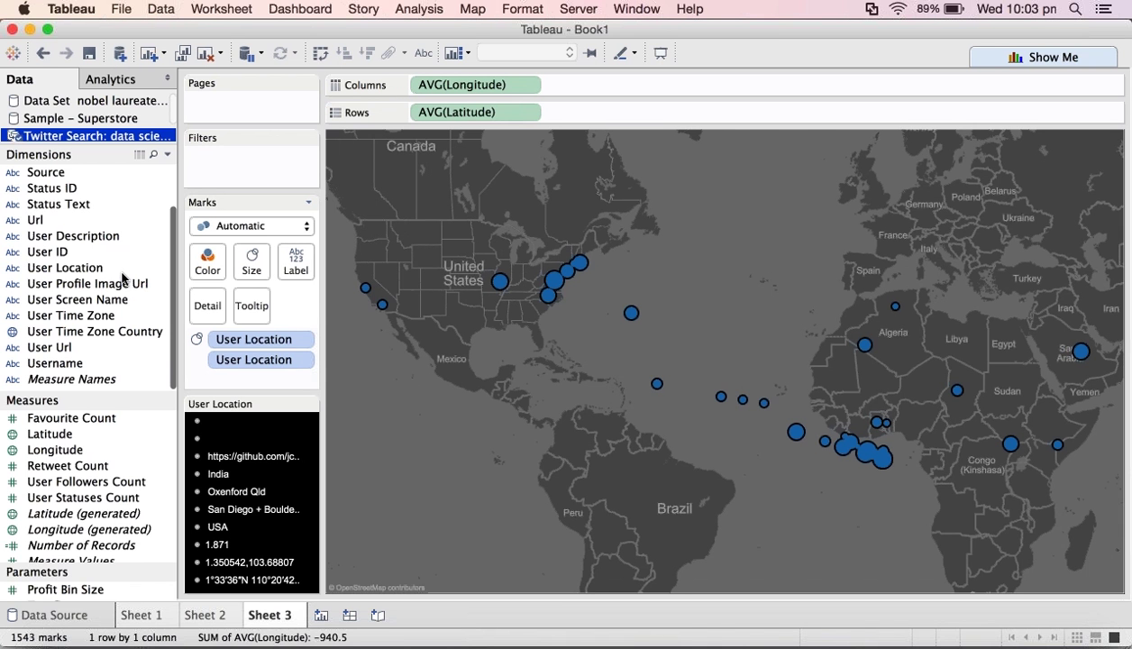
click(90, 268)
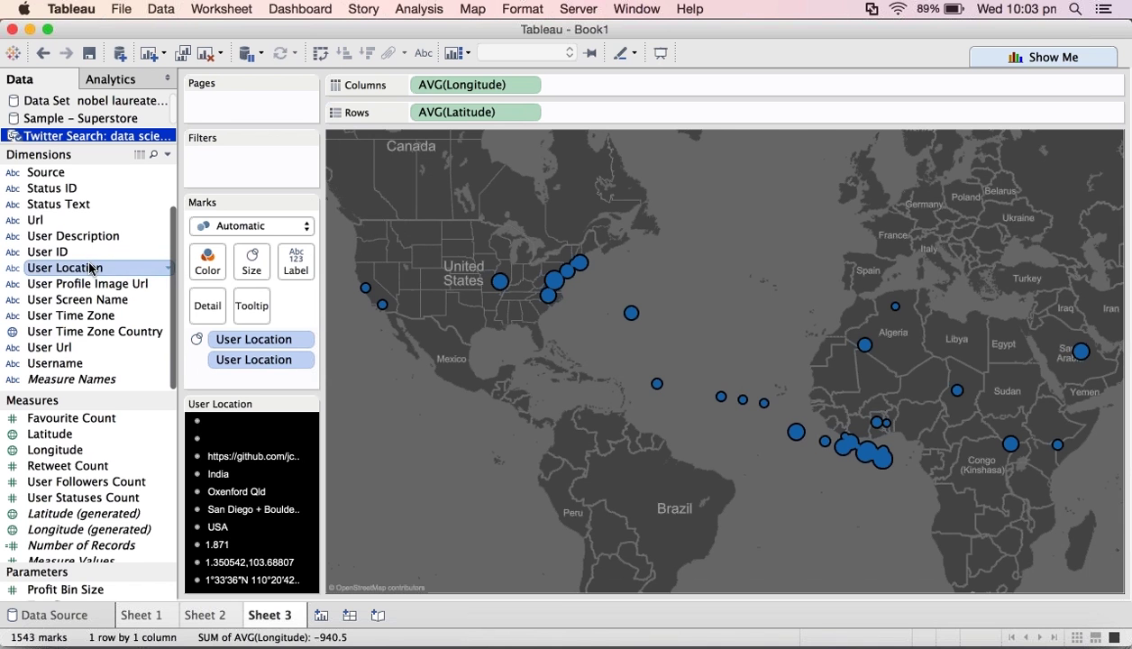
drag(91, 267, 213, 263)
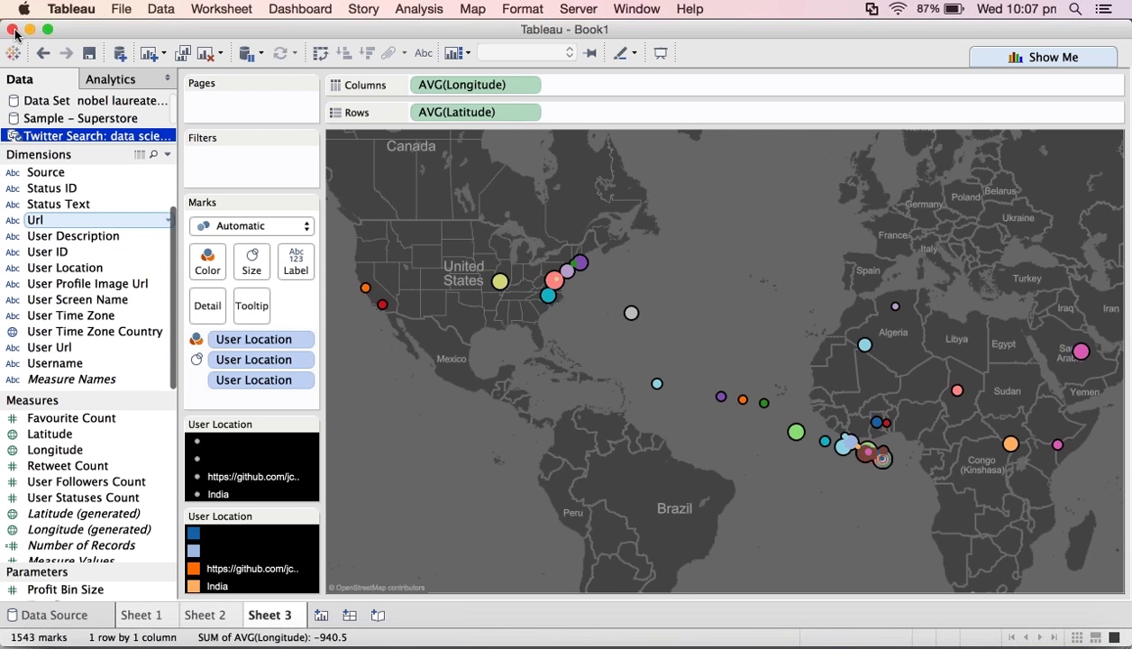
Step: Add a new worksheet, check the Twitter Search: data scientist data source, and return to Sheet 4
click(321, 616)
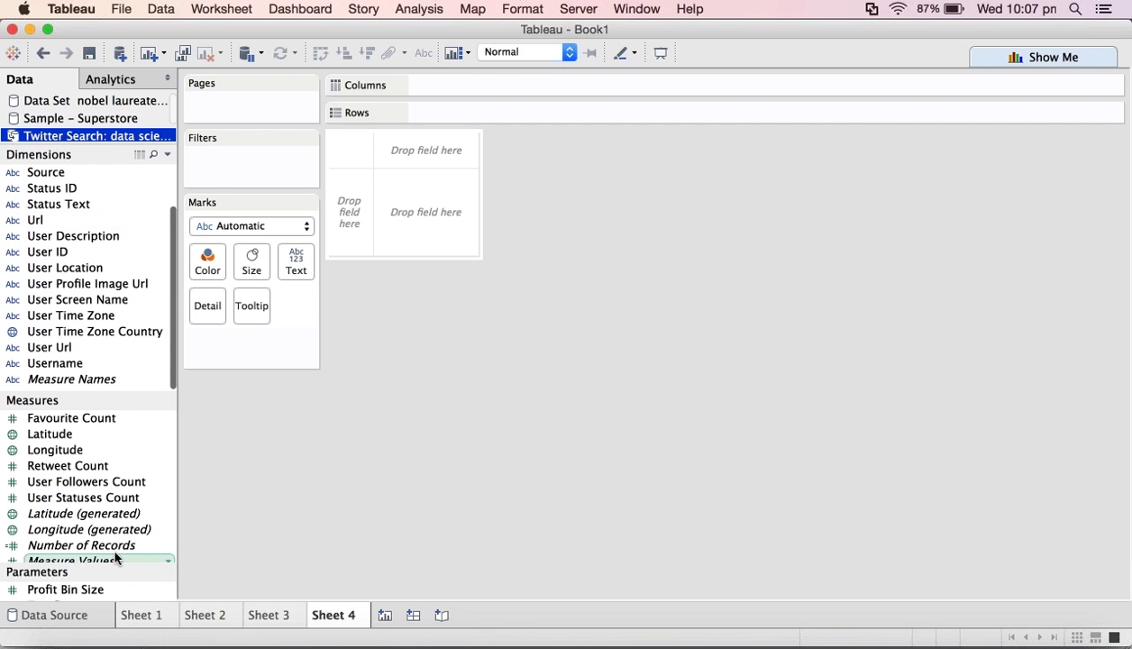
click(79, 618)
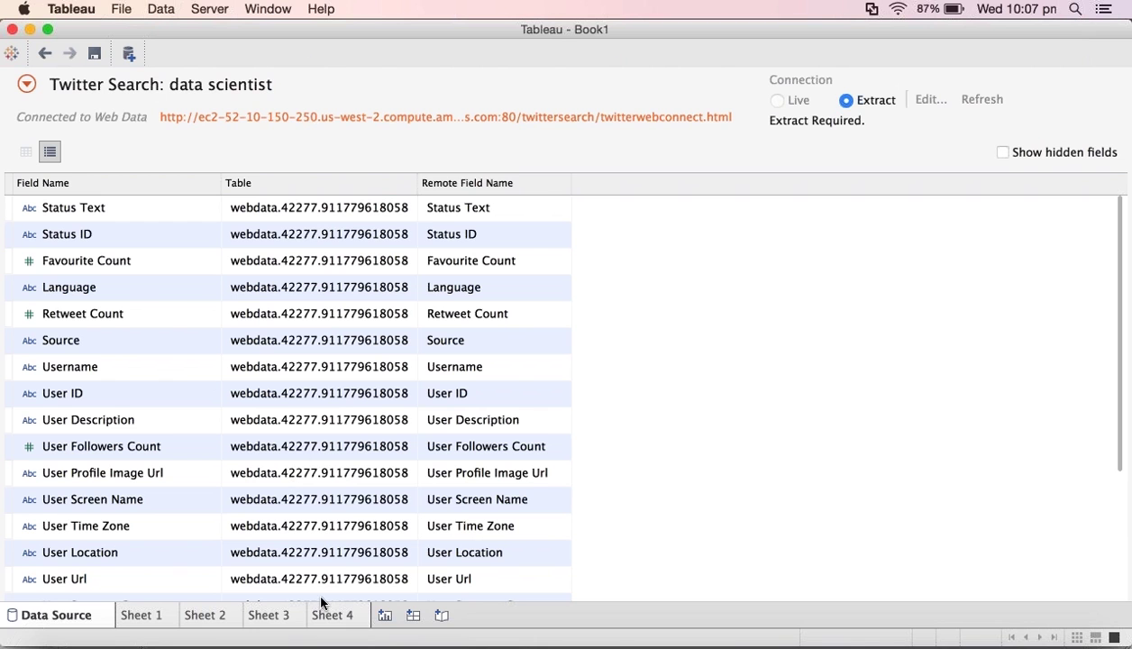
click(334, 614)
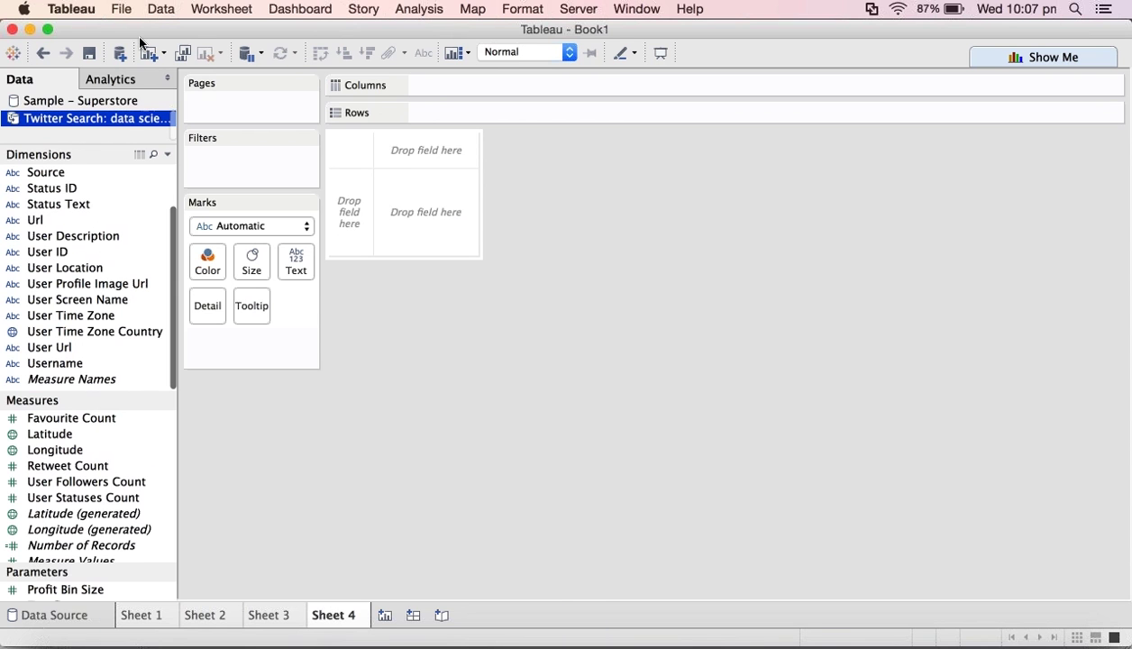
Step: Connect to the Excel workbook Story Points Data_Nobel Laureates.xlsx from the Downloads folder
click(117, 54)
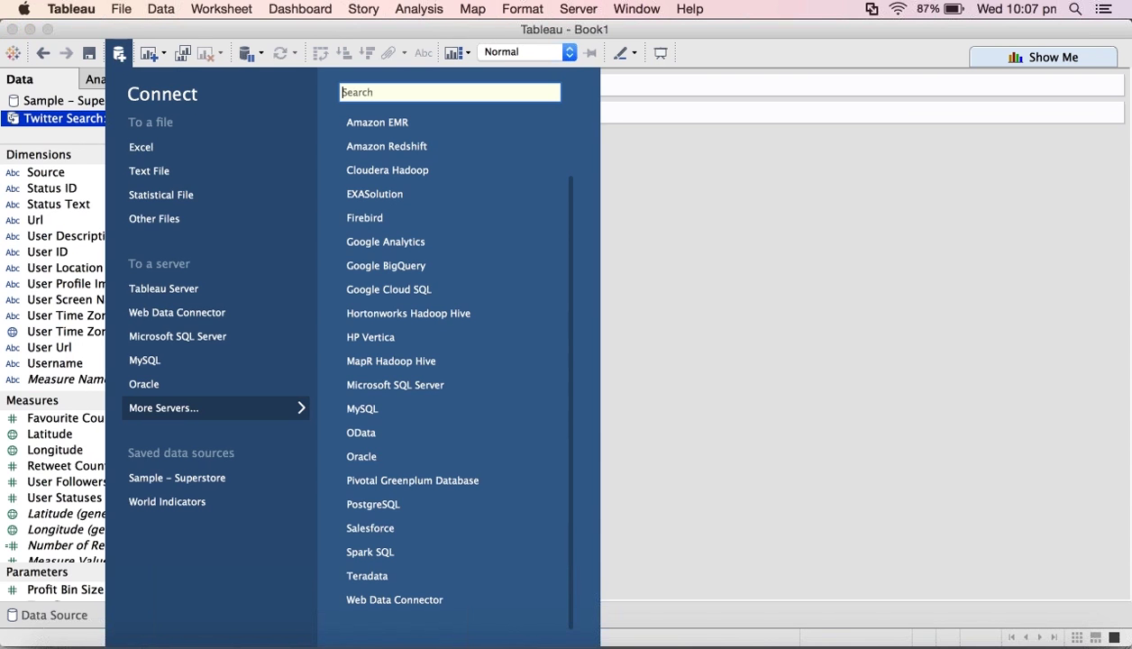
click(192, 155)
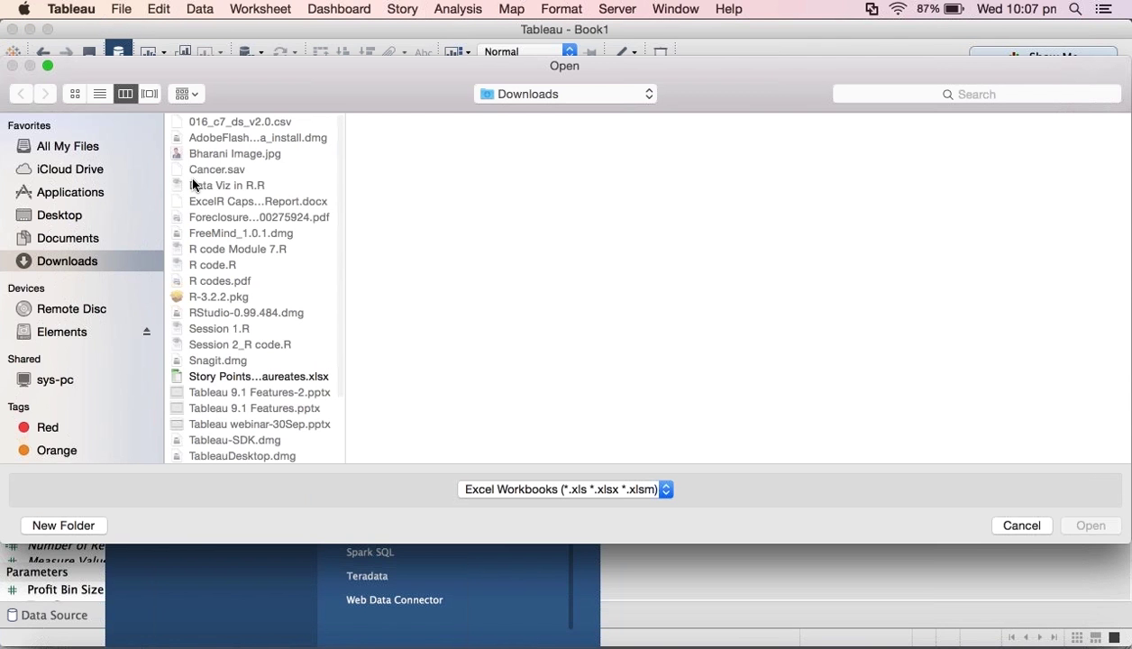
click(232, 379)
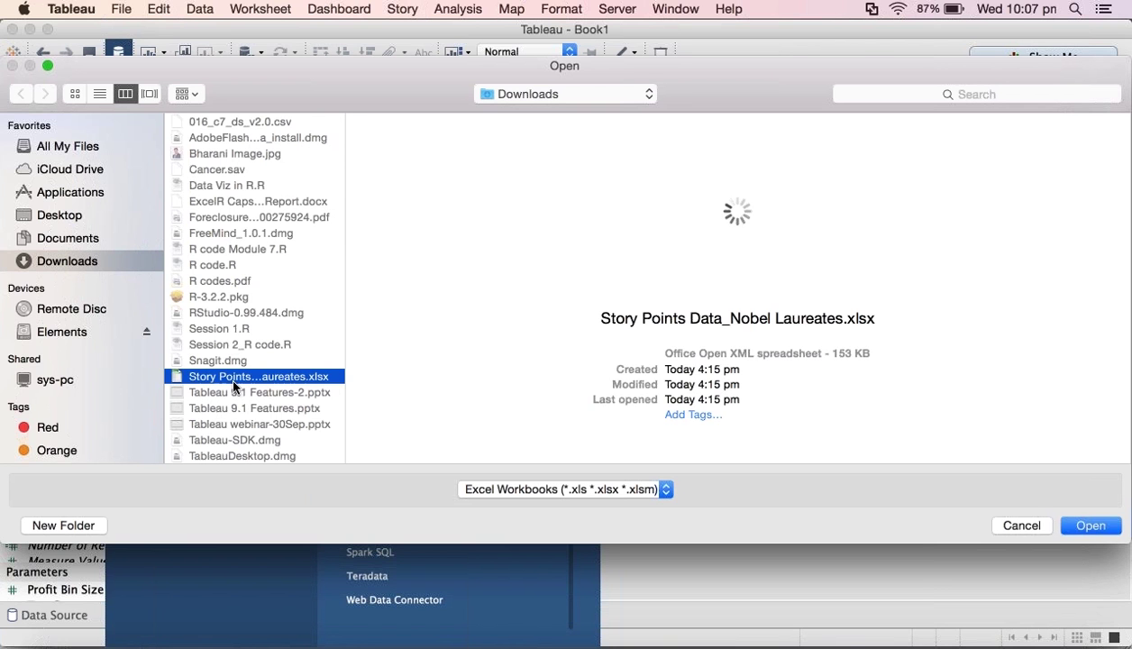
double_click(228, 375)
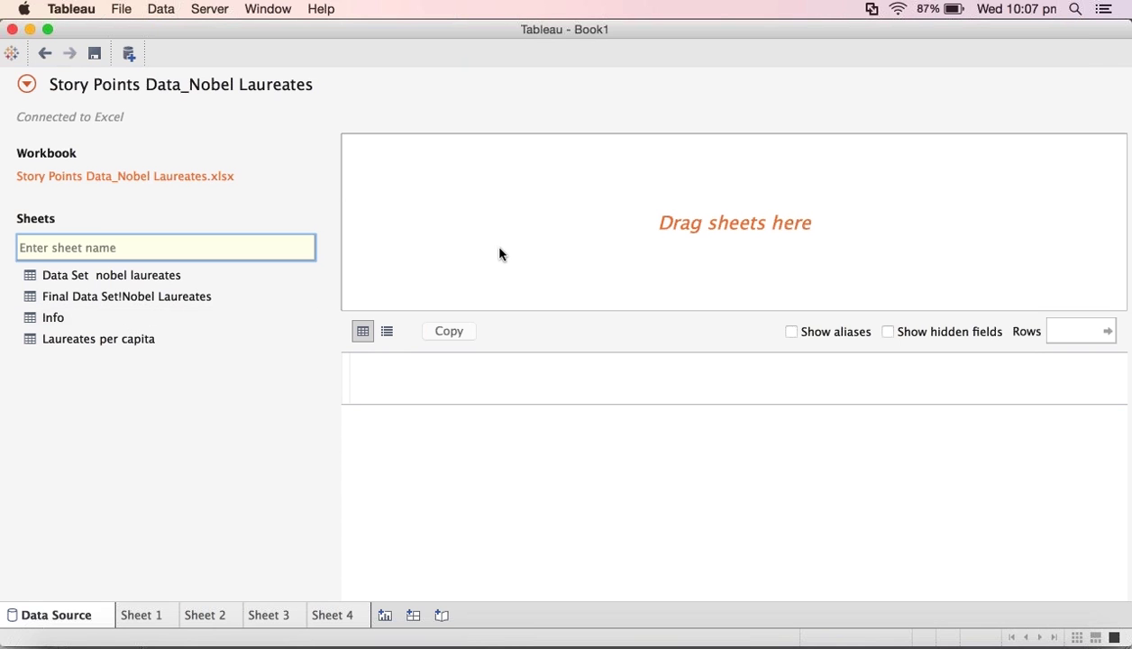
Step: View the underlying data of the Laureates per capita sheet
click(195, 291)
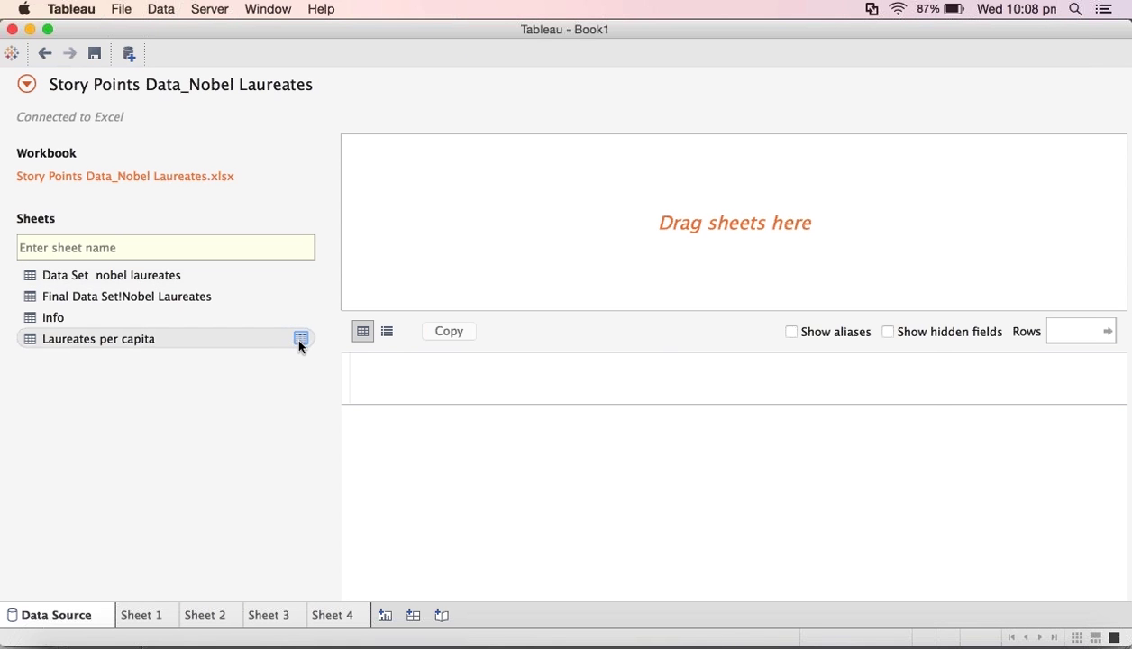
click(300, 339)
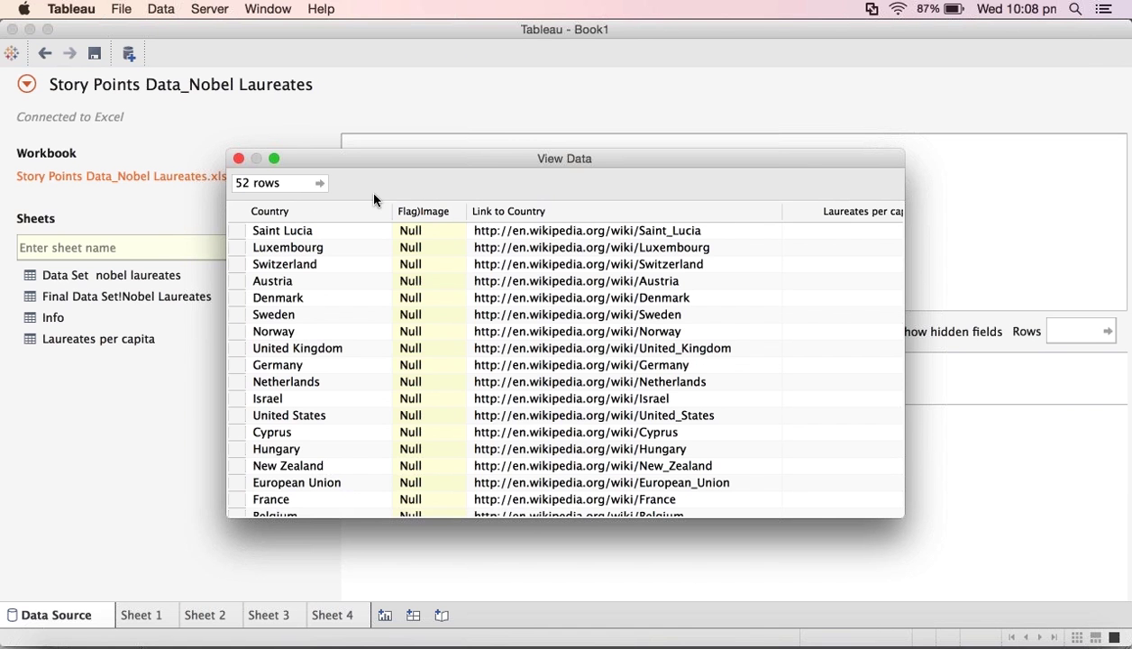
Step: Look through the Laureates per capita rows and view the data of the Data Set nobel laureates sheet
scroll(428, 216, down, 3)
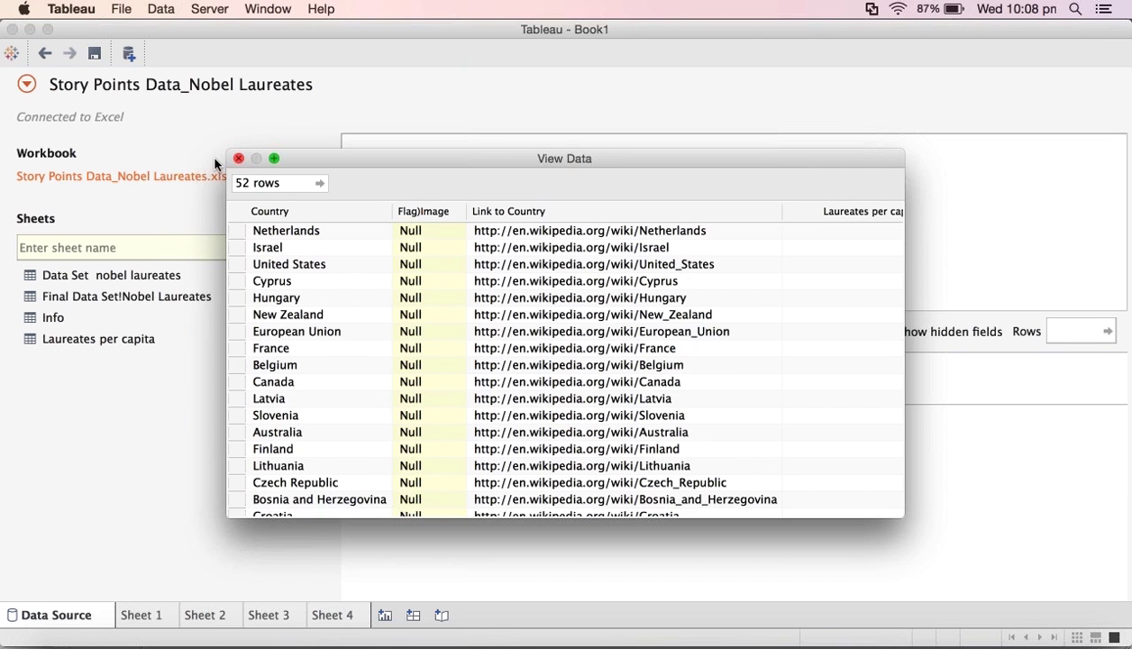
click(239, 160)
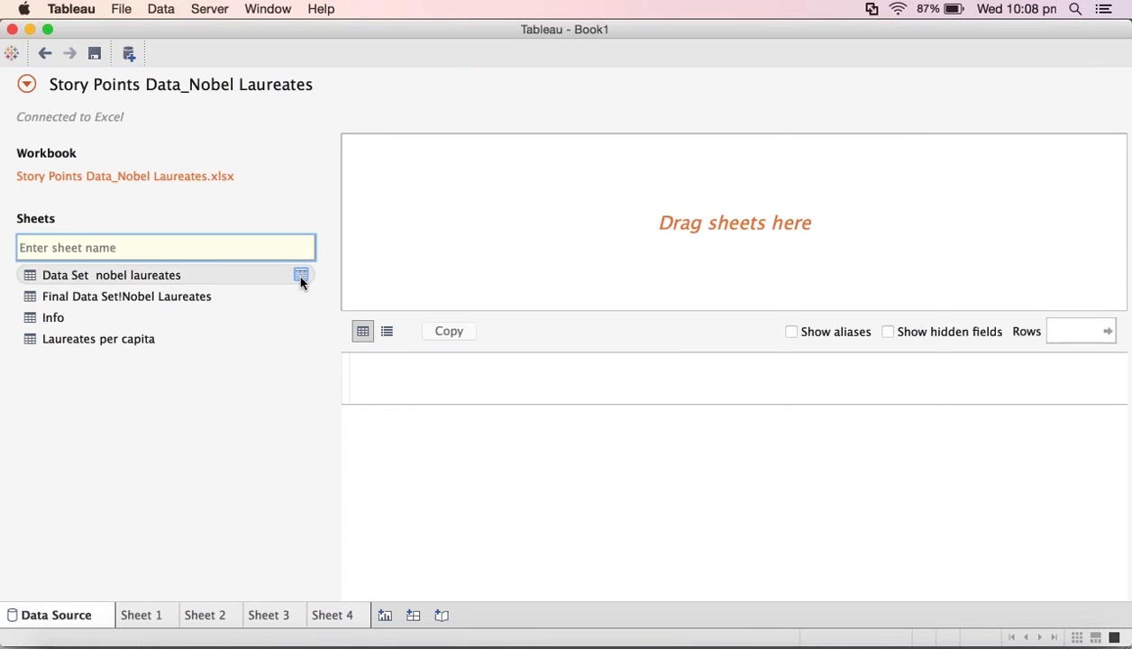
click(301, 275)
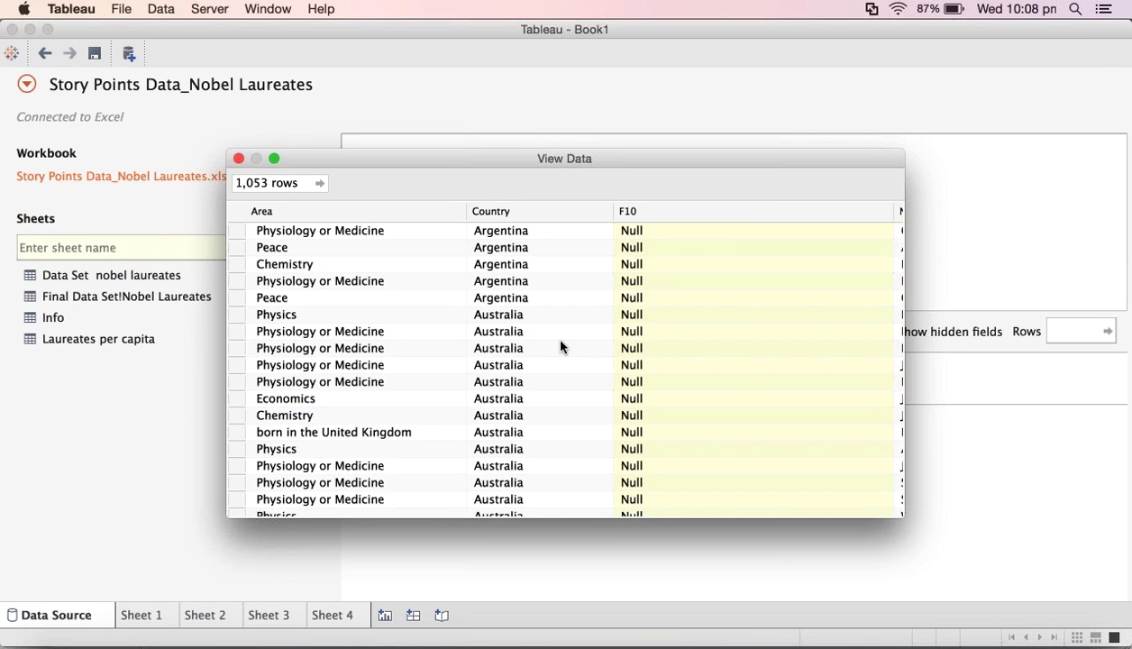
scroll(560, 347, right, 10)
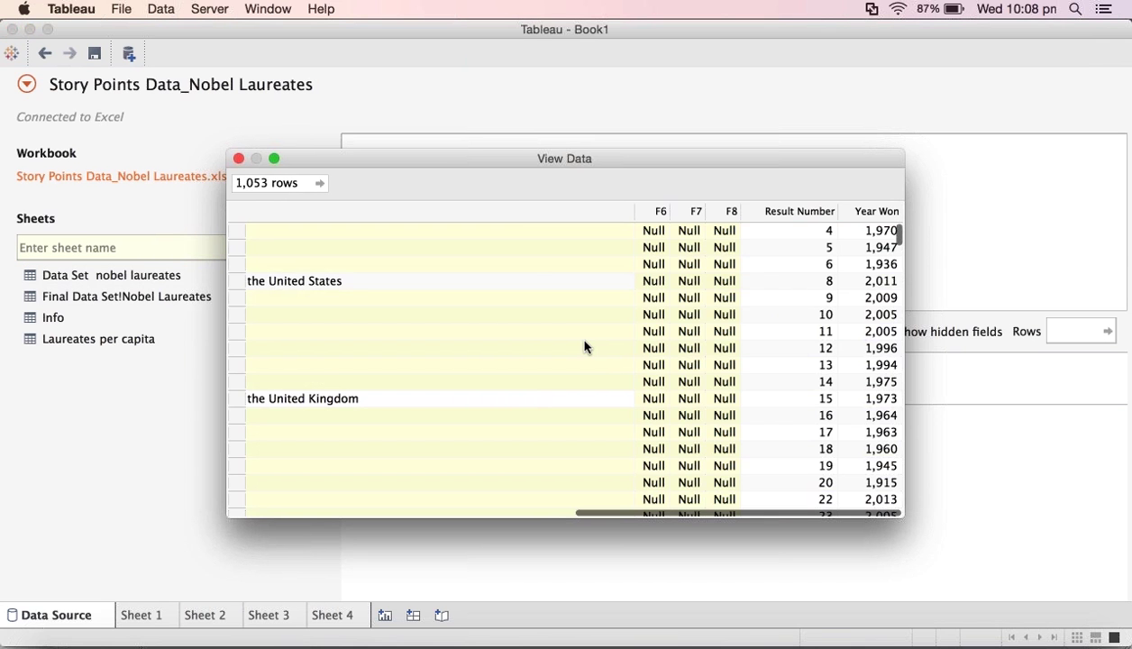
scroll(584, 347, left, 10)
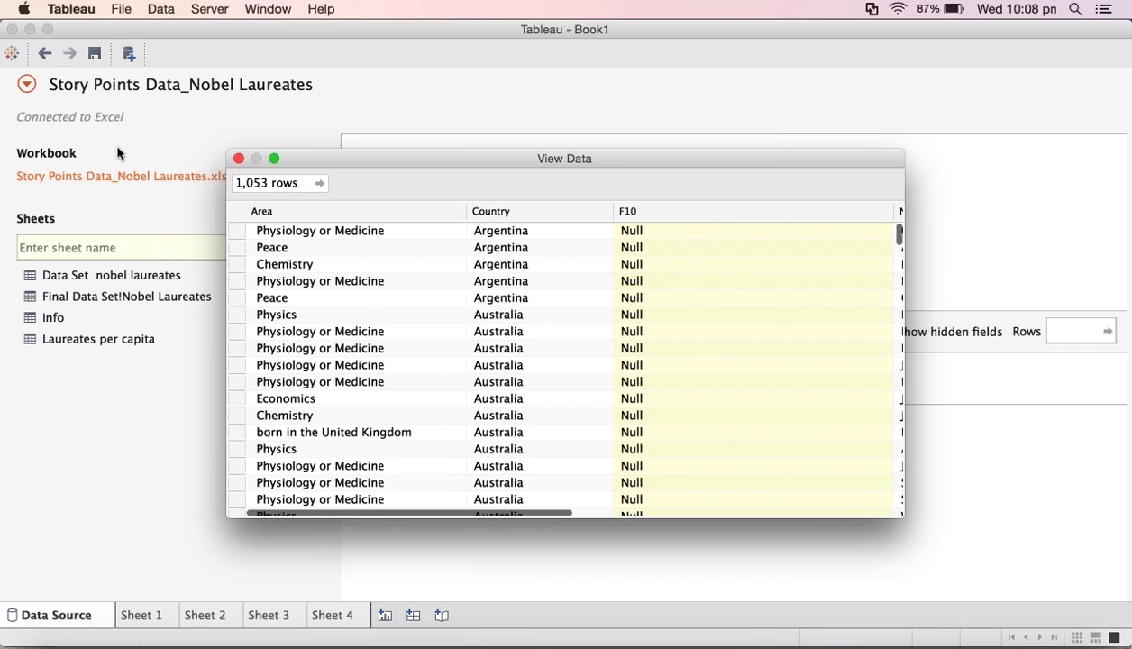
click(239, 158)
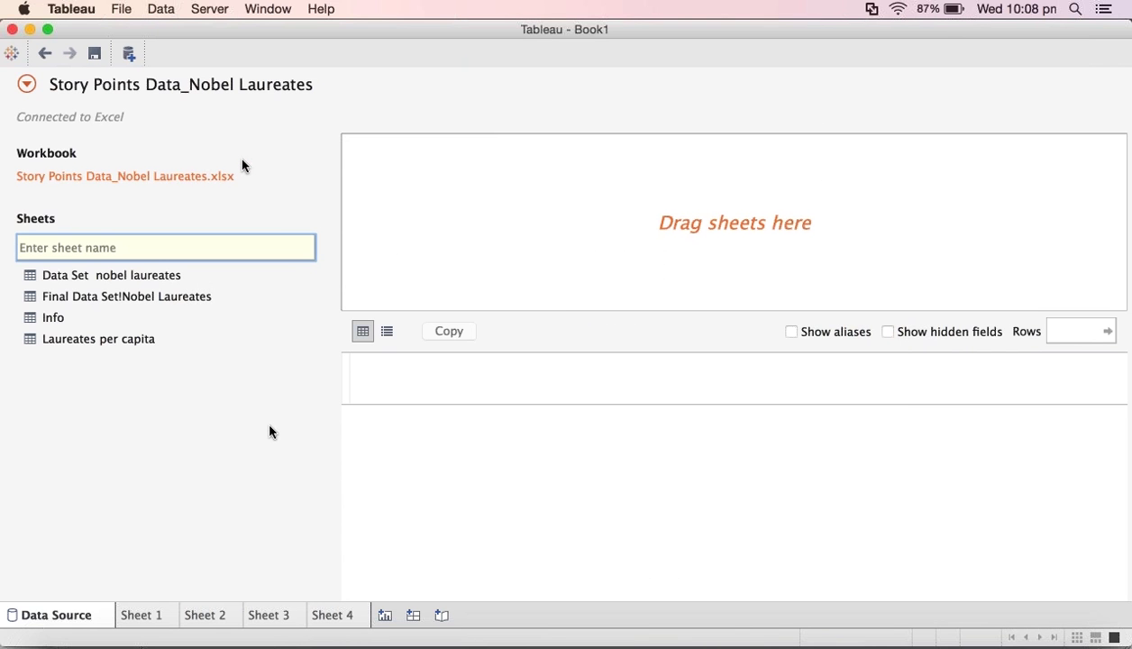
Step: Add a new worksheet and open the Sample - Superstore data source for editing
click(385, 616)
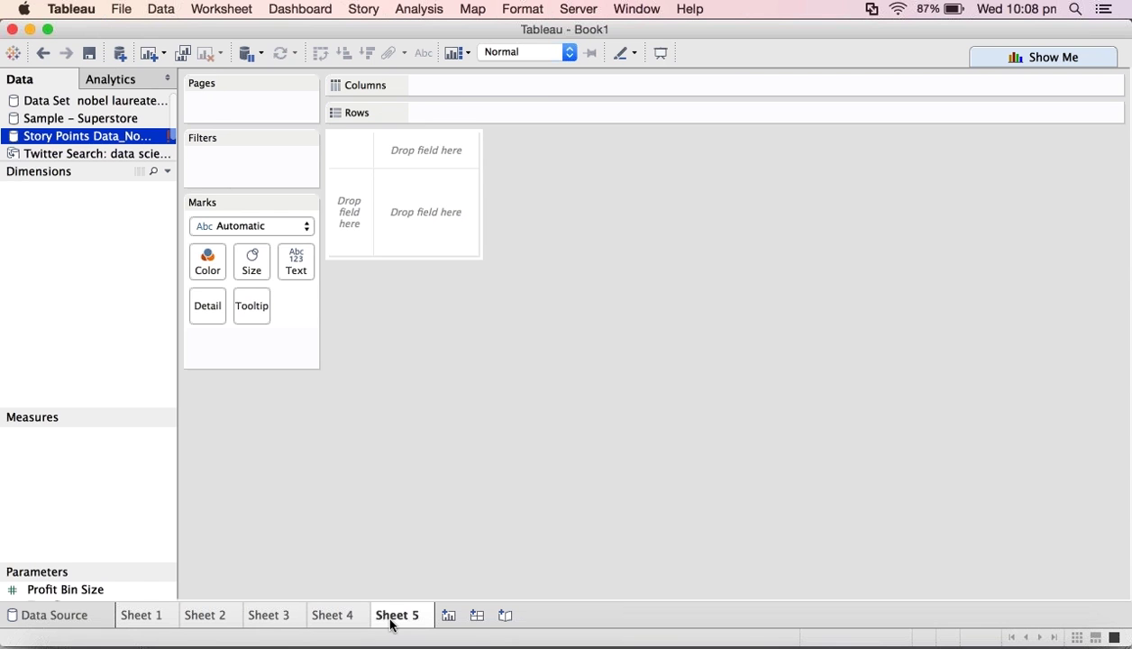
right_click(128, 118)
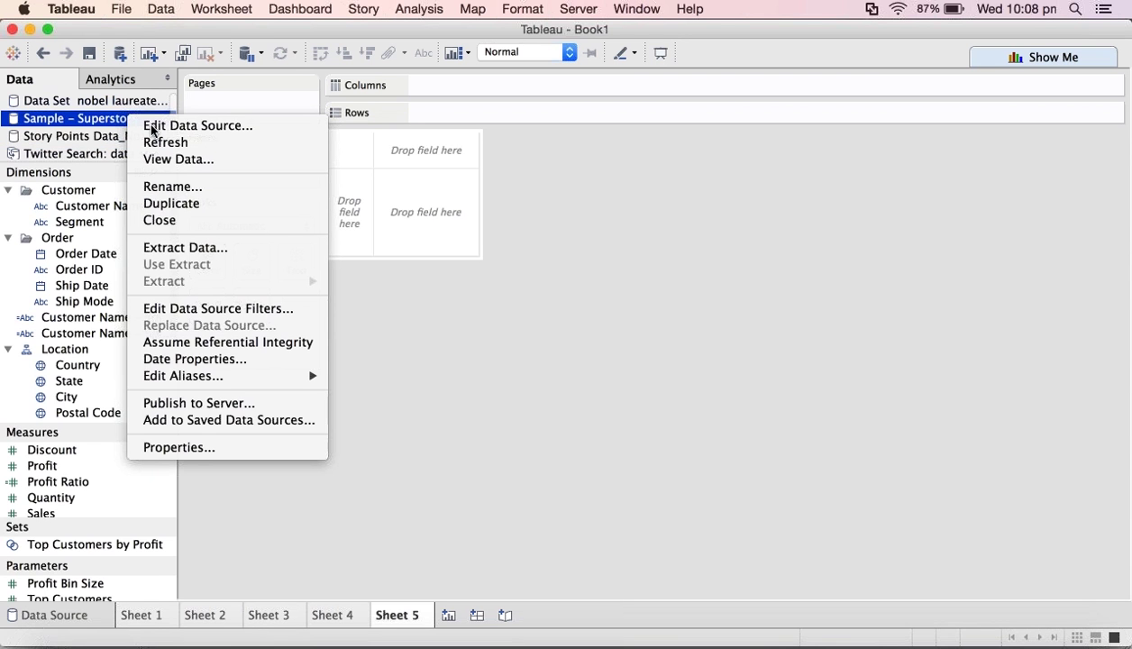
key(Down)
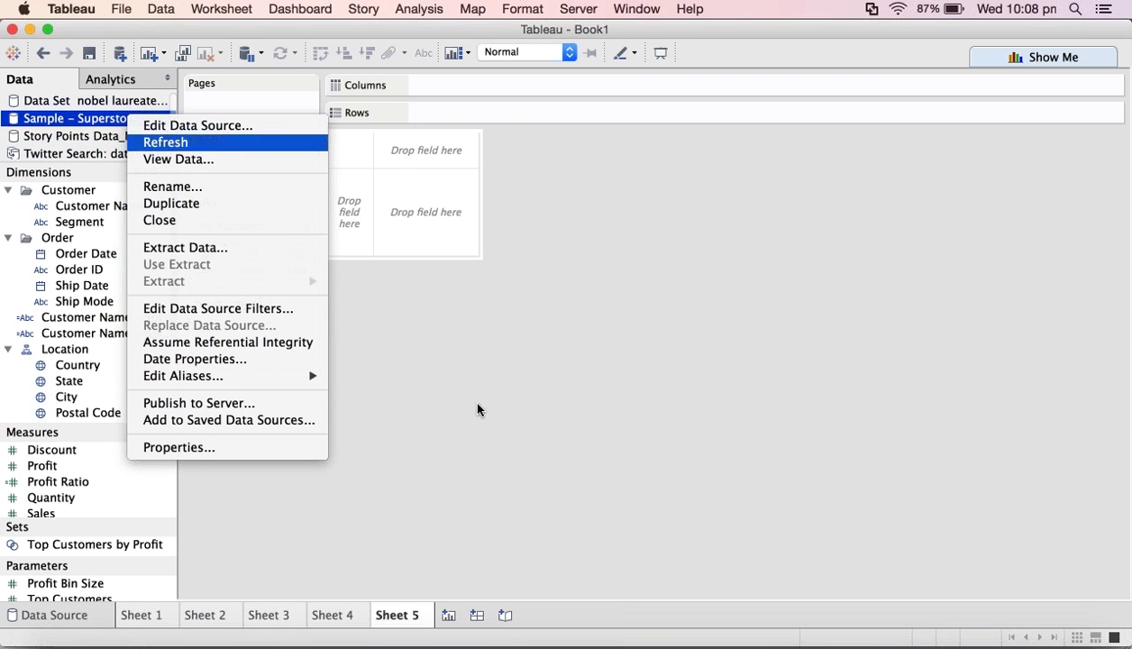
click(235, 128)
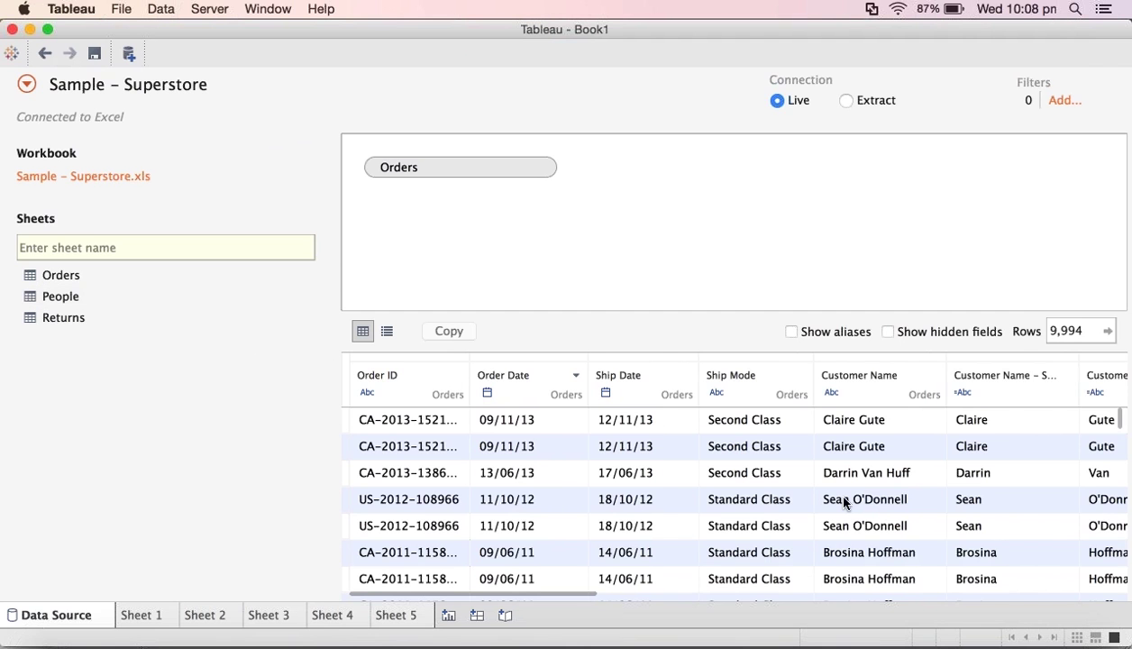
Step: Join the Returns and People sheets to the Orders table in the Sample - Superstore data source
scroll(845, 503, right, 15)
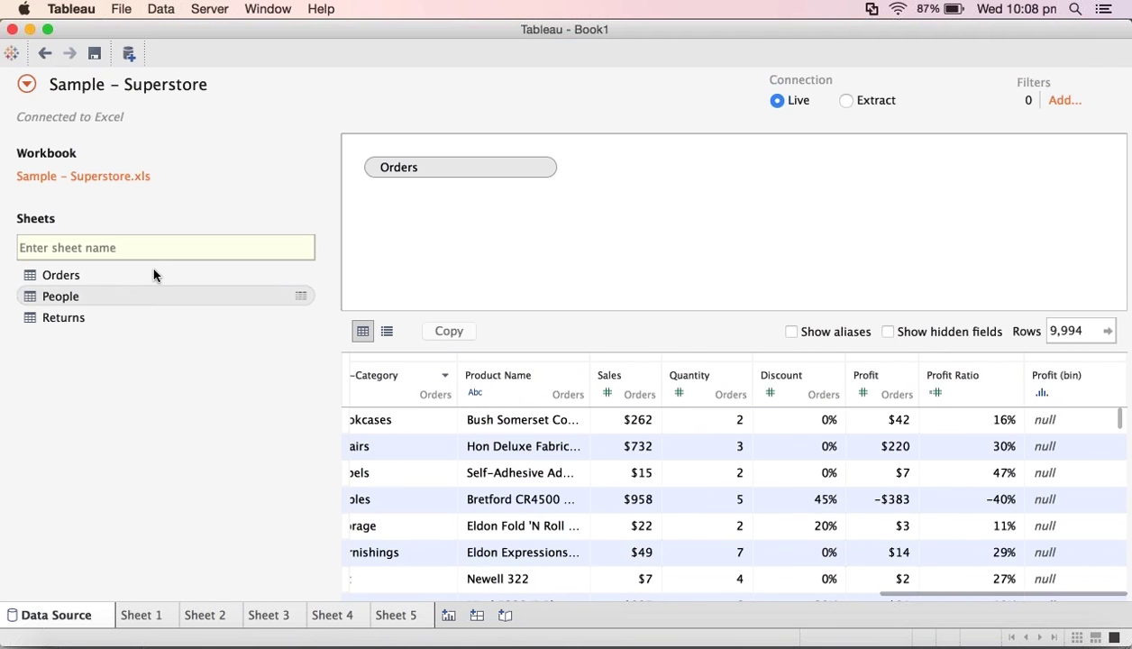
click(66, 298)
click(746, 547)
scroll(746, 547, down, 1)
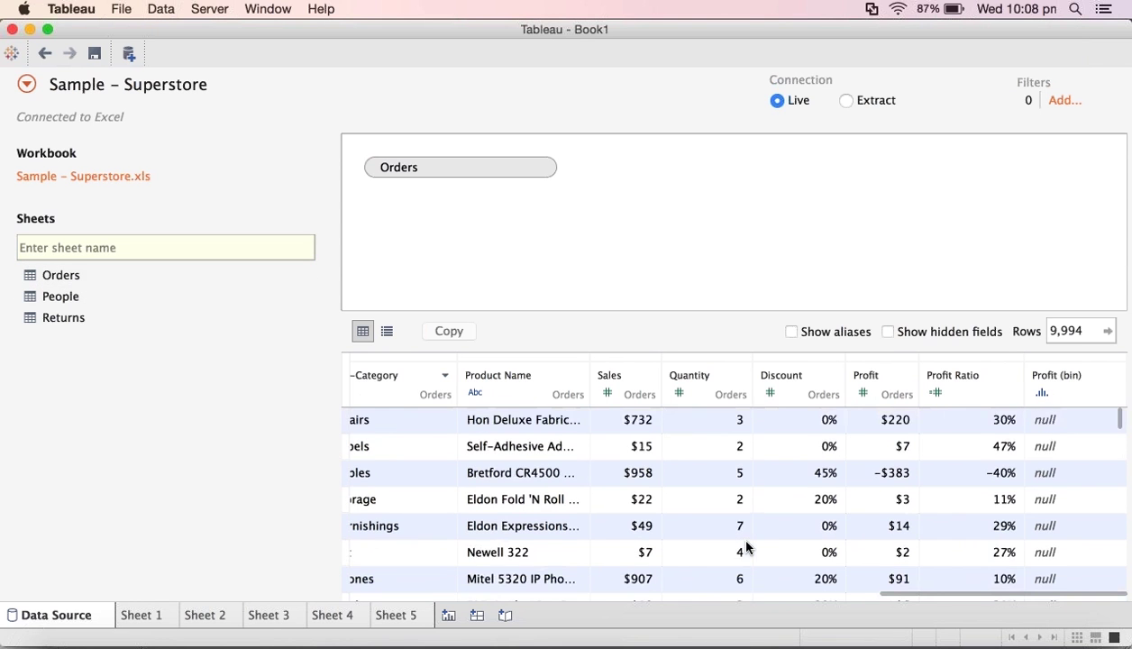
scroll(747, 548, left, 10)
scroll(753, 550, up, 1)
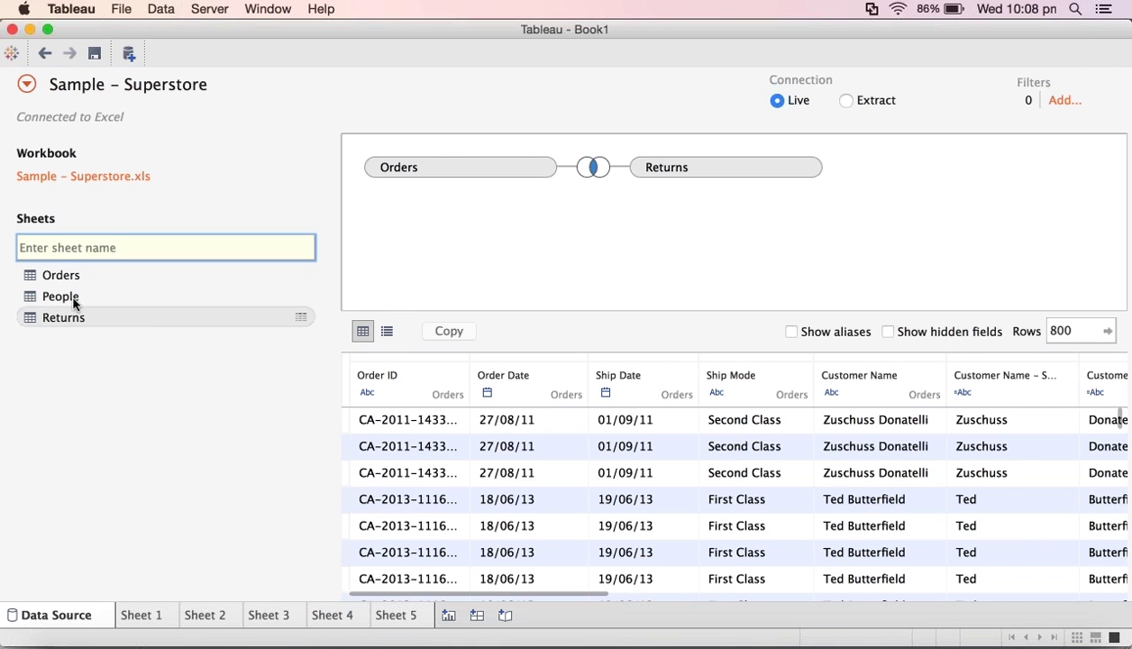
drag(113, 302, 853, 262)
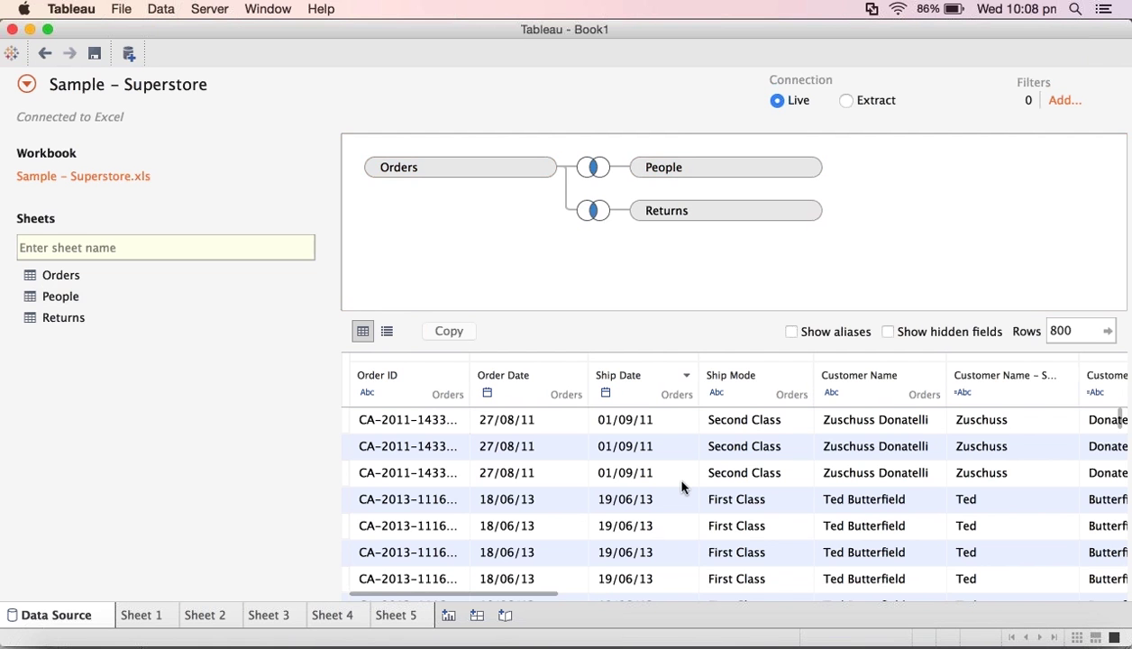
Step: Examine the People and Returns columns in the joined data preview
scroll(681, 487, right, 3)
scroll(682, 487, right, 15)
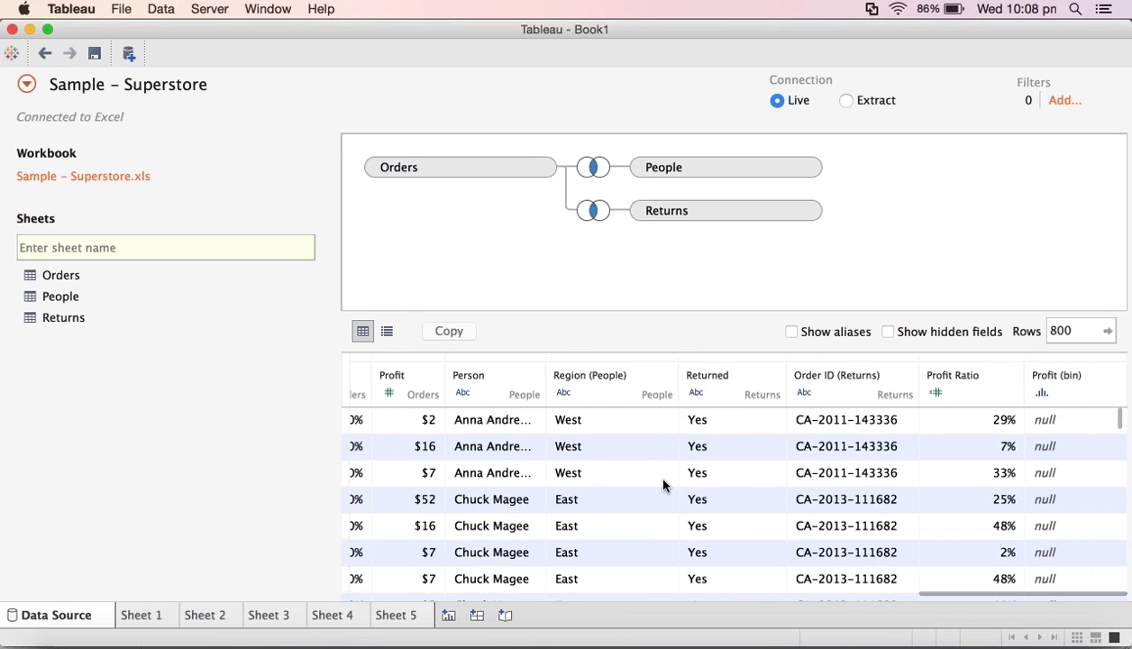
scroll(768, 478, left, 2)
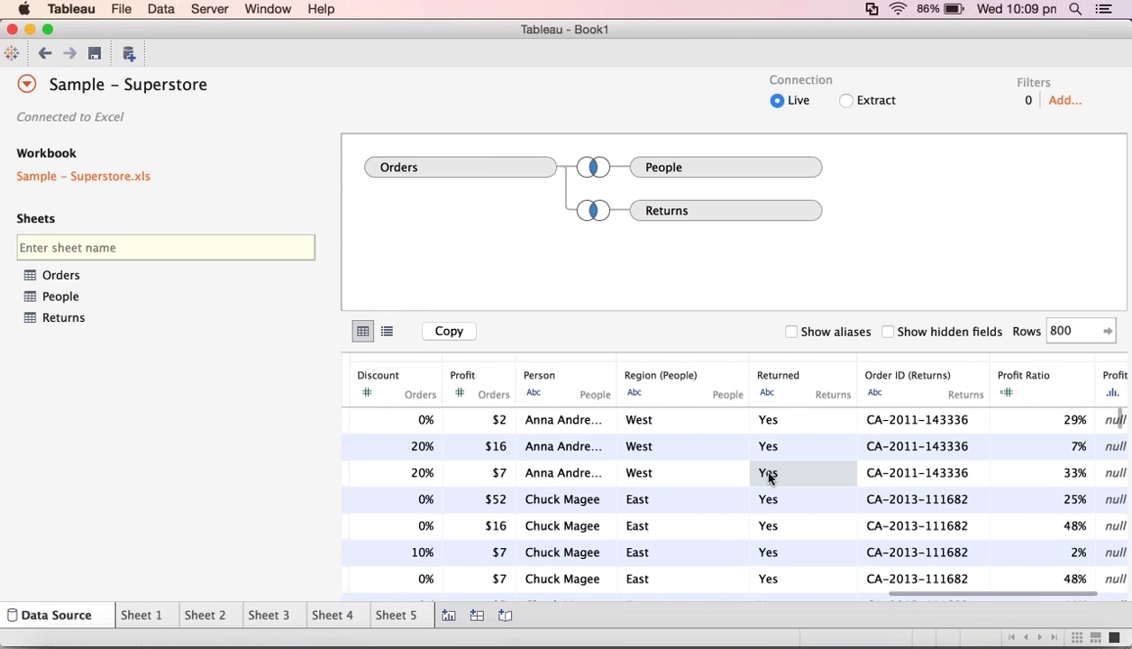
scroll(769, 478, left, 10)
scroll(769, 477, left, 5)
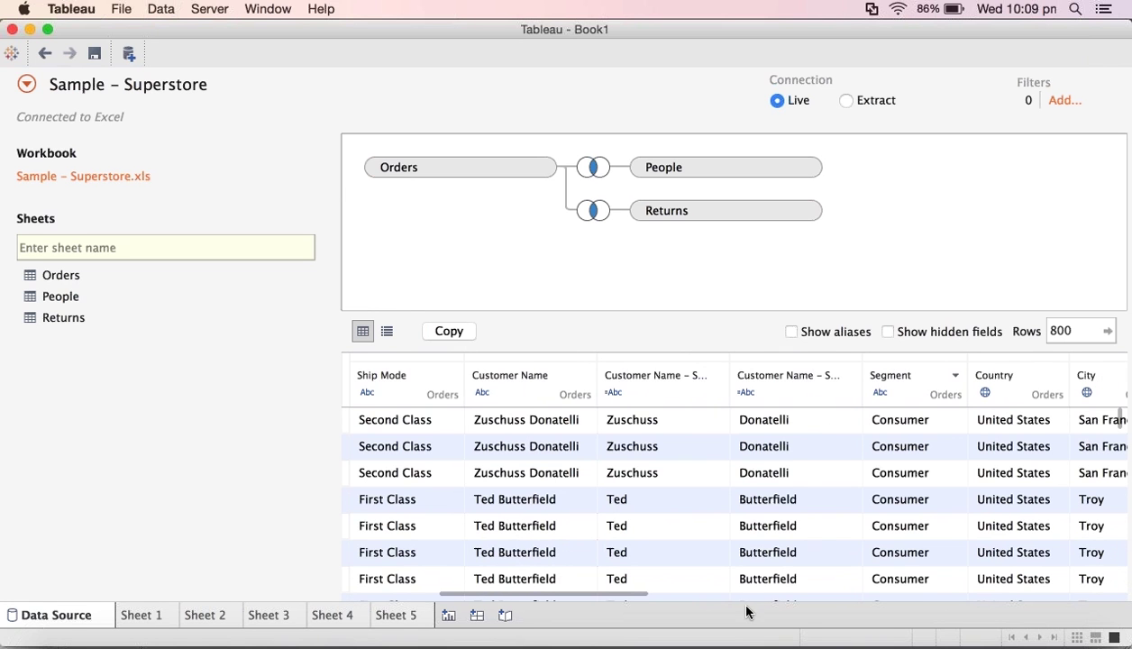
Step: Look through the existing worksheets and go to the profit map on Sheet 2
click(412, 619)
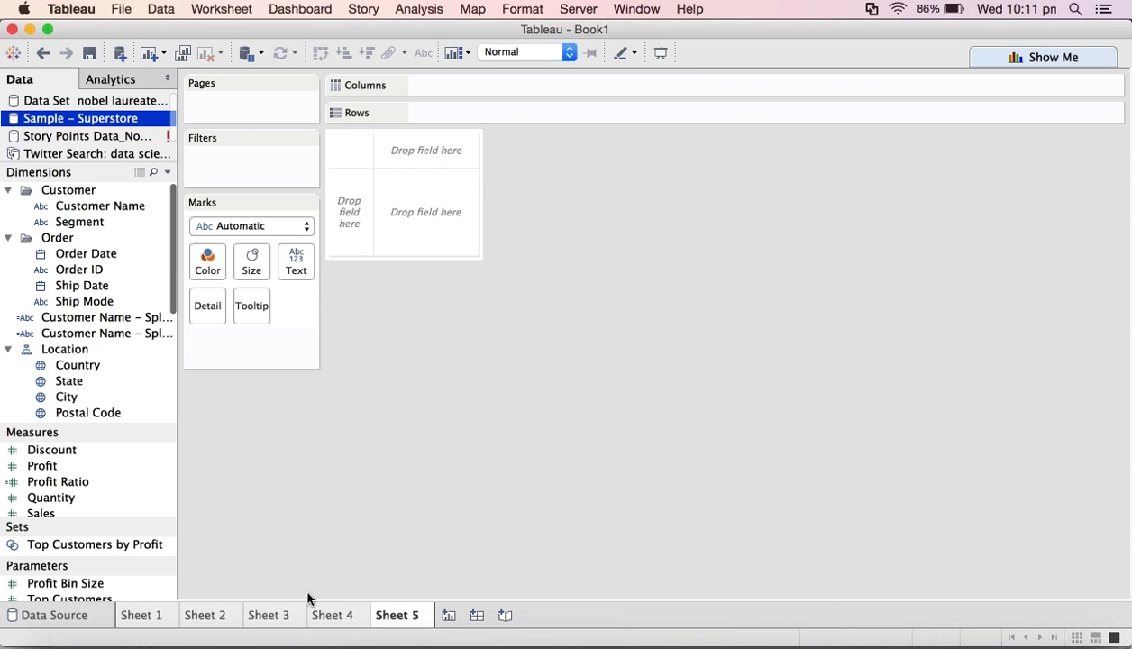
click(325, 620)
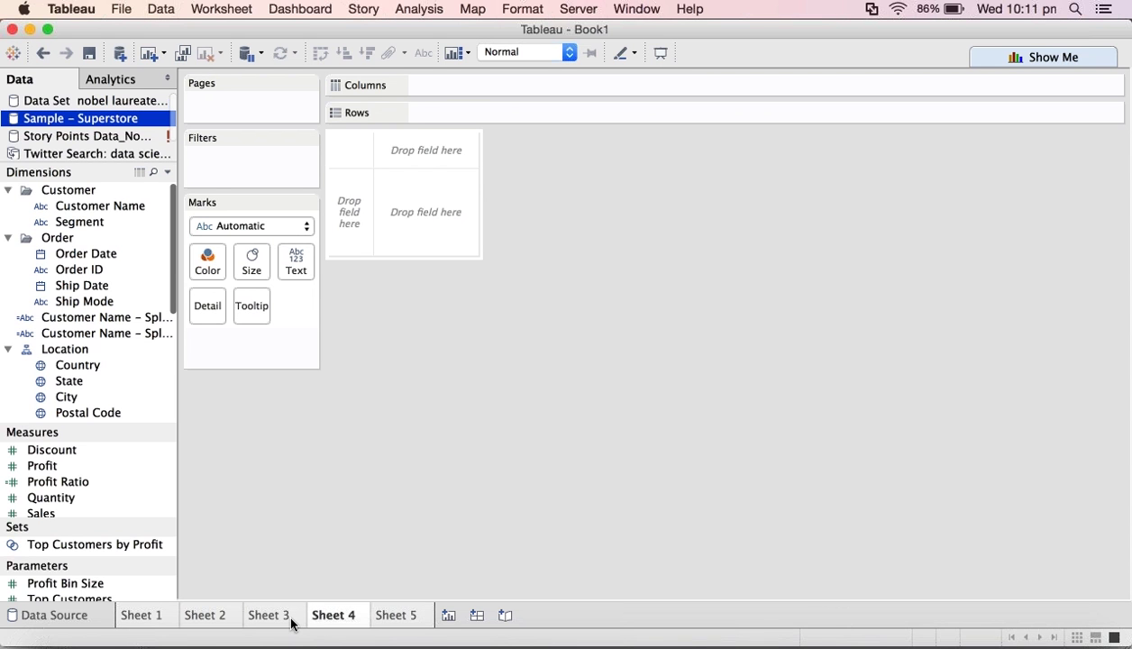
click(288, 620)
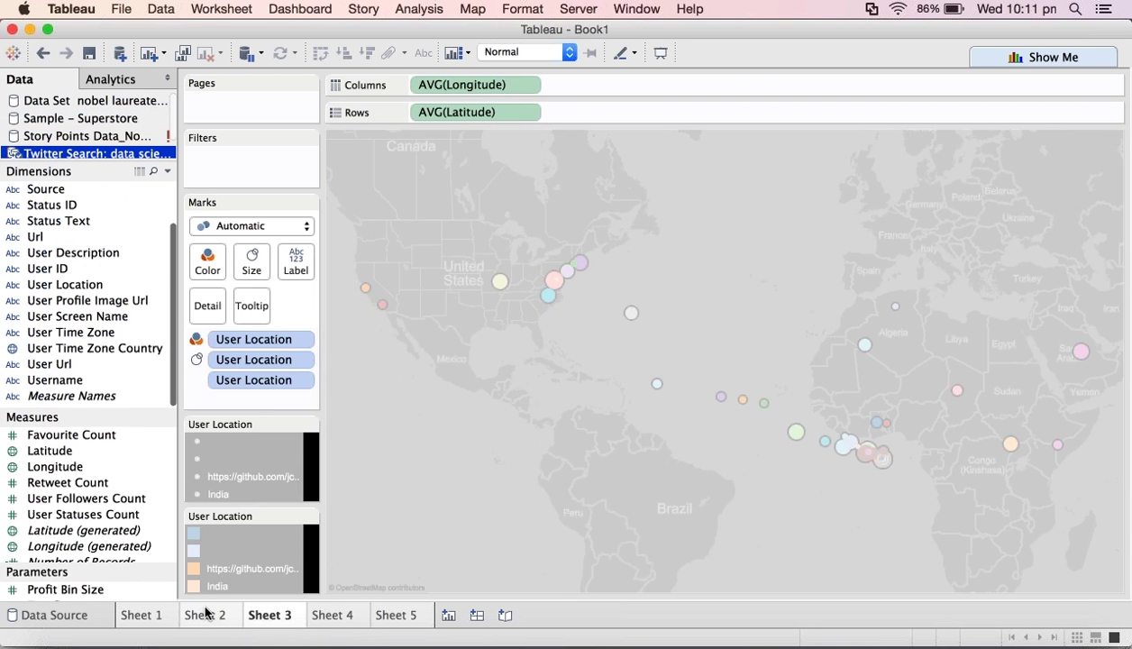
click(205, 615)
click(278, 617)
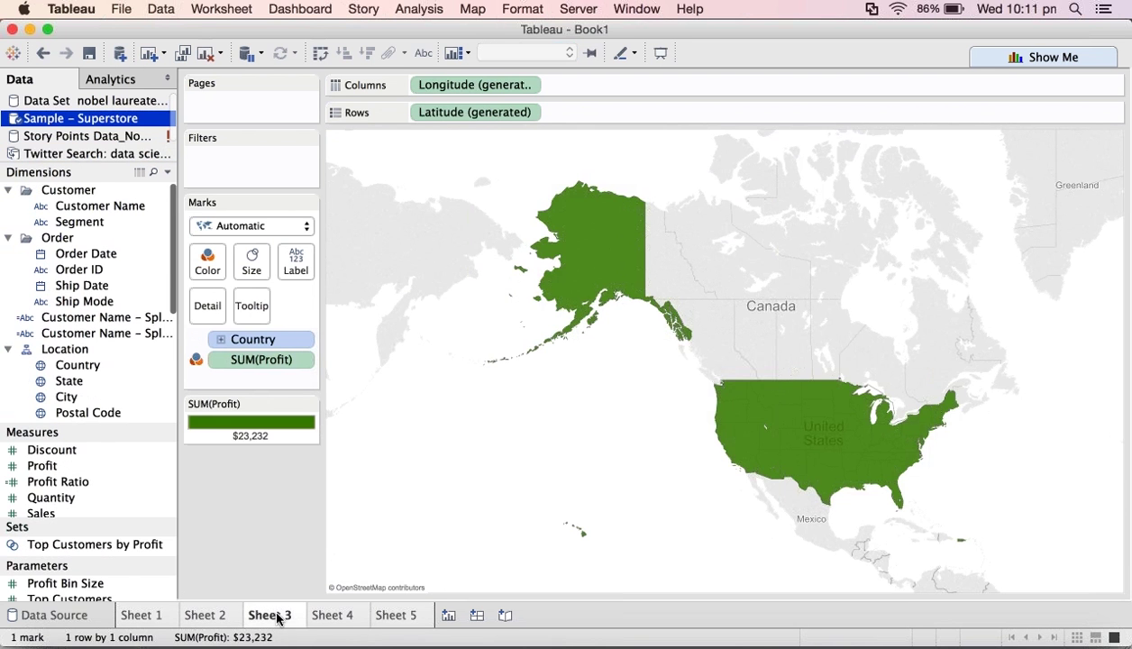
click(230, 616)
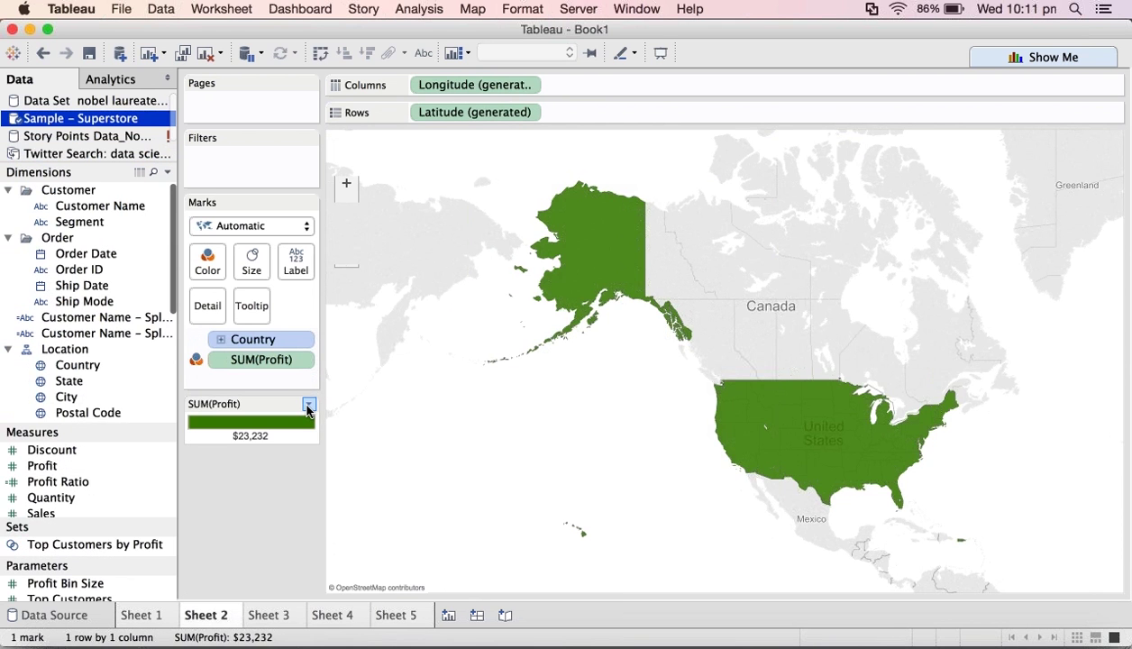
Step: Examine the available palettes and the advanced start, end and center options for the SUM(Profit) color legend
click(308, 405)
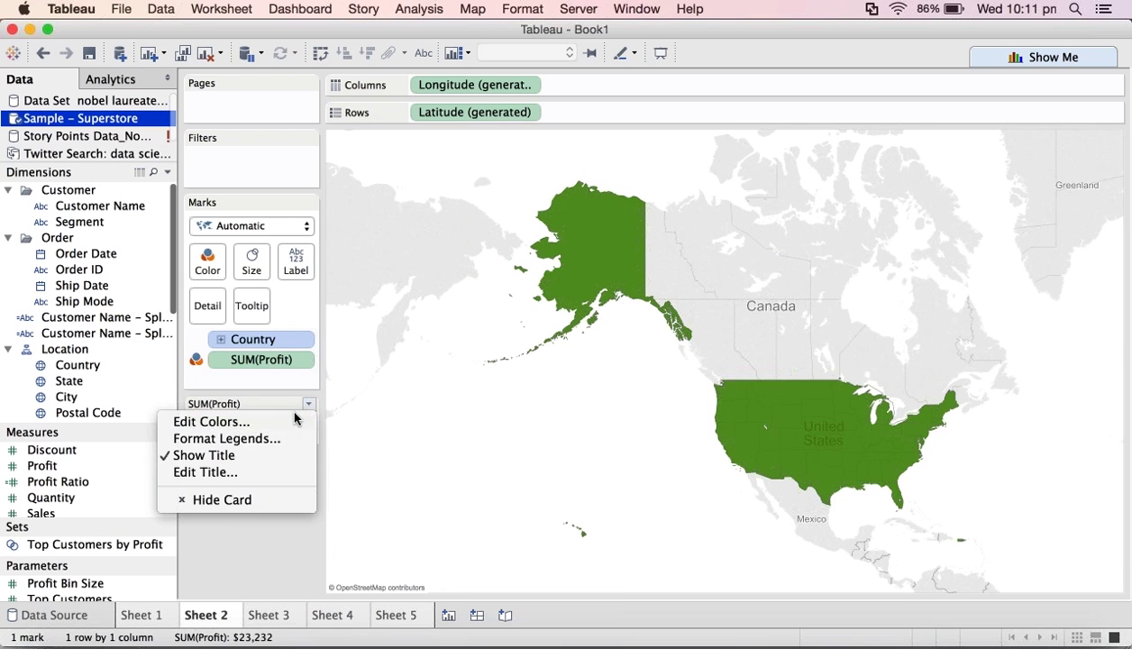
click(276, 425)
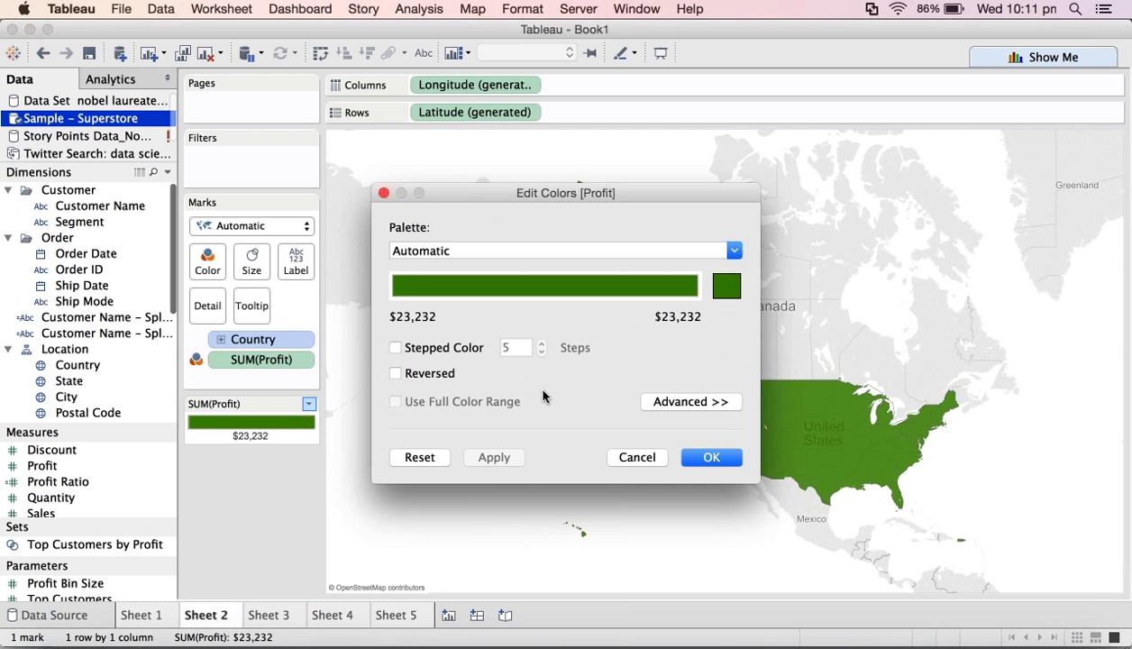
click(735, 251)
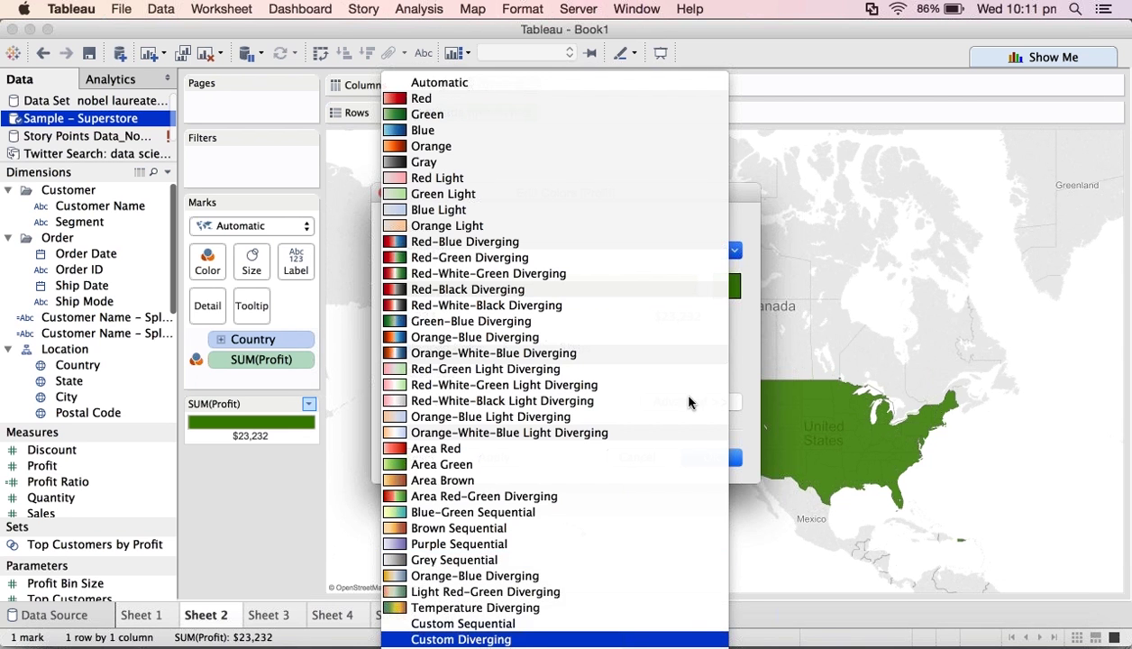
click(747, 354)
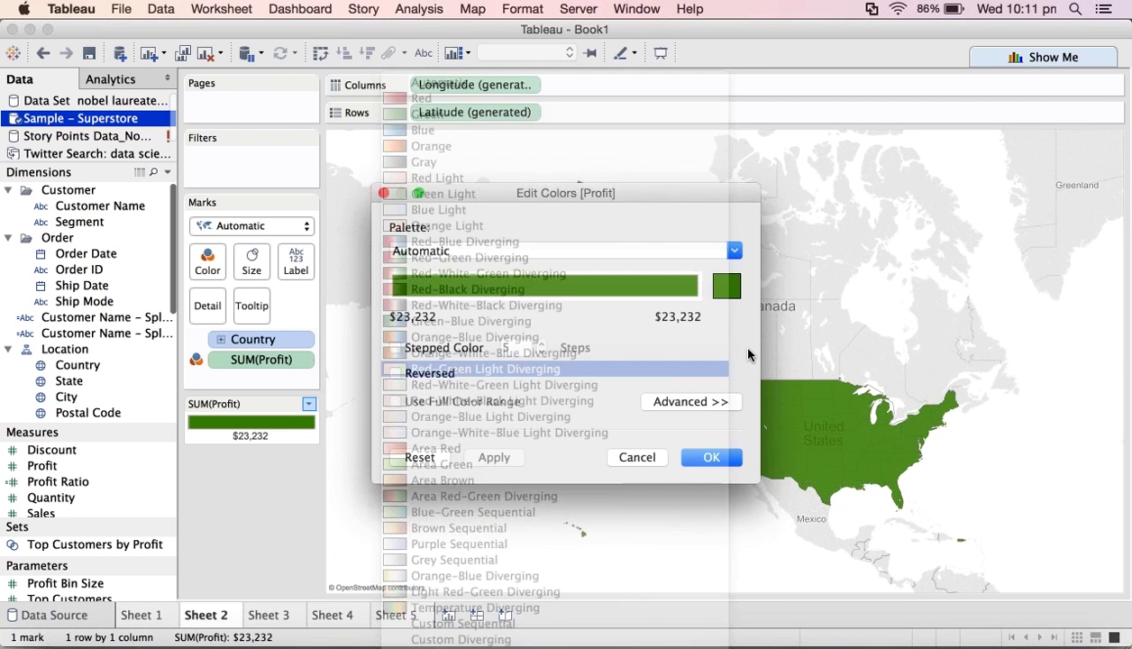
click(706, 405)
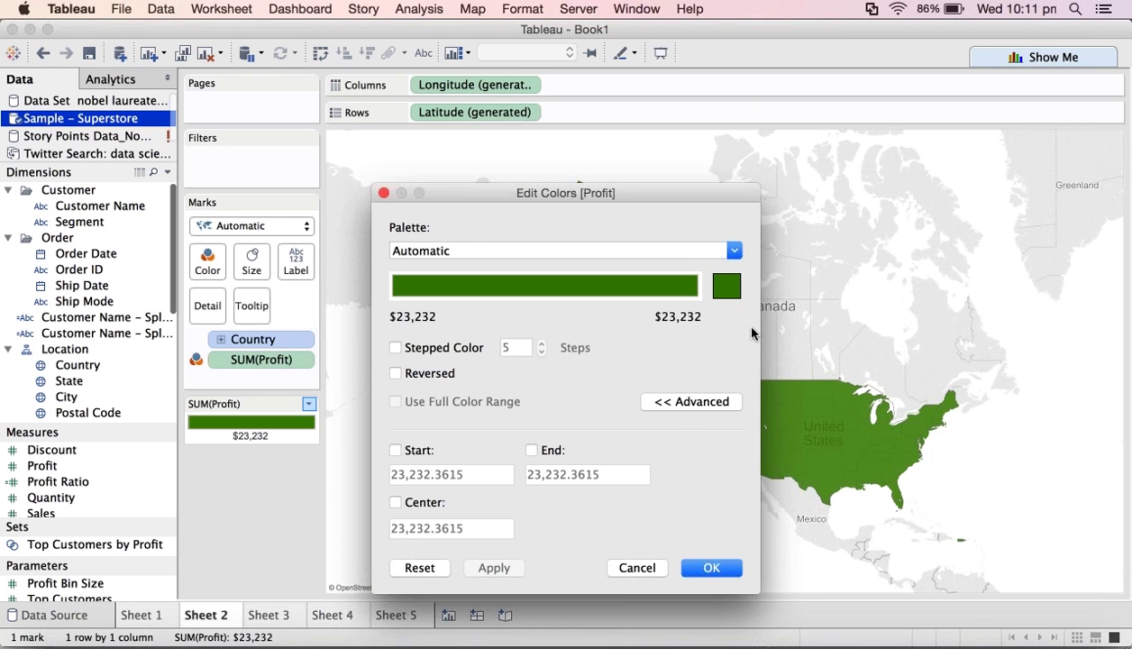
click(637, 568)
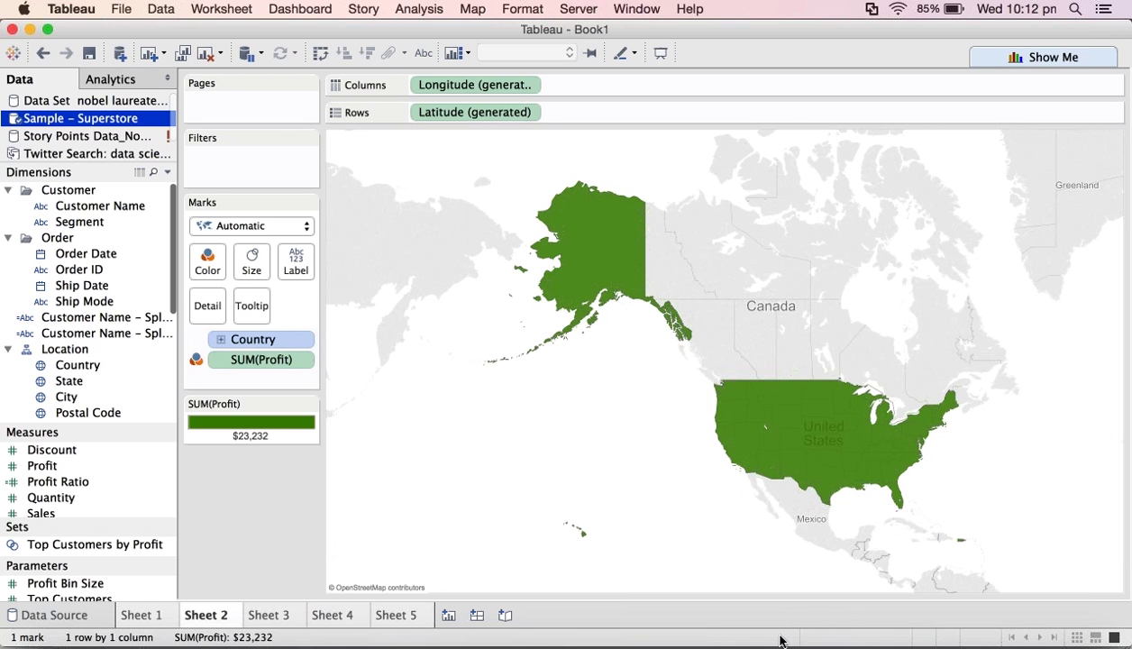
Step: View the trend model description for the Profit versus Sales scatter plot on Sheet 1, enlarged to full size
click(136, 618)
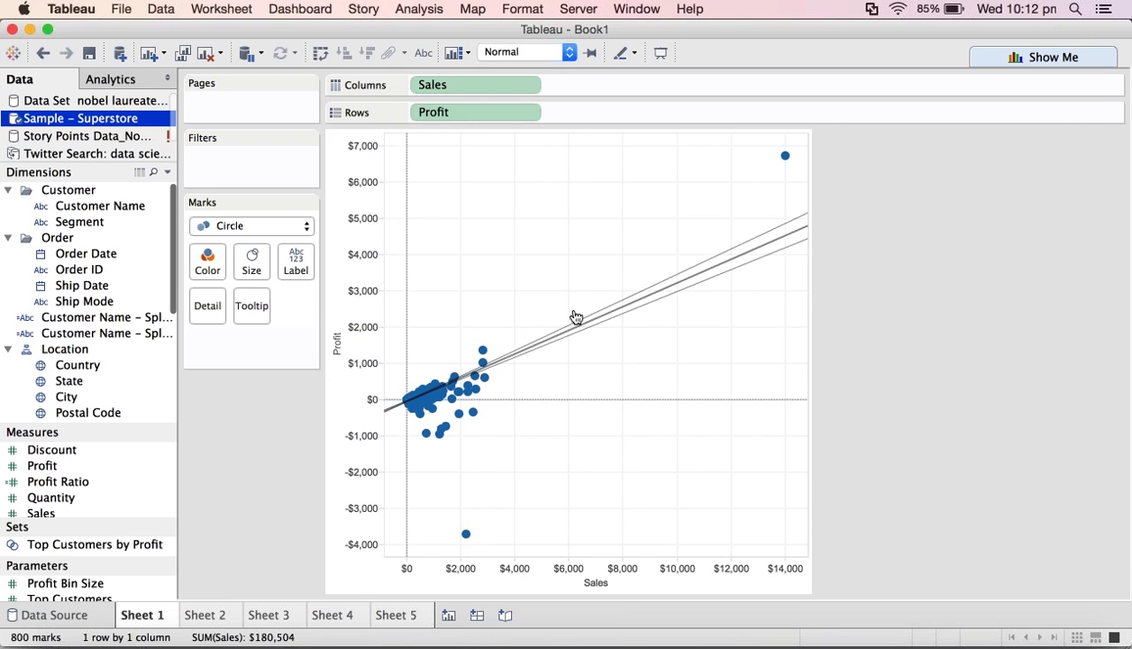
mouse_move(578, 320)
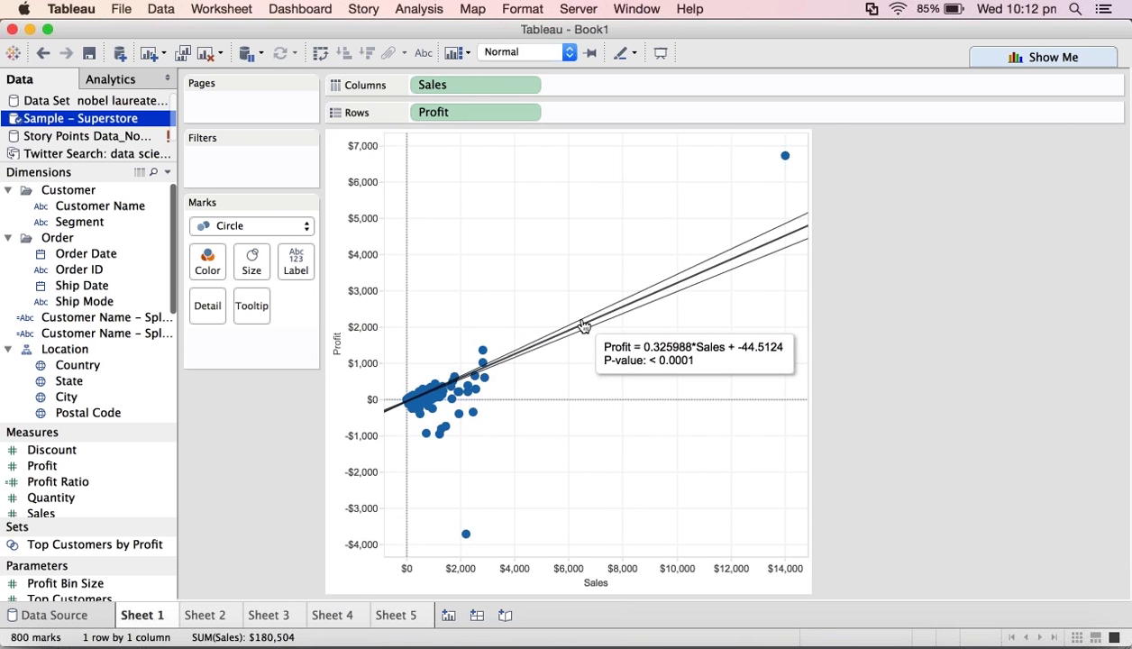
click(584, 324)
right_click(581, 323)
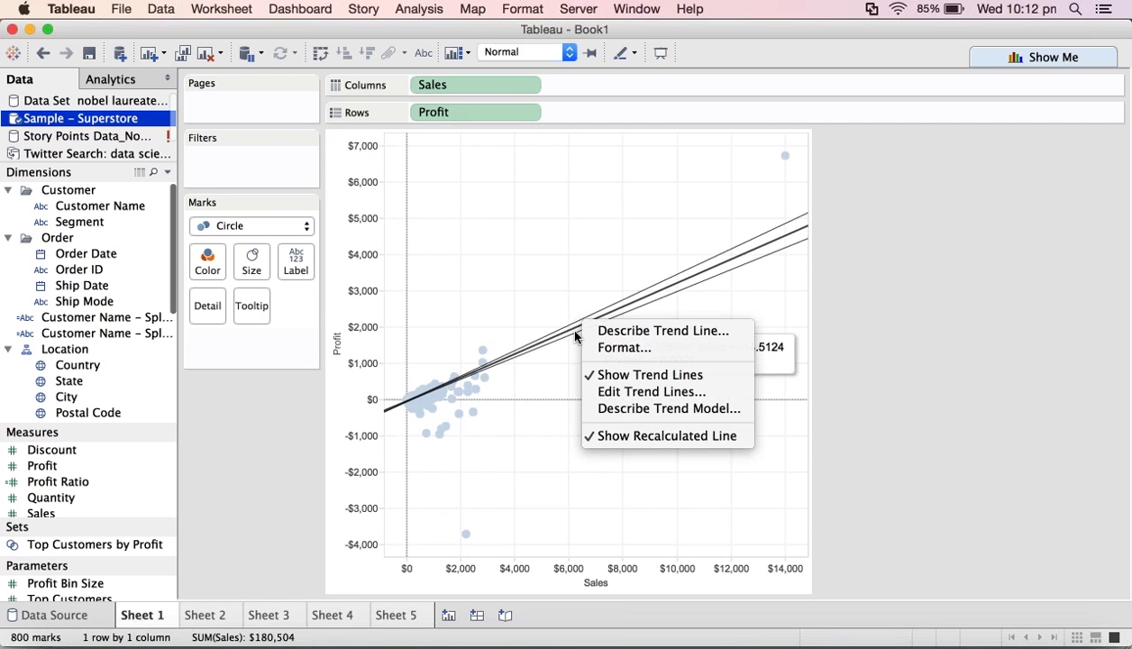
click(637, 410)
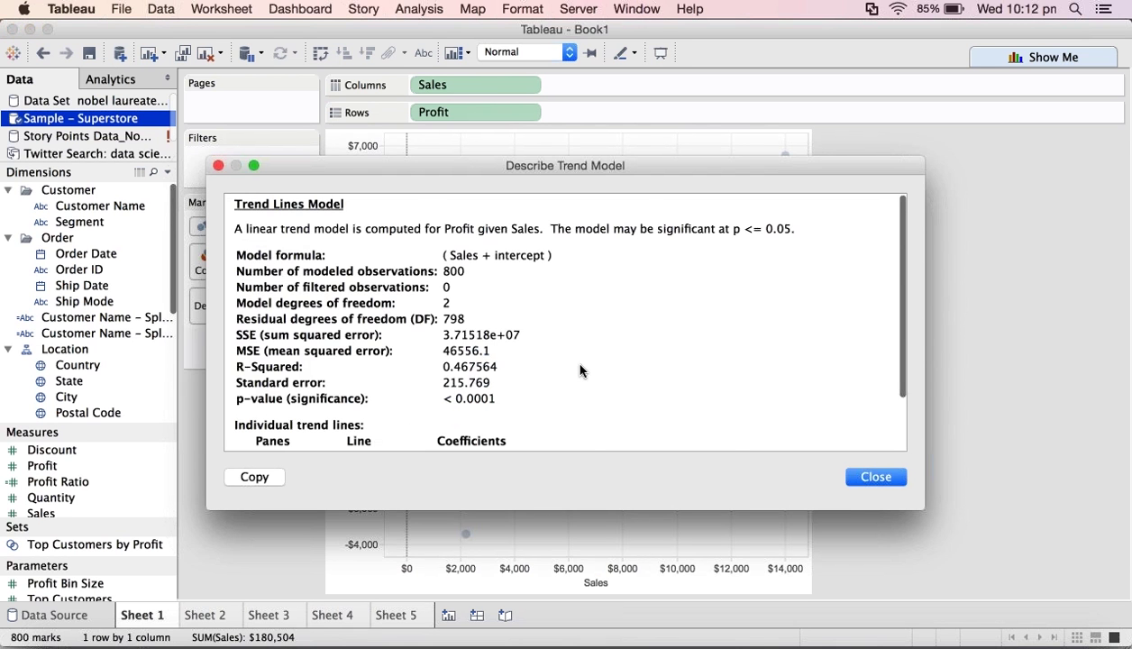
scroll(580, 371, down, 1)
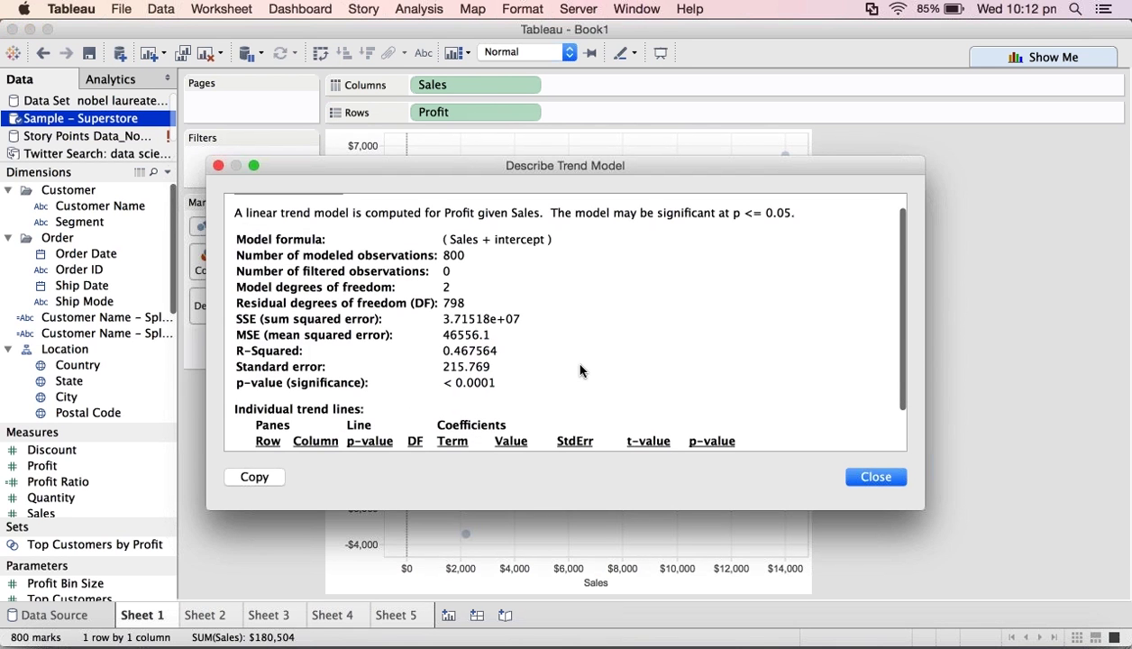
scroll(580, 370, up, 1)
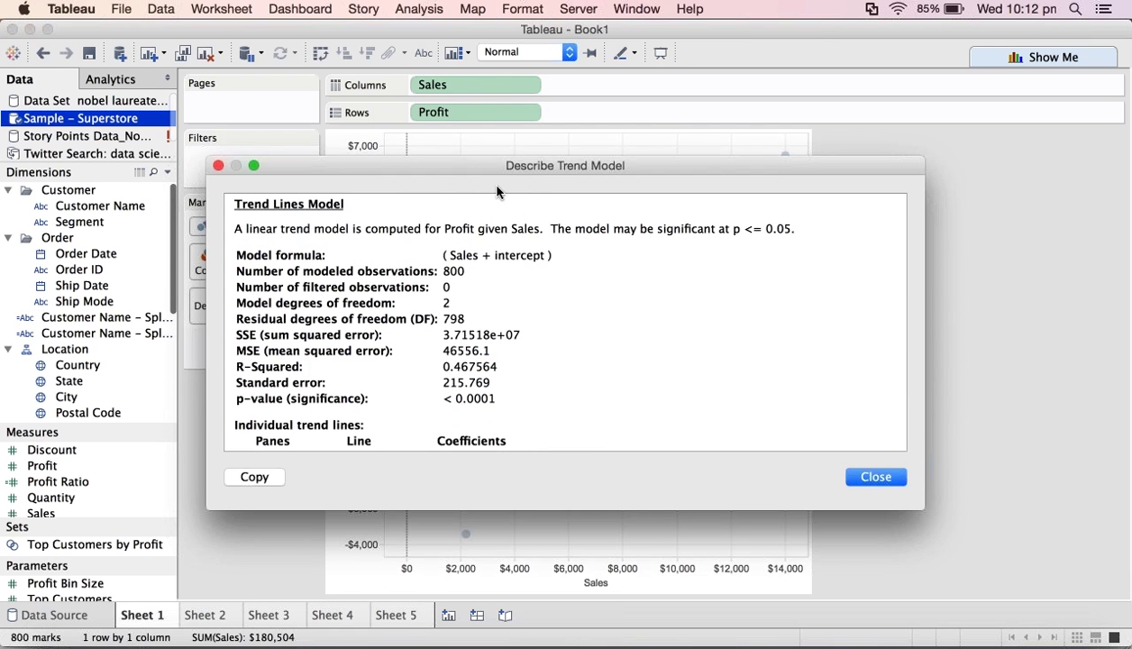
click(255, 166)
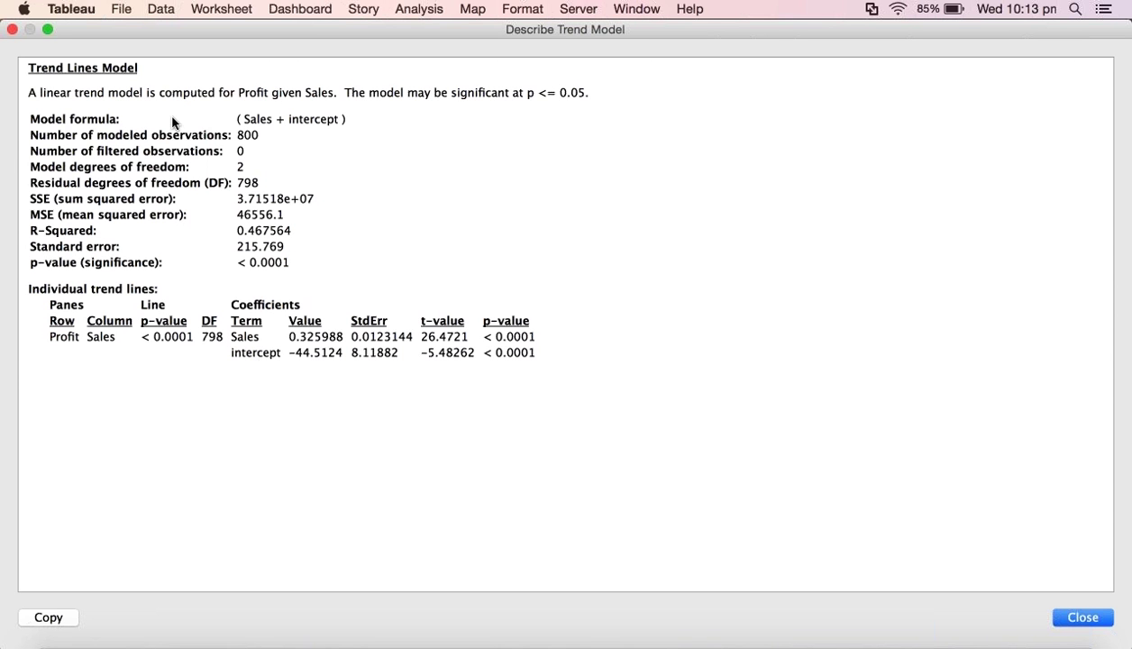
Step: Close the trend model description and examine the trend line's equation and p-value on the Profit versus Sales scatter plot
click(13, 31)
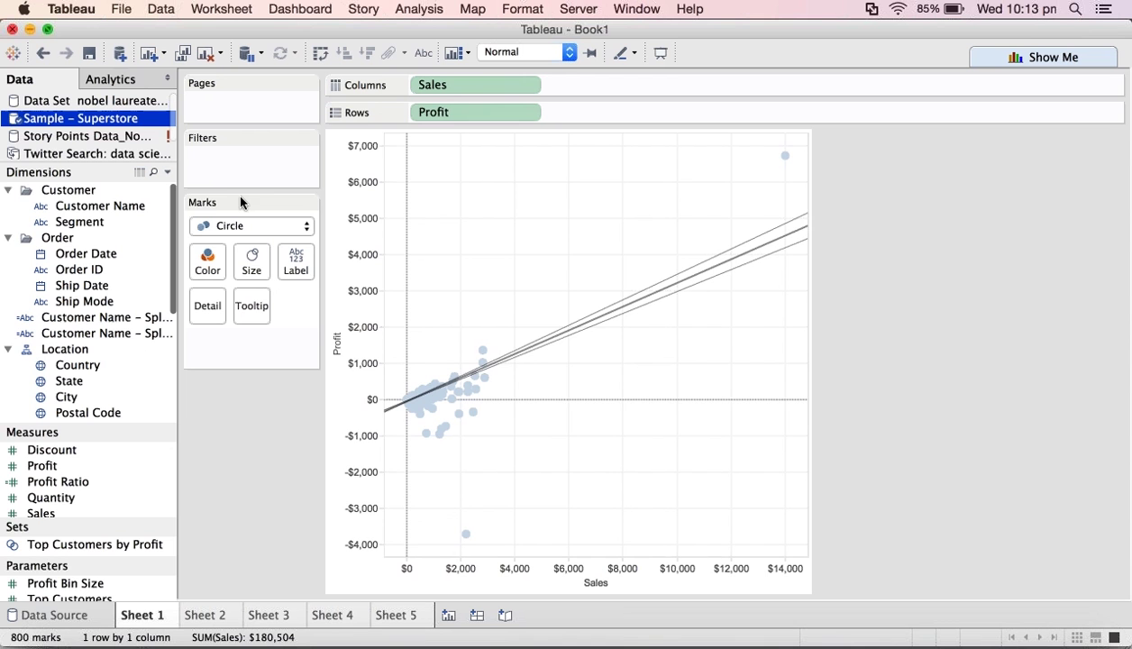
mouse_move(510, 361)
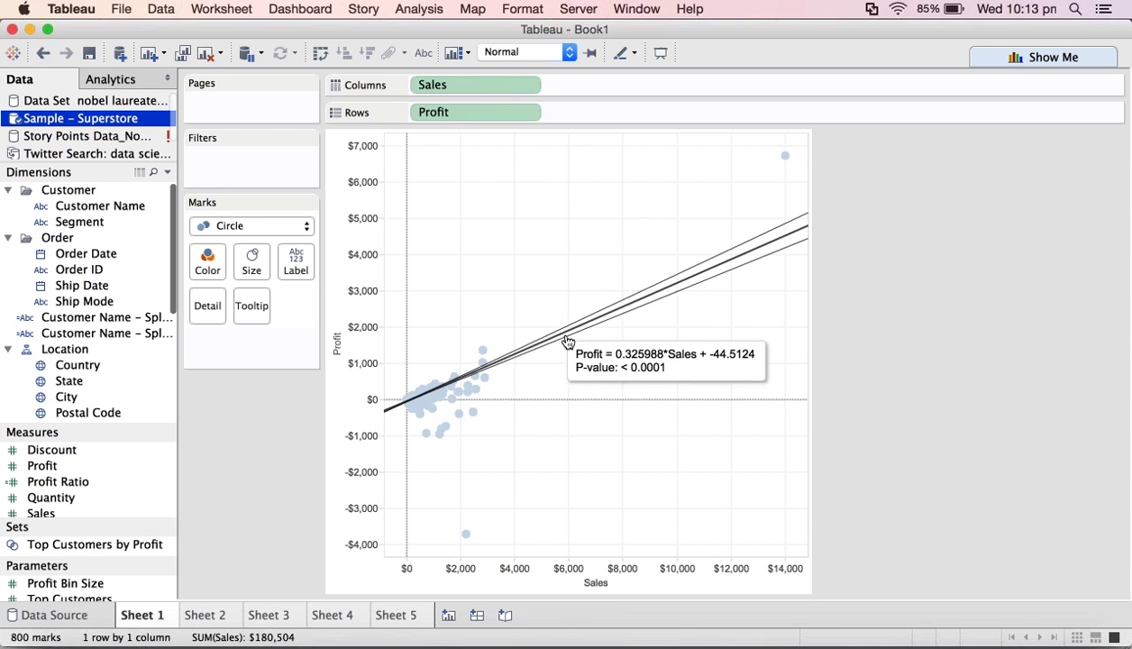
mouse_move(564, 353)
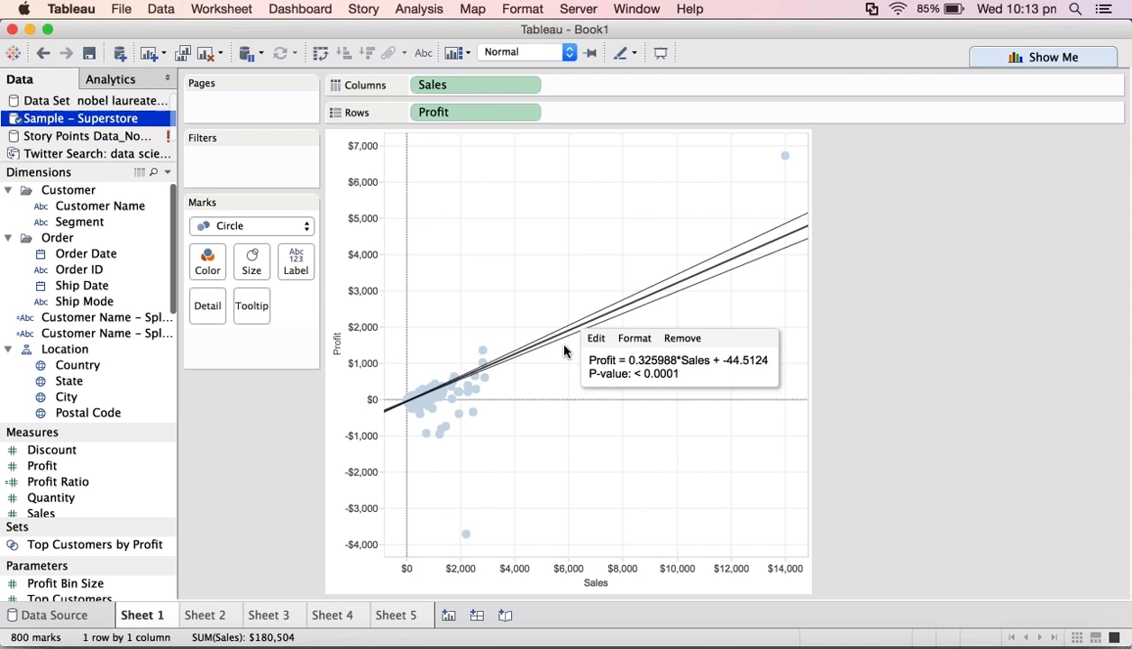
click(301, 463)
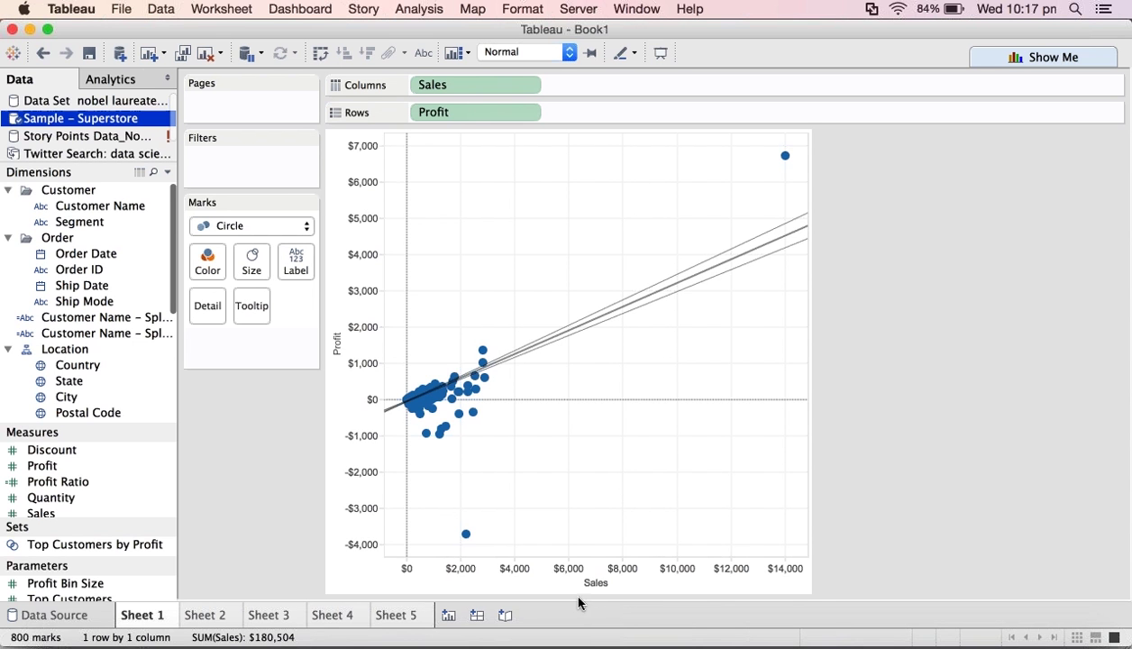
Step: Build a histogram of Profit on the empty Sheet 5
click(401, 615)
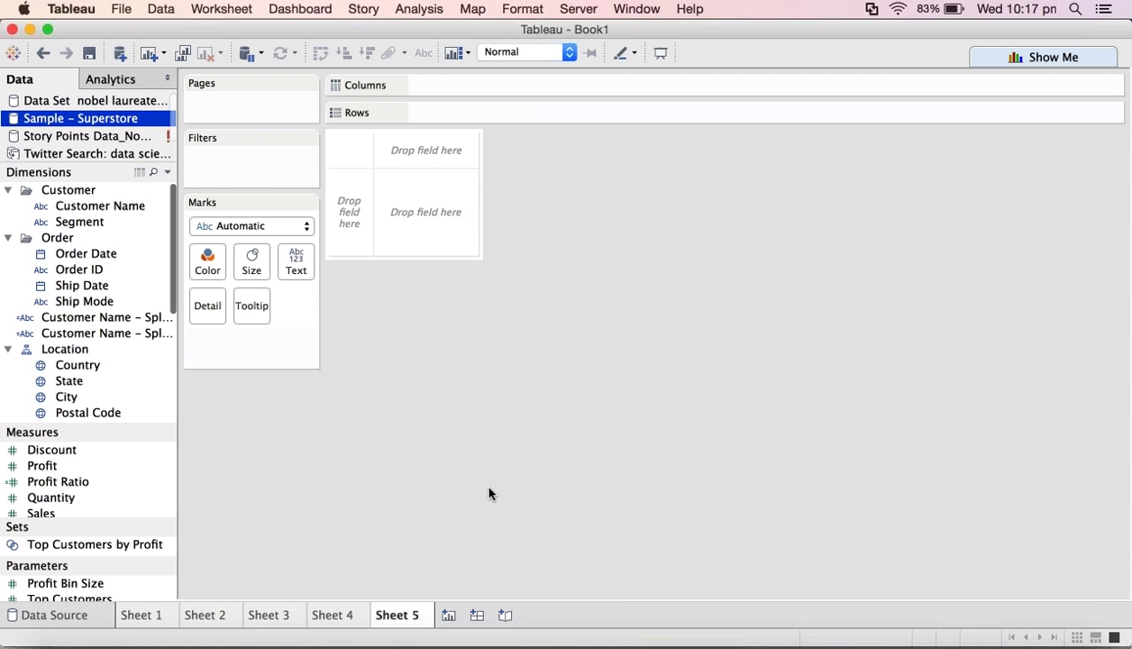
click(99, 467)
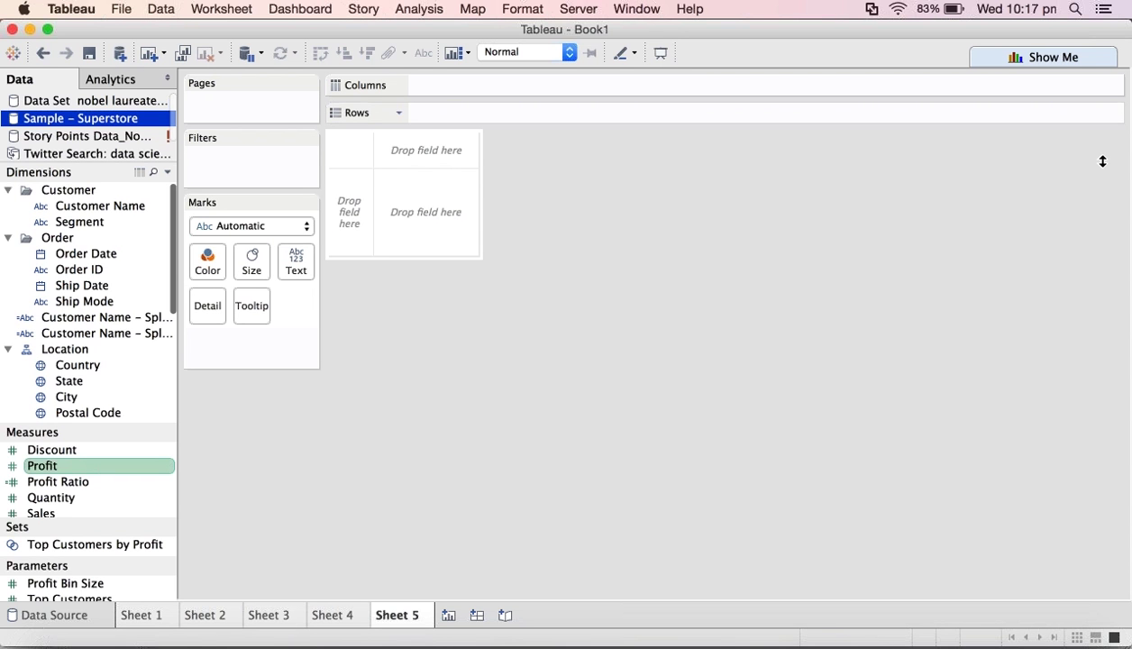
click(1034, 59)
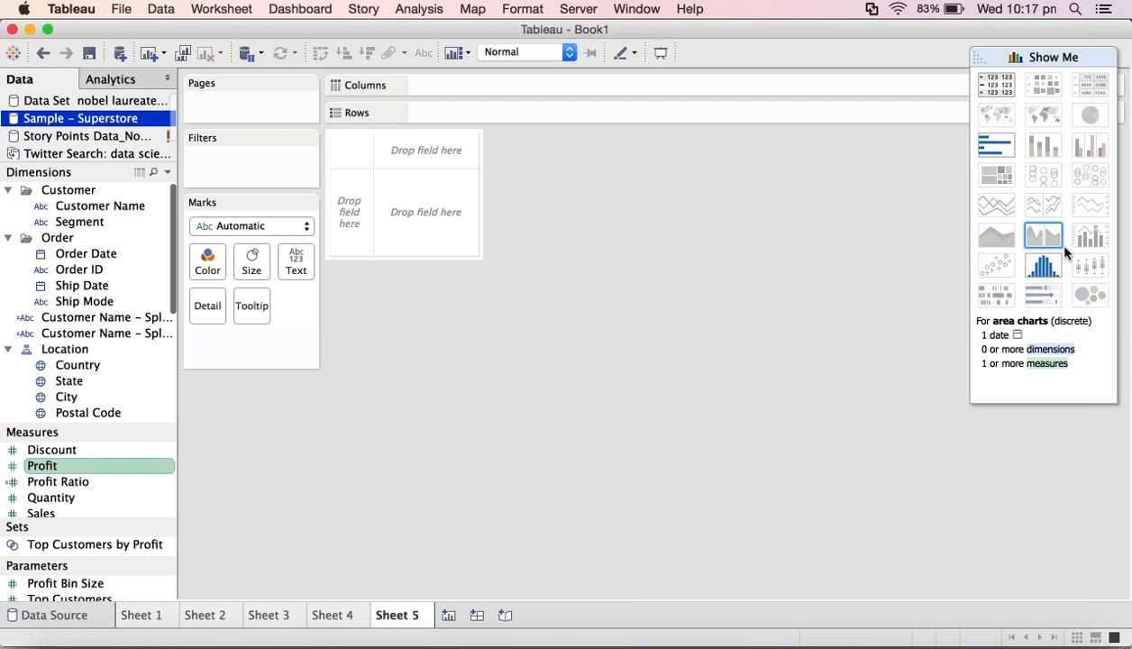
click(1046, 266)
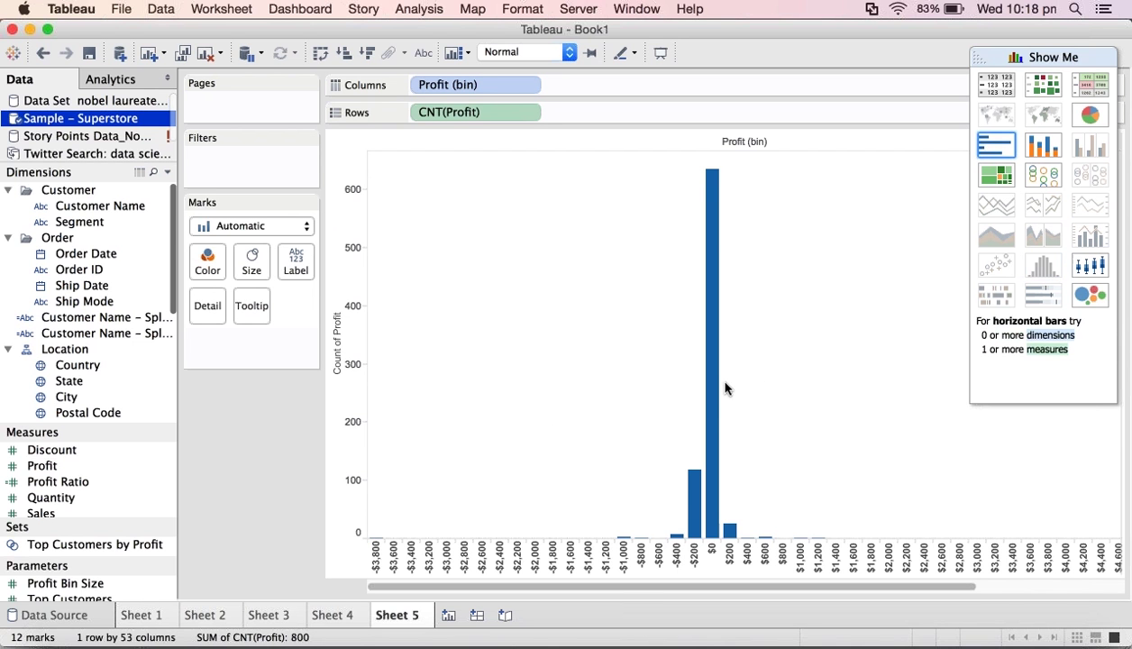
mouse_move(716, 394)
Step: Create a bin field from the Profit measure using the suggested bin size of 283
click(132, 465)
right_click(132, 465)
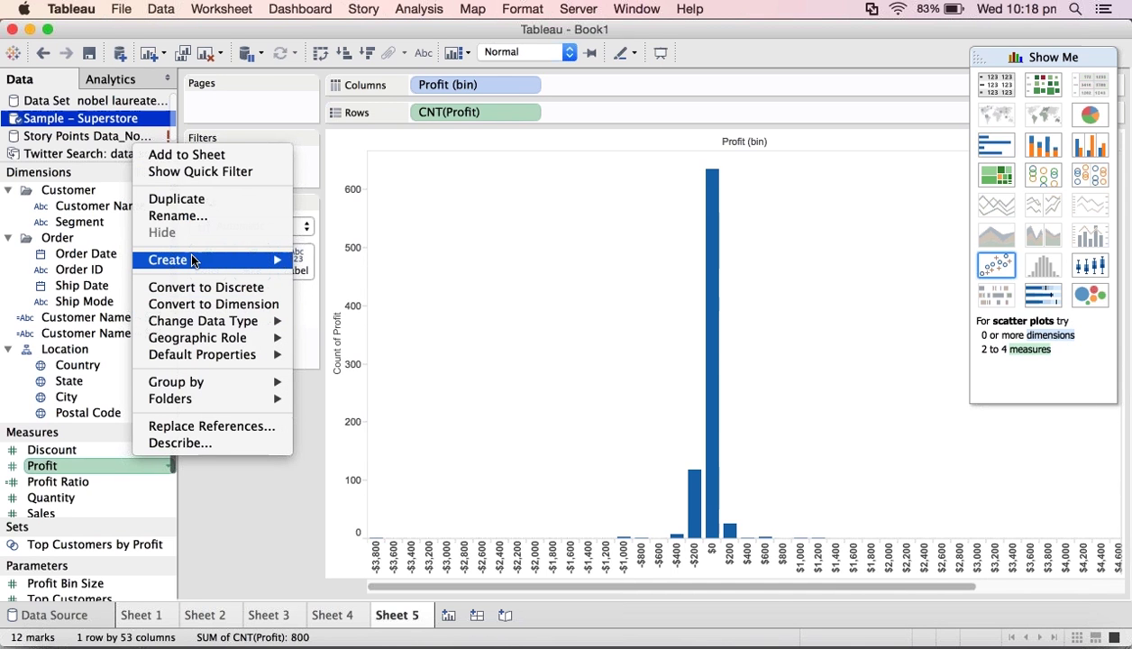
mouse_move(192, 258)
click(352, 299)
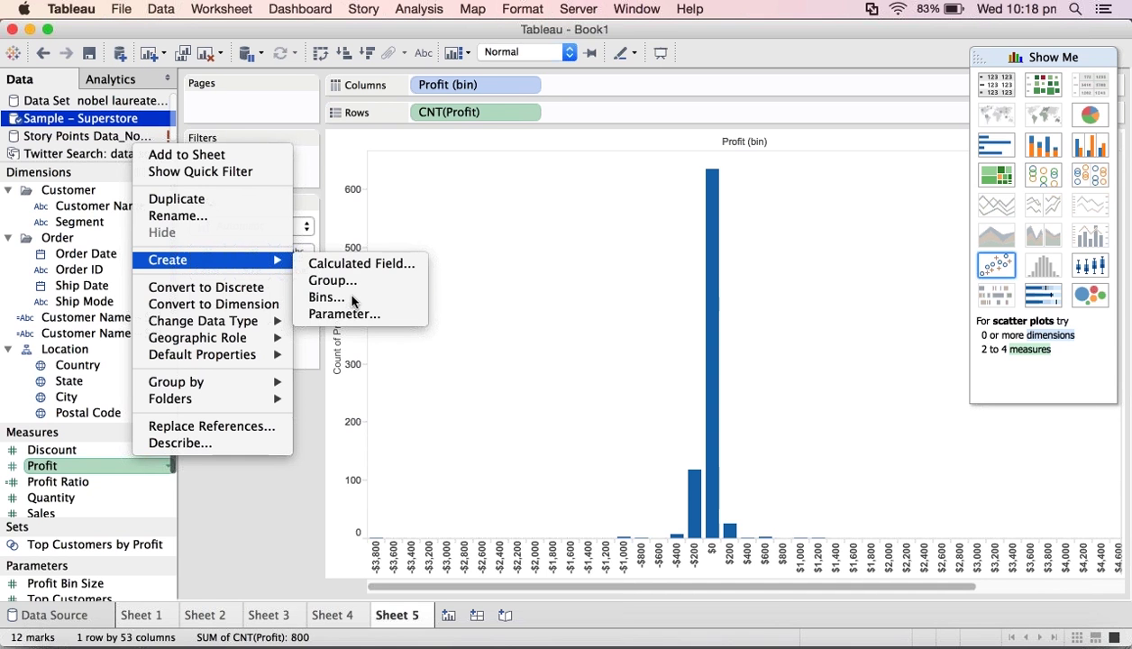
click(353, 301)
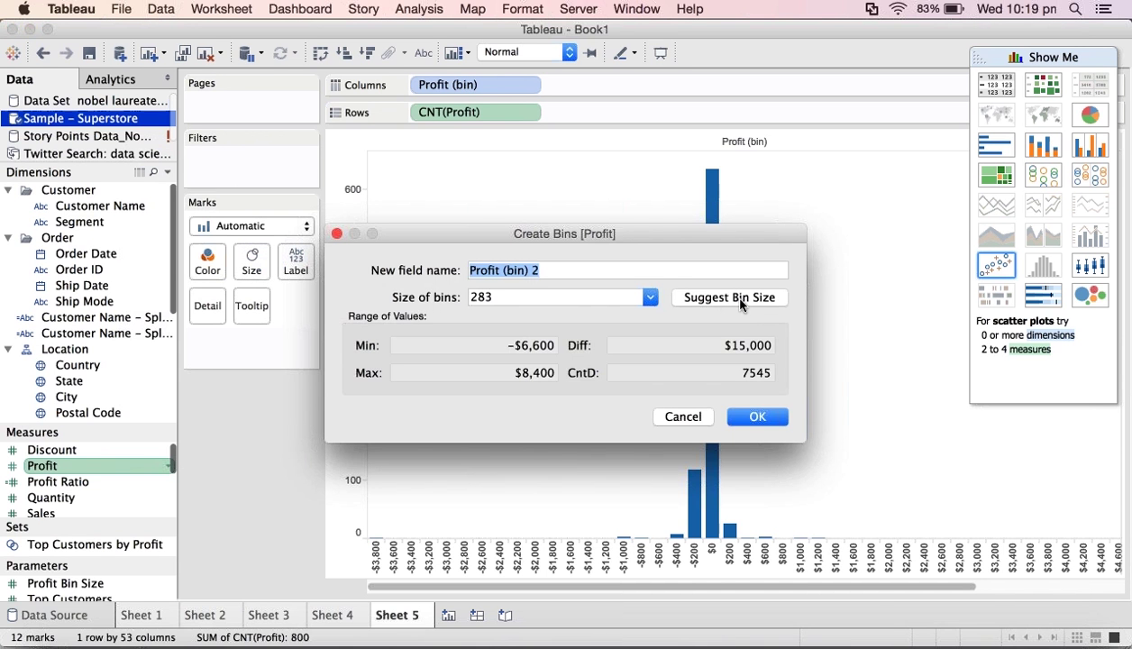
click(741, 304)
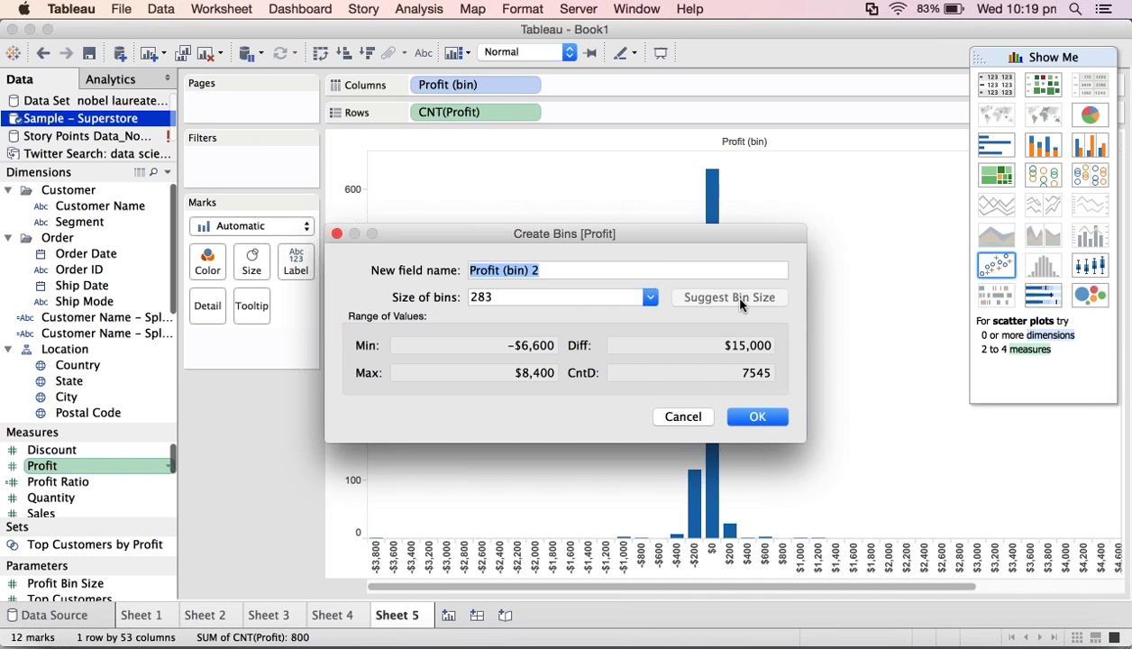
click(758, 420)
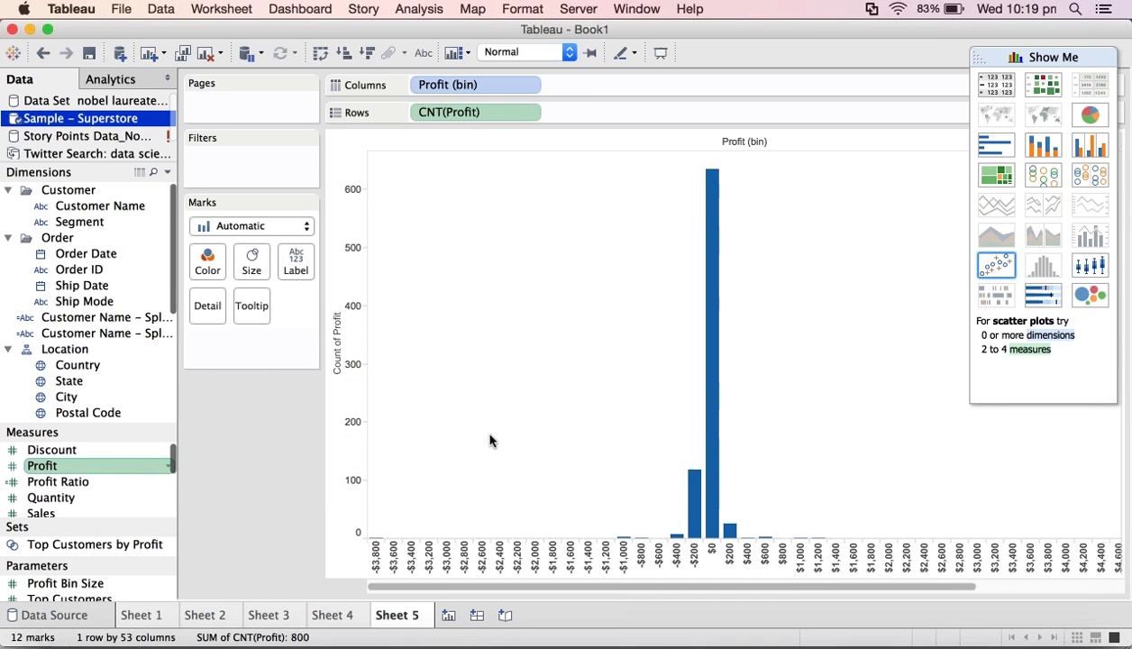
click(489, 440)
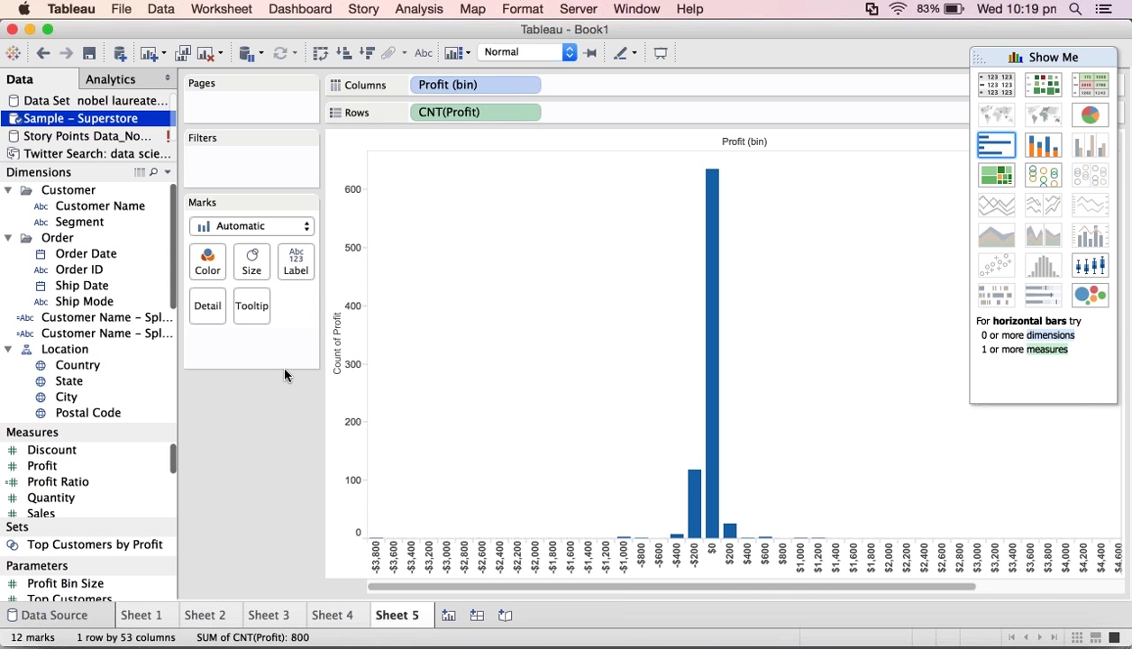
Step: Add a new worksheet and chart Sales and Profit as rows against Country as the column
click(448, 616)
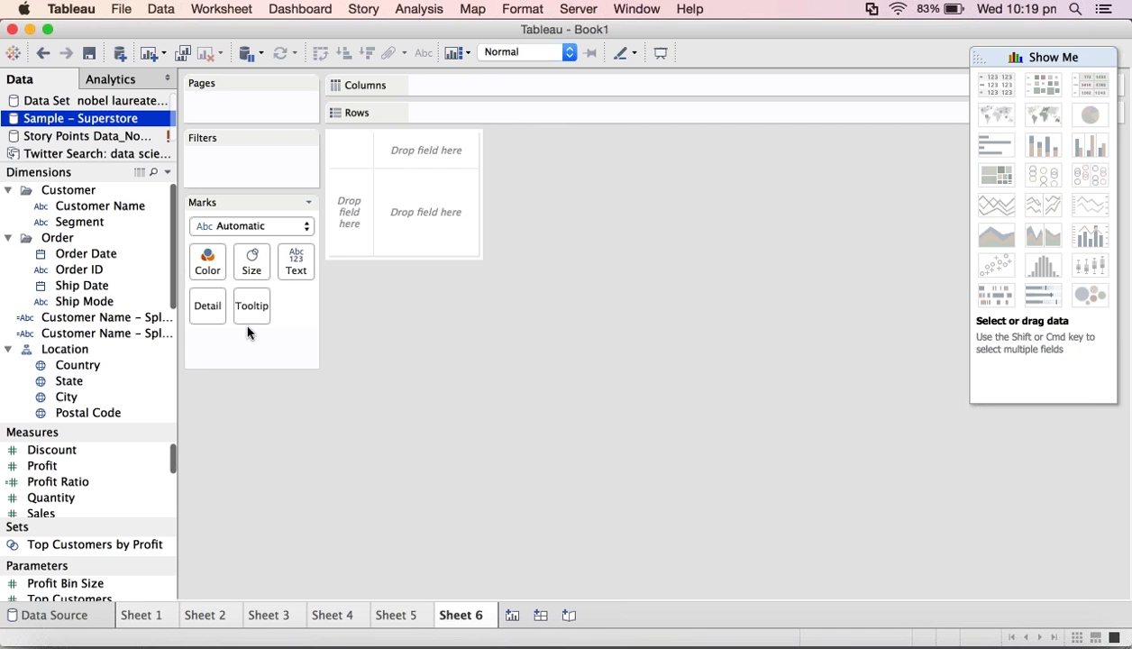
click(94, 368)
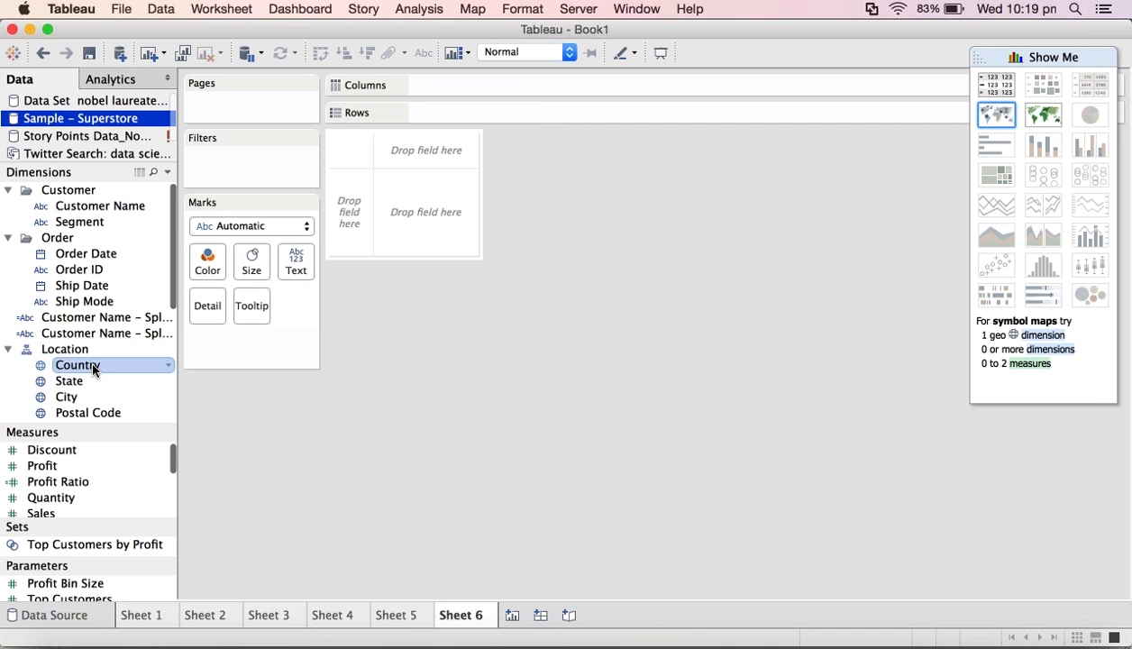
drag(93, 367, 94, 371)
drag(370, 204, 493, 89)
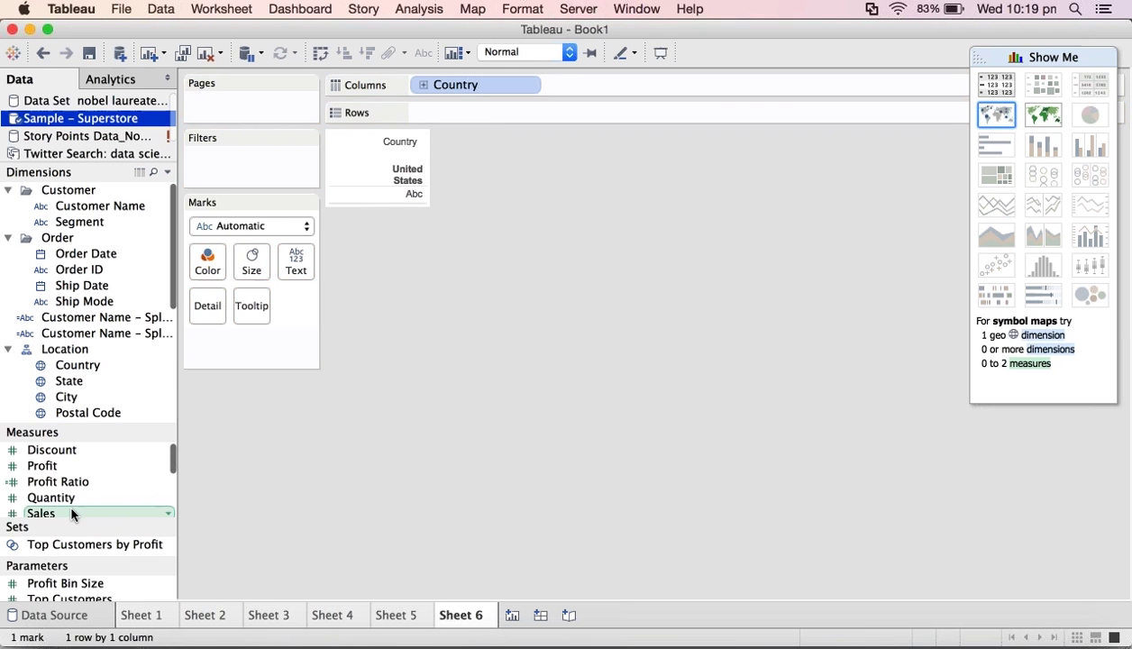
mouse_move(72, 509)
mouse_down()
mouse_move(311, 352)
mouse_move(494, 104)
mouse_move(487, 112)
mouse_up()
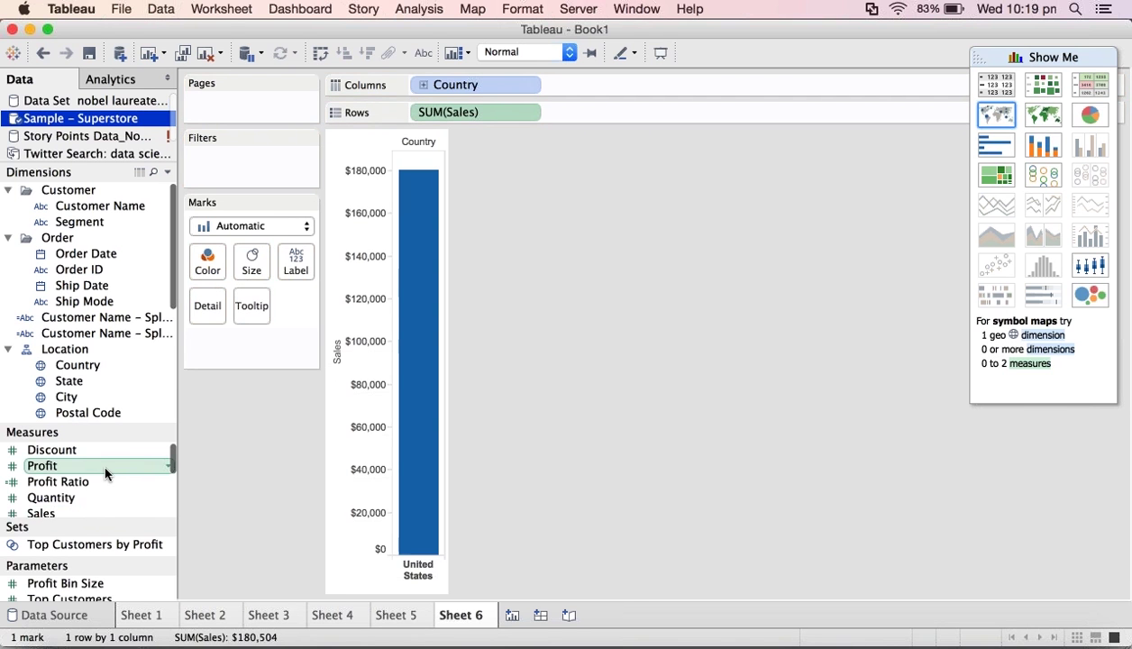
drag(105, 469, 707, 116)
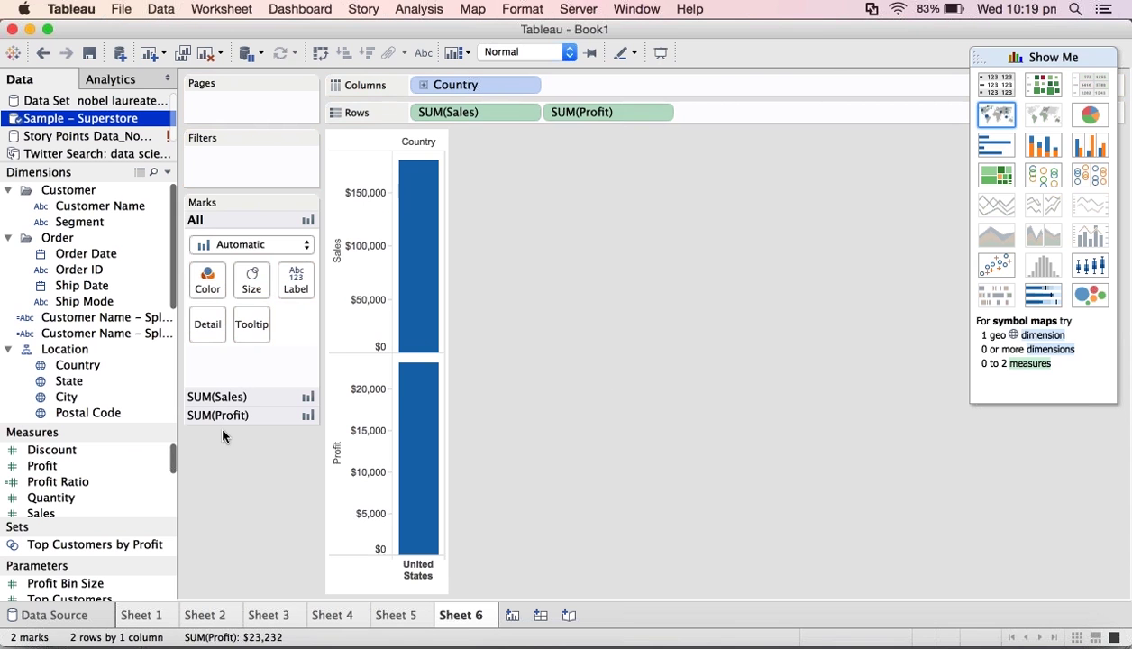
Step: Convert the Sales and Profit chart to a scatter plot and turn off measure aggregation
click(1007, 263)
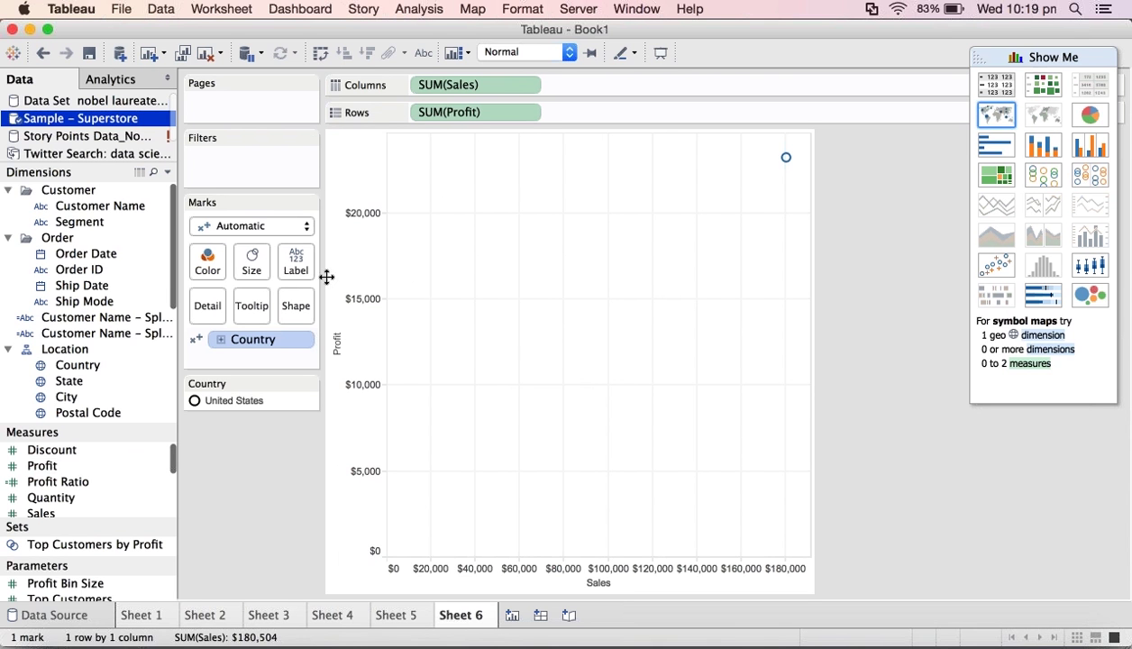
click(415, 9)
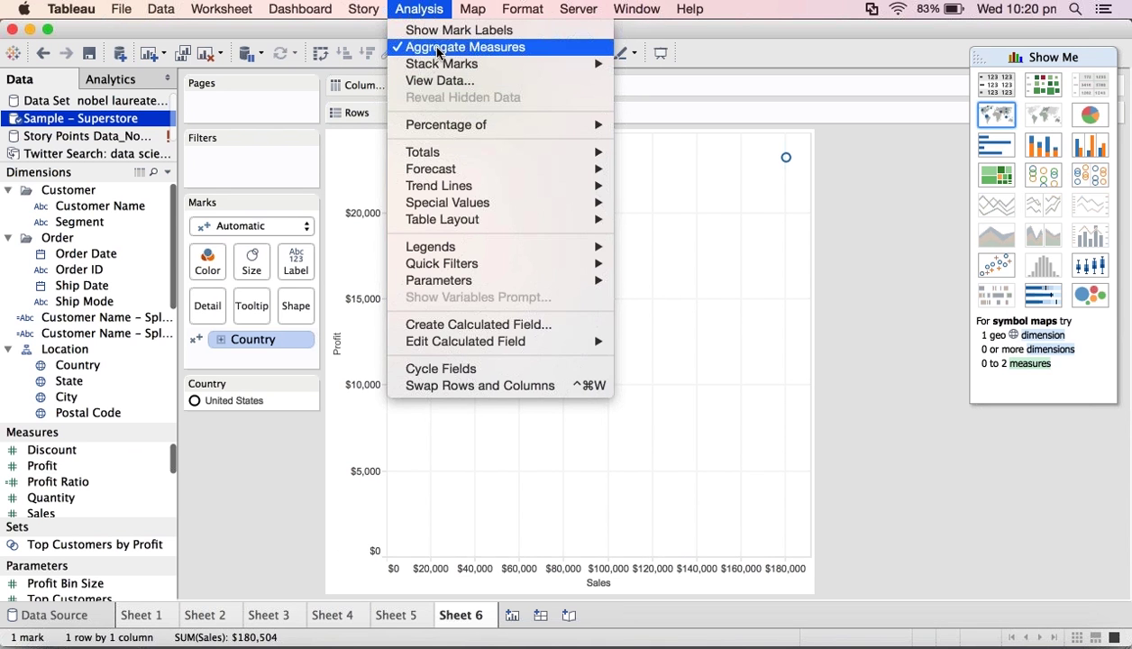
click(438, 49)
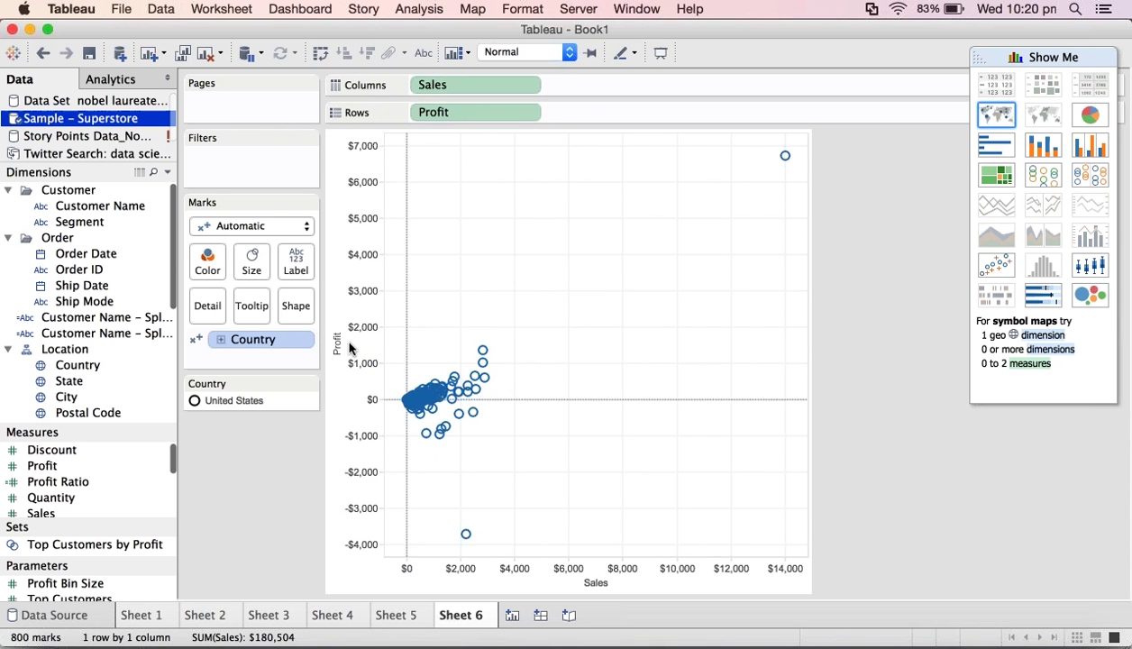
click(409, 11)
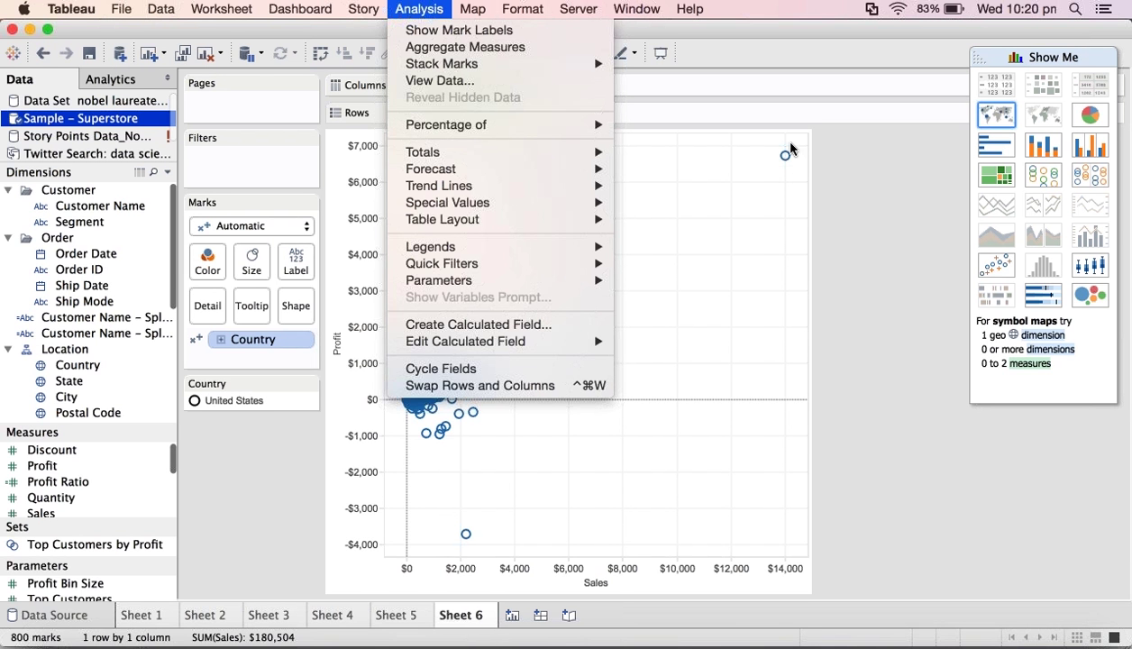
click(817, 181)
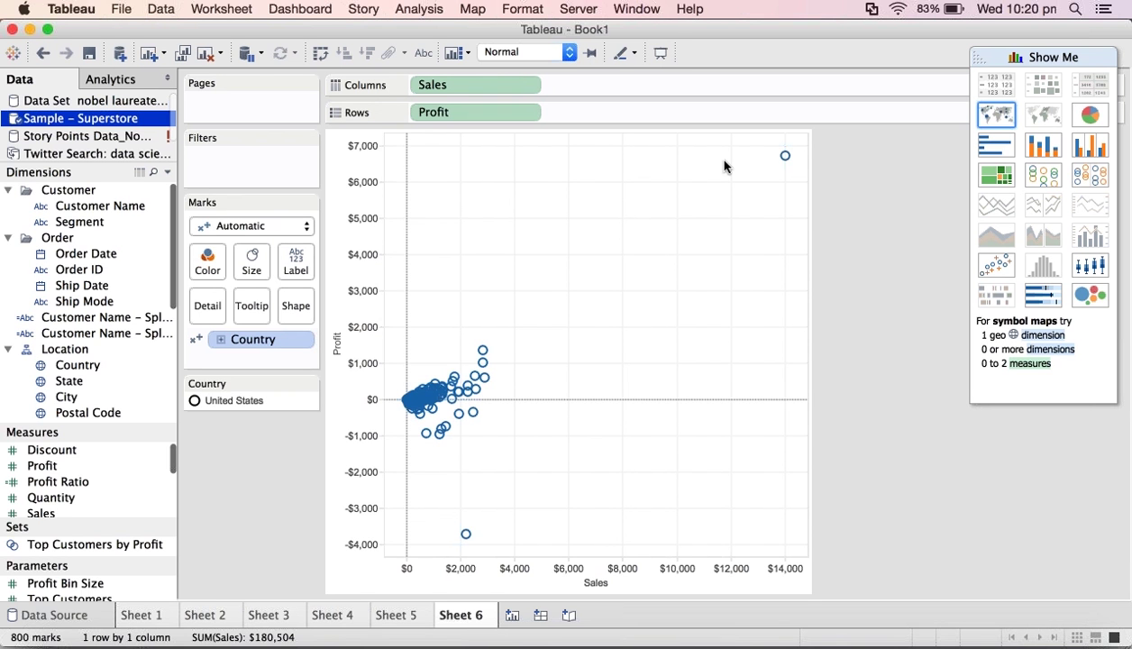
mouse_move(773, 143)
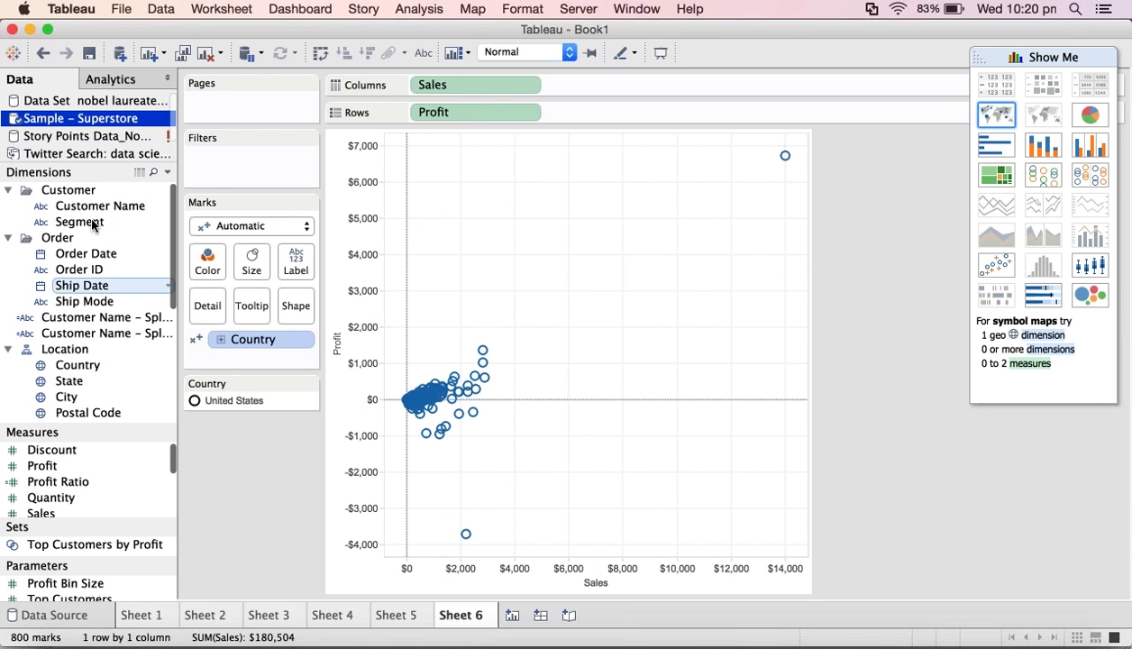
Step: Try a formula condition starting with the AVG function in a State filter, and cancel the filter
click(87, 383)
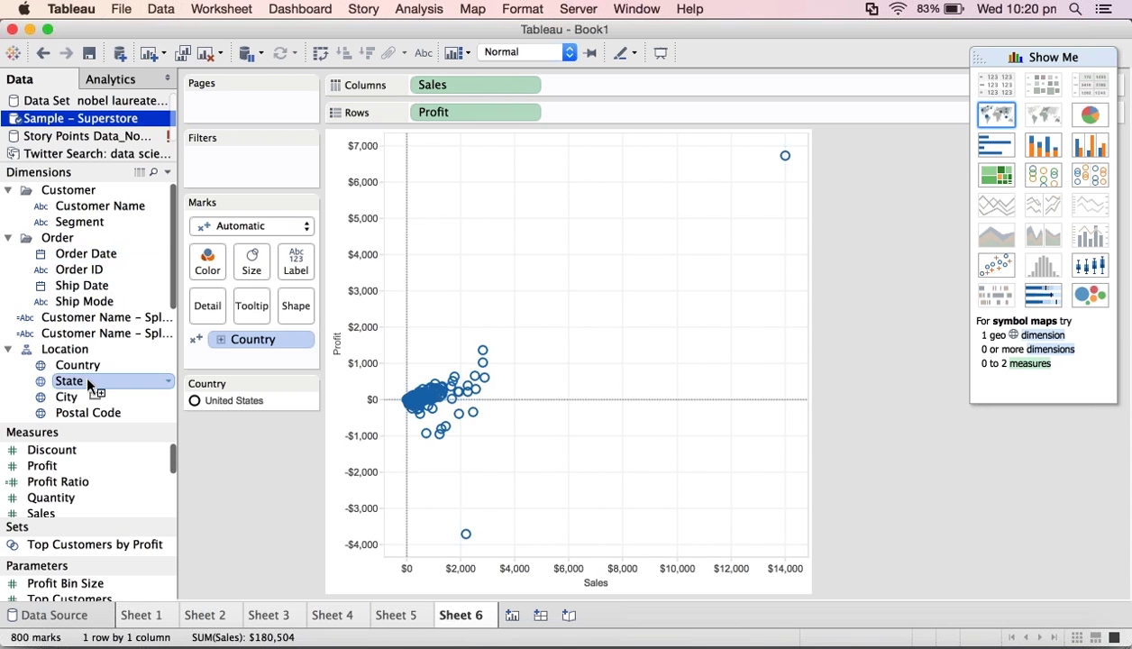
drag(87, 383, 243, 155)
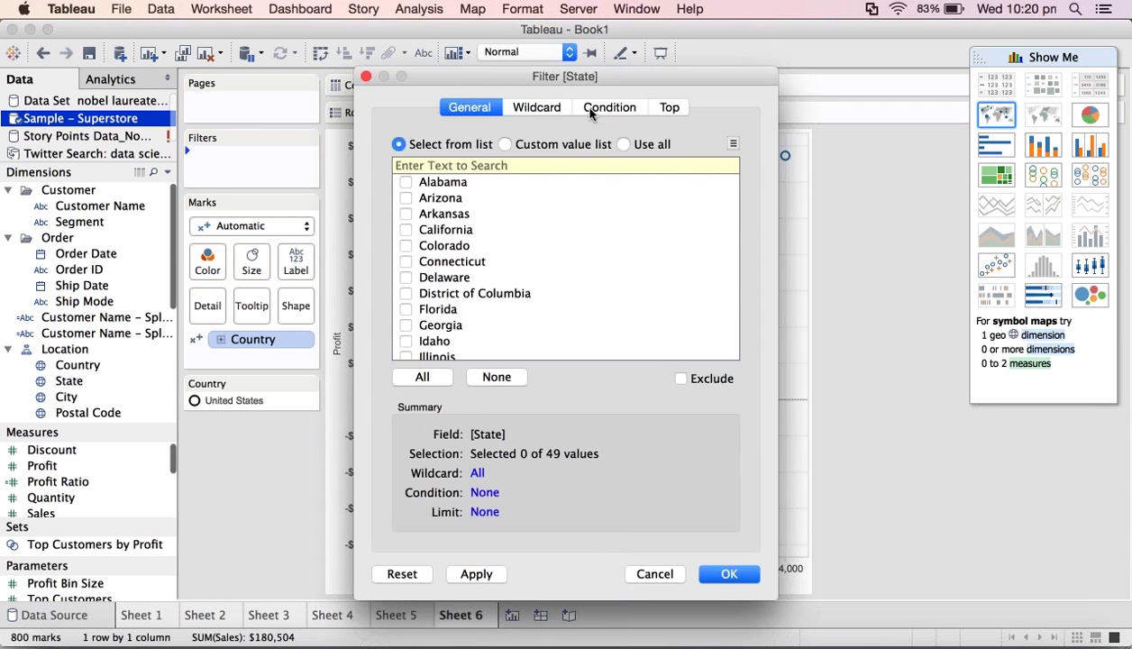
click(609, 107)
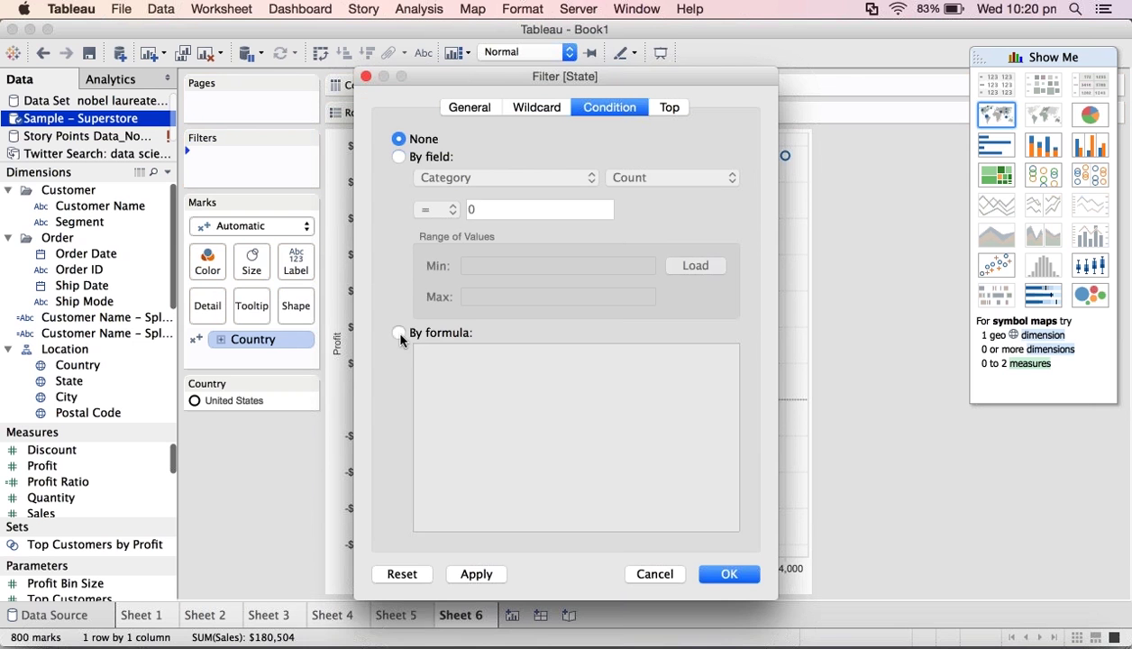
click(399, 334)
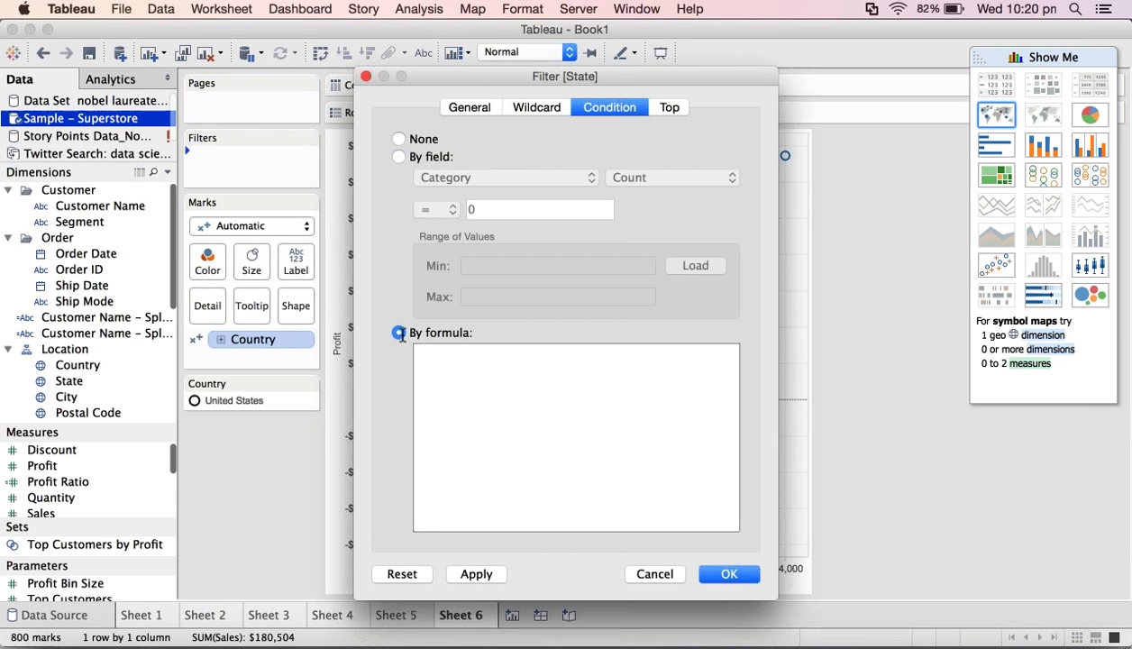
key(ctrl+space)
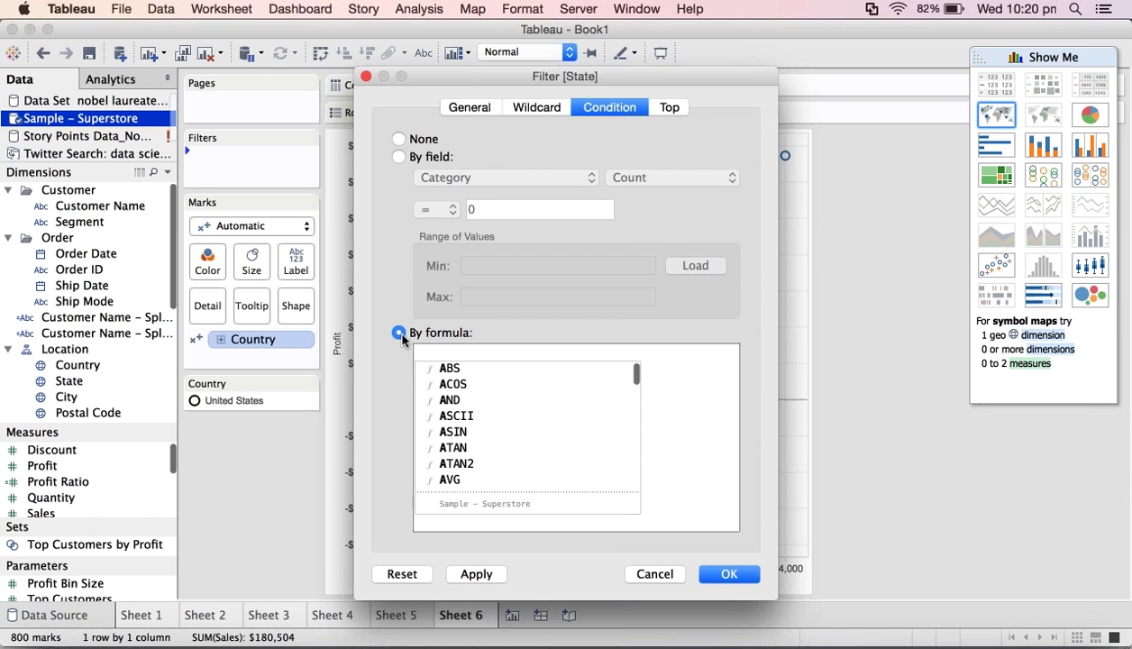
text(AVG)
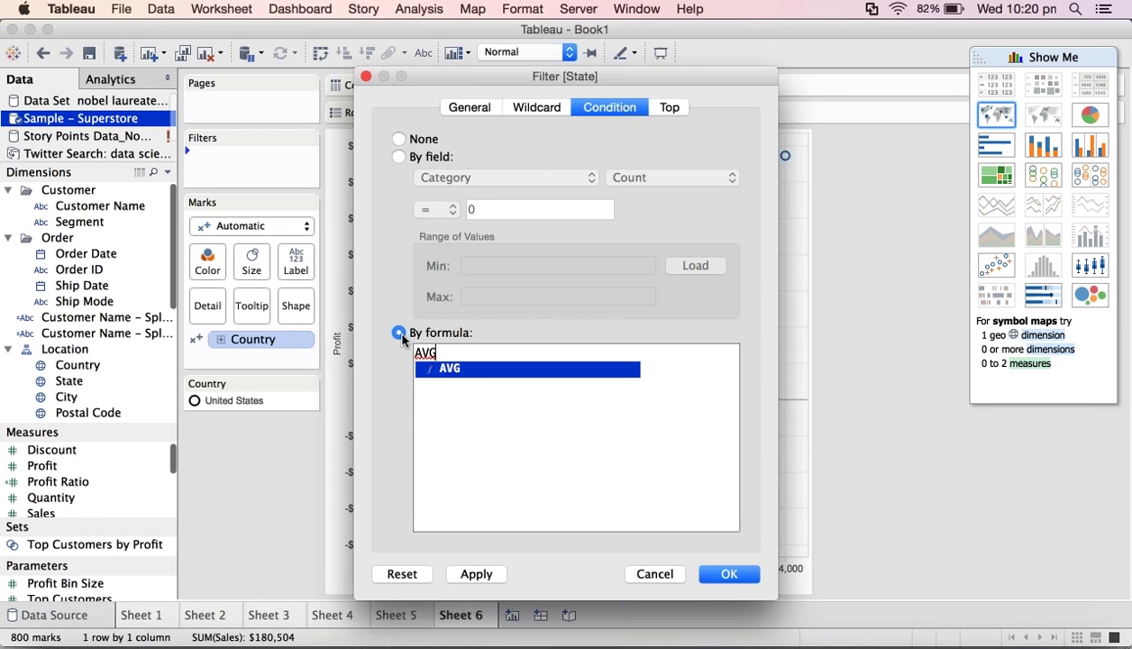
key(Return)
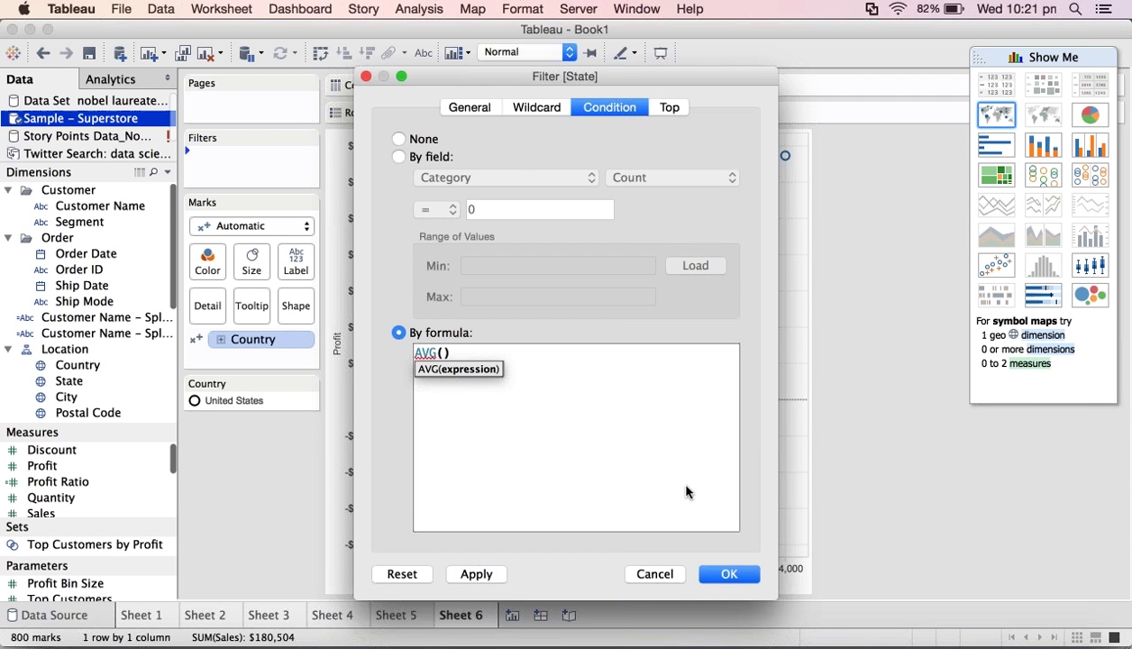
click(655, 574)
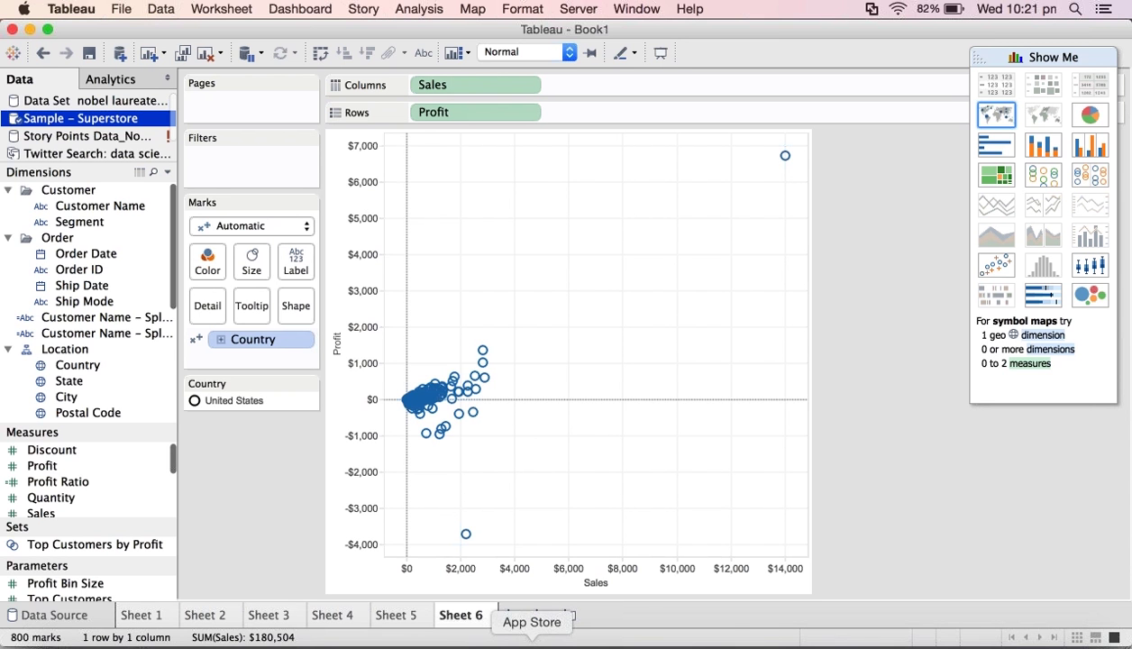
Step: Add a new worksheet and connect it to the saved World Indicators data source
click(512, 614)
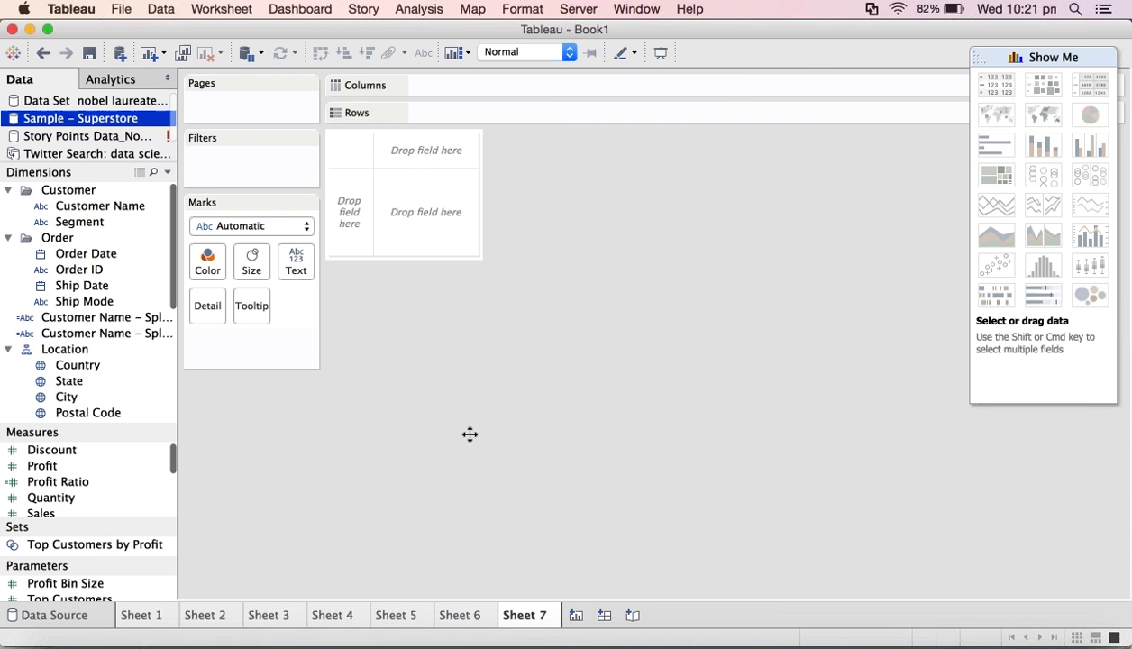
click(119, 53)
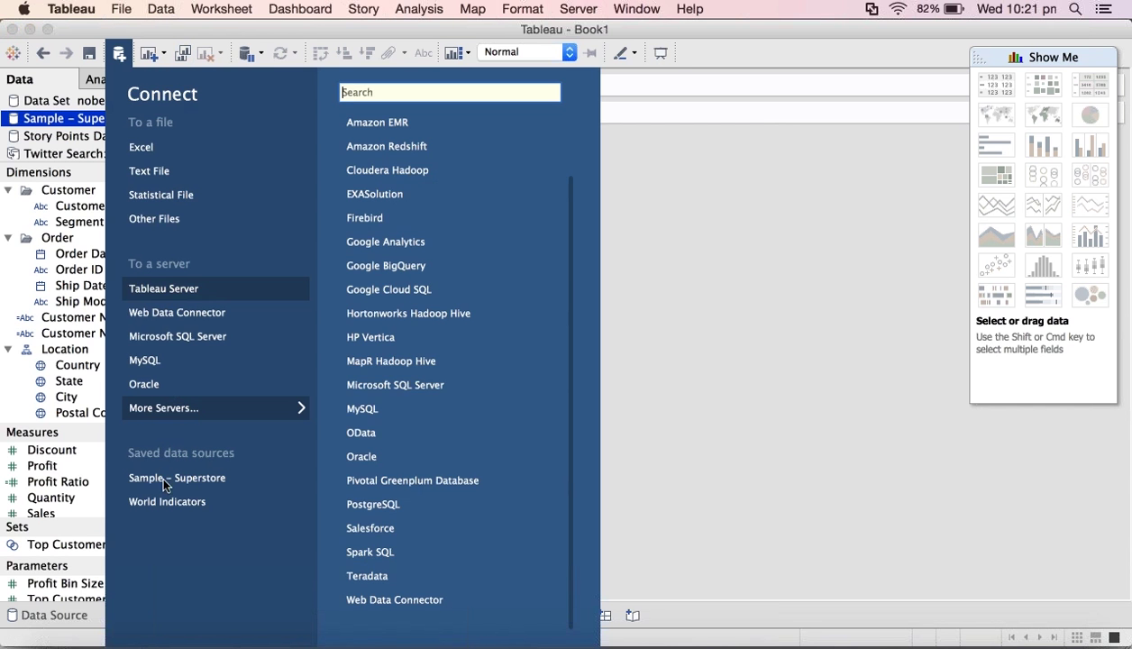
click(179, 512)
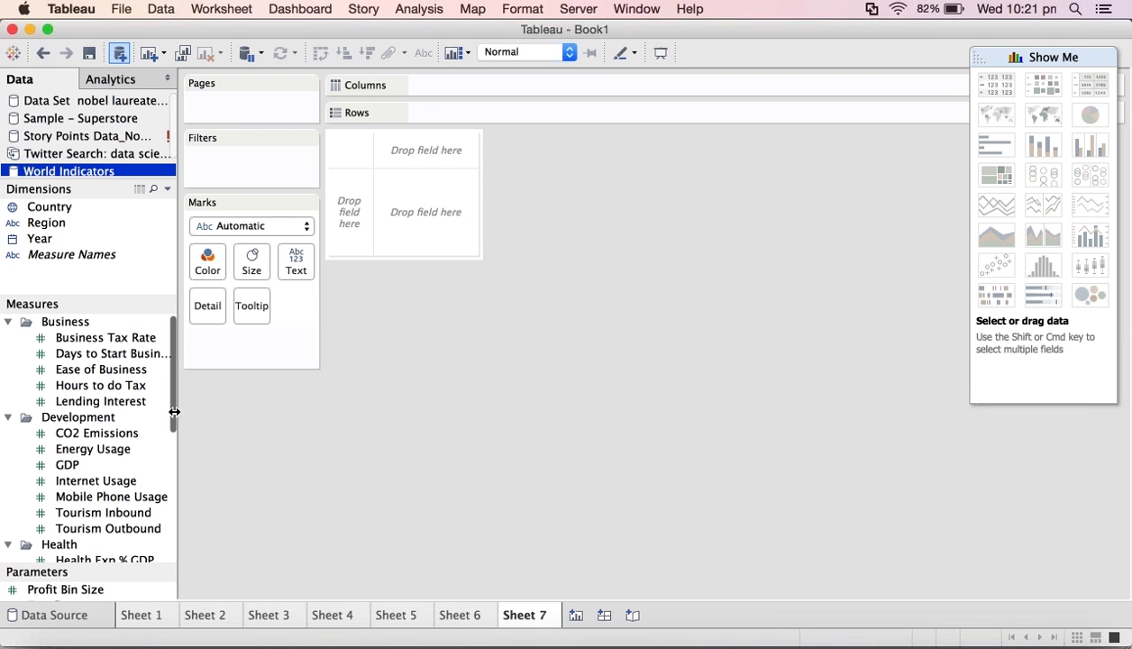
drag(172, 417, 171, 421)
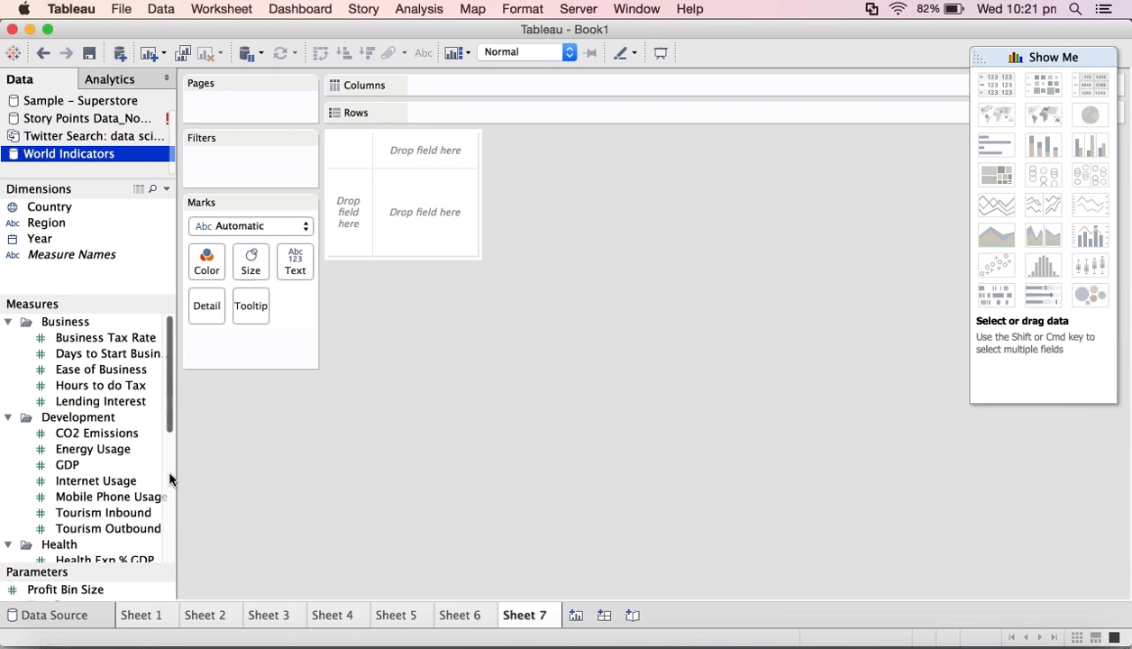
Step: Plot Life Expectancy Female as rows against Health Exp % GDP as columns, and turn off measure aggregation
scroll(165, 462, down, 5)
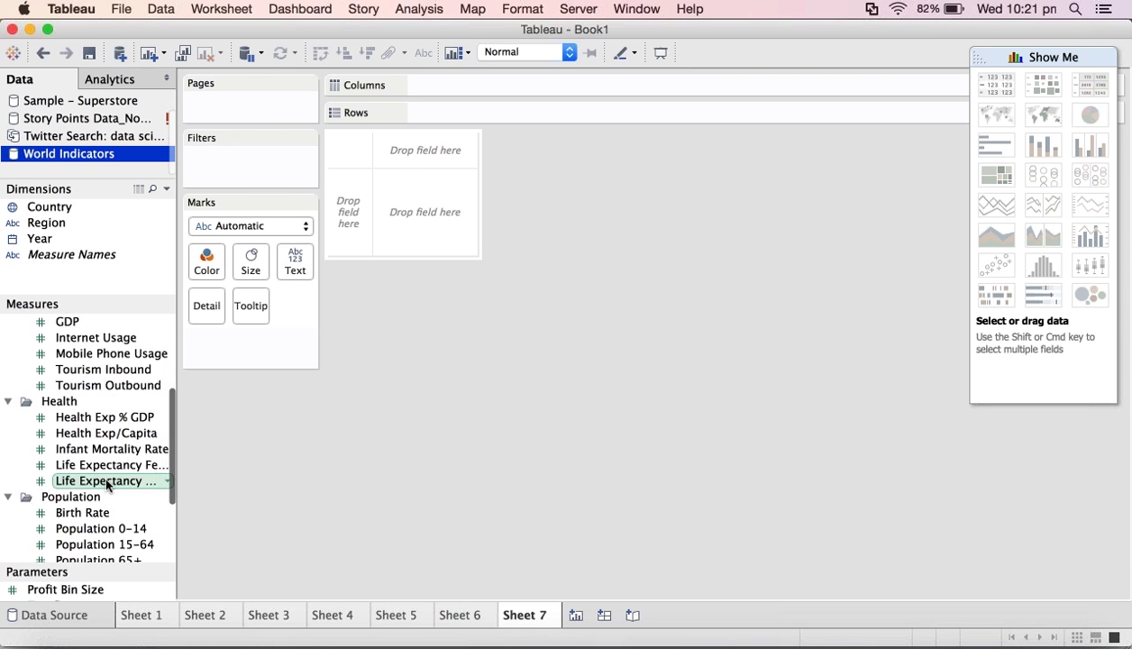
click(108, 465)
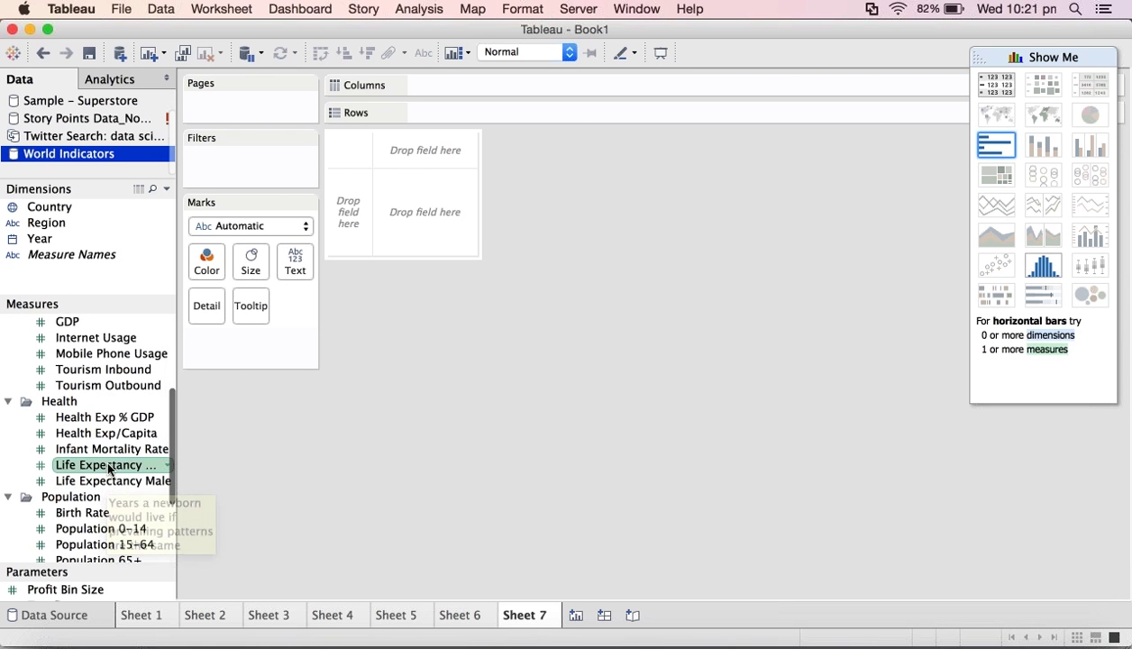
drag(108, 465, 512, 116)
drag(113, 468, 495, 114)
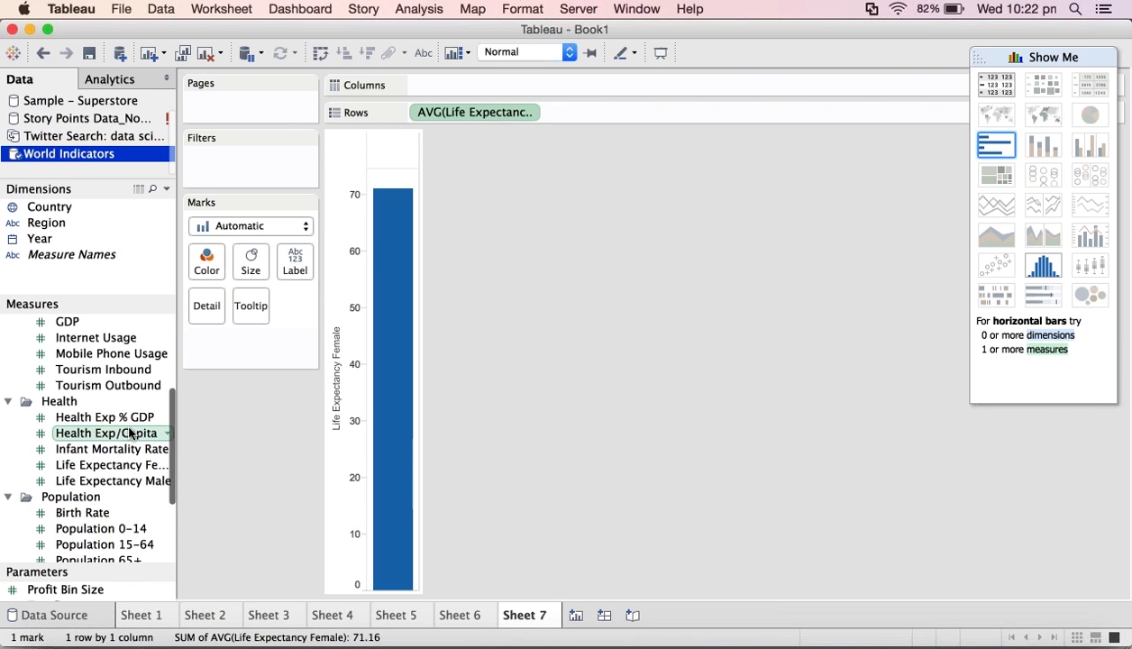
drag(122, 416, 527, 88)
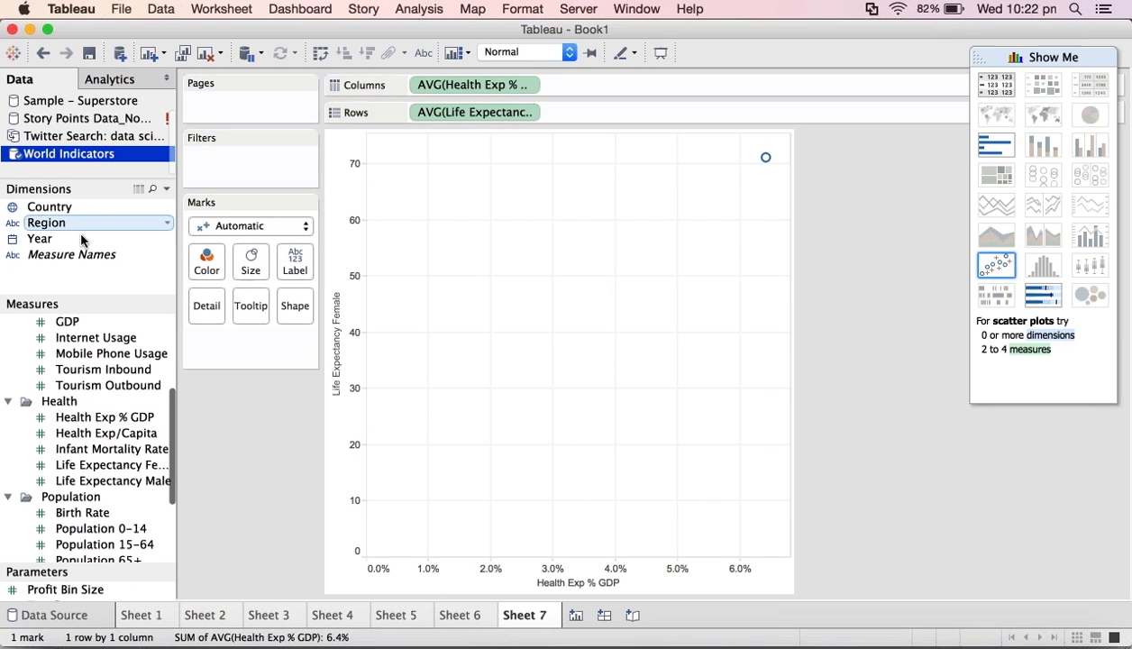
click(419, 9)
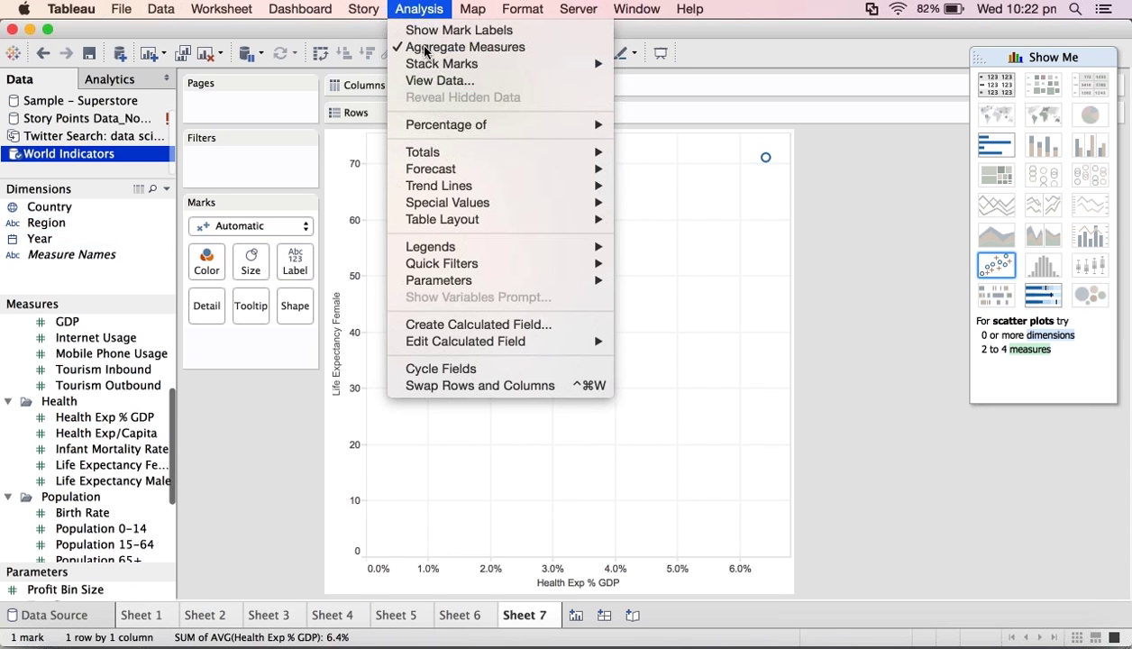
click(427, 50)
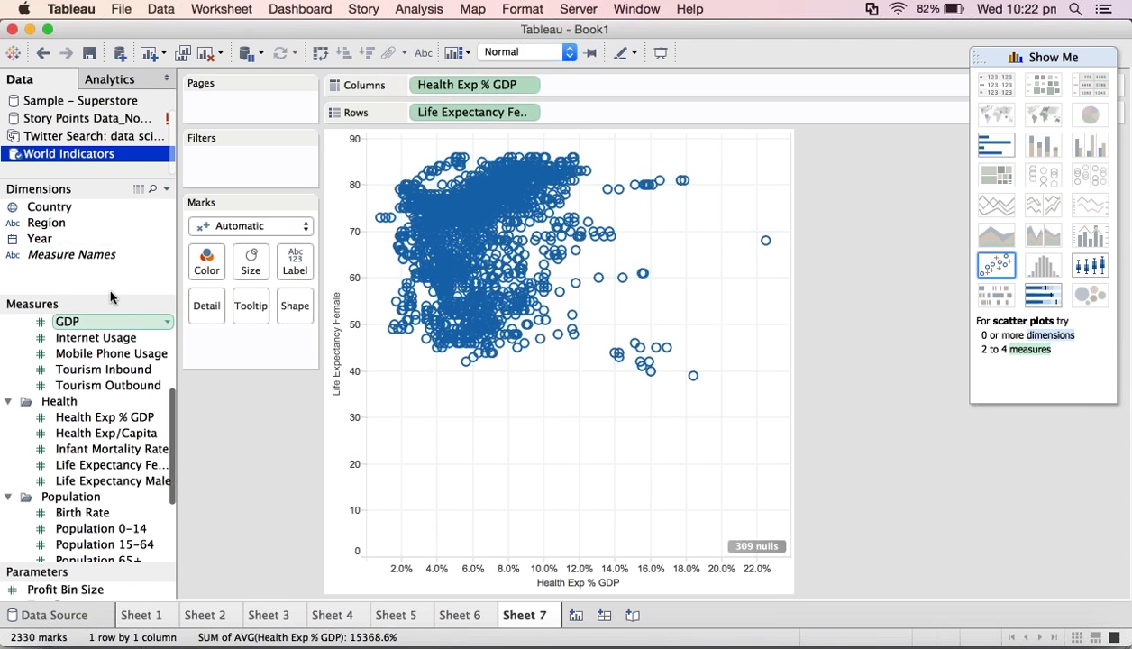
Step: Filter Year by its full range of dates, and move the Year field from Filters to Pages
click(83, 338)
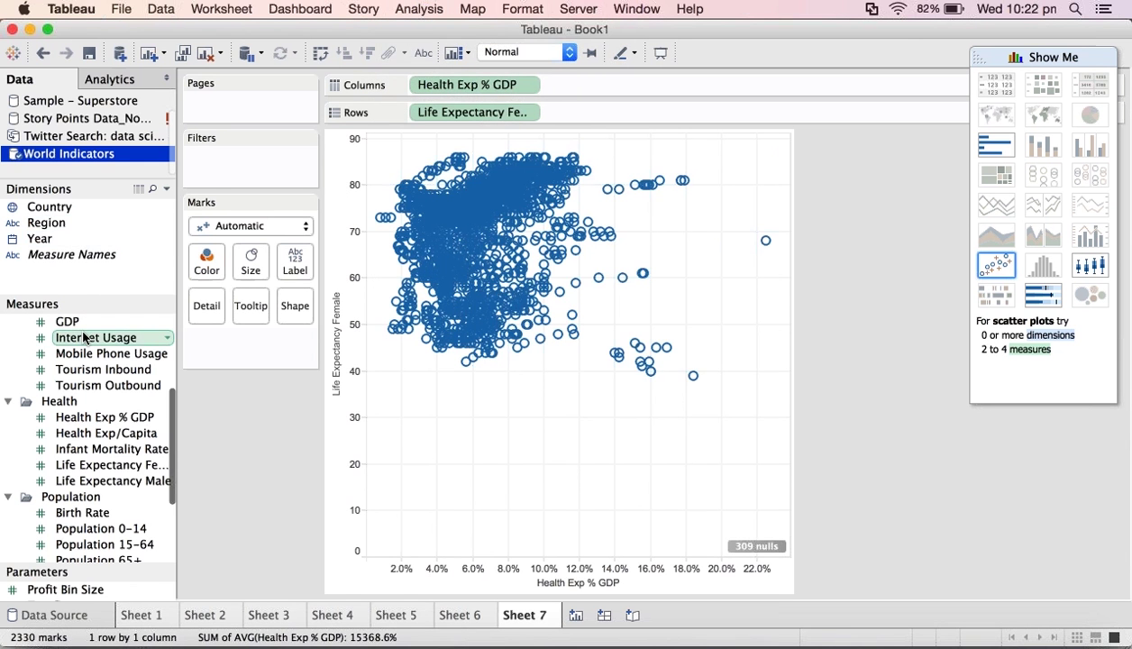
click(50, 254)
click(50, 241)
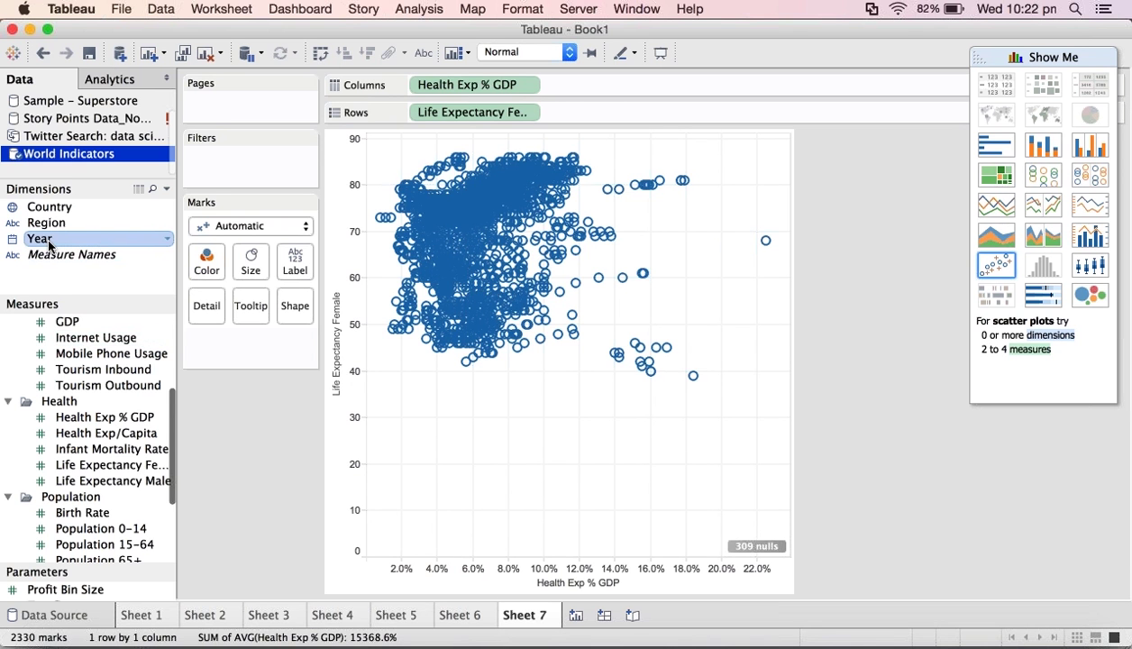
drag(49, 242, 240, 164)
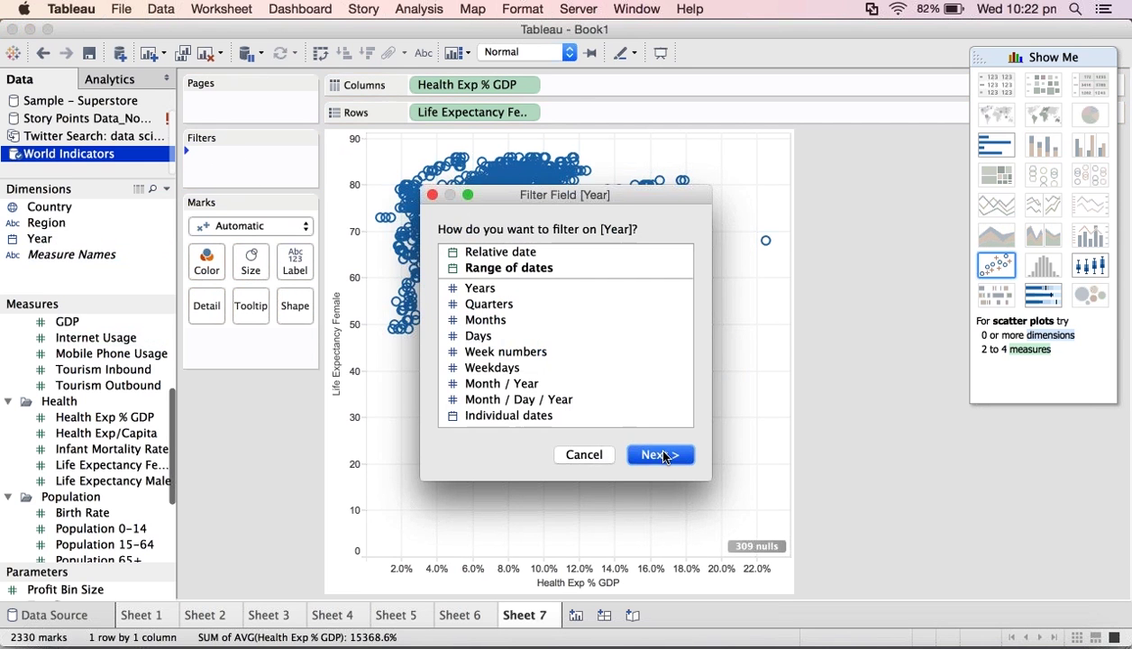
click(664, 457)
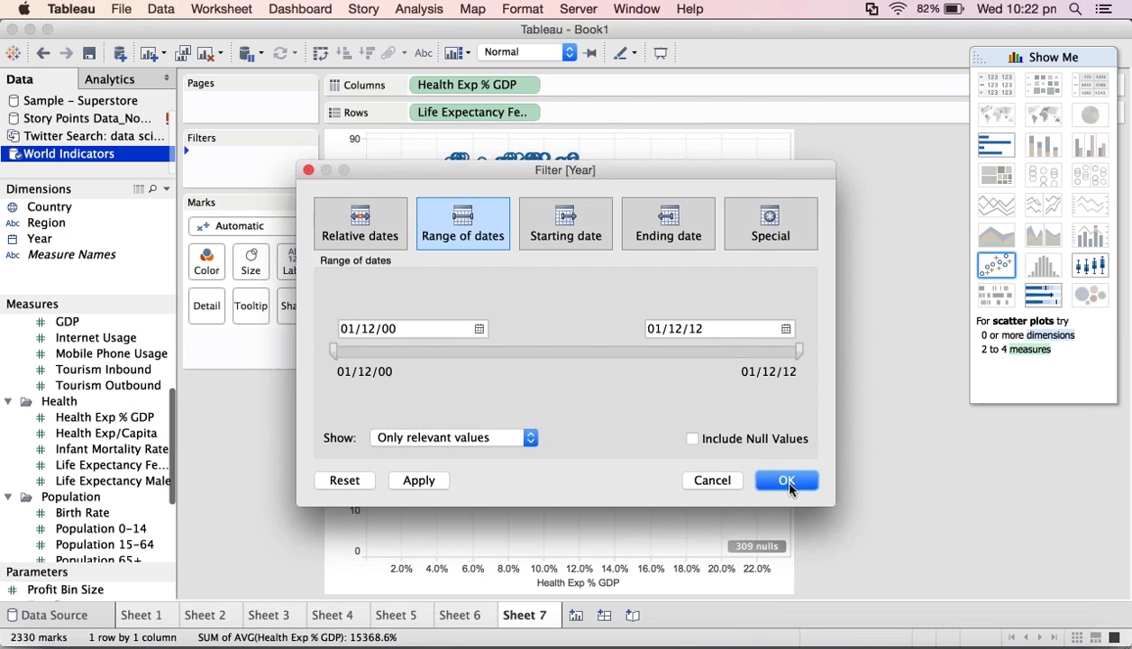
click(787, 480)
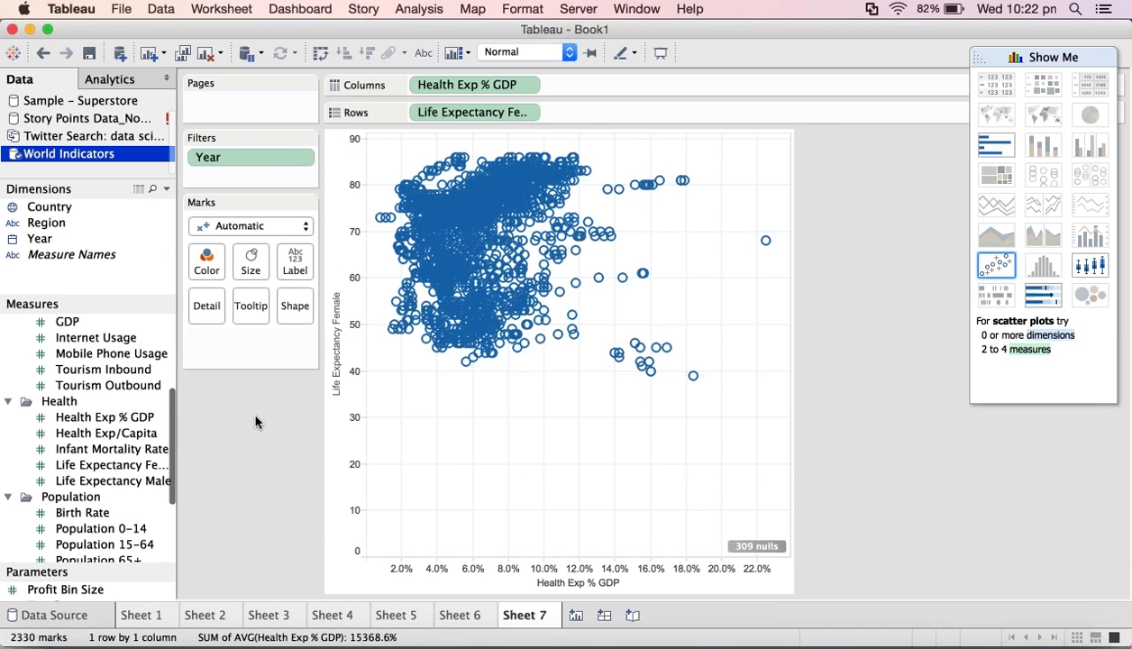
drag(216, 157, 216, 100)
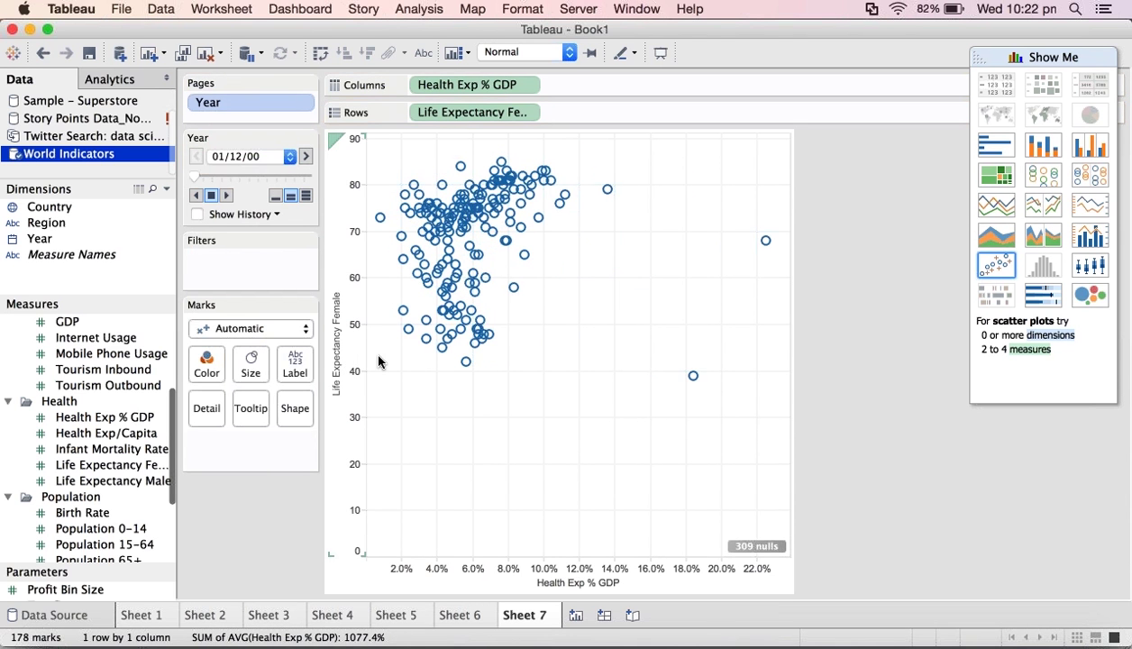
Step: Change the mark type to Circle and color the marks by Country, adding all members
click(298, 328)
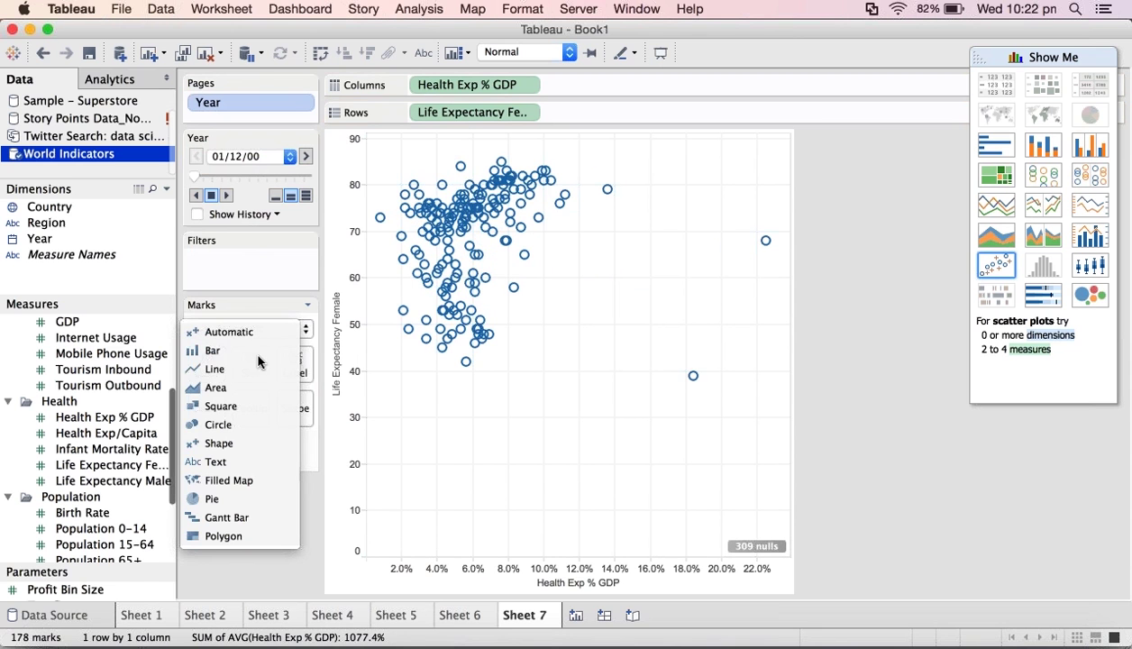
click(237, 427)
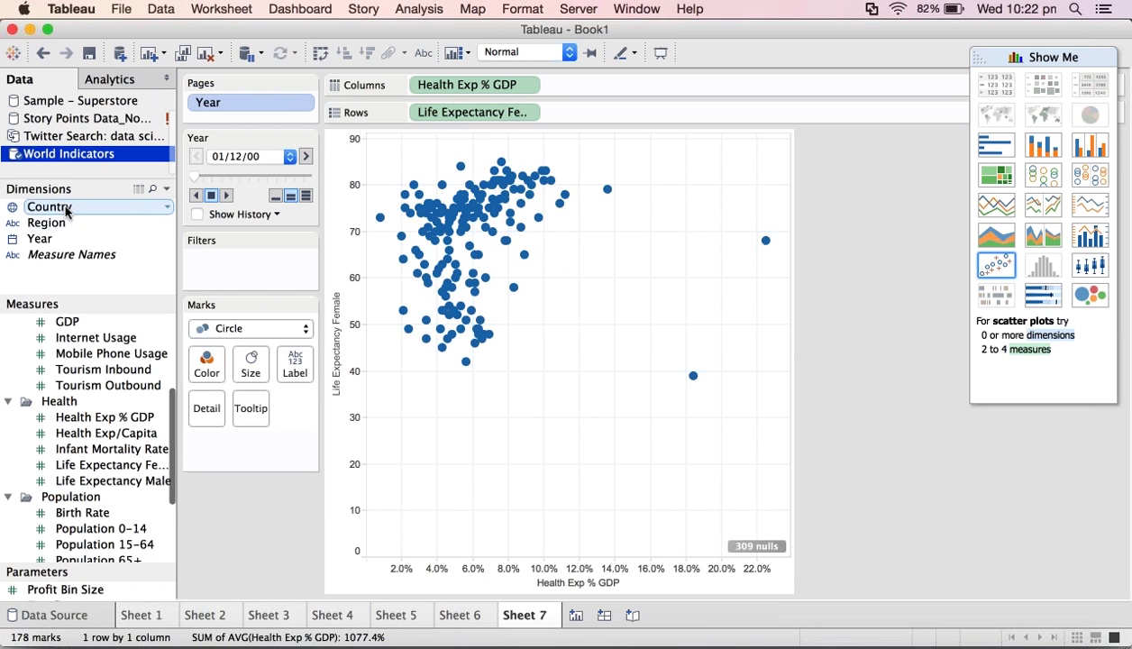
drag(66, 208, 207, 364)
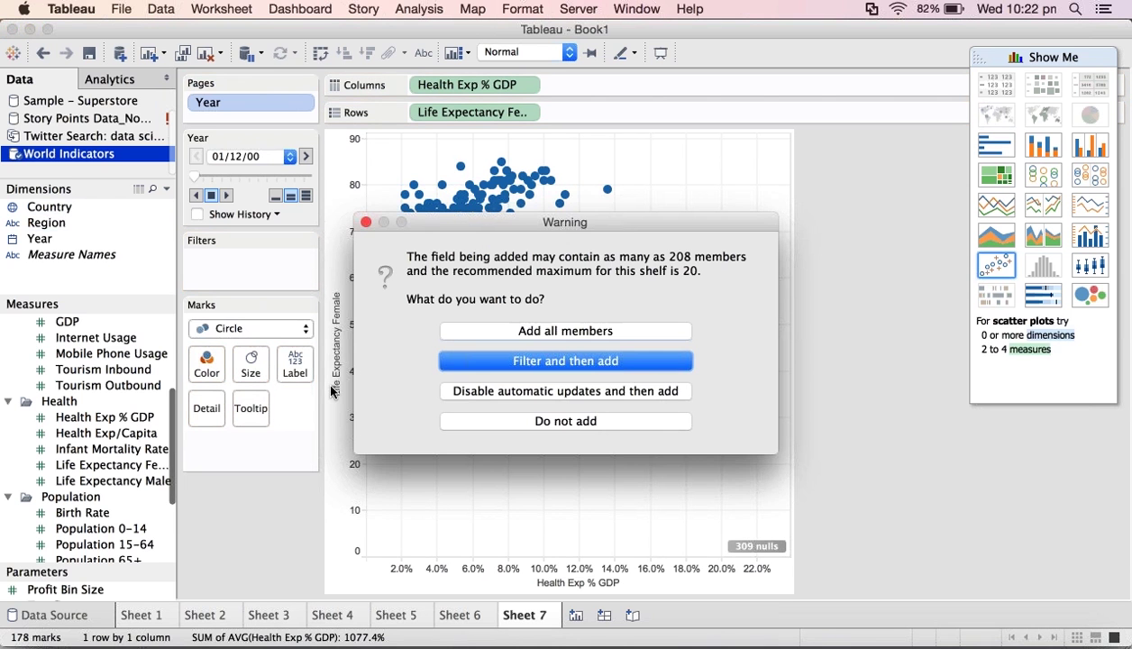
click(547, 332)
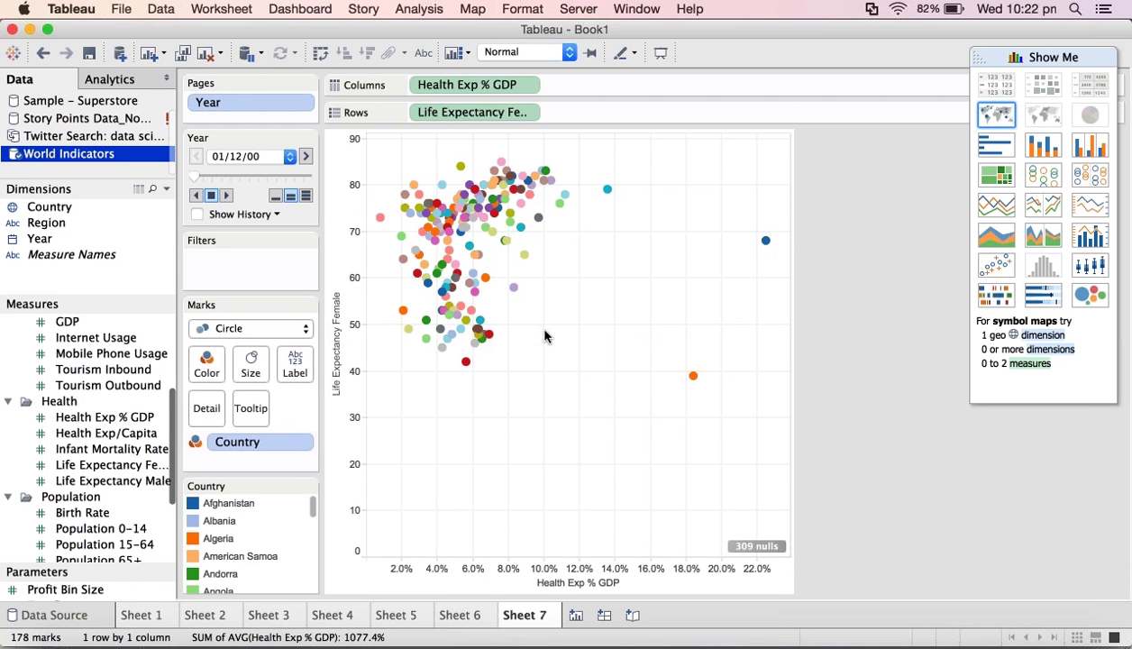
Step: Play the Year page animation of the country-colored scatter plot, and replay it from 01/12/00
click(227, 196)
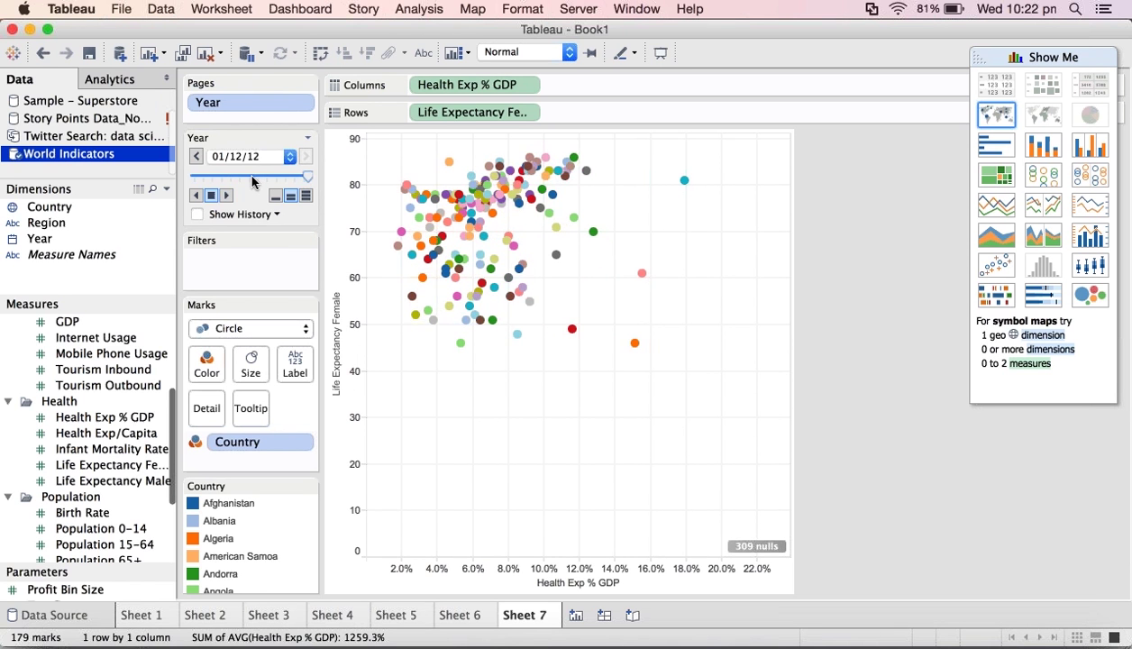
drag(253, 182, 191, 184)
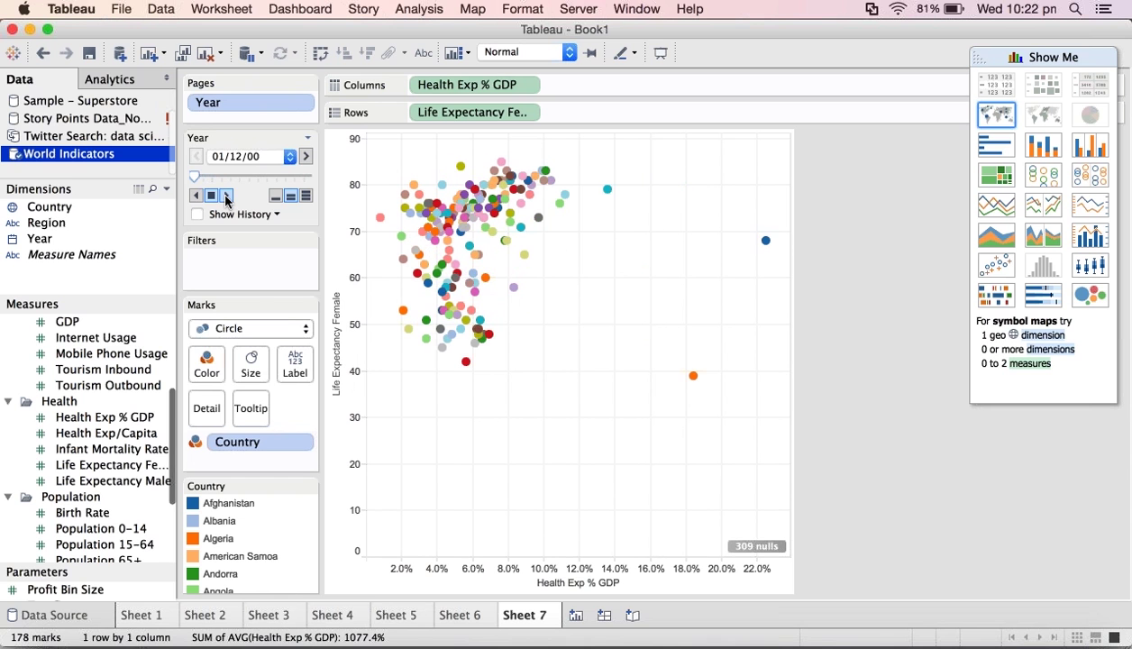
click(227, 198)
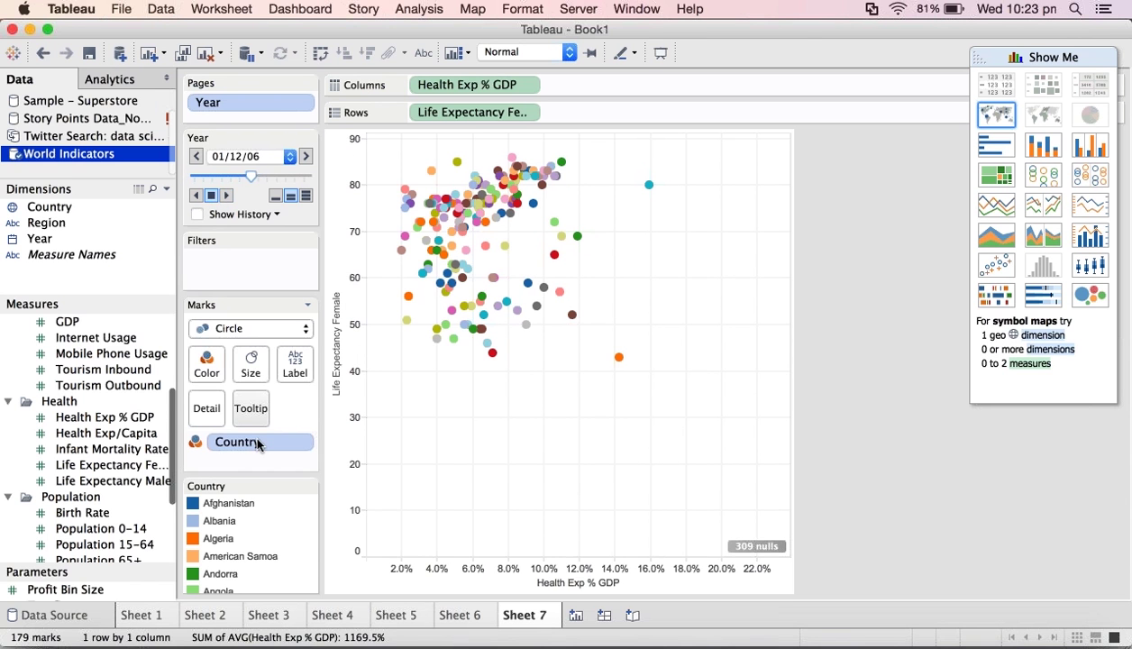
Step: Color the marks by Region instead of Country, and play the Year animation from 01/12/00
drag(256, 444, 213, 371)
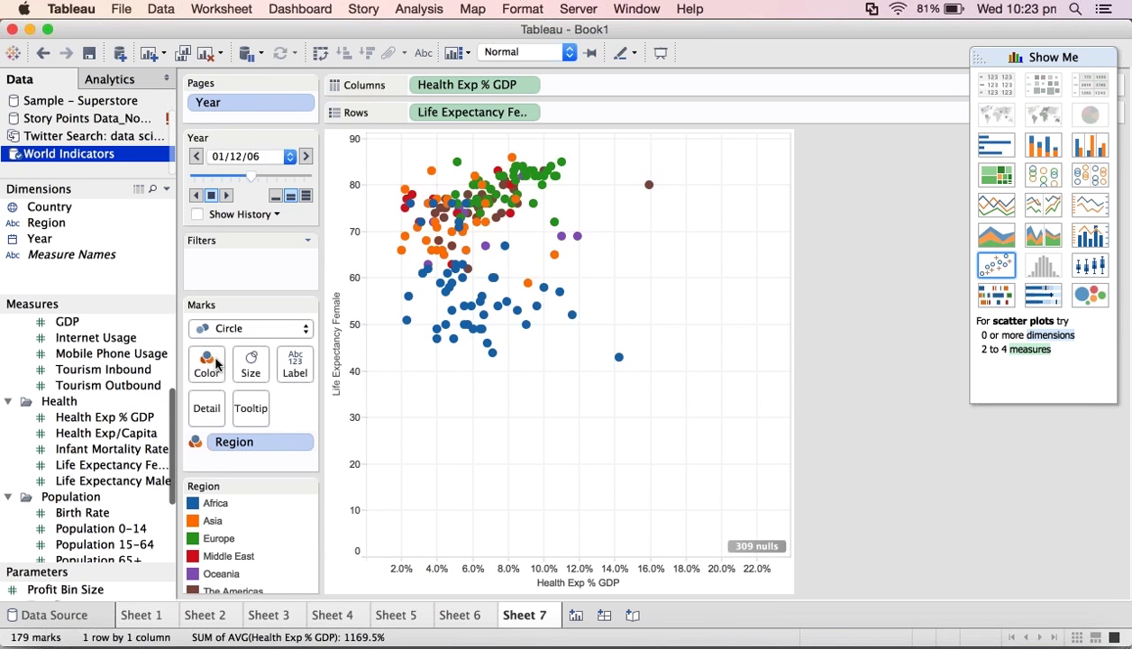
drag(253, 180, 185, 179)
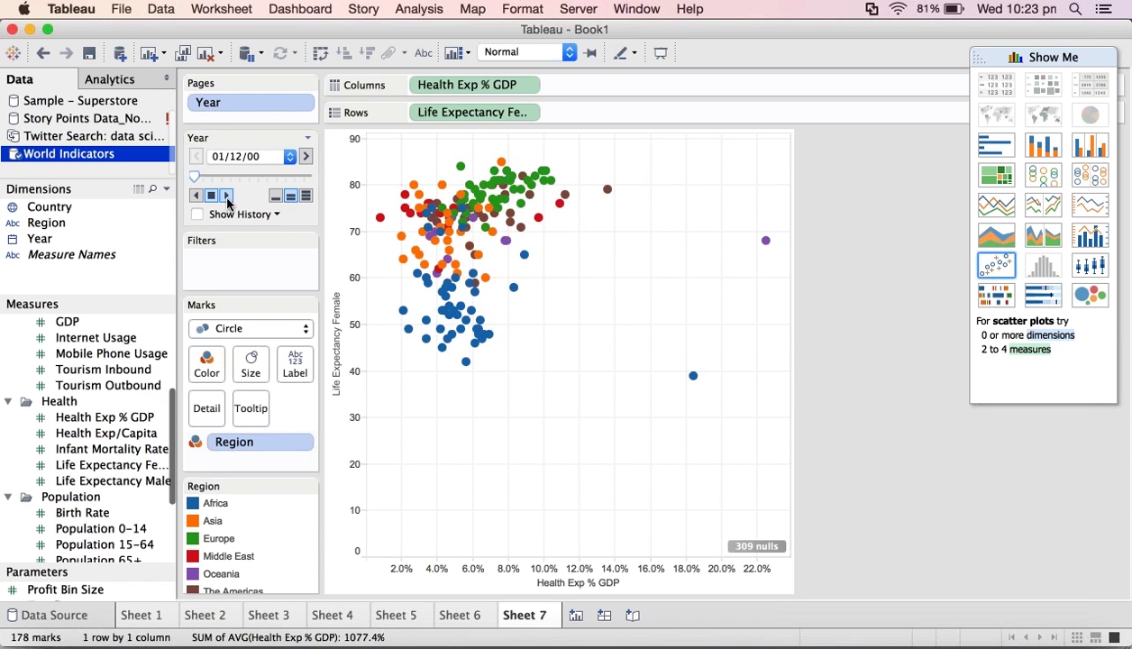
click(227, 197)
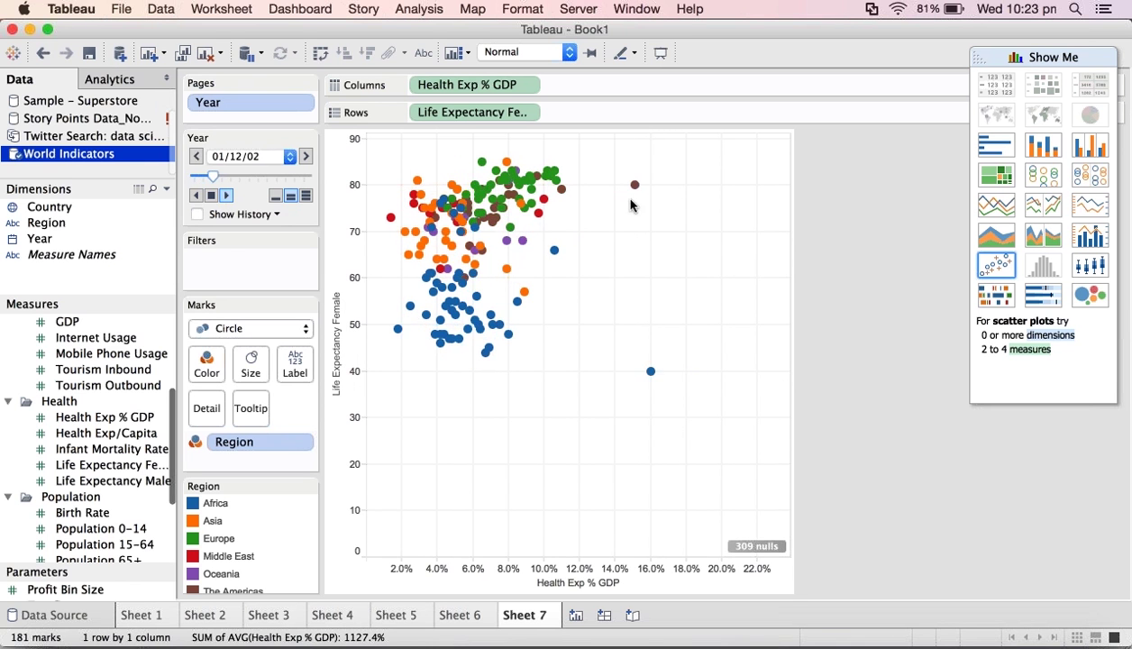
mouse_move(646, 189)
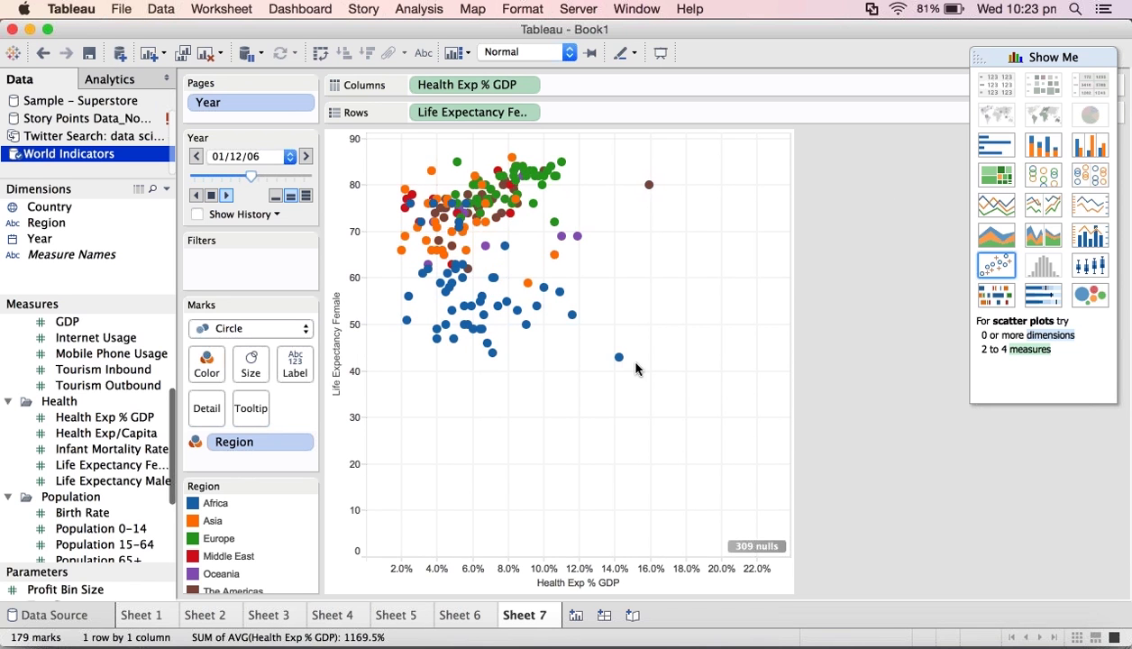
mouse_move(618, 360)
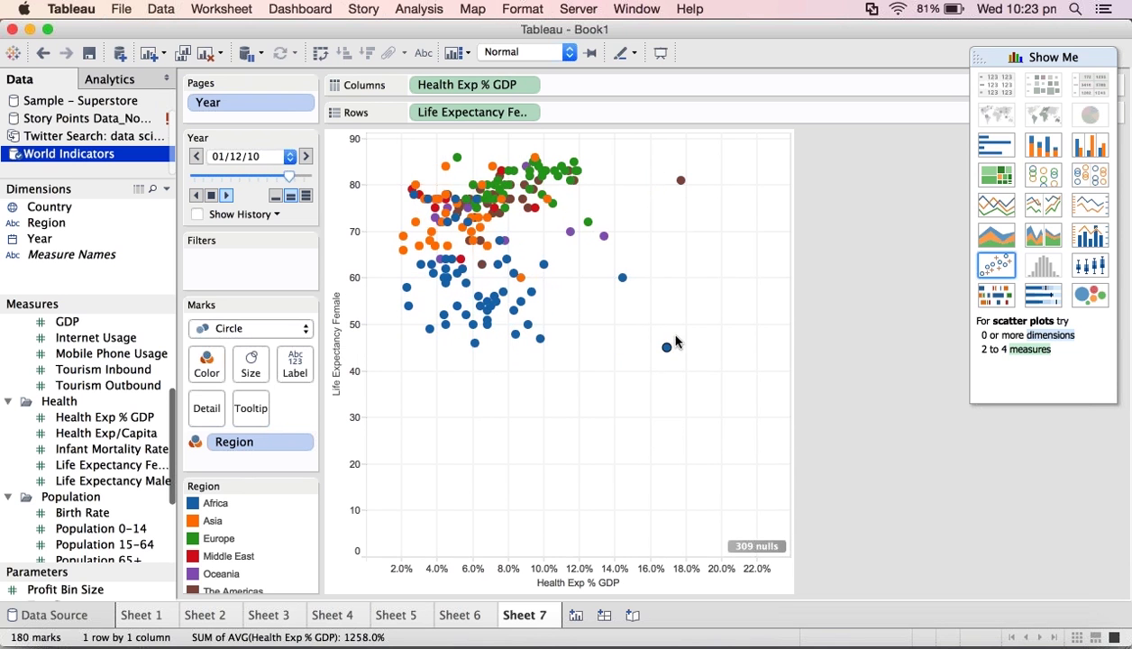
mouse_move(609, 233)
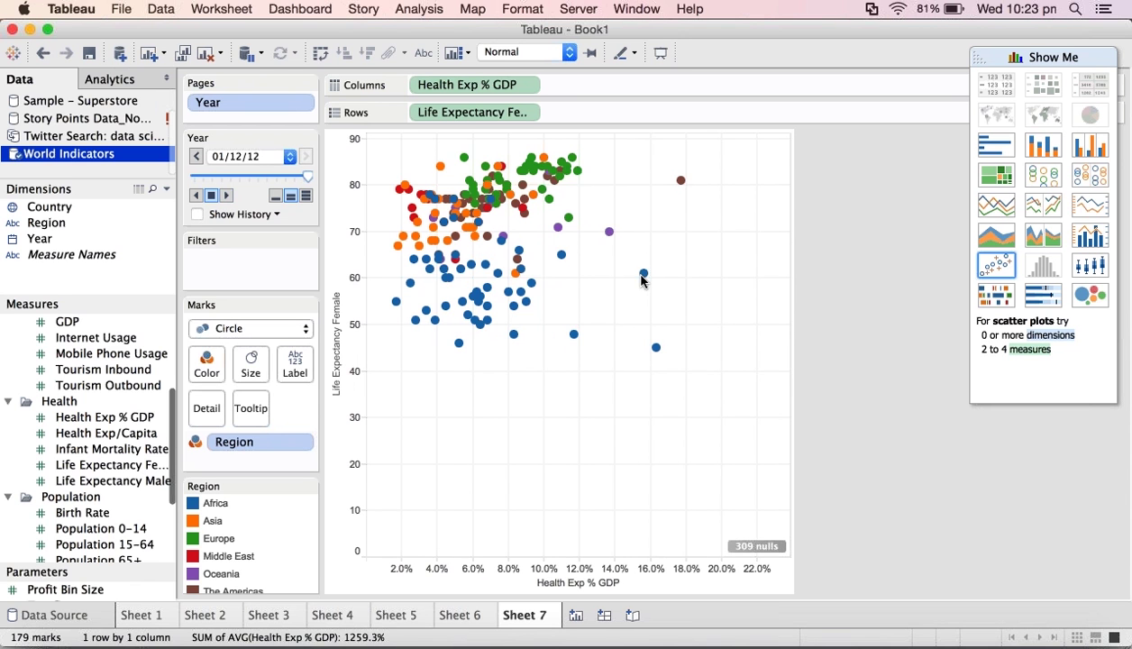
mouse_move(641, 277)
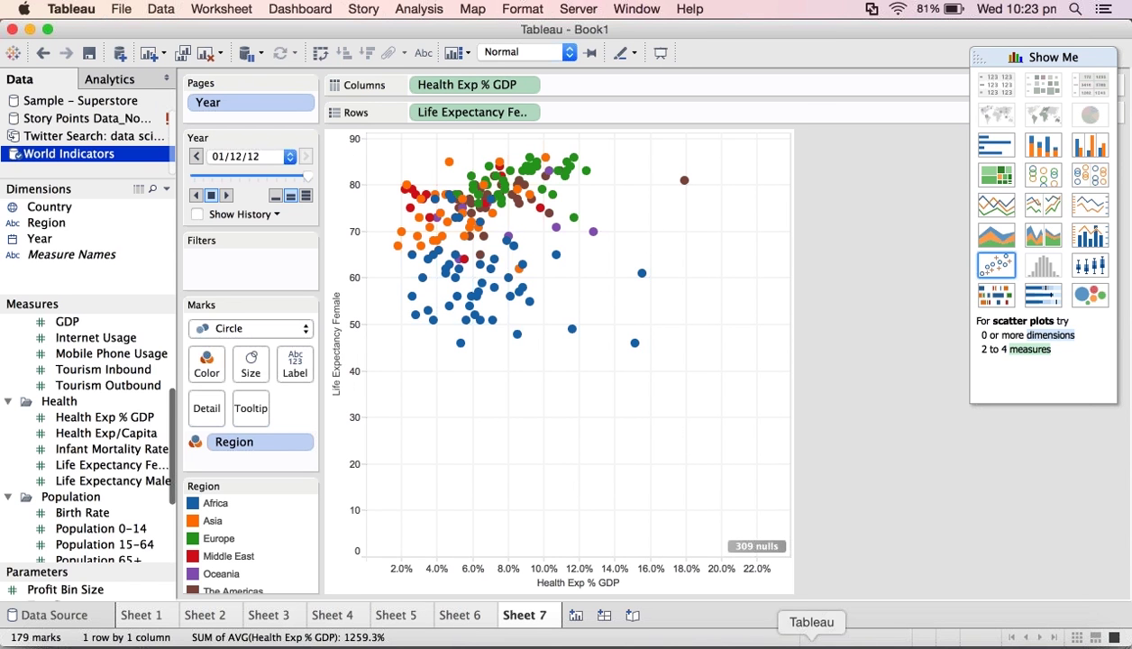
Step: Open the MapR Hadoop Hive server connection form, cancel it and close the list of data connections
drag(811, 642, 684, 558)
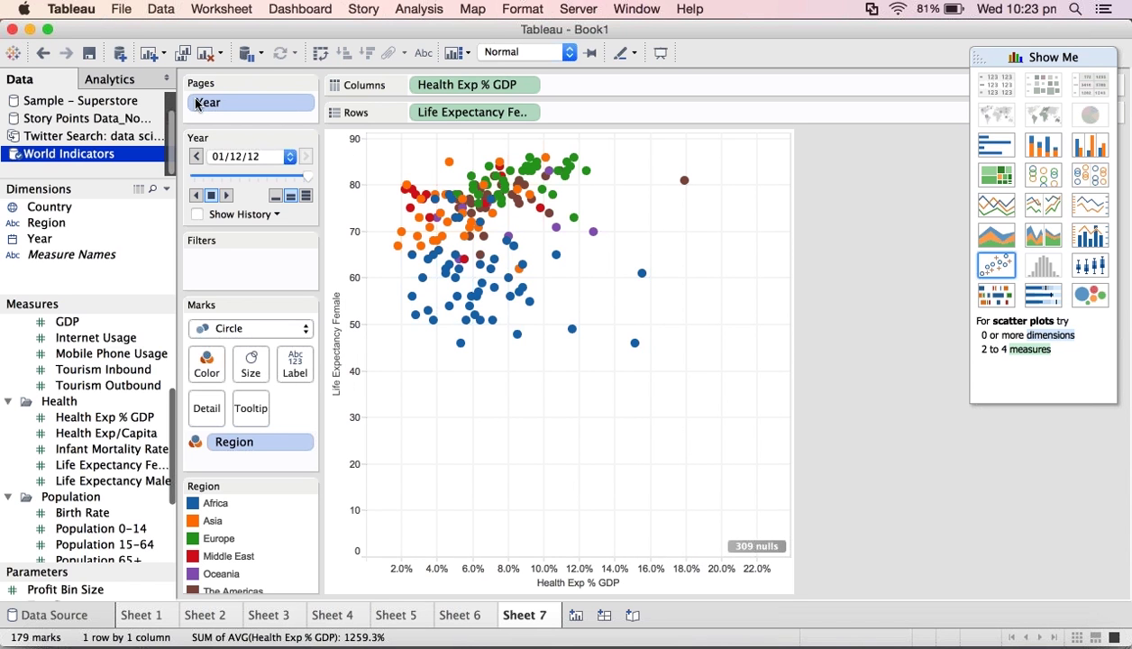
click(120, 54)
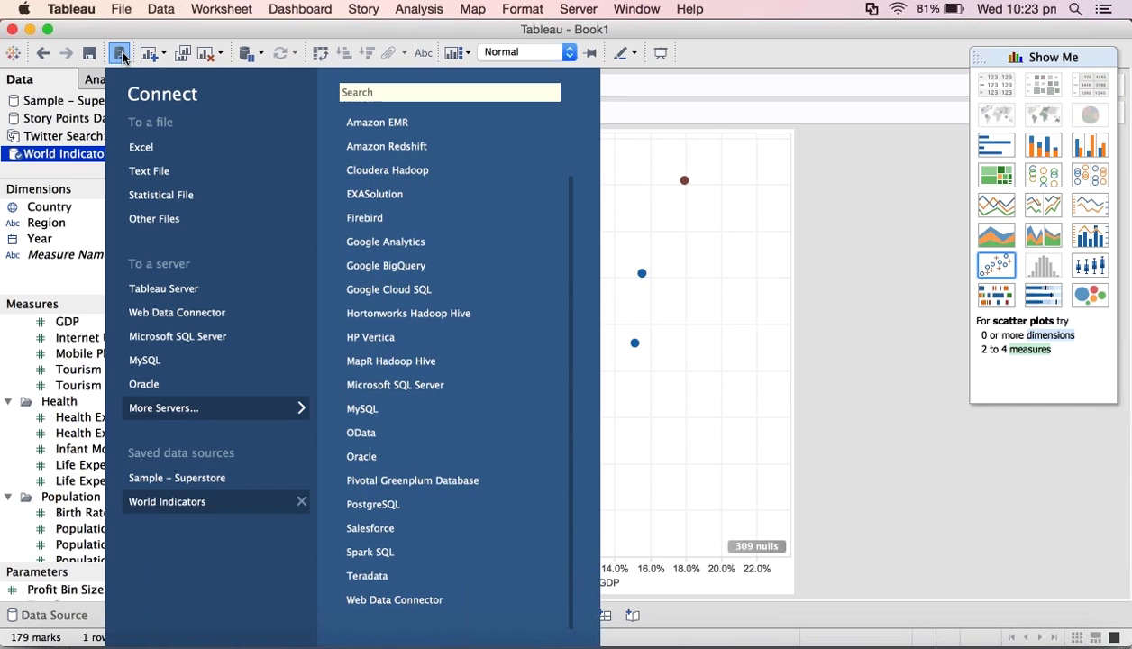
click(500, 361)
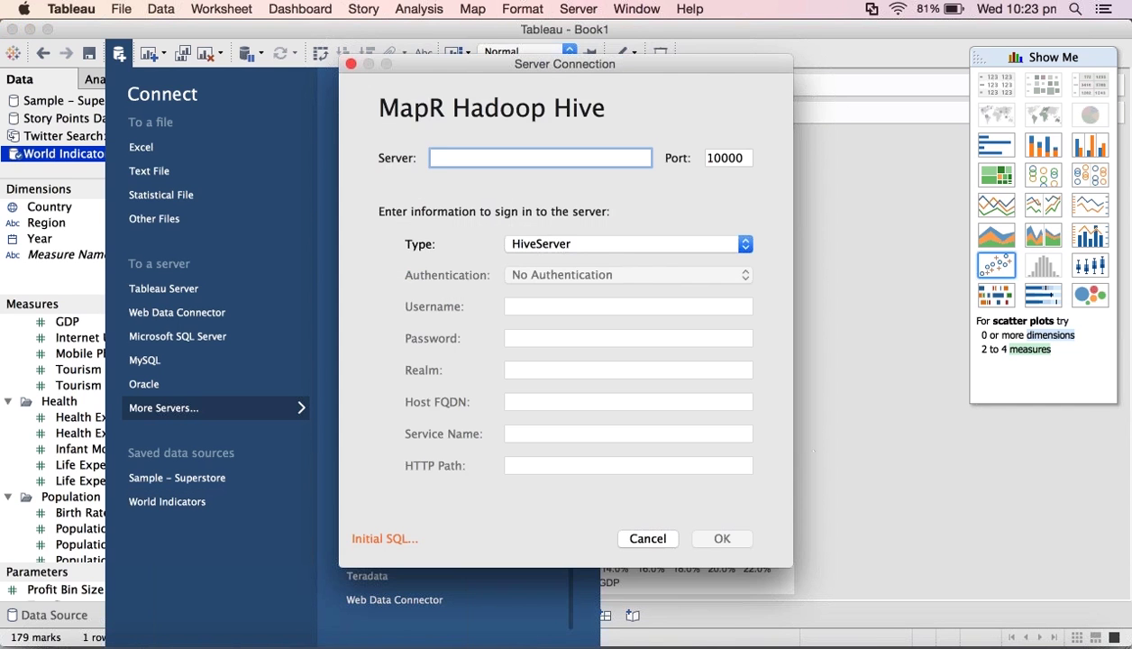
click(648, 540)
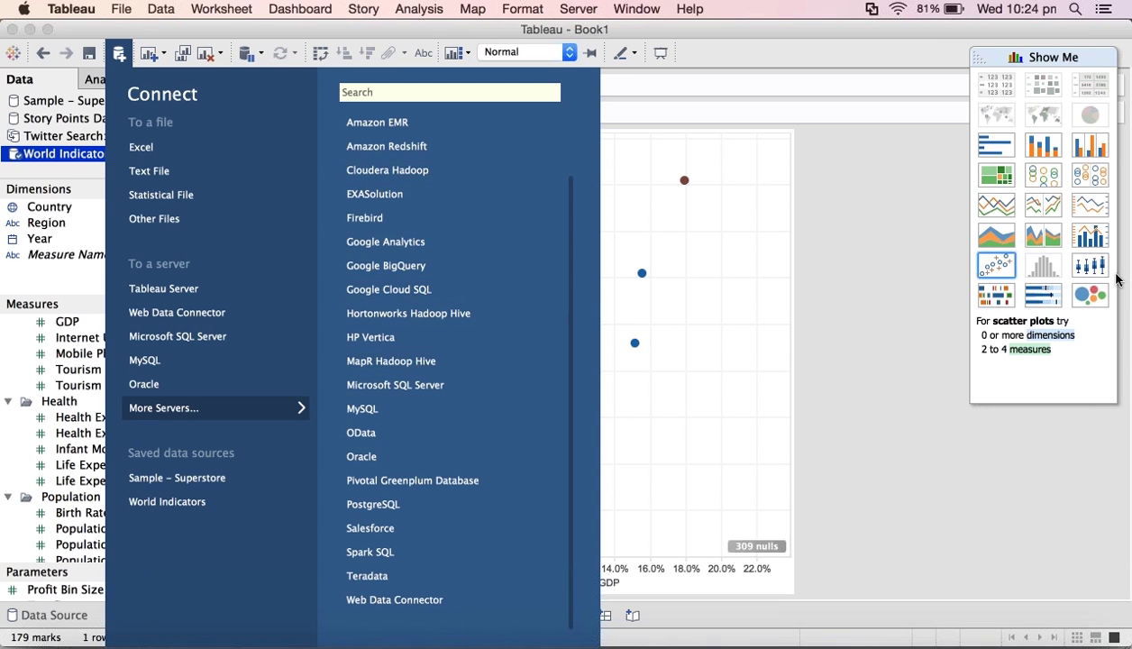
click(815, 360)
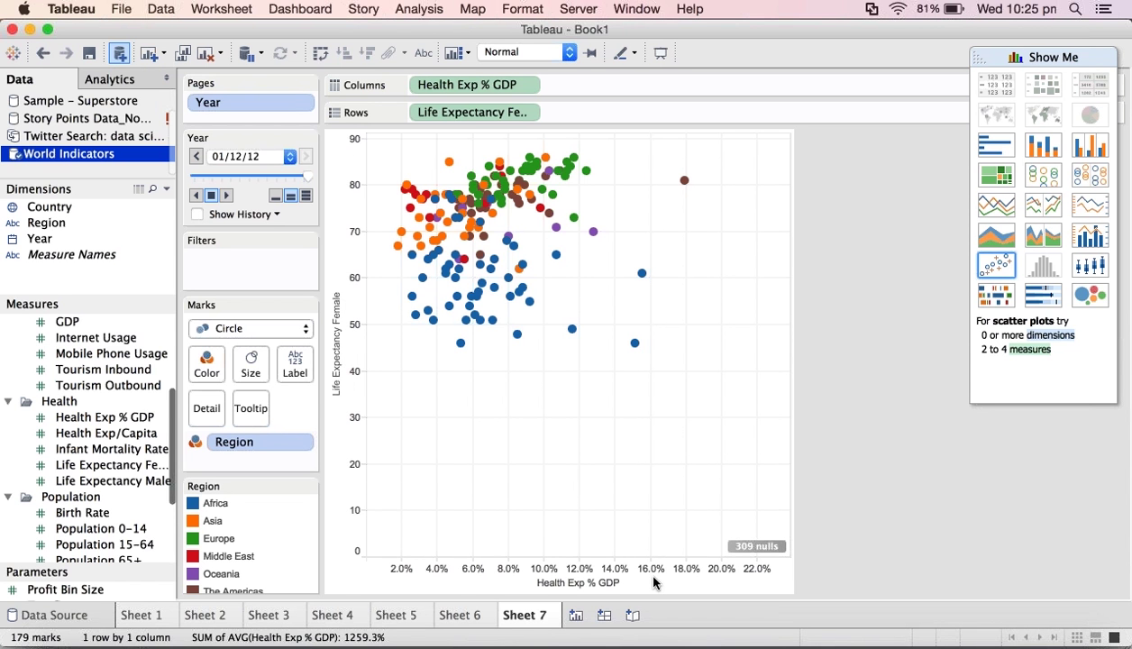
Step: Create a new dashboard and try to place an image object on it, cancelling the image file selection
click(604, 616)
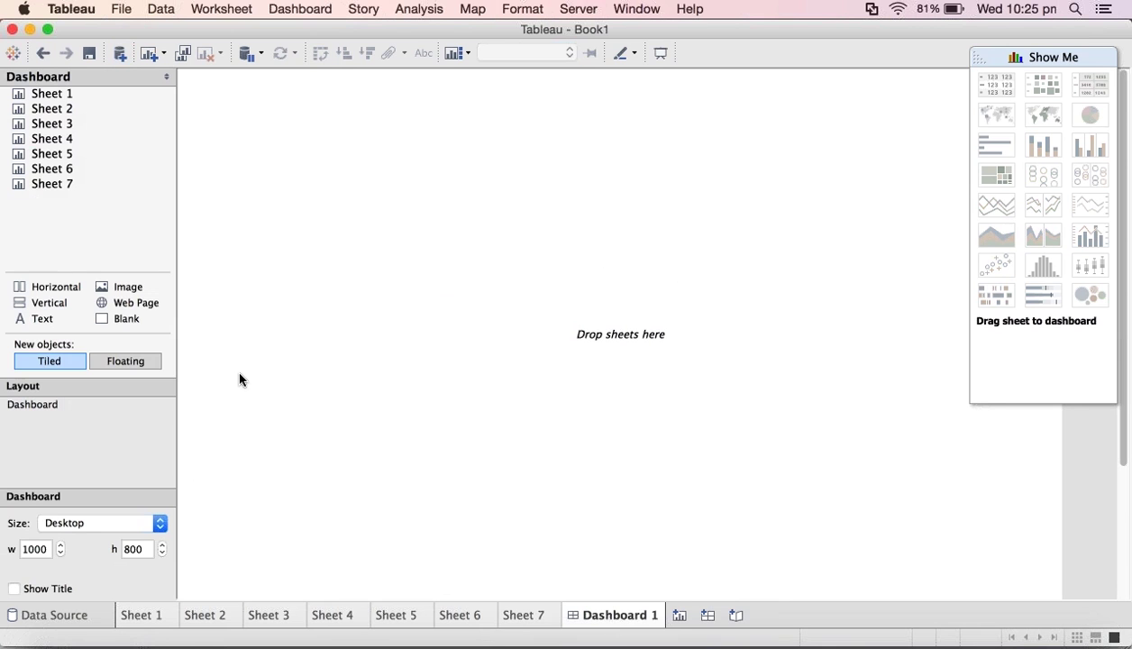
click(128, 289)
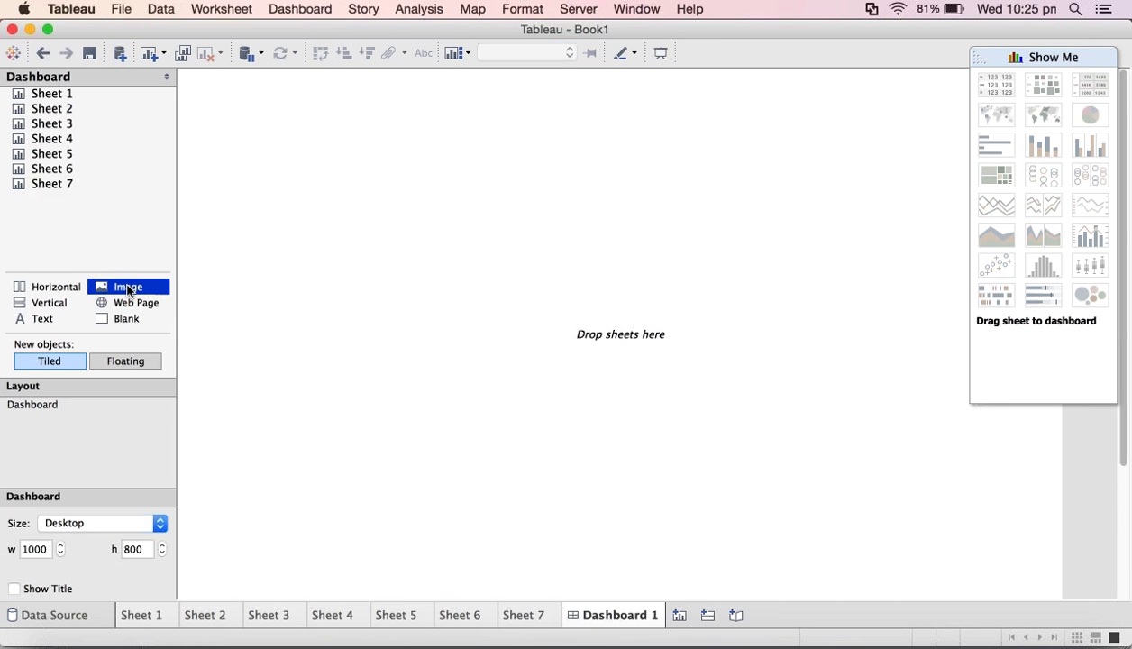
drag(128, 291, 341, 316)
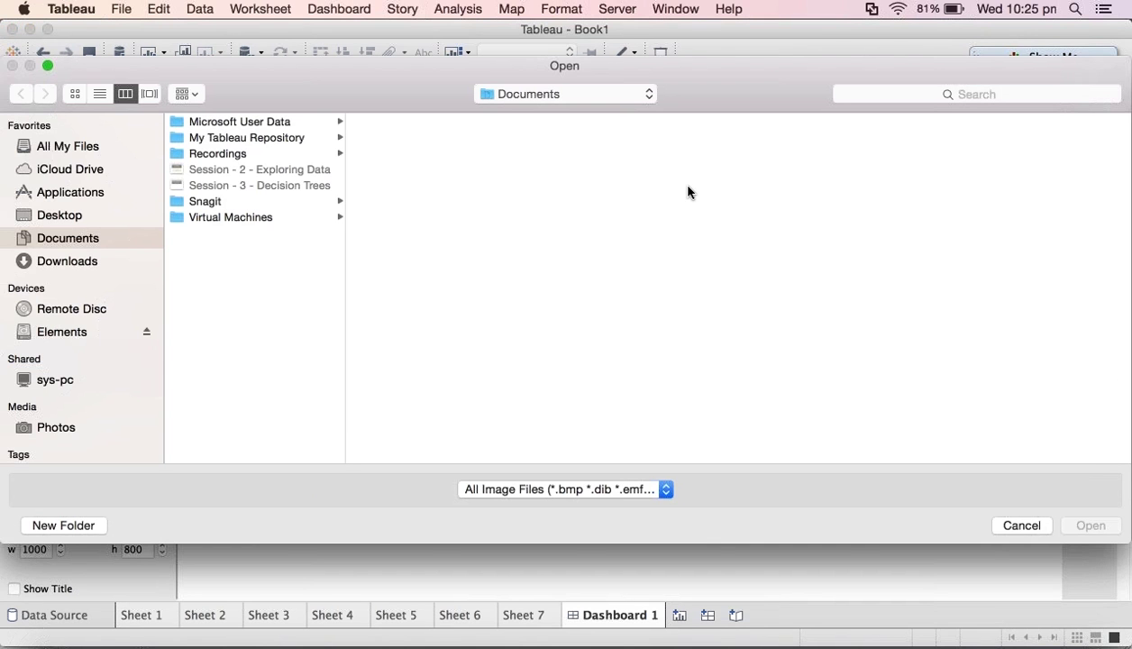
click(1021, 526)
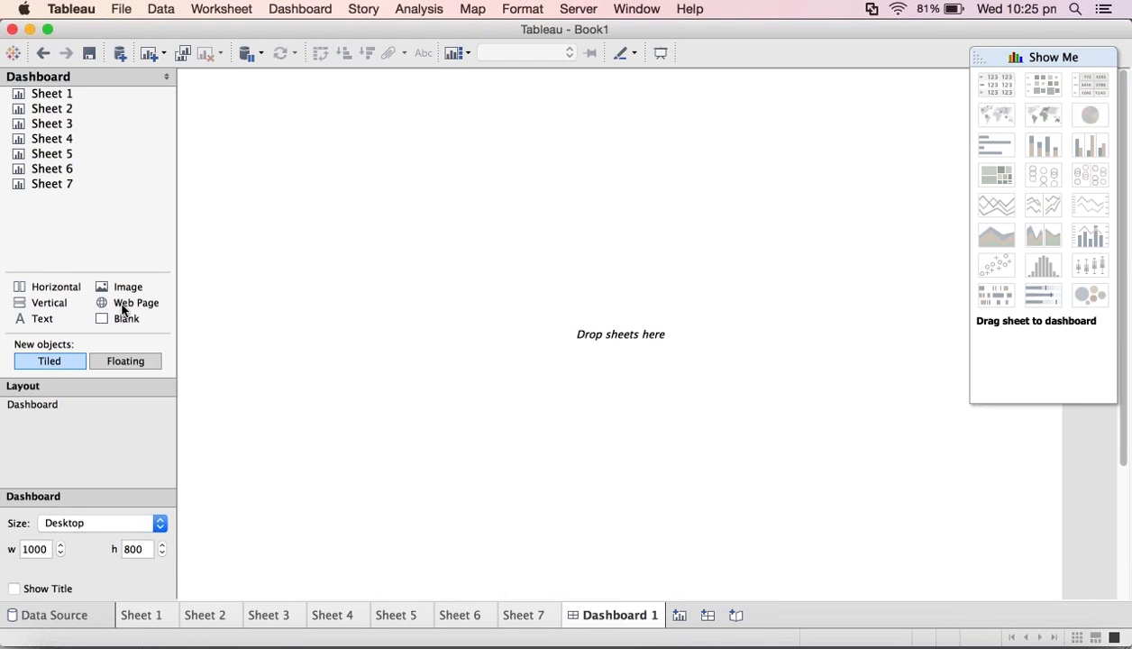
drag(123, 310, 123, 310)
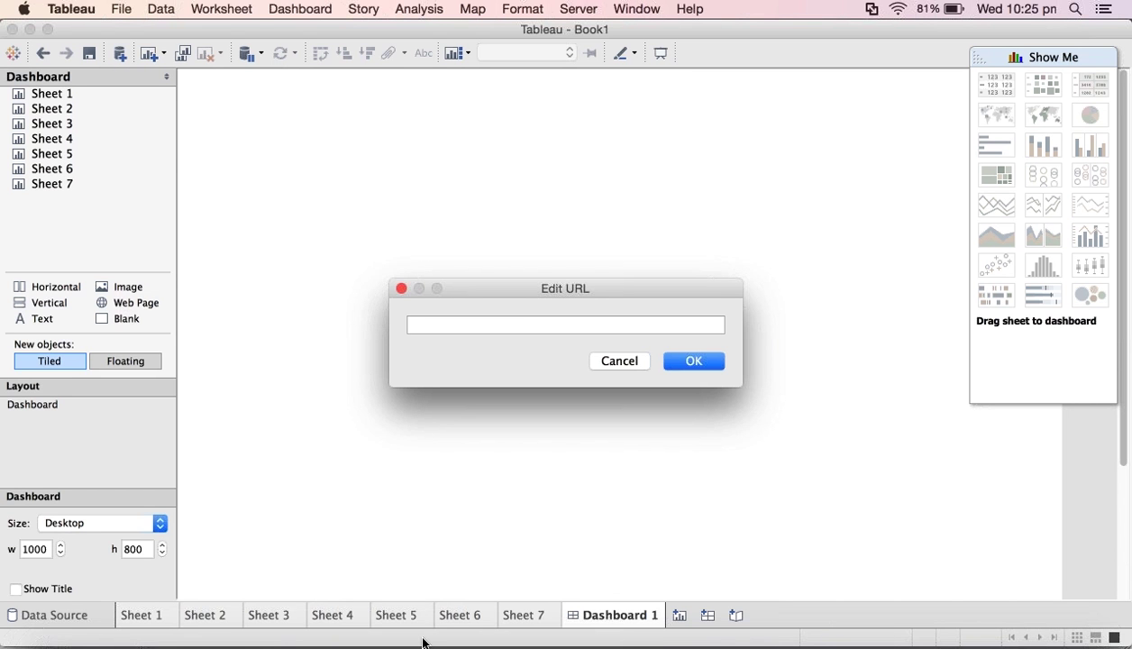
click(159, 642)
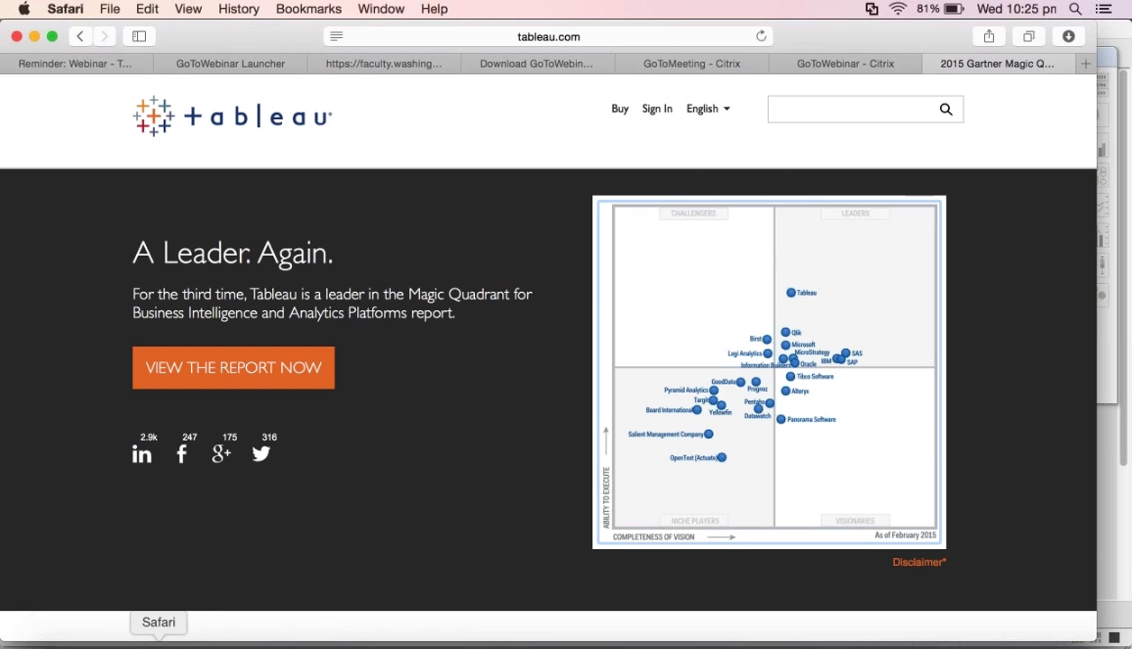
click(630, 38)
key(super+c)
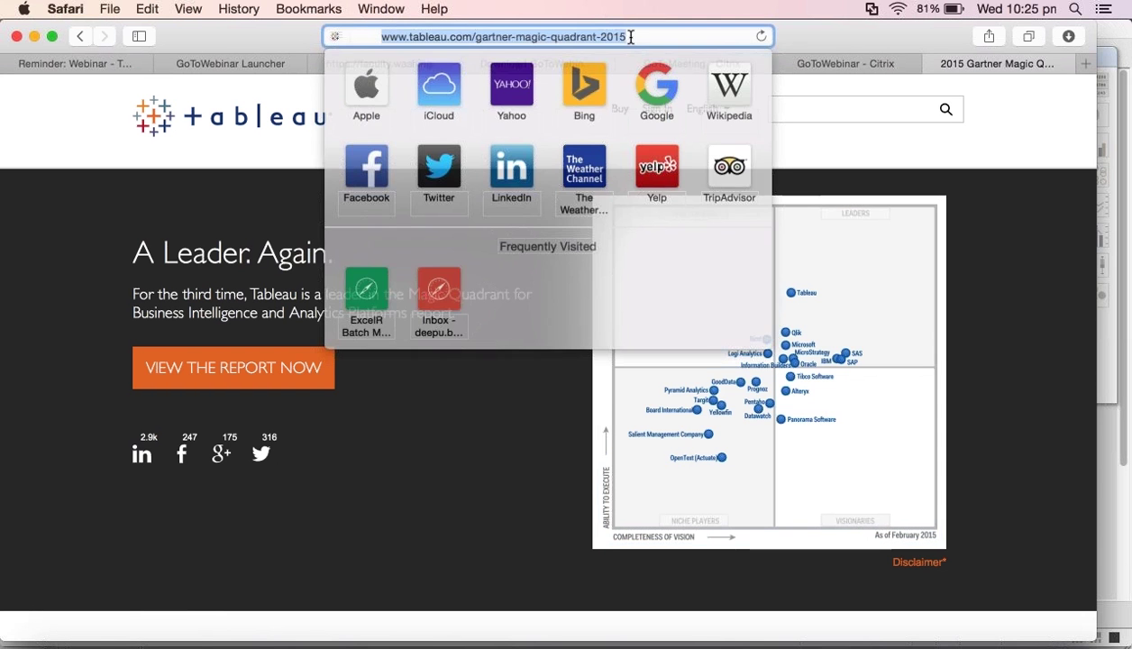
key(super+Tab)
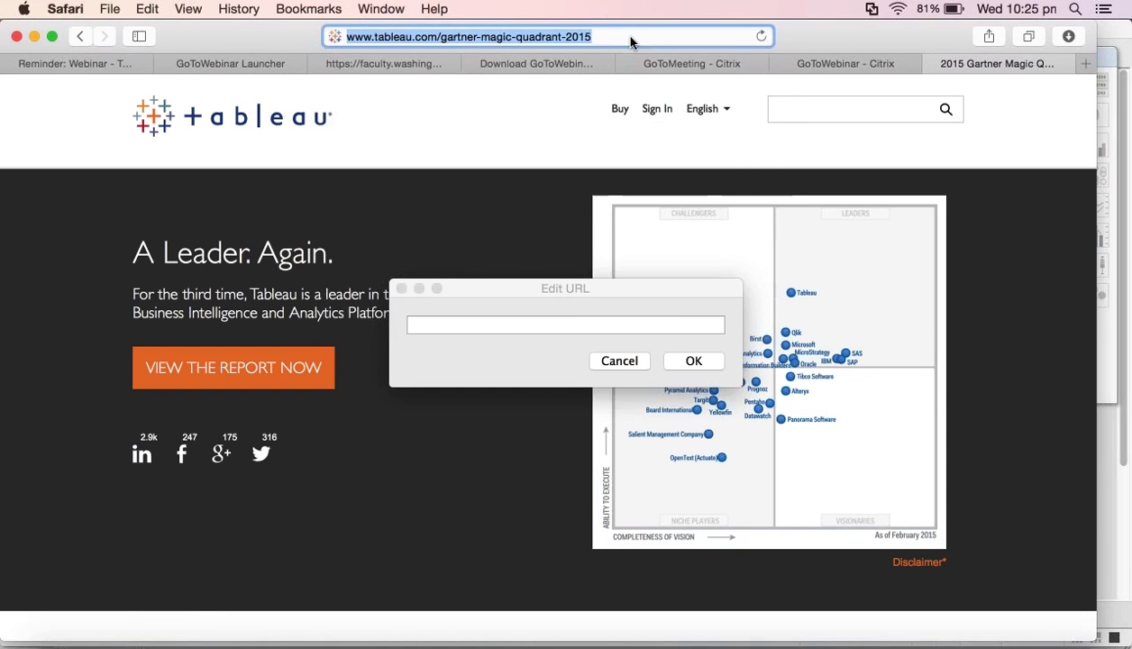
key(super+v)
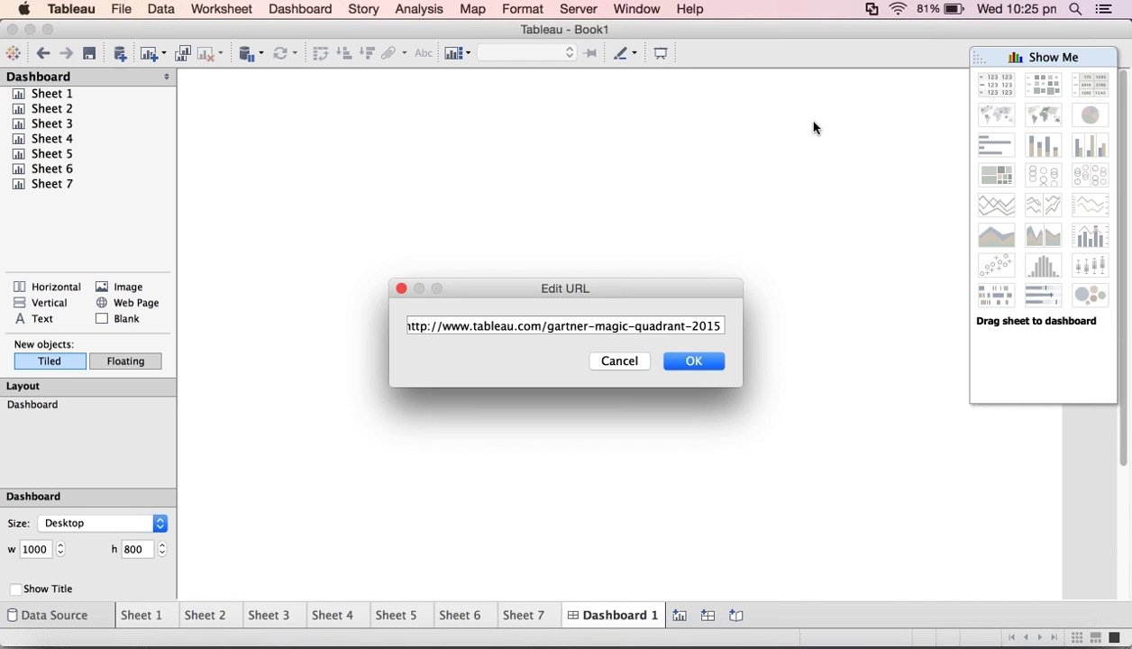
click(695, 369)
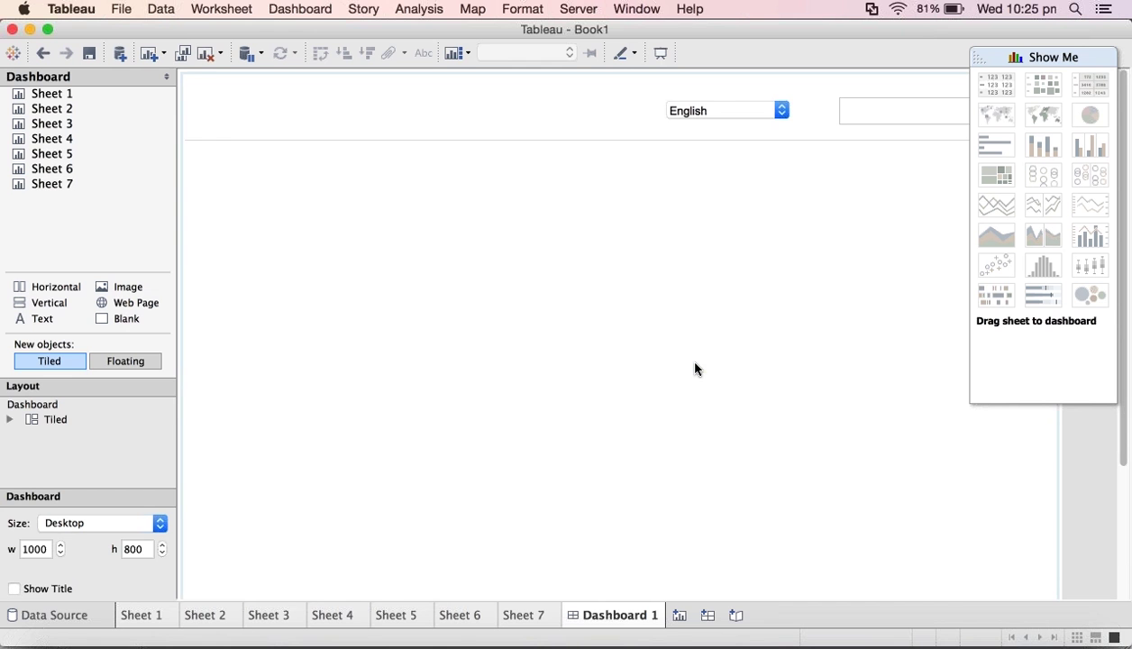
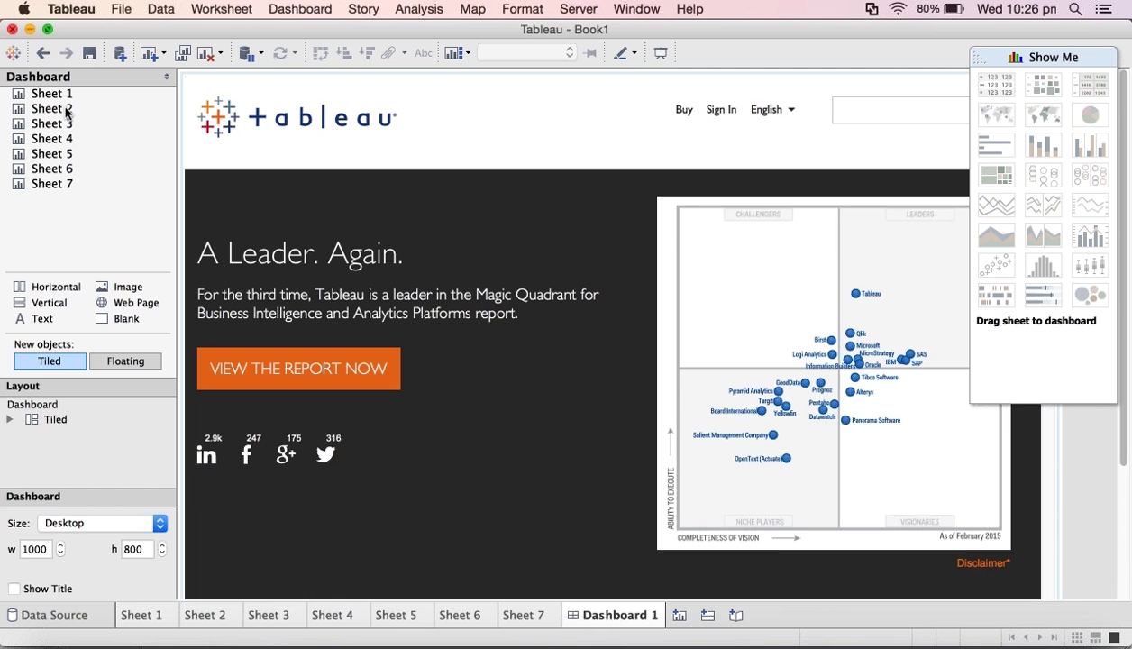
Step: Open the Cloudera Hadoop server connection form, check its Type options, cancel it and close the list of data connections
click(120, 53)
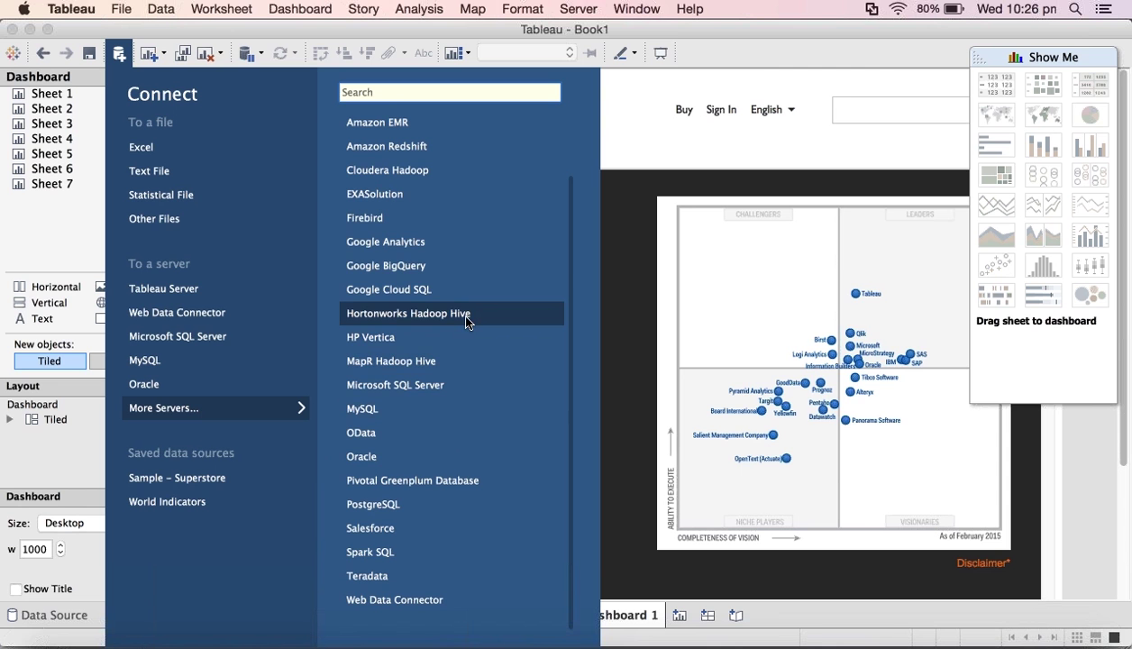
click(422, 173)
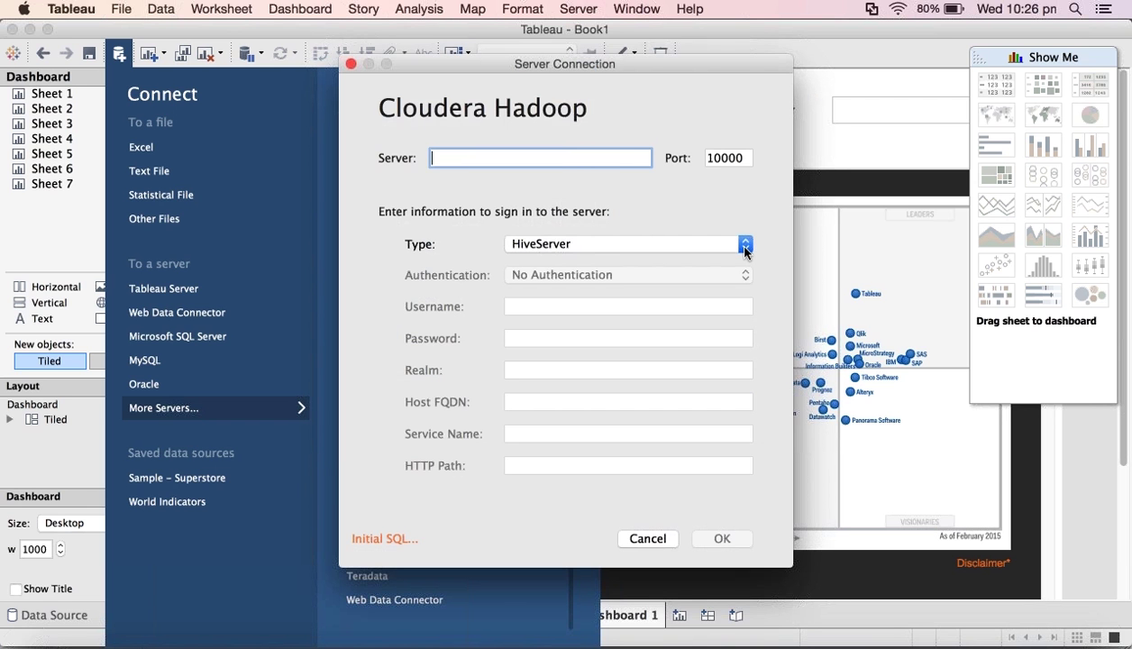
click(744, 251)
click(745, 251)
click(744, 250)
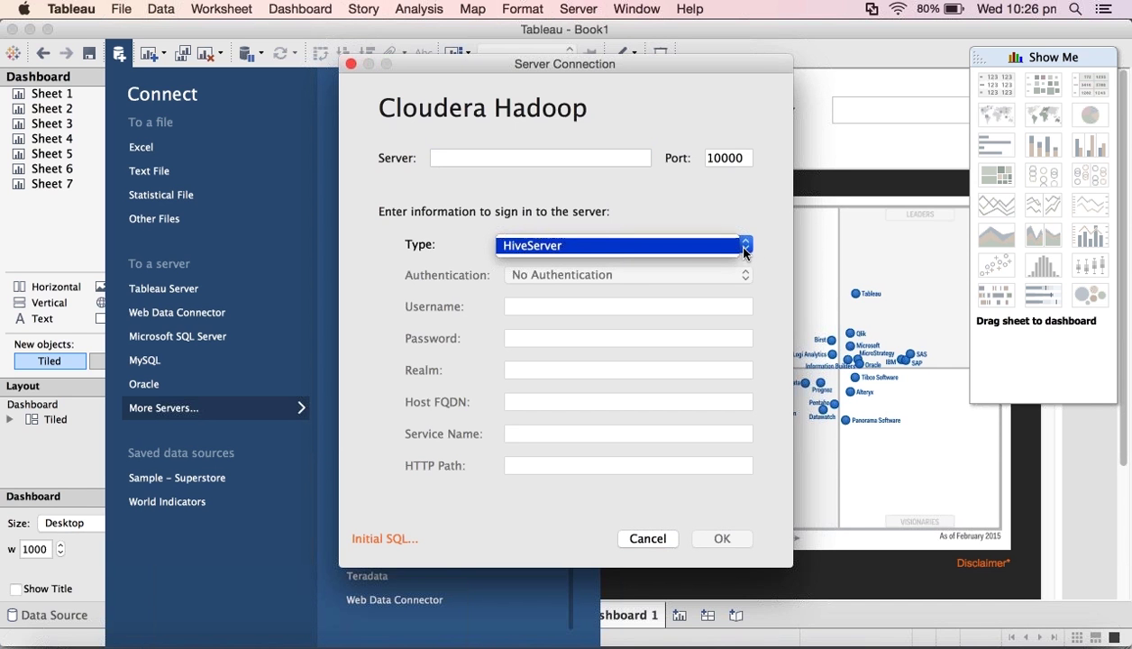
click(745, 250)
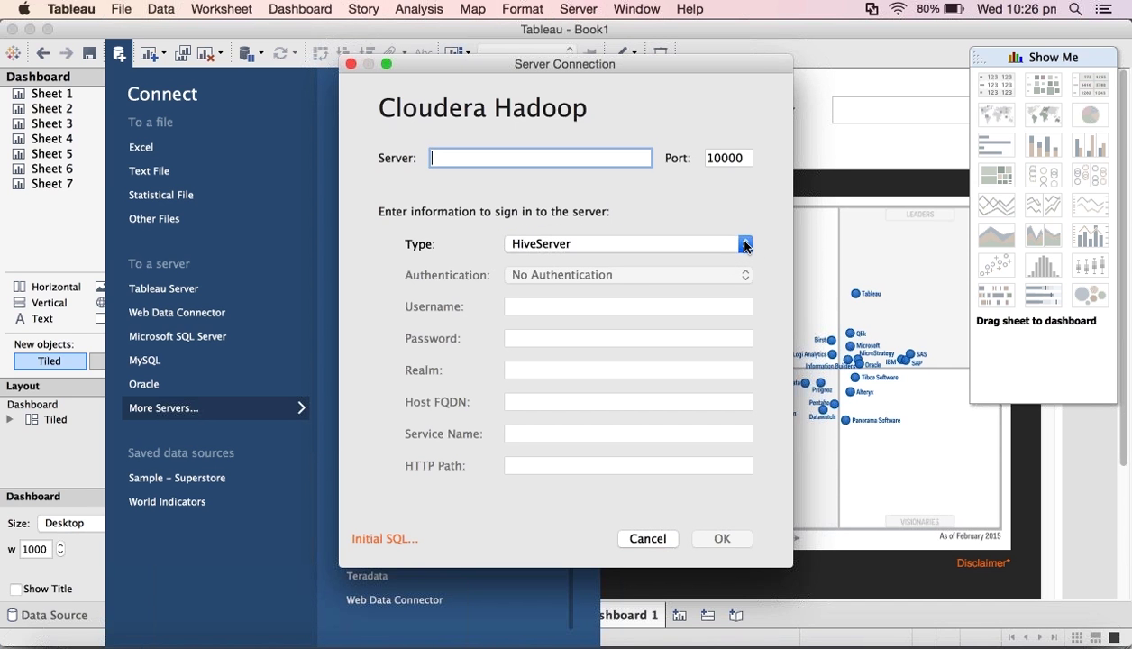
click(745, 247)
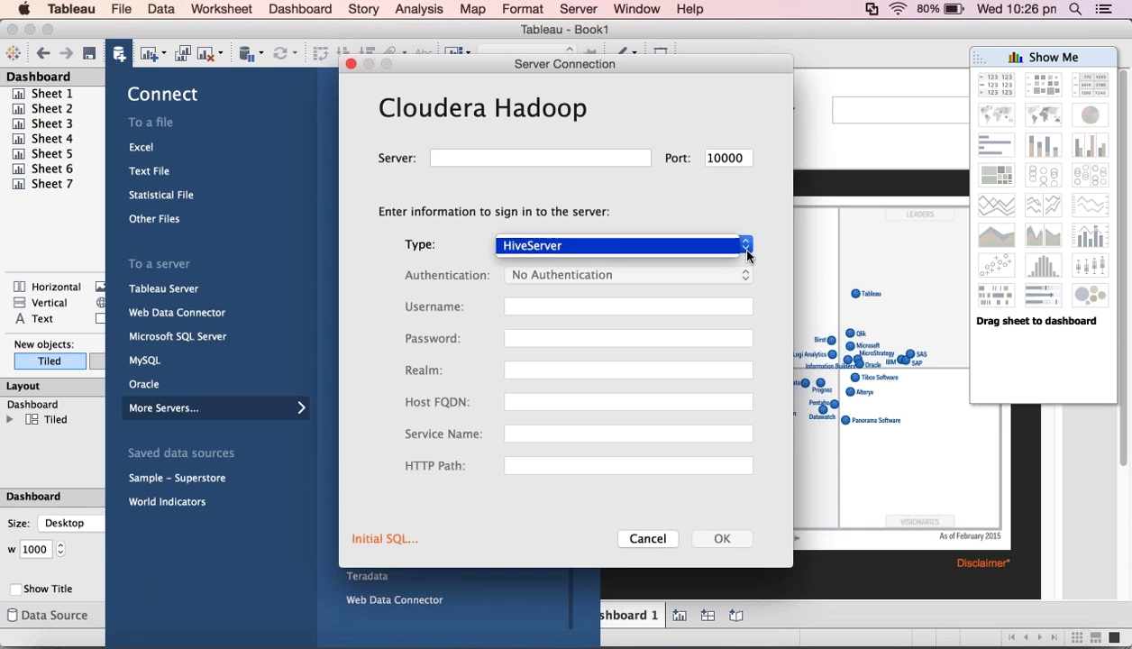
click(746, 252)
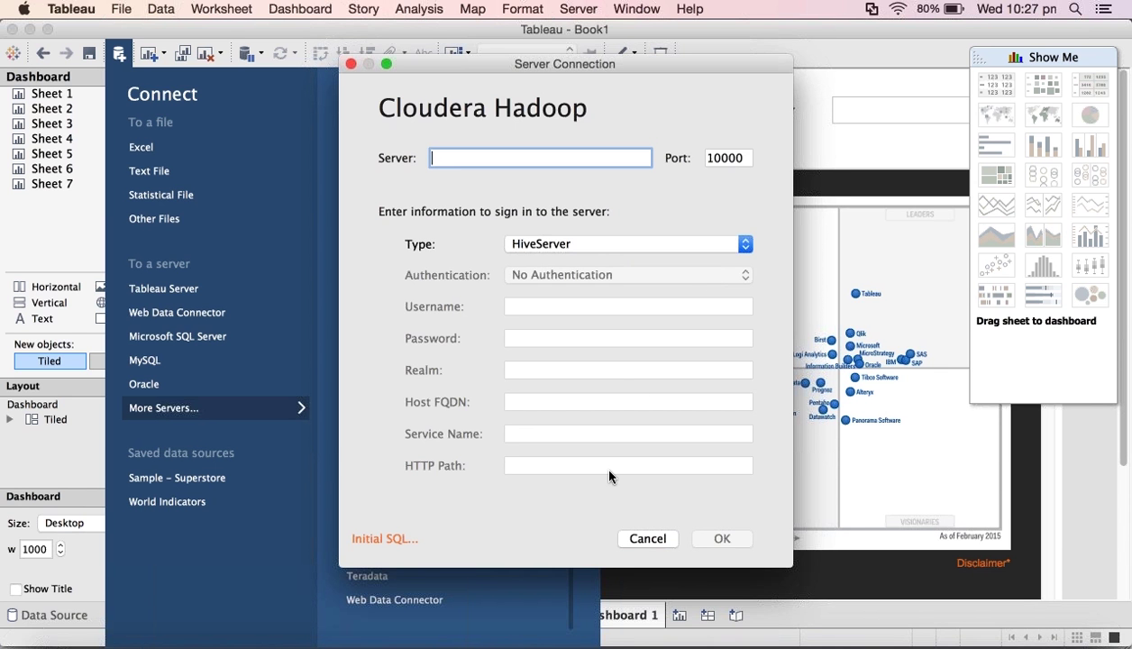
click(651, 538)
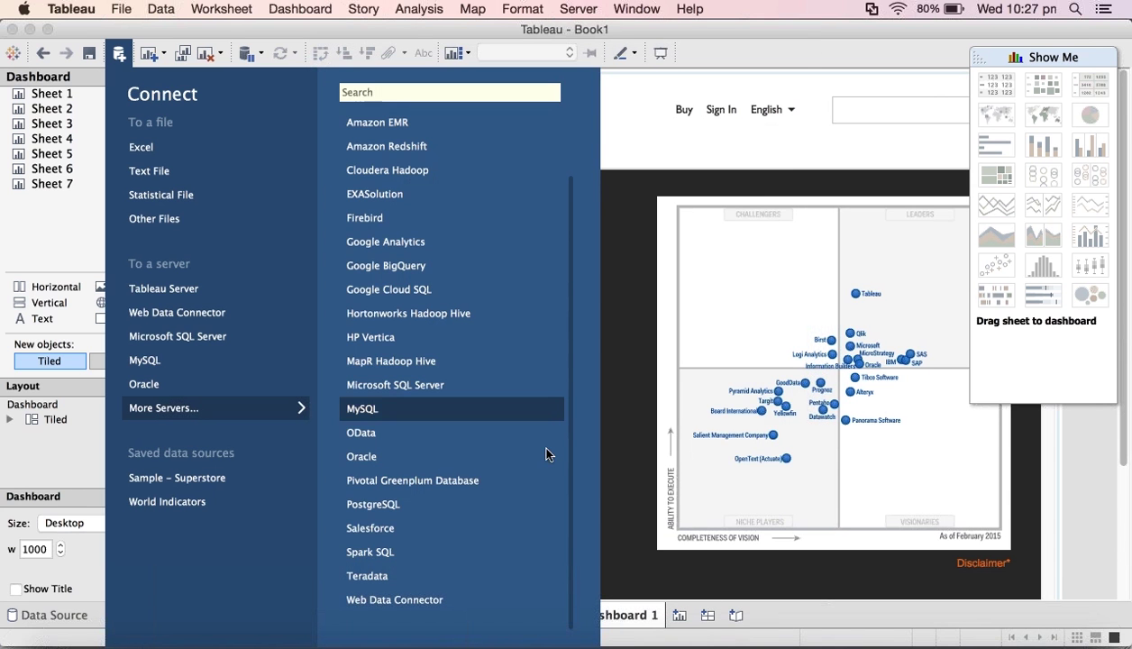
click(638, 312)
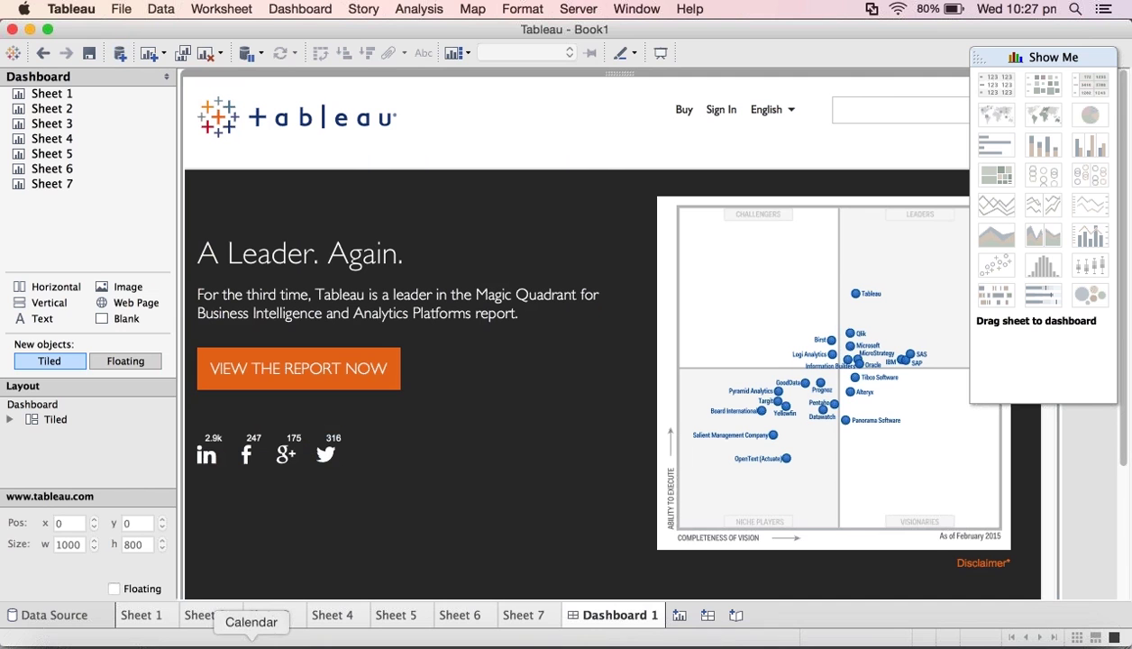
Step: Switch to Safari, search for "odbc connector for hive" in a new tab and open the Cloudera Hive ODBC Connector v2.5.12 result
click(159, 643)
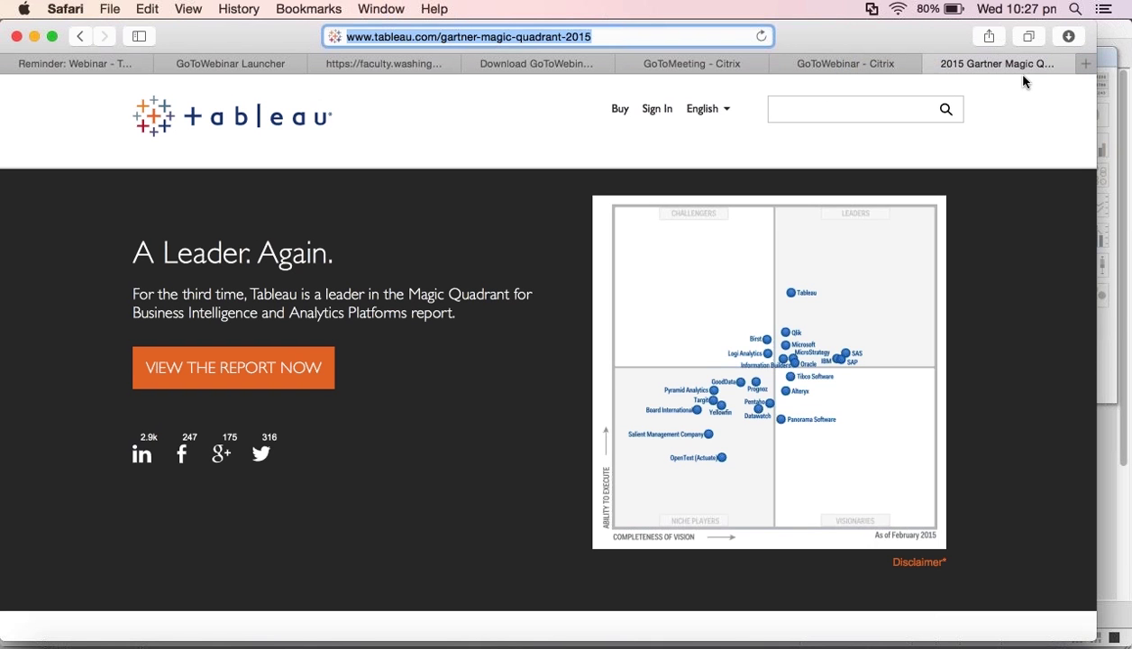
key(super+t)
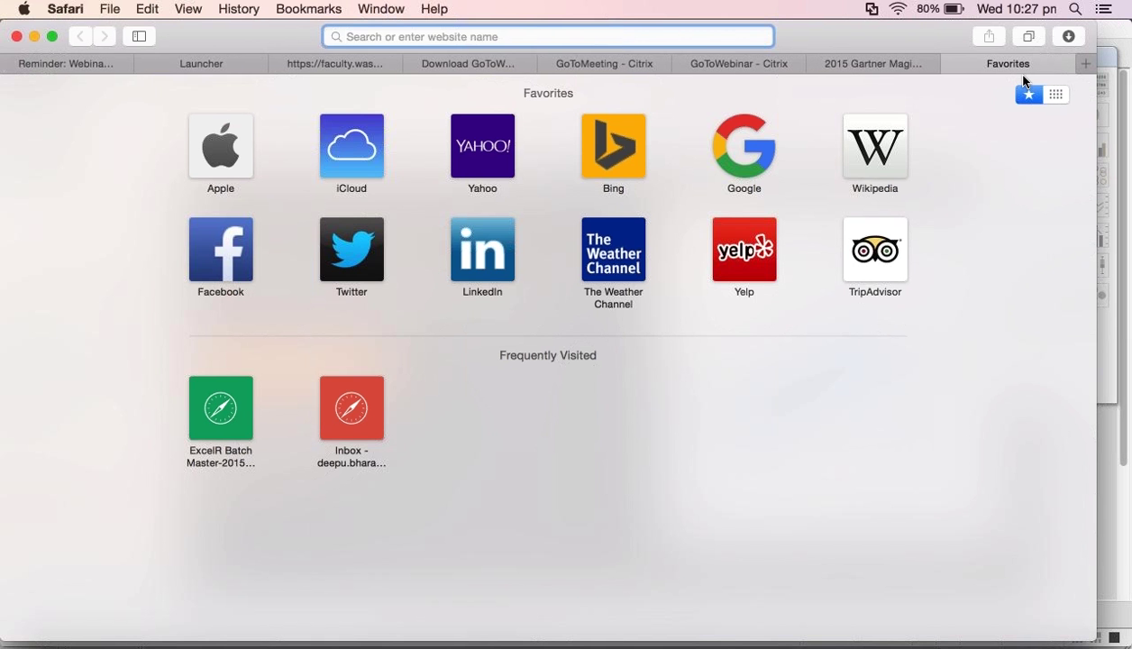
text(odbc connec)
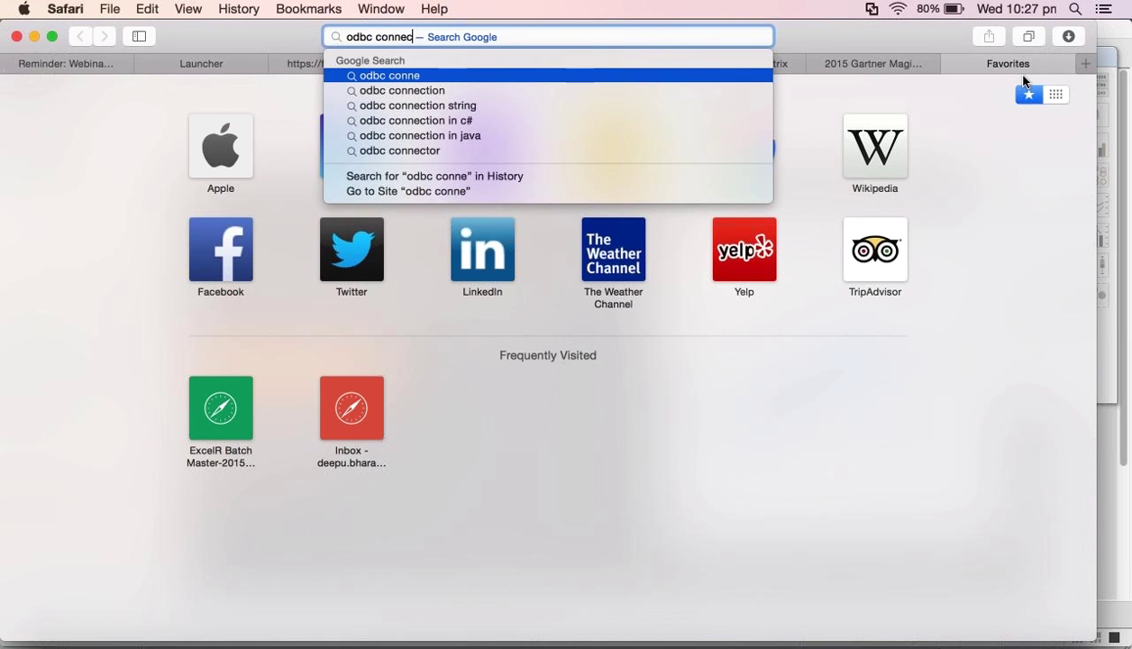
text(t)
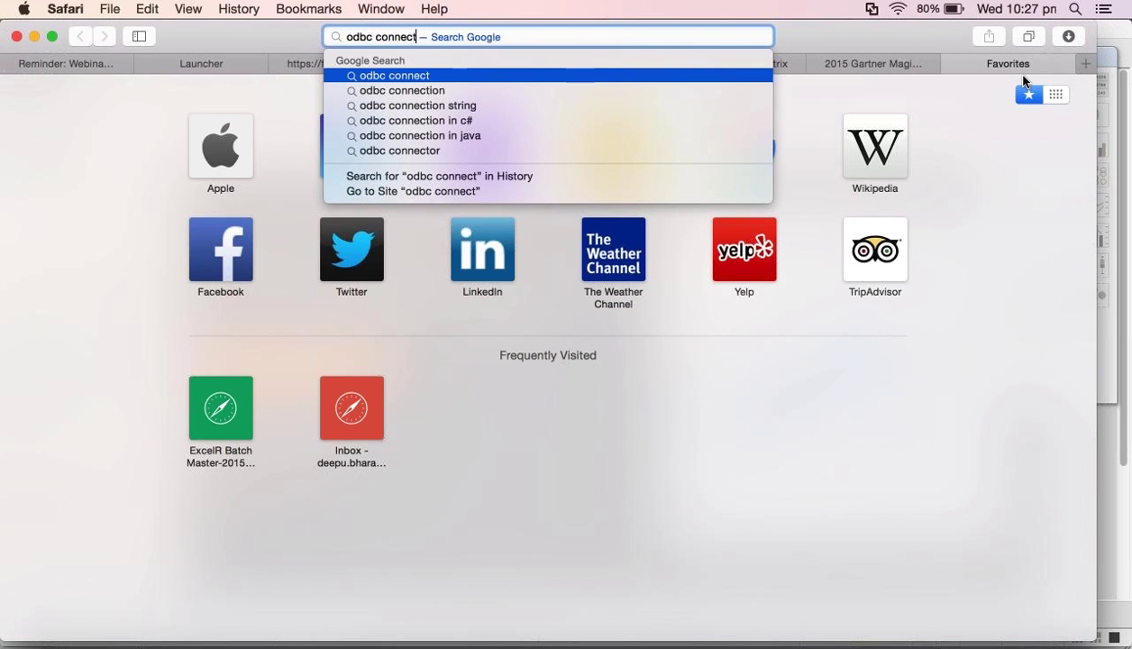
text(or for )
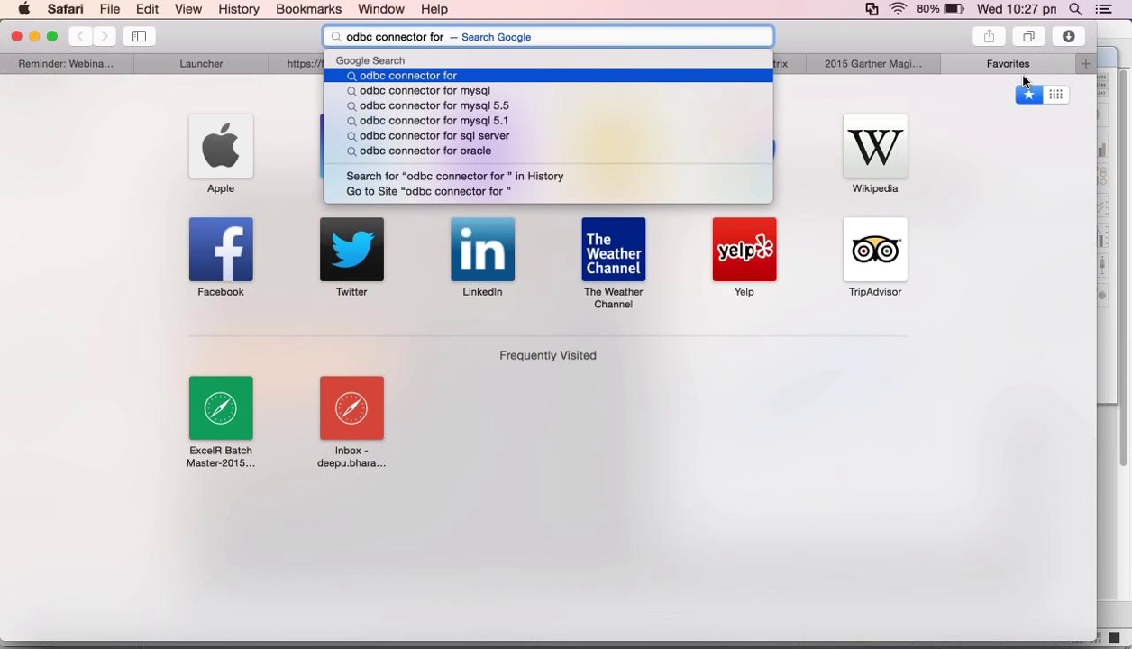
text(h)
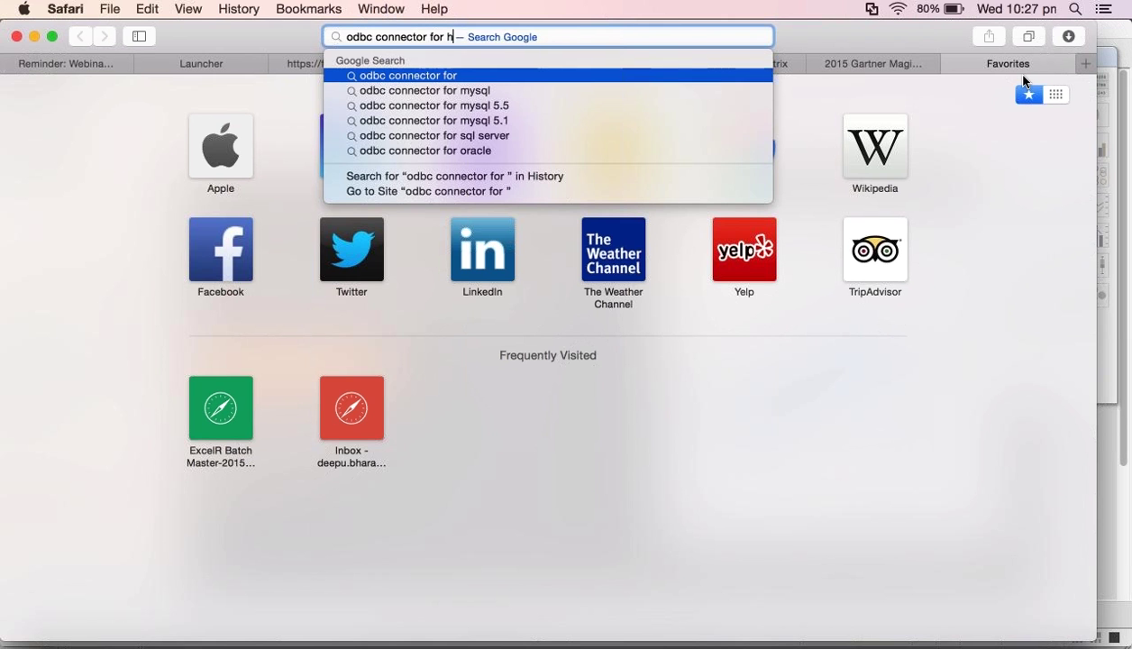
text(ive)
key(Return)
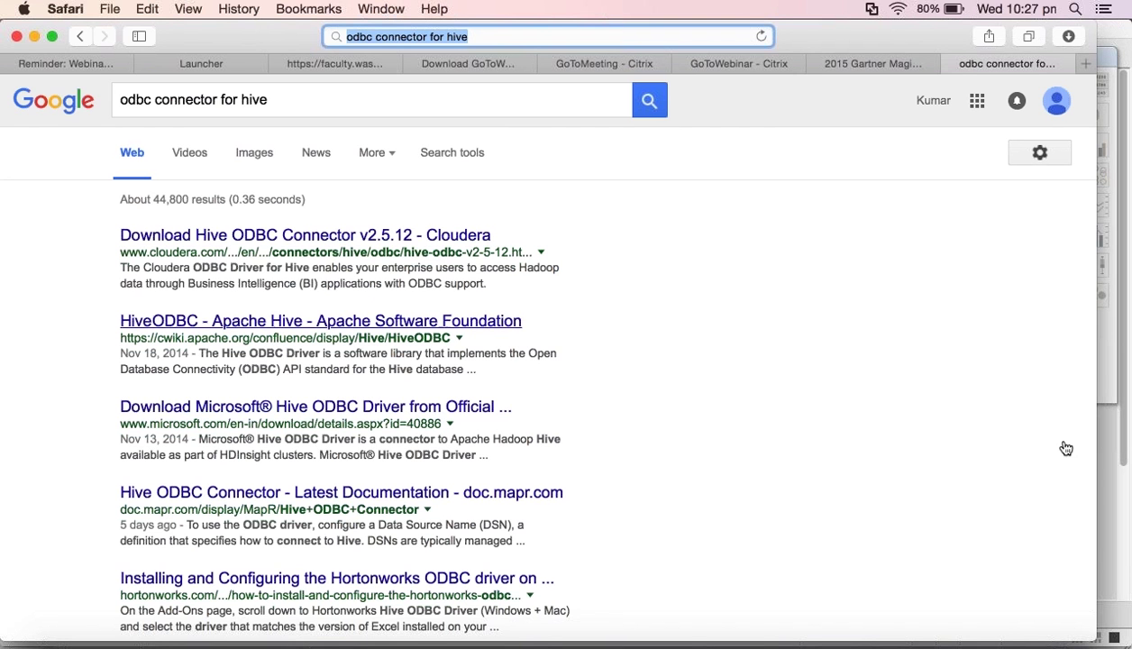
click(317, 236)
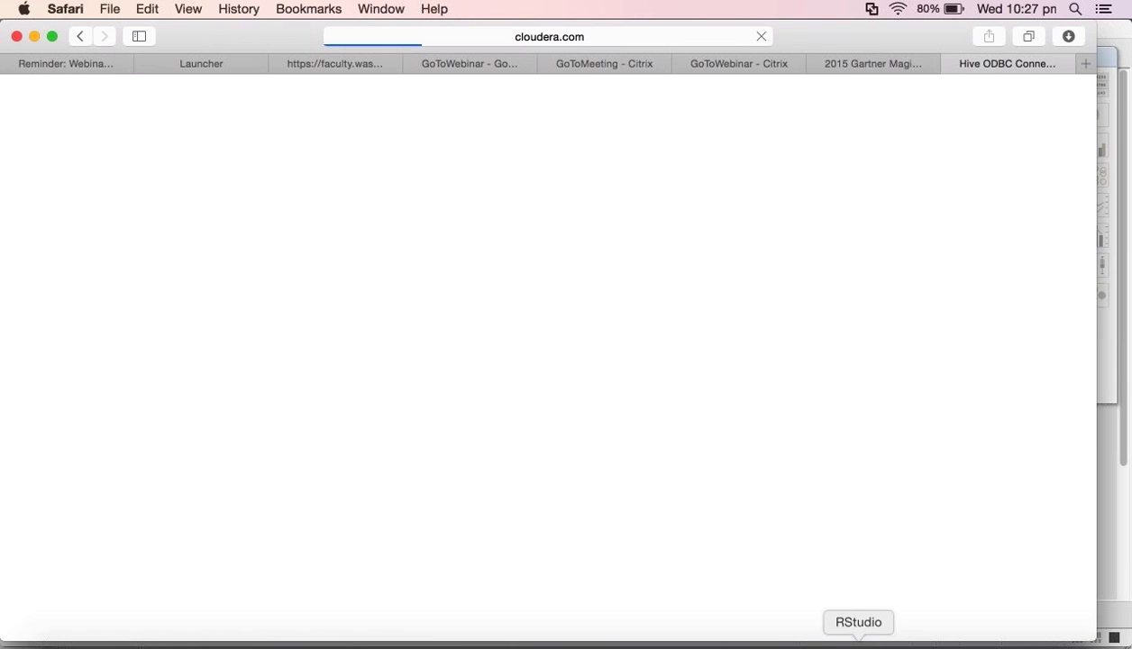
Step: Show Tableau's list of data connections again, and return to Safari to examine the Cloudera Hive ODBC driver downloads by platform
click(811, 641)
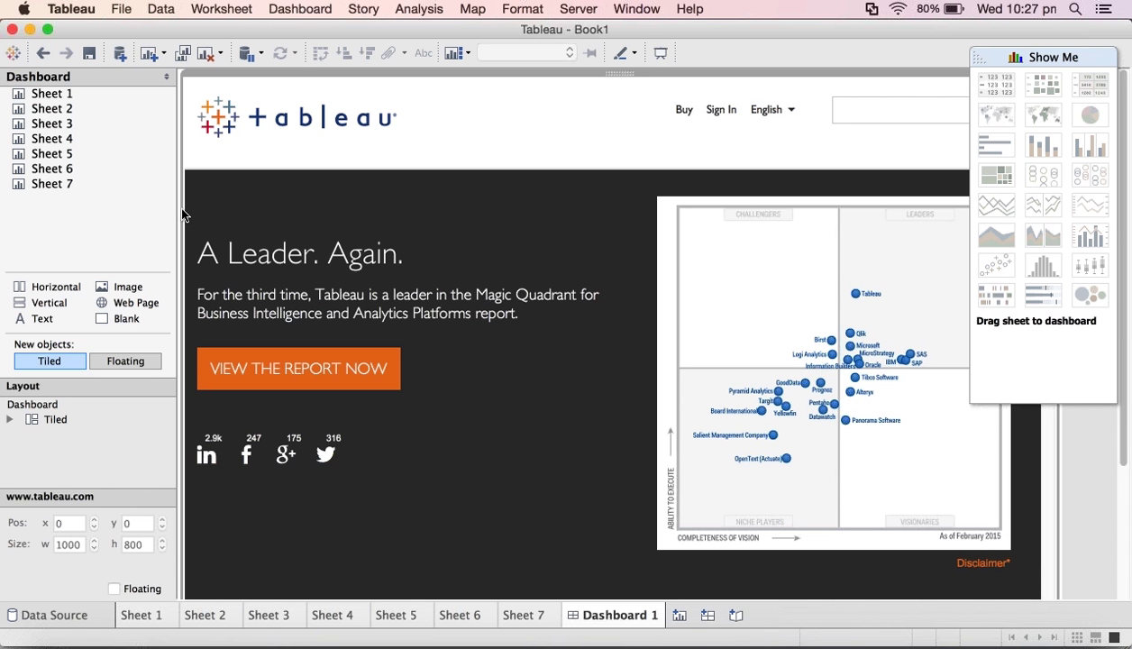
click(120, 53)
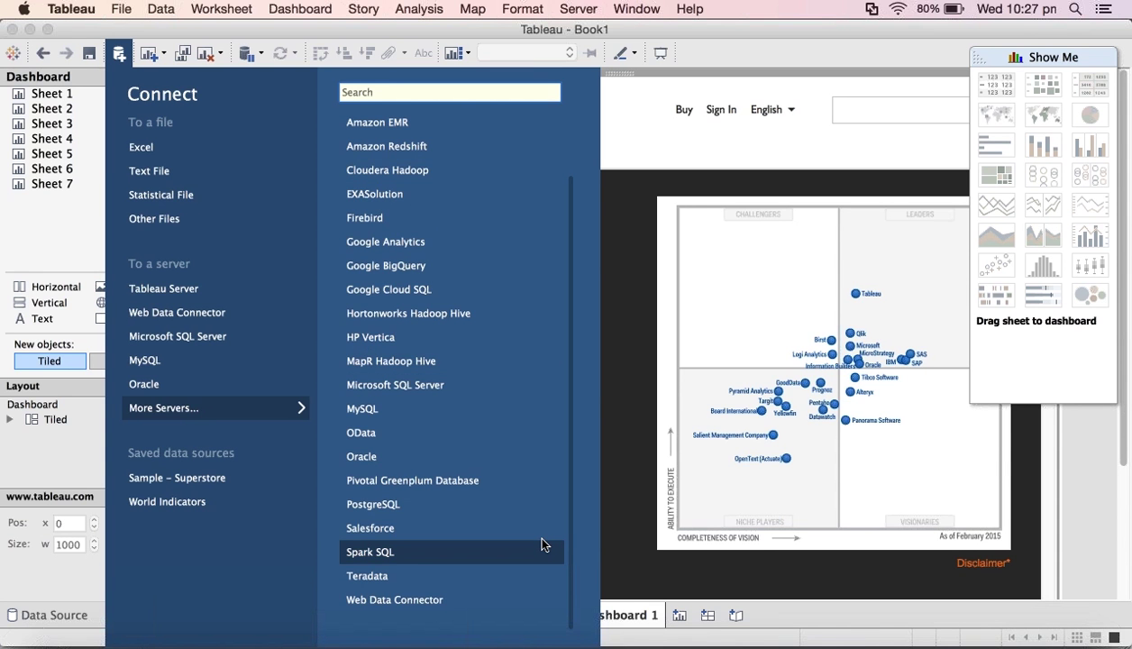
key(super+Tab)
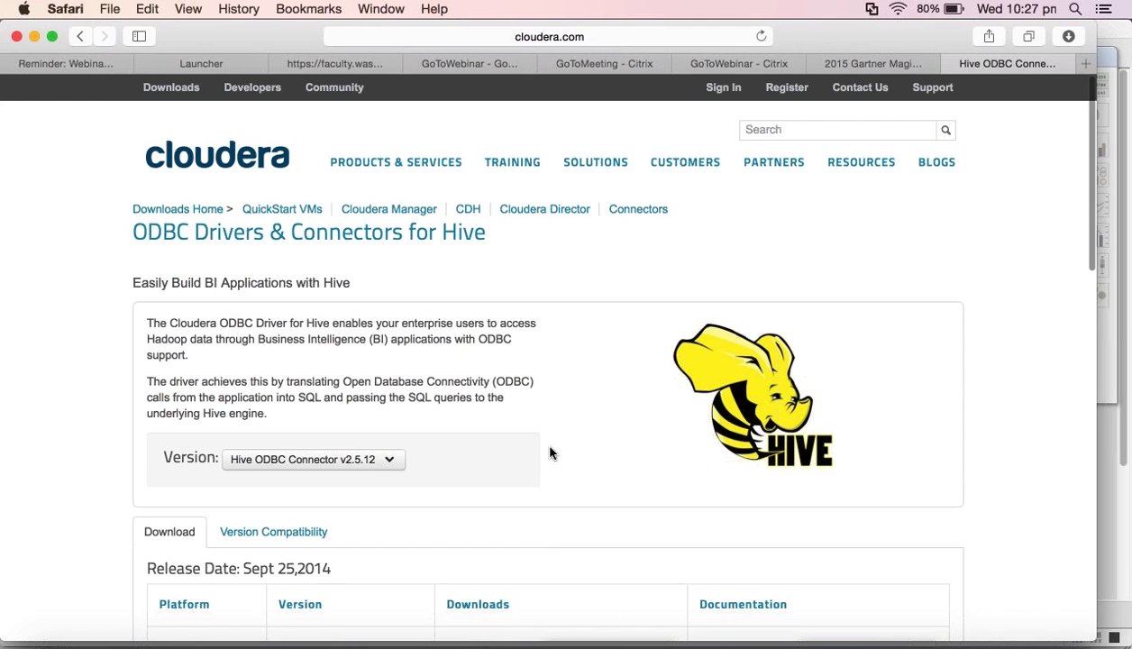
scroll(537, 230, down, 1)
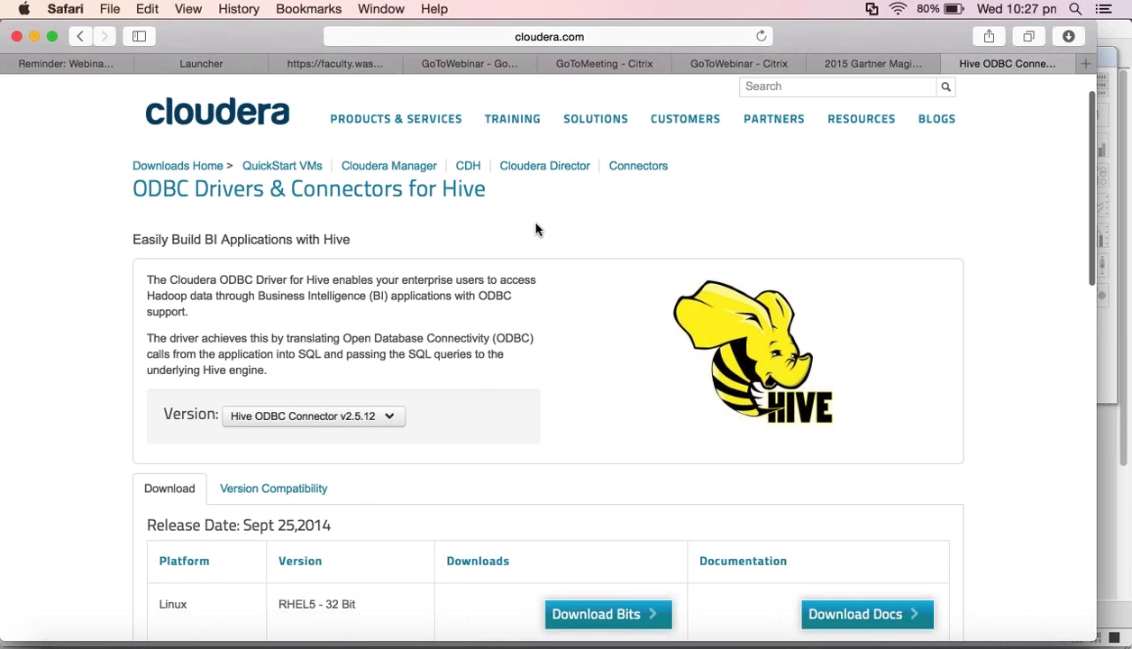
scroll(537, 228, down, 7)
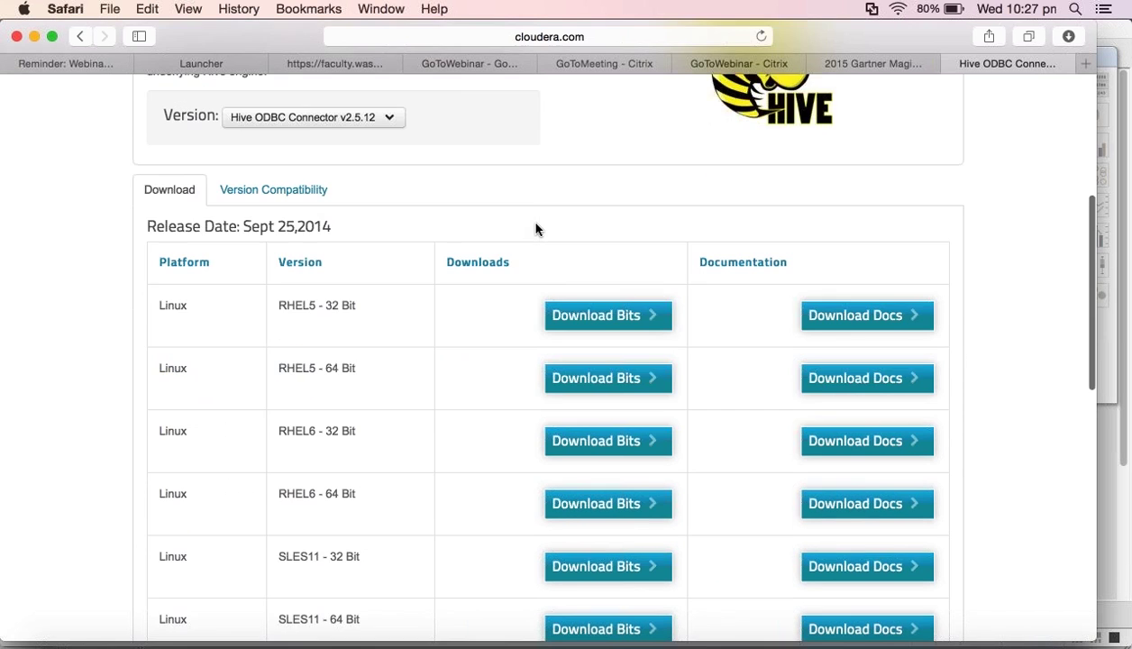
scroll(532, 194, down, 10)
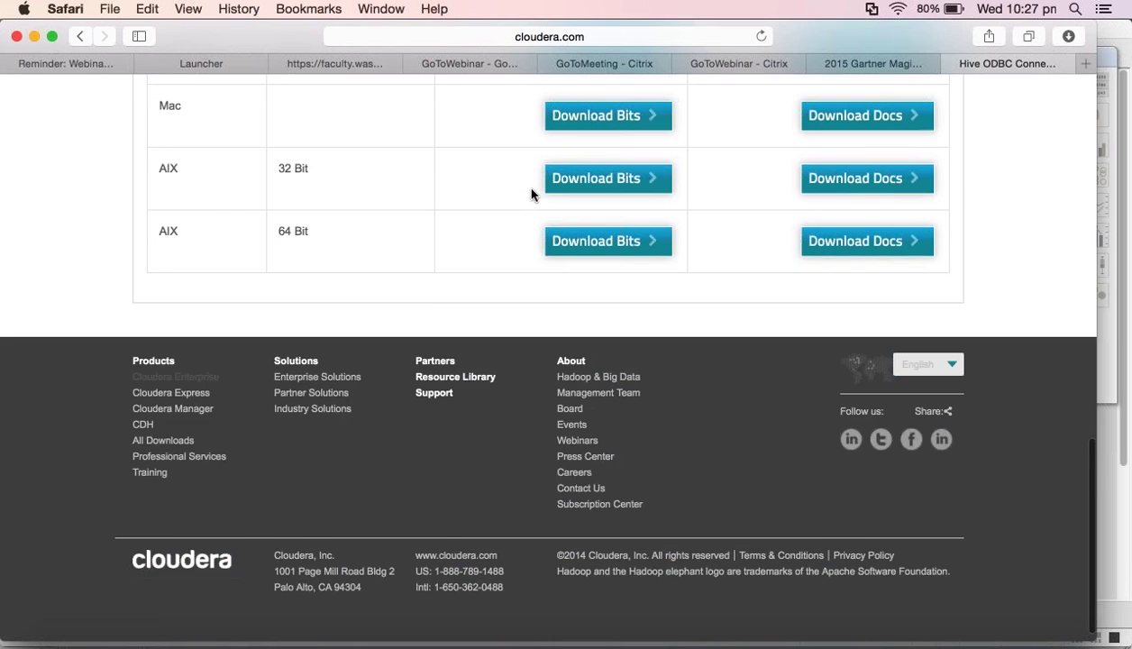
scroll(532, 198, up, 4)
scroll(531, 208, up, 4)
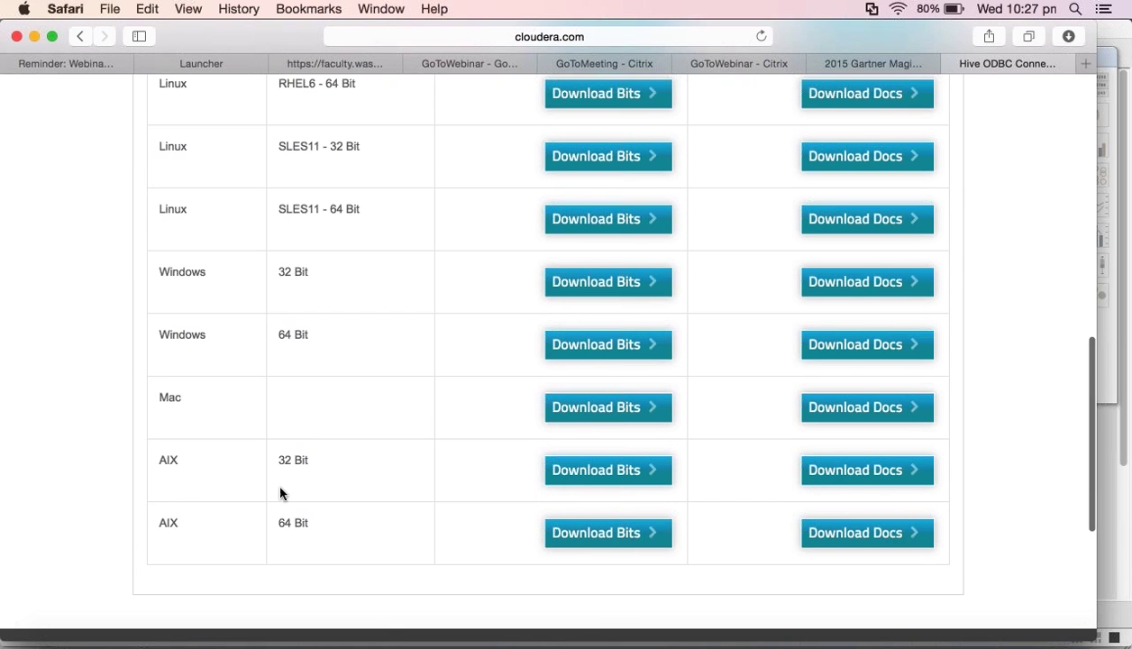
scroll(307, 540, up, 7)
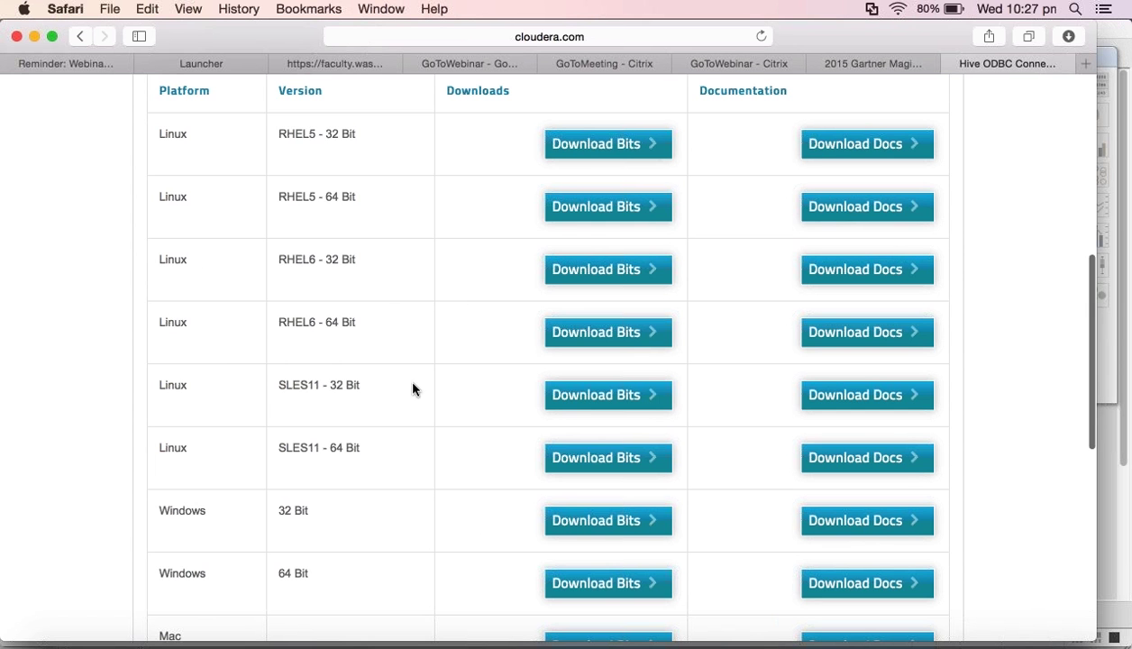
Step: Review the remaining Cloudera Hive ODBC driver downloads for Windows, Mac and AIX, and switch back to Tableau
scroll(454, 383, down, 5)
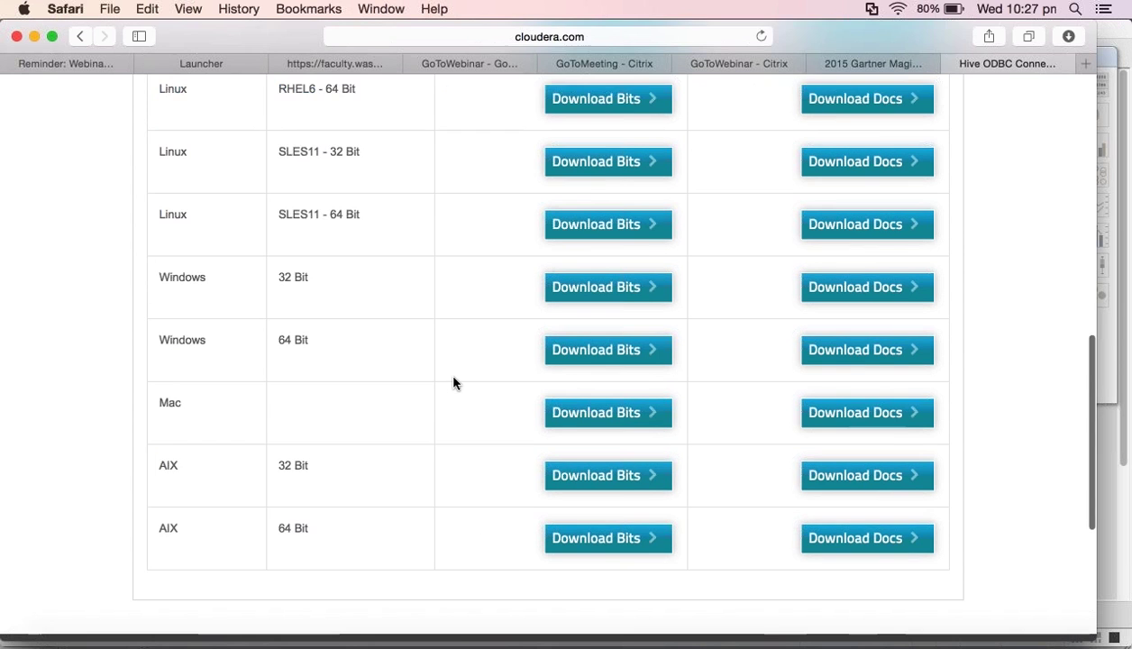
scroll(453, 383, down, 4)
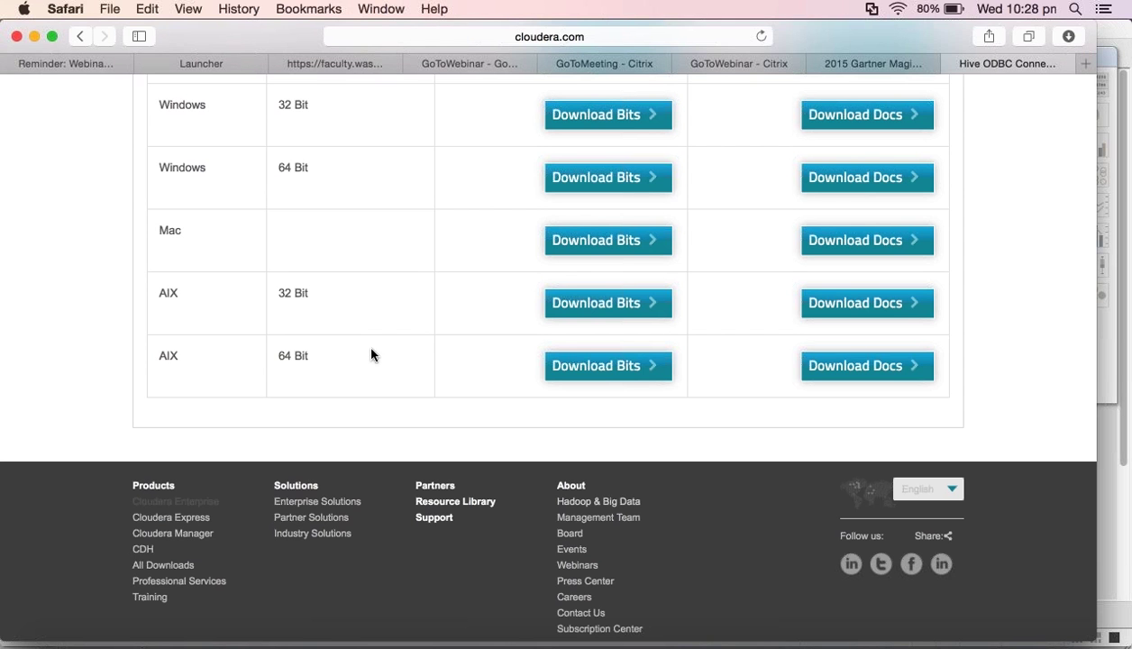
click(811, 642)
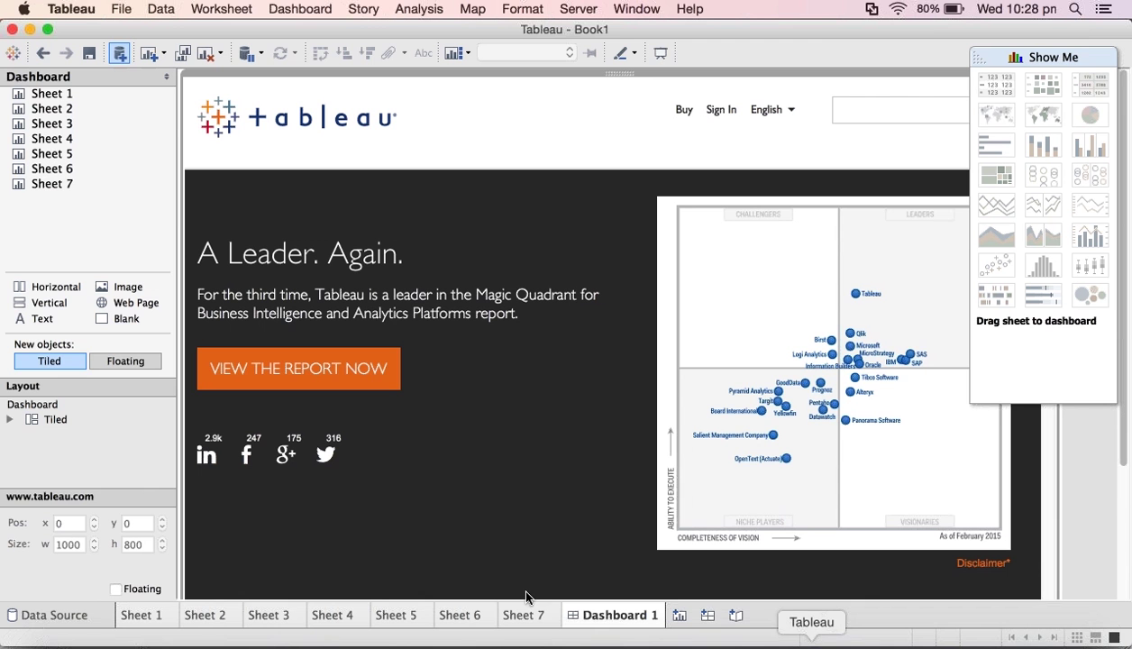
Step: View the map on Sheet 3 and add a new blank worksheet after Dashboard 1
click(284, 618)
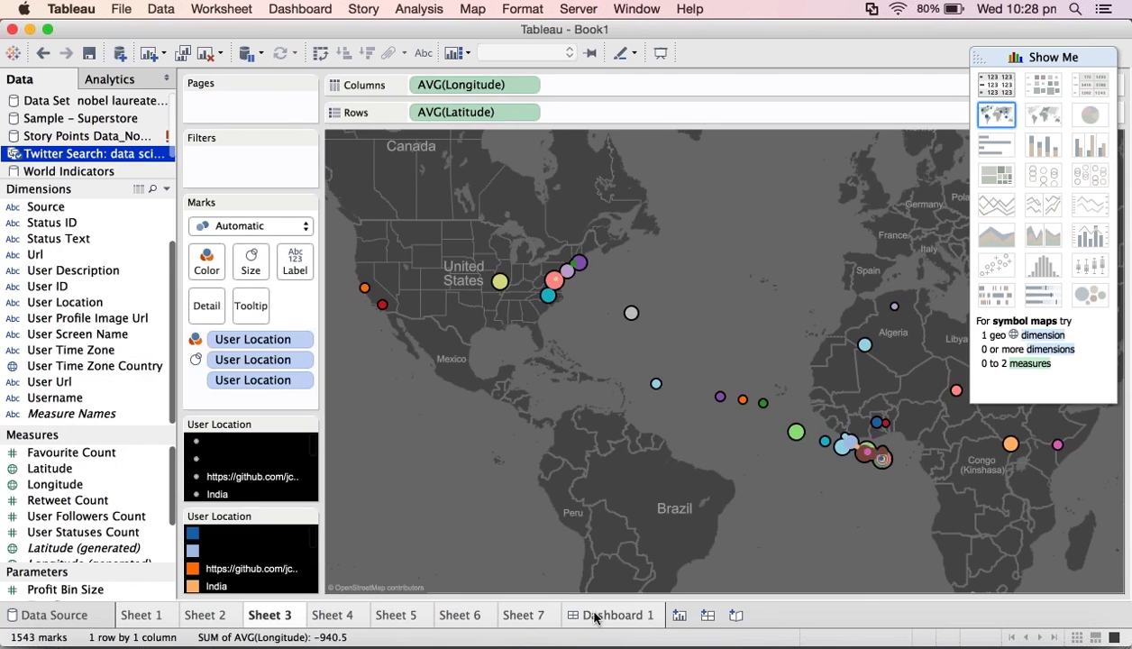
key(ctrl+Tab)
click(679, 615)
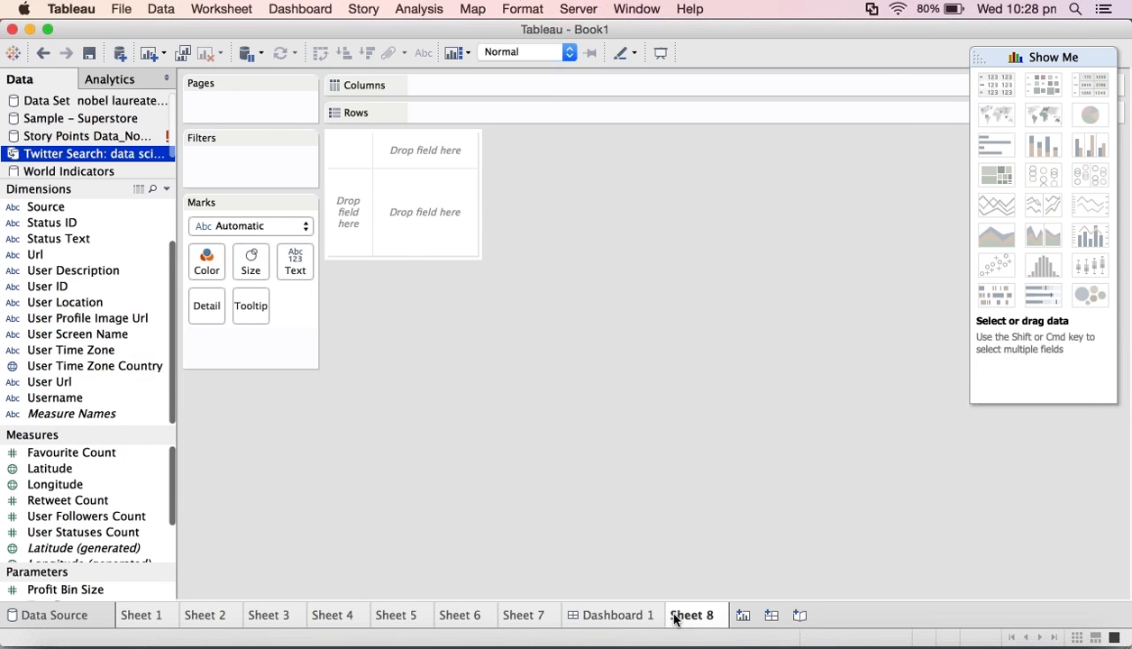
Step: Try selecting Latitude and Username in the Twitter Search data source and look through its remaining measures
click(45, 482)
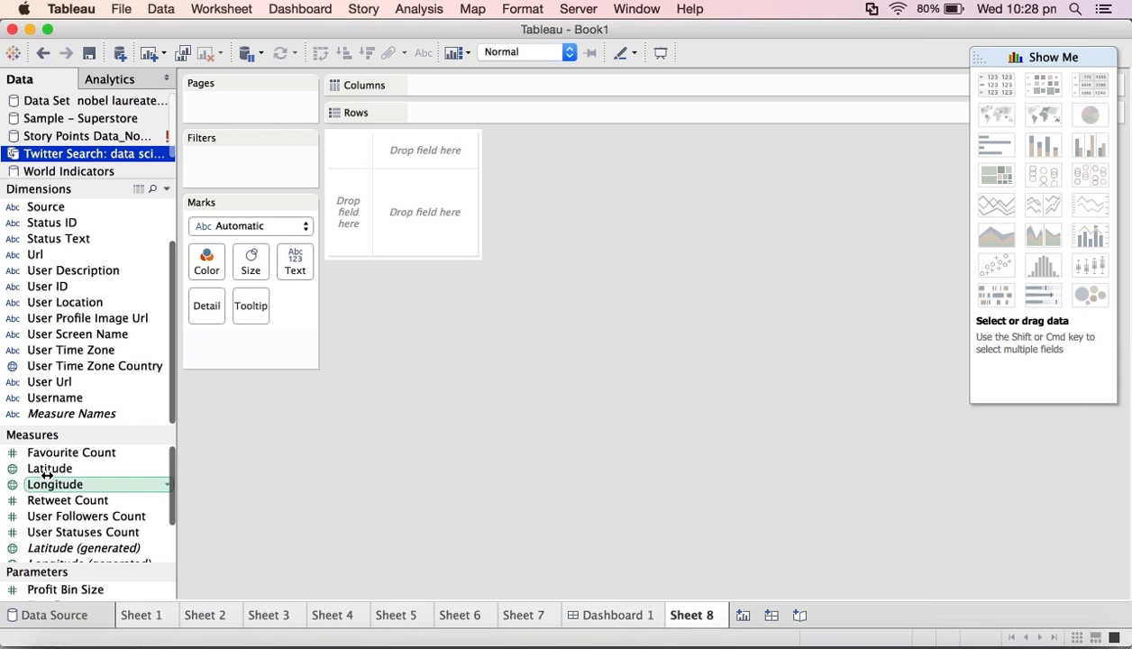
click(99, 469)
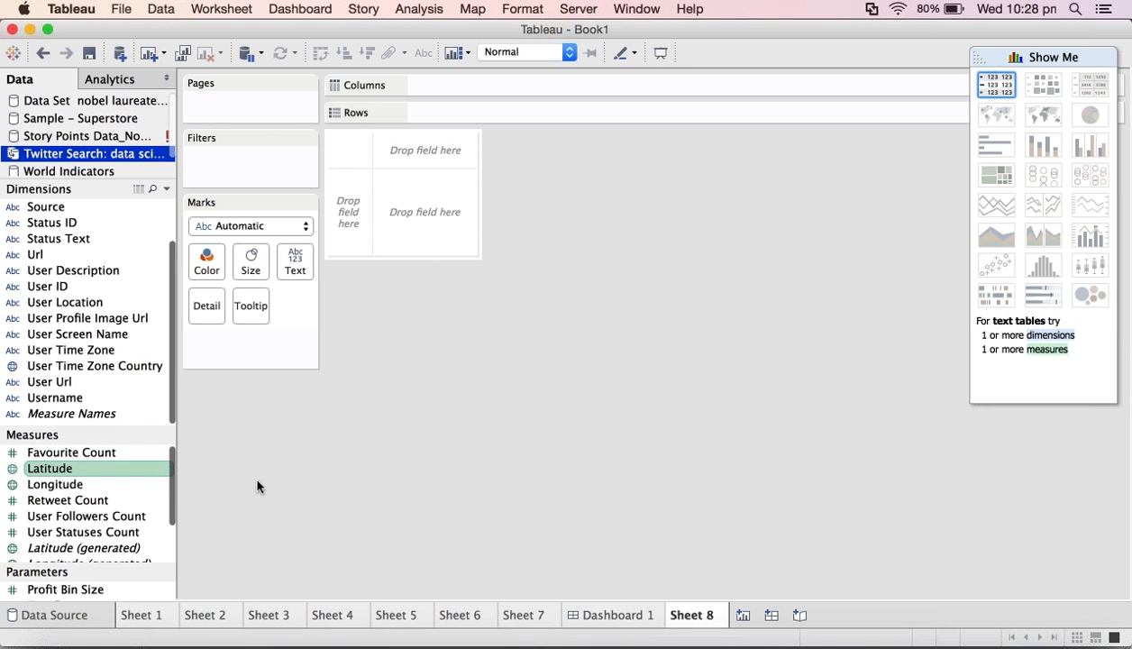
click(158, 397)
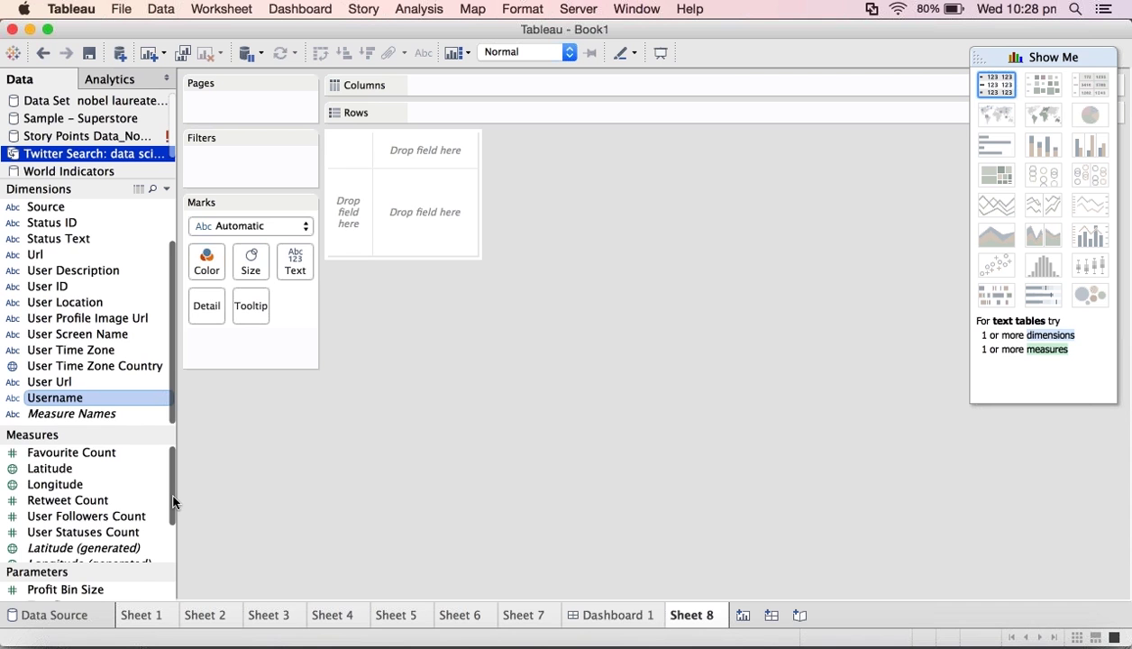
click(169, 552)
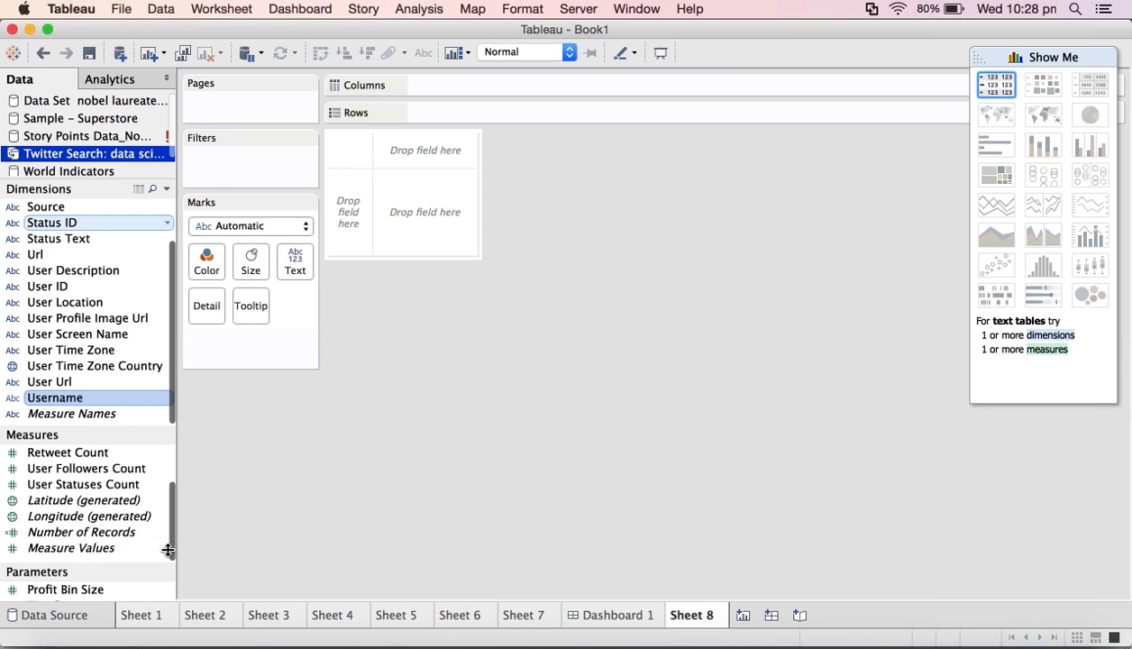
Step: Make Sample - Superstore the worksheet's data source and move the Show Me palette closer to the empty view
click(101, 172)
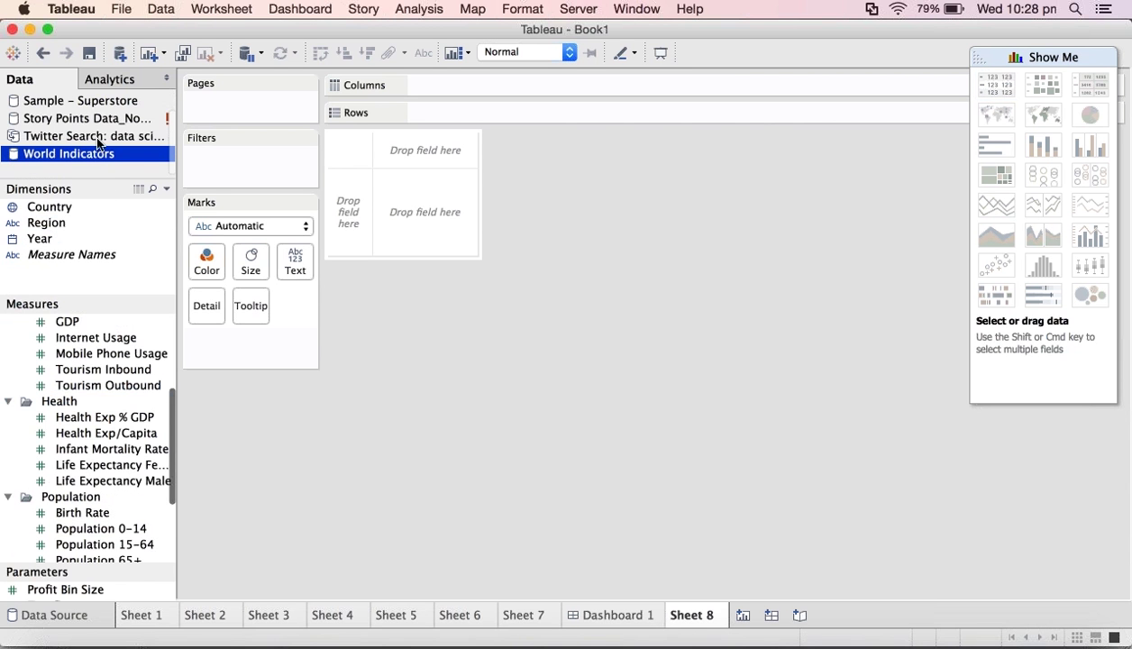
click(93, 104)
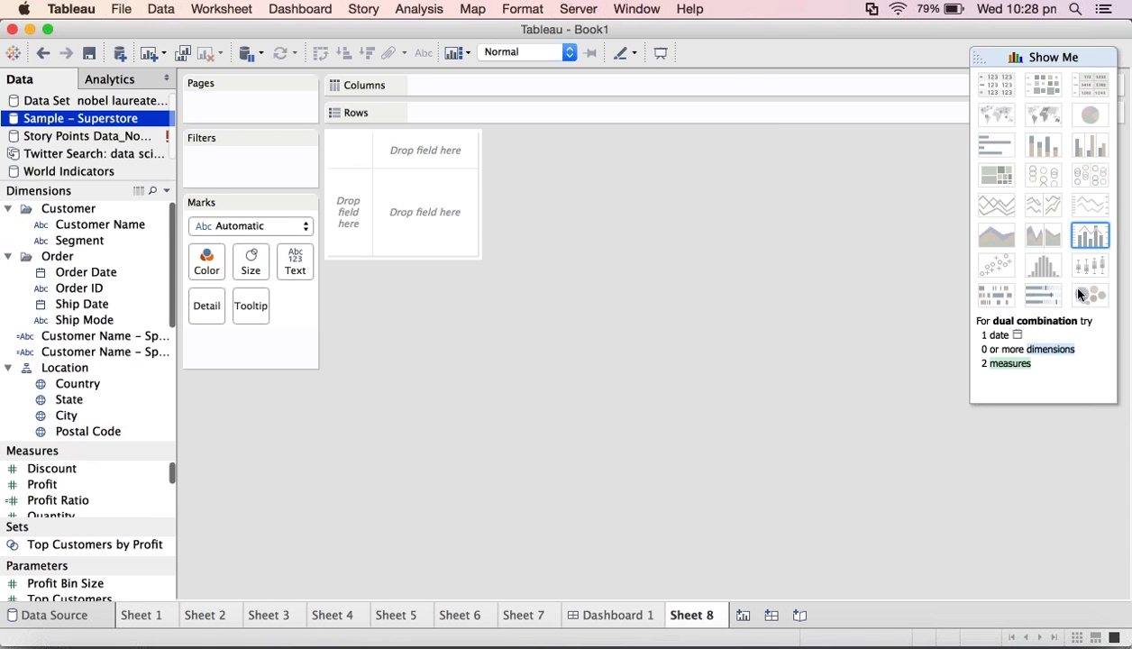
drag(1079, 289, 886, 340)
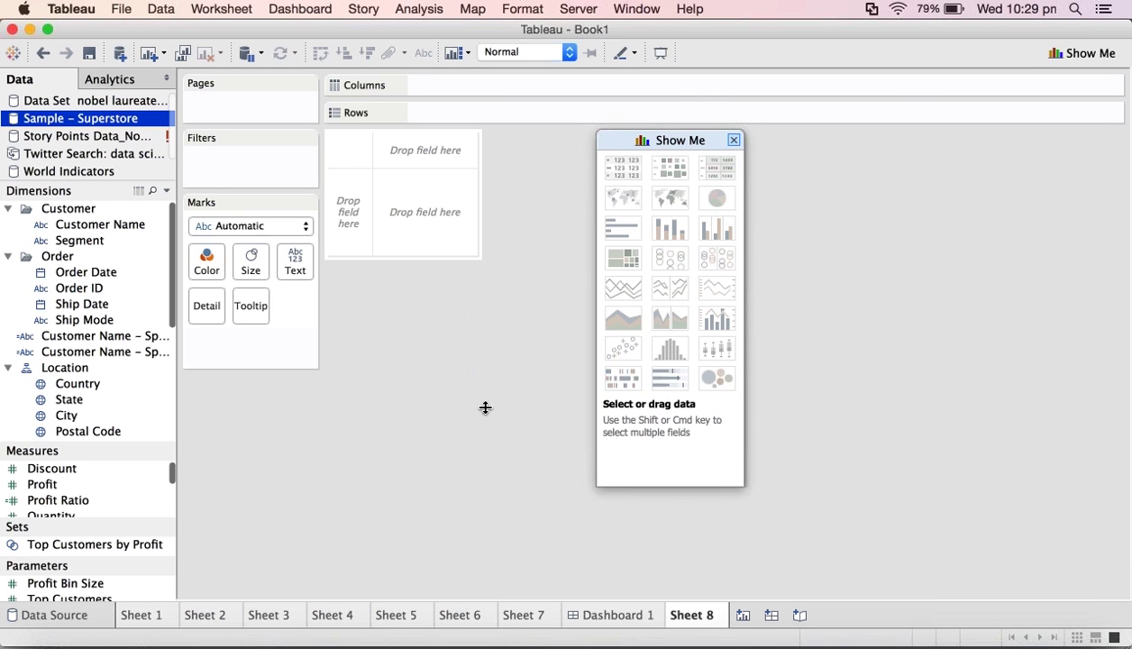
Step: Select the Profit measure, look at the Sales and Profit scatter plot in the r-and-tableau-software workbook and return to Book1
click(39, 488)
key(ctrl+Up)
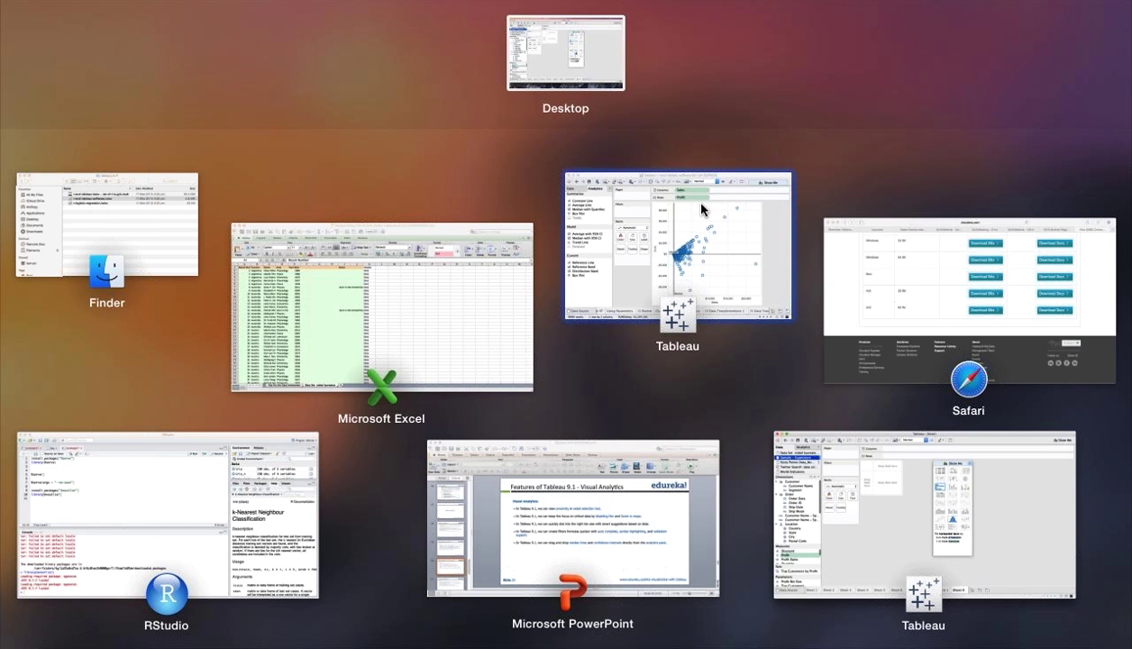
click(701, 209)
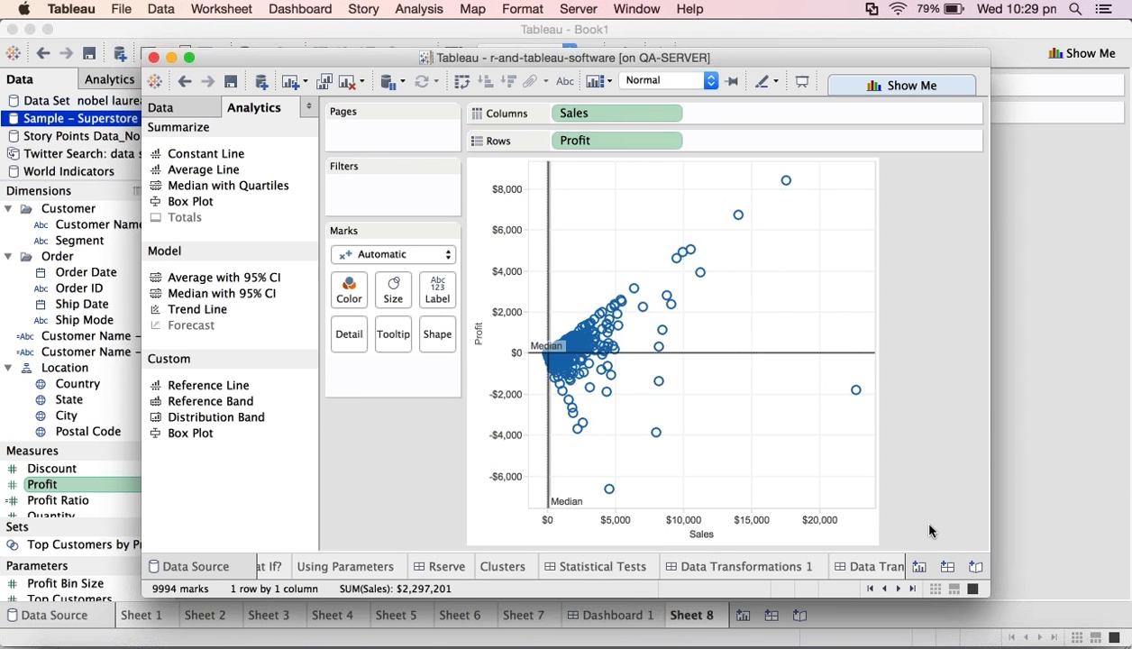
click(1036, 492)
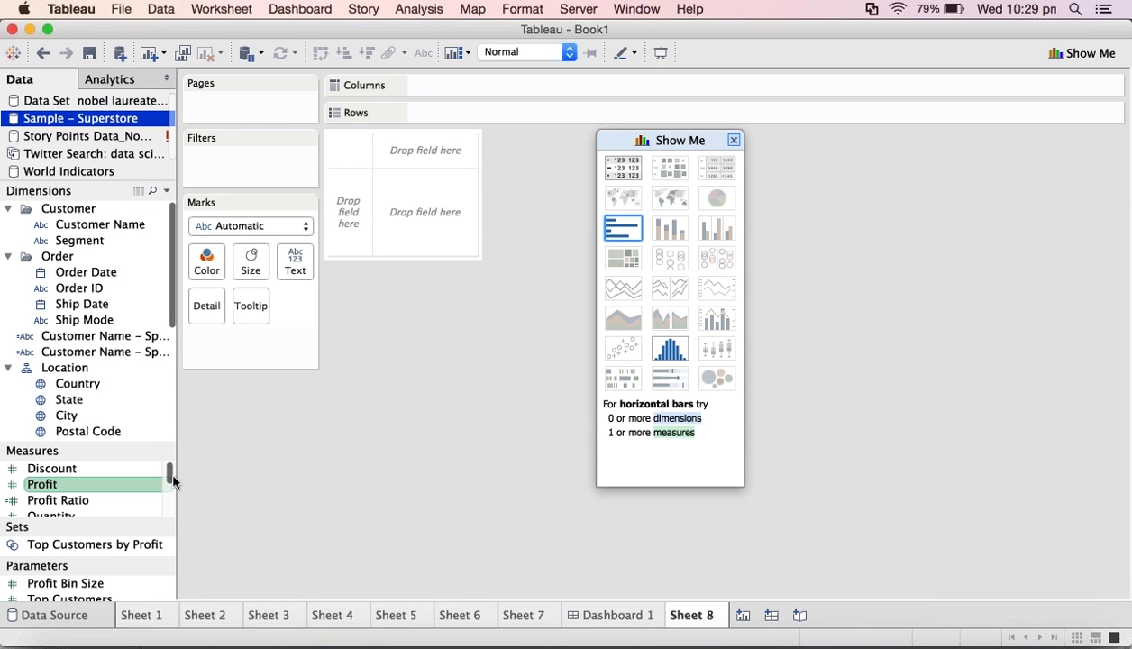
Step: Try to select the Sales and Quantity measures together in the Sample - Superstore data
drag(173, 470, 173, 482)
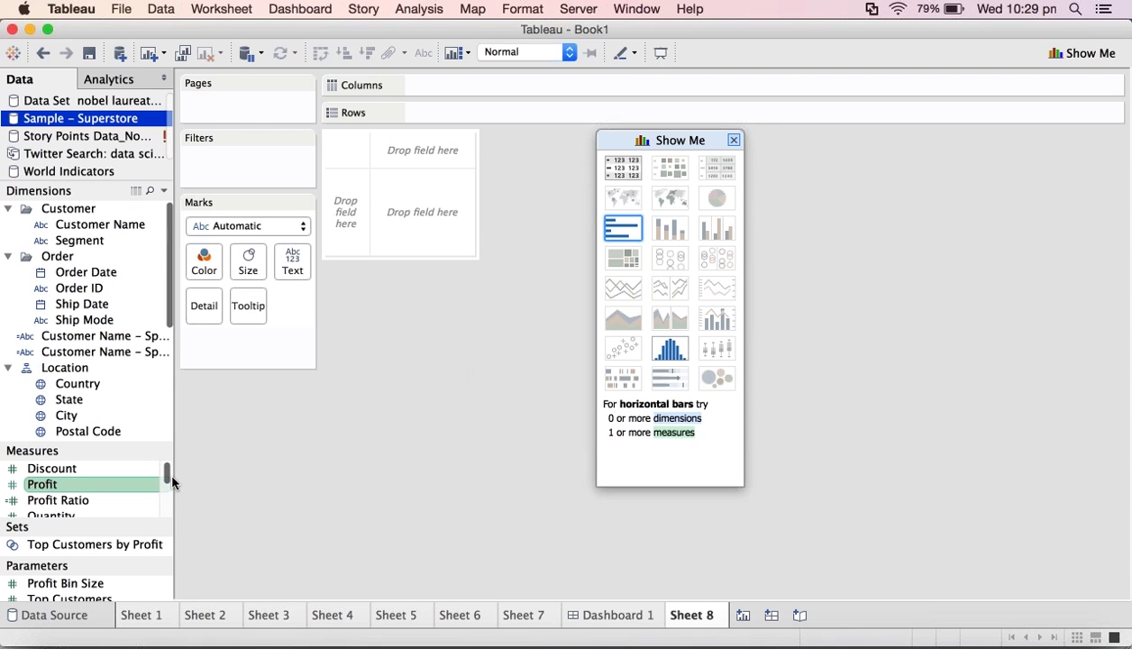
scroll(169, 479, down, 2)
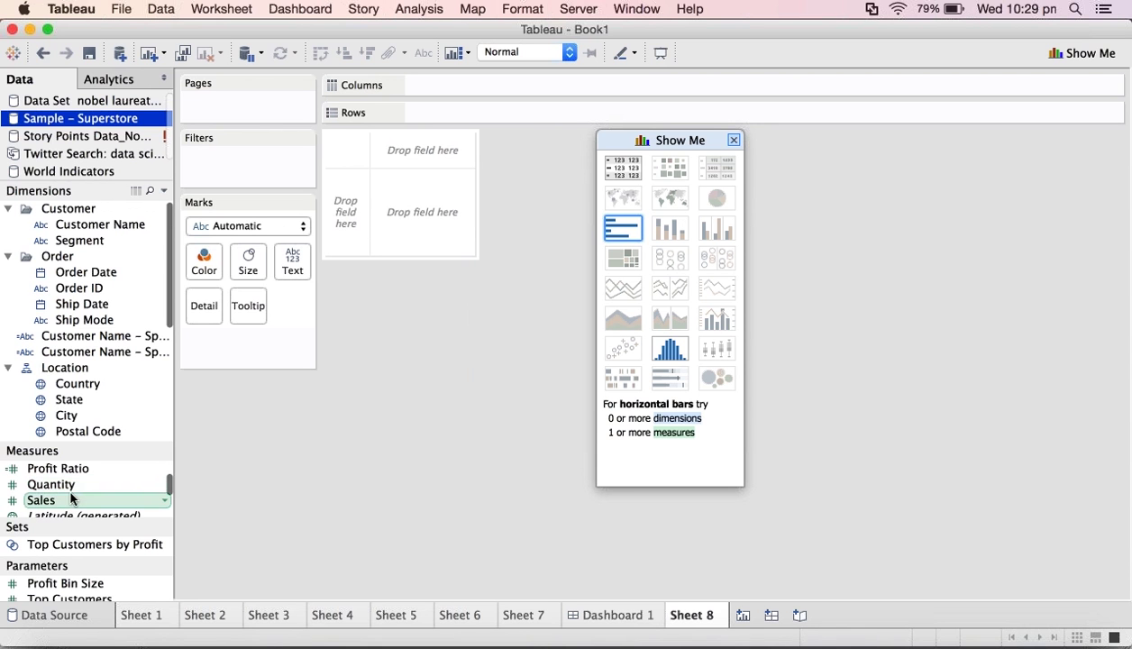
shift+click(72, 501)
click(78, 498)
super+click(108, 484)
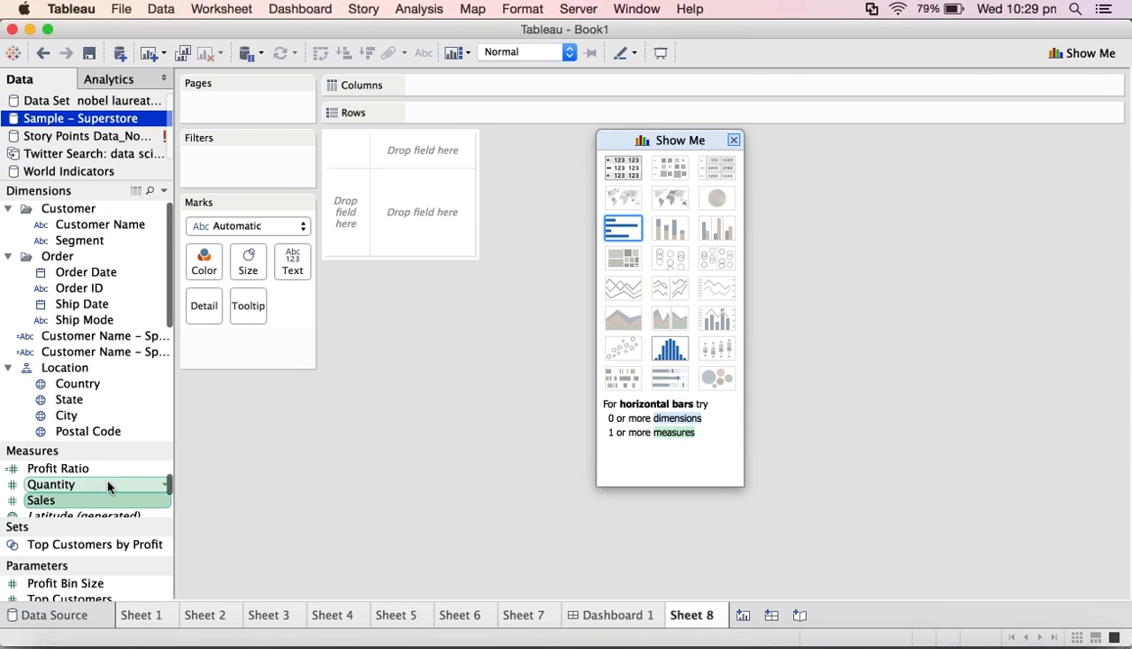
super+click(126, 483)
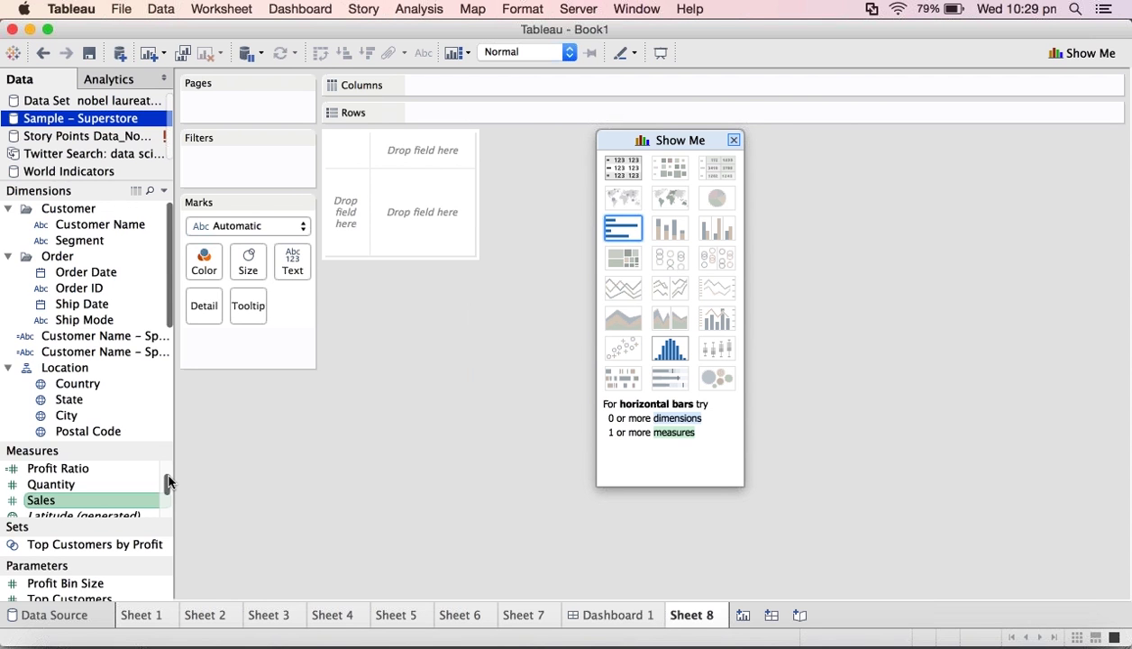
Step: Select the Profit measure, open its field options and dismiss them
drag(167, 483, 169, 468)
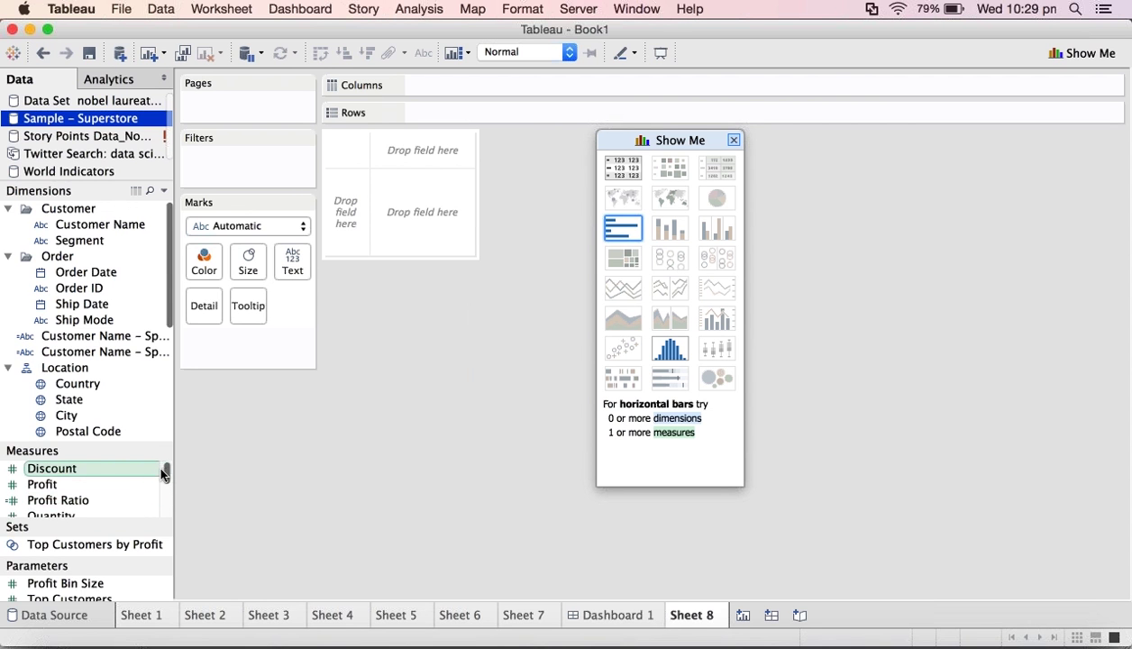
click(139, 483)
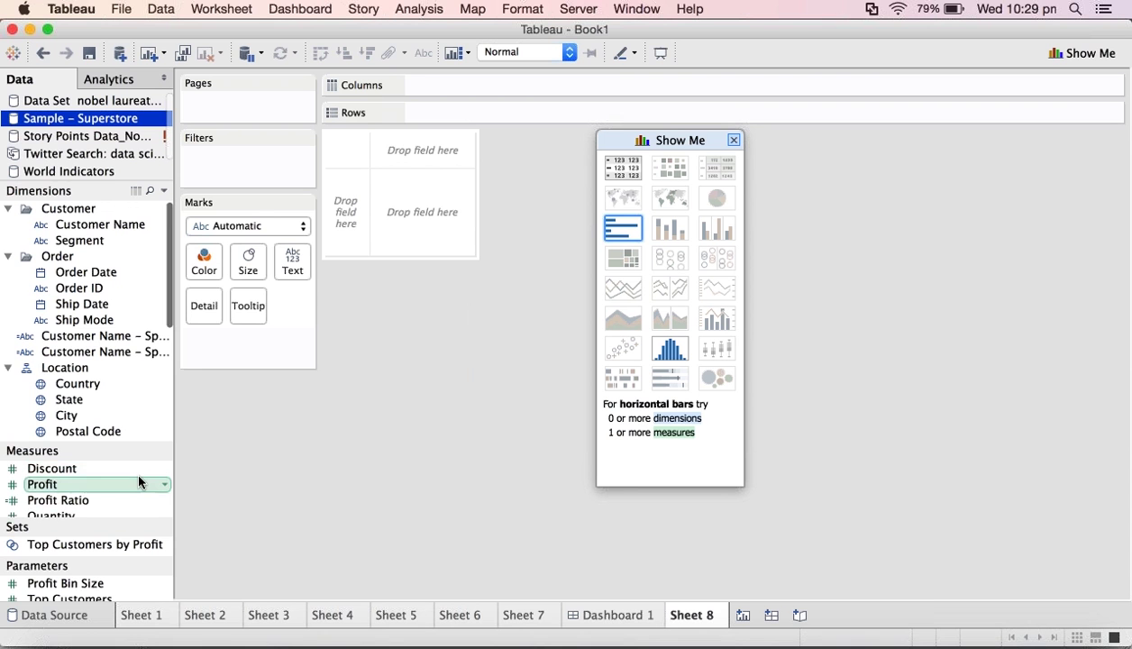
right_click(139, 483)
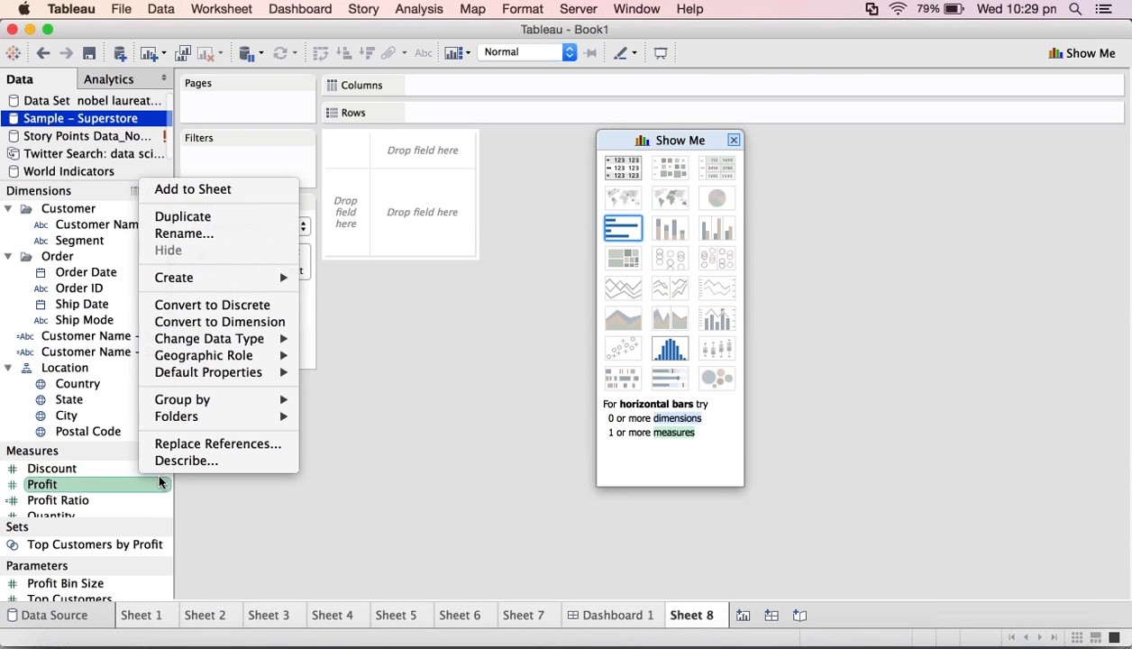
click(238, 501)
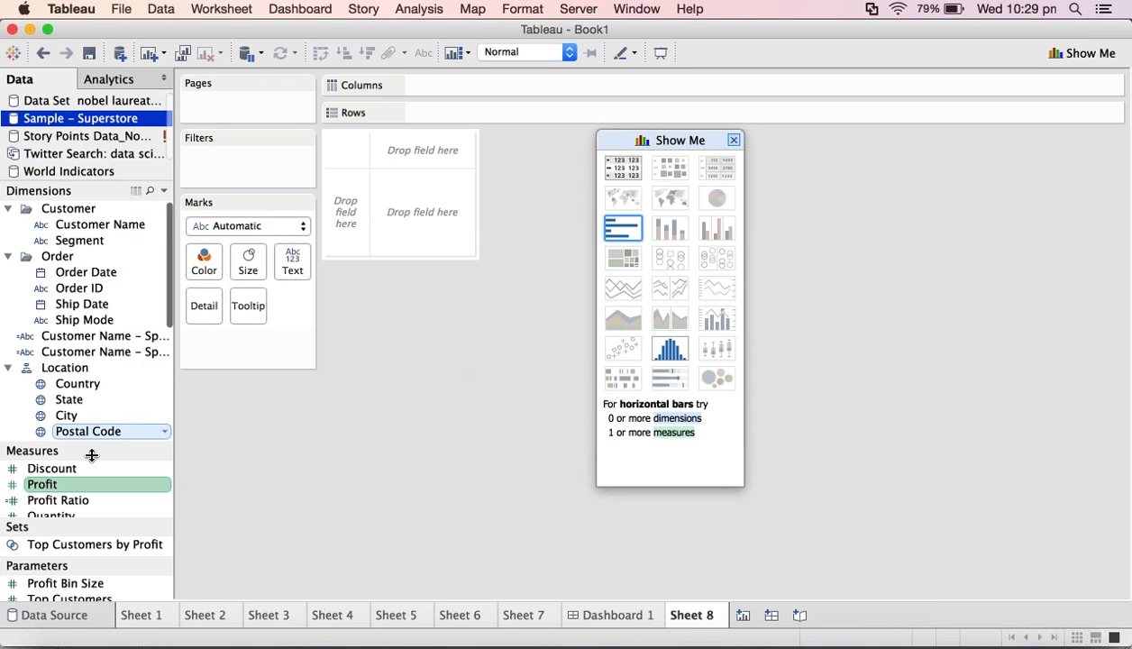
Step: Enlarge the Measures list and select Sales and Profit together so Show Me suggests suitable charts
drag(91, 456, 102, 275)
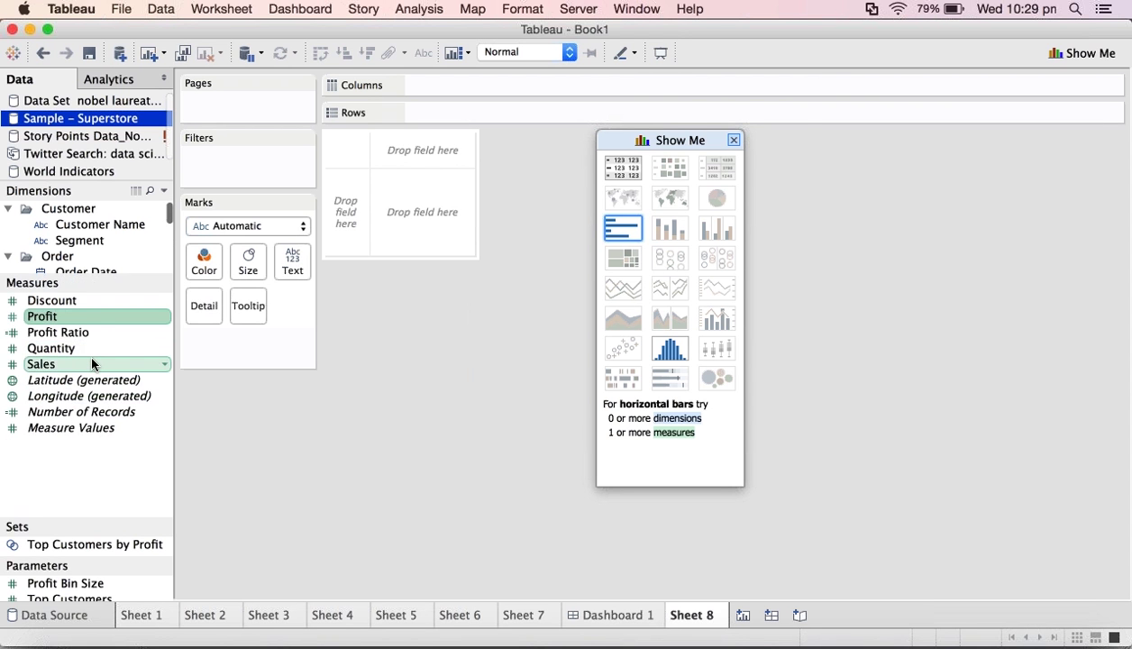
right_click(91, 363)
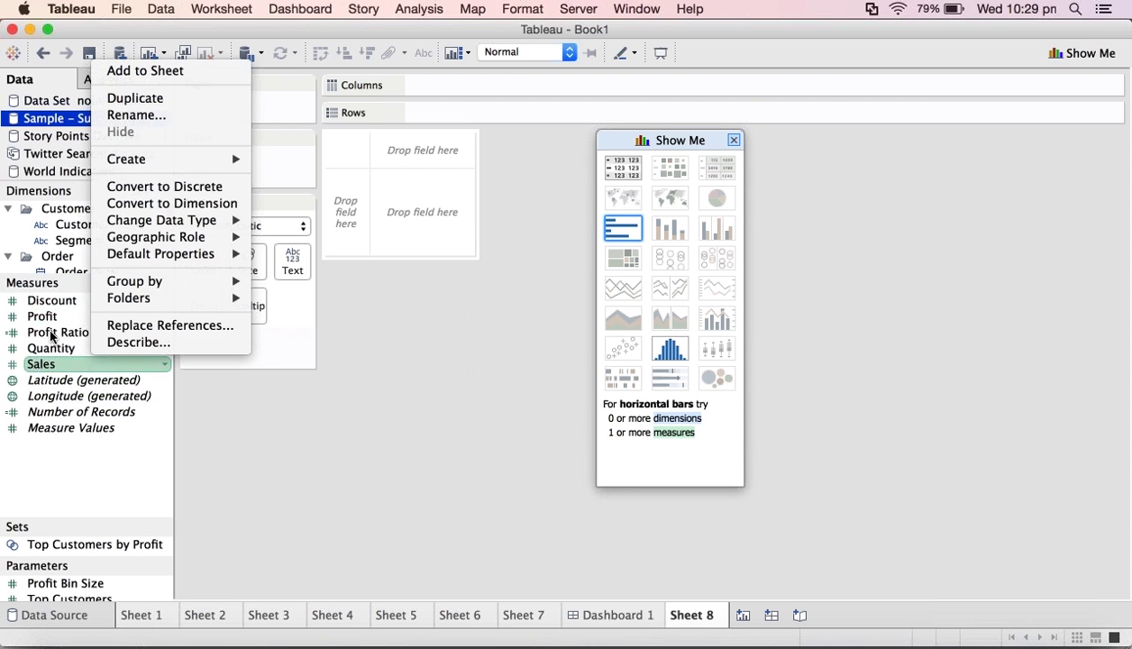
click(53, 319)
super+click(54, 318)
super+click(90, 331)
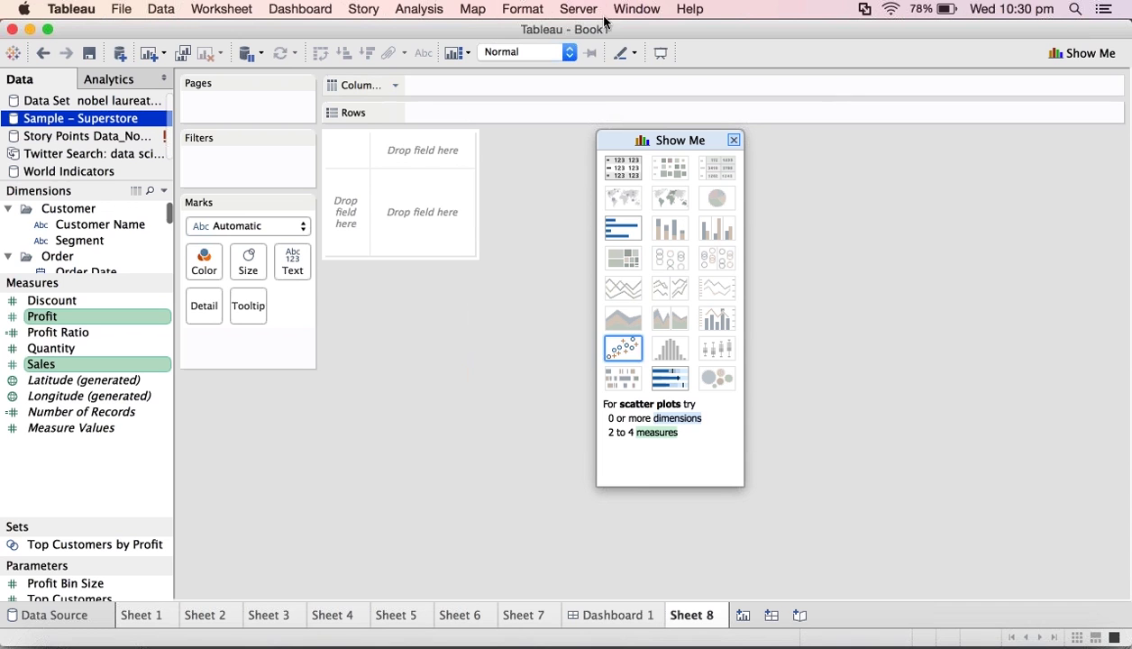
Step: Check the server publishing and Tableau Public options, and view the list of data connections, dismissing both
click(570, 9)
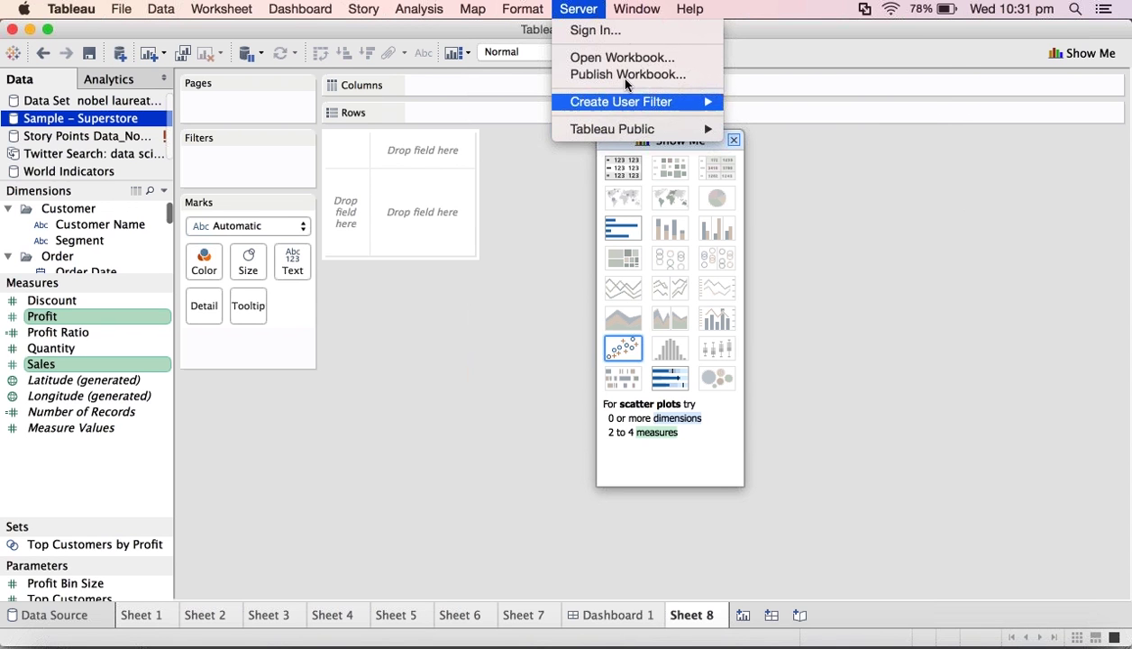
mouse_move(635, 133)
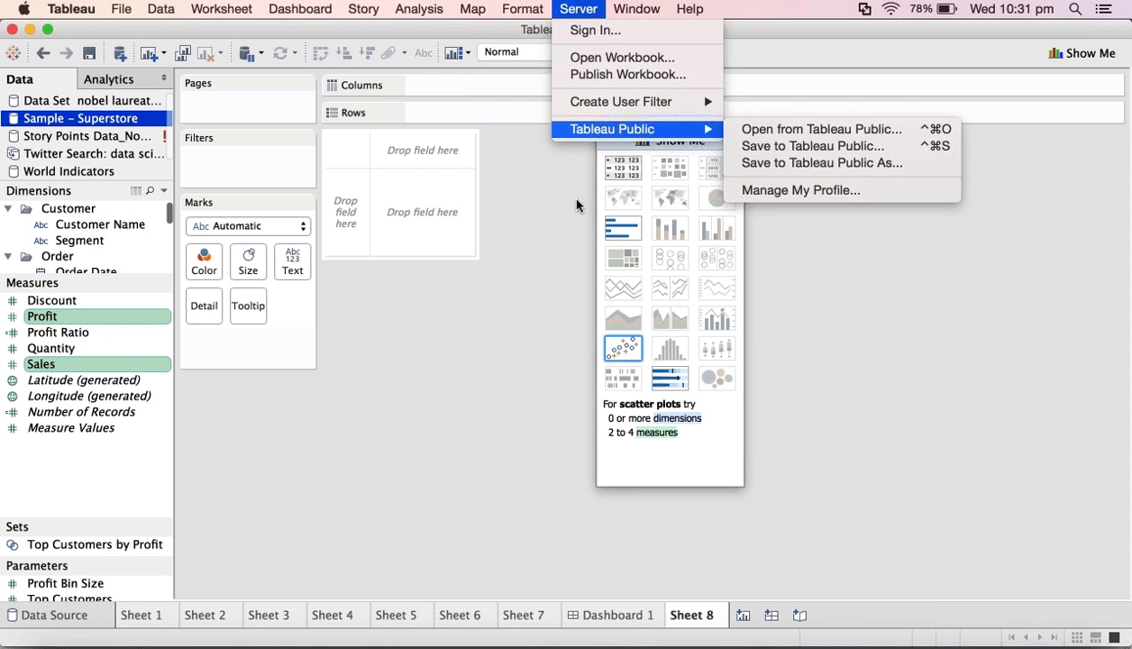
click(487, 338)
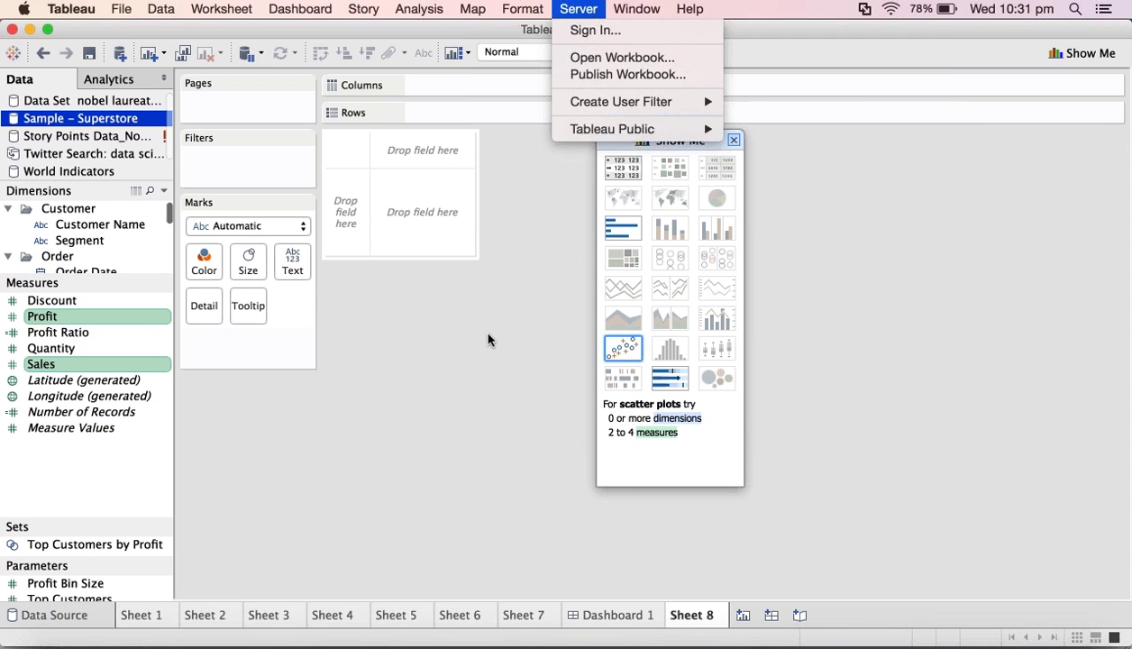
click(119, 53)
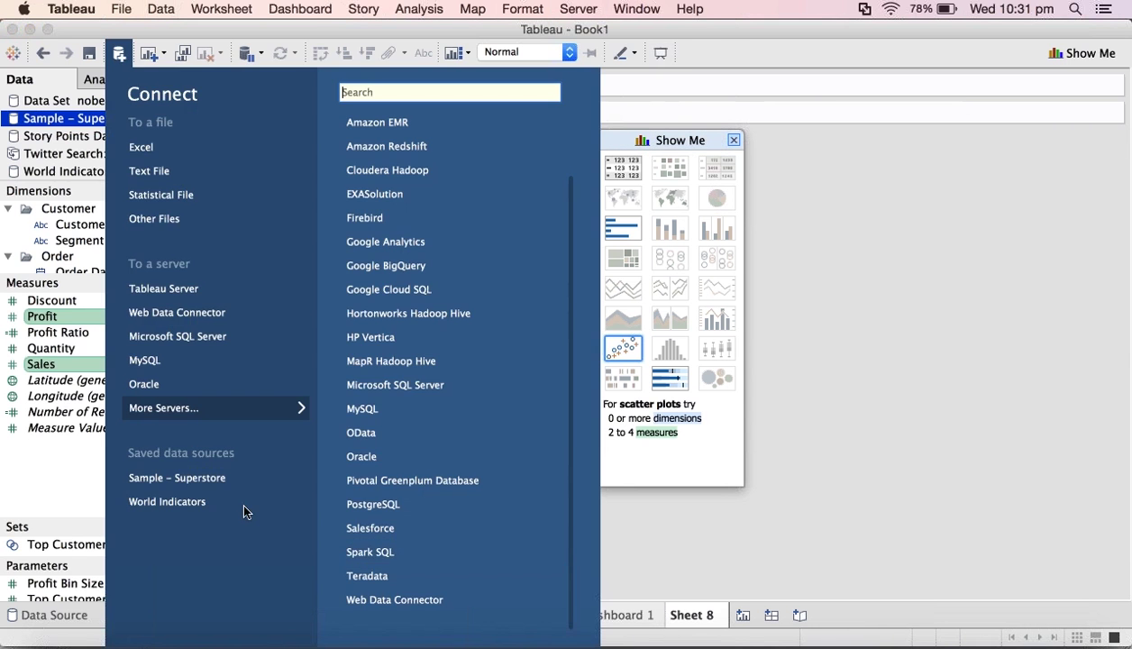
click(967, 301)
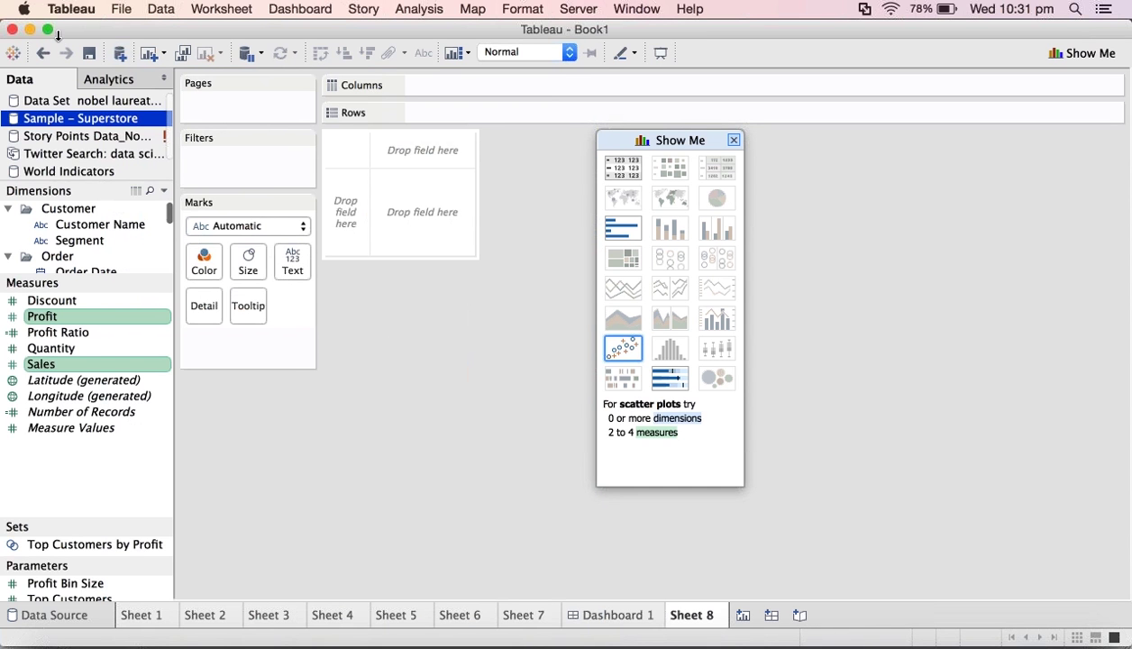
Step: Check the file type options for saving the workbook under a new name, and dismiss the dialog without saving
click(123, 10)
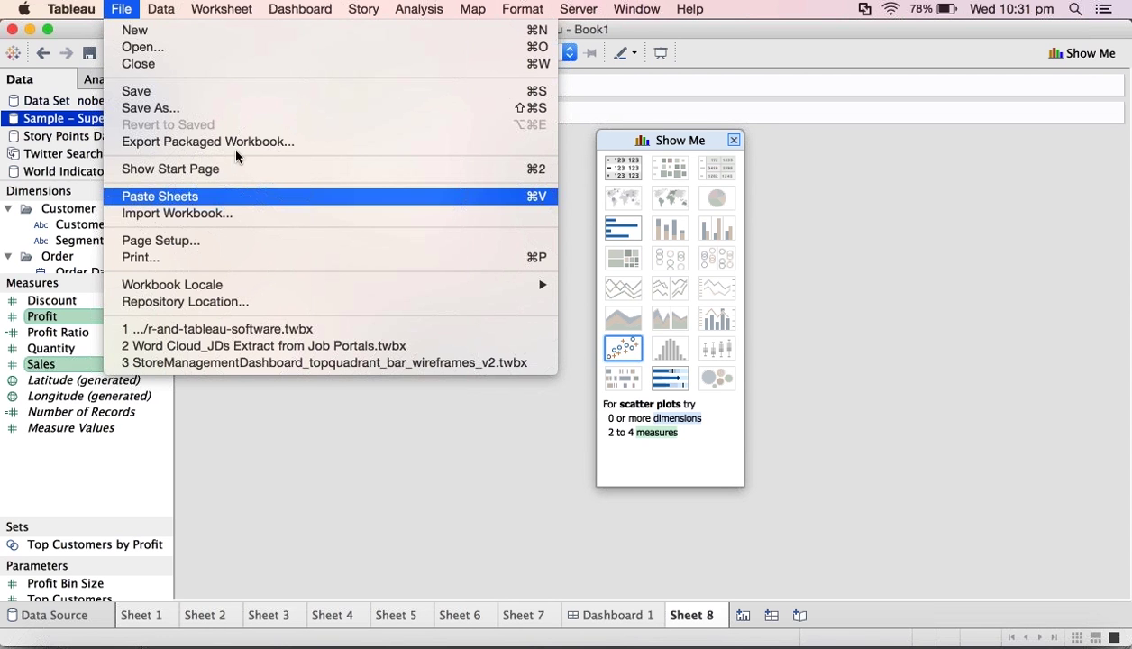
click(232, 109)
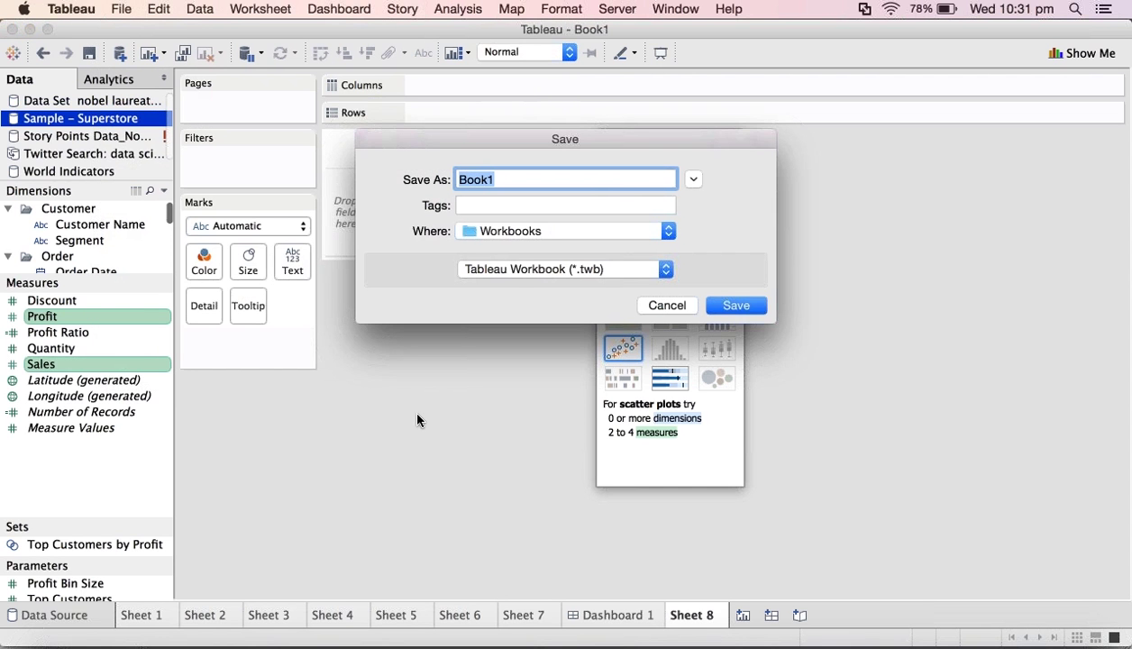
click(664, 272)
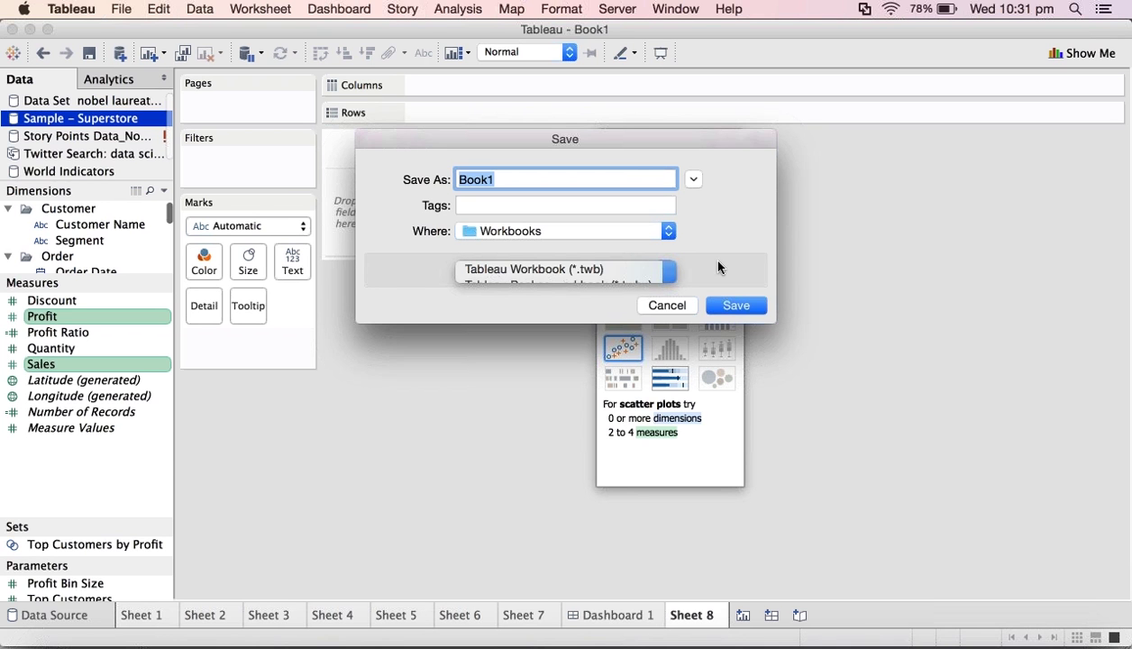
click(666, 322)
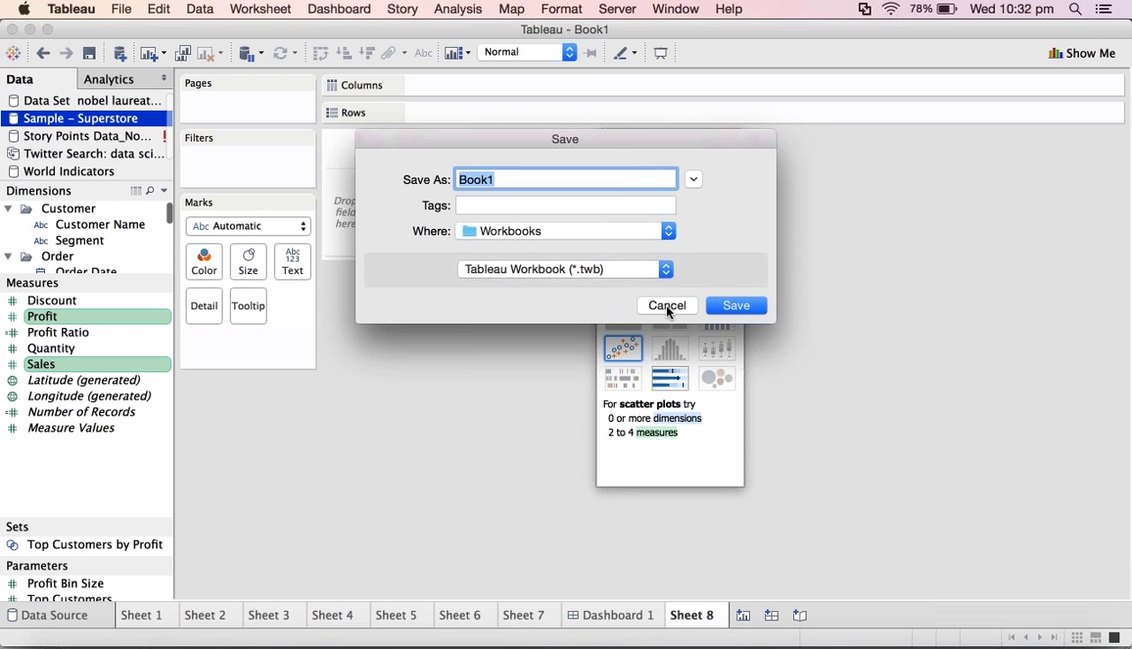
click(667, 307)
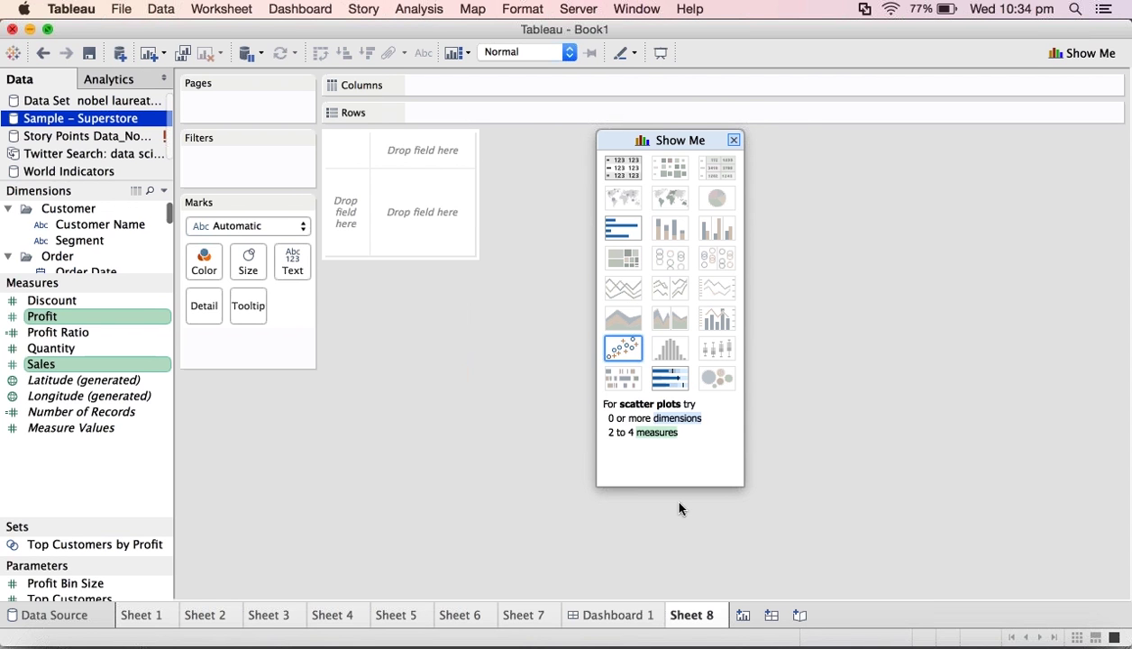
Step: Create a new dashboard with Sheet 1 and Sheet 2 side by side and Sheet 3 below Sheet 1, and close Show Me
click(594, 618)
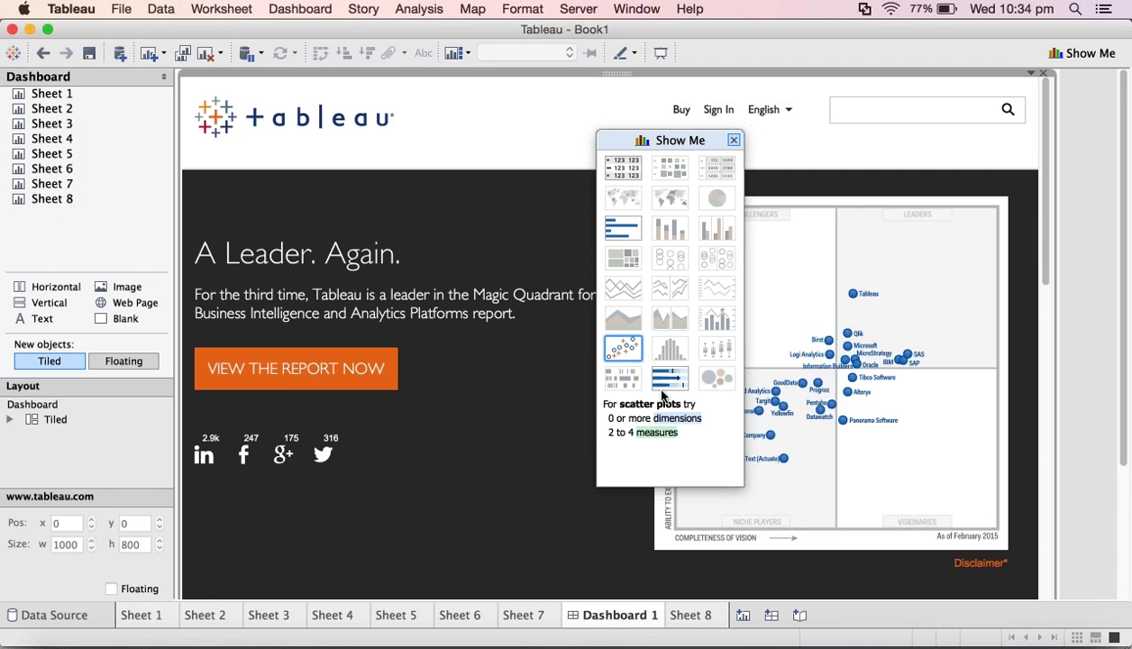
click(772, 616)
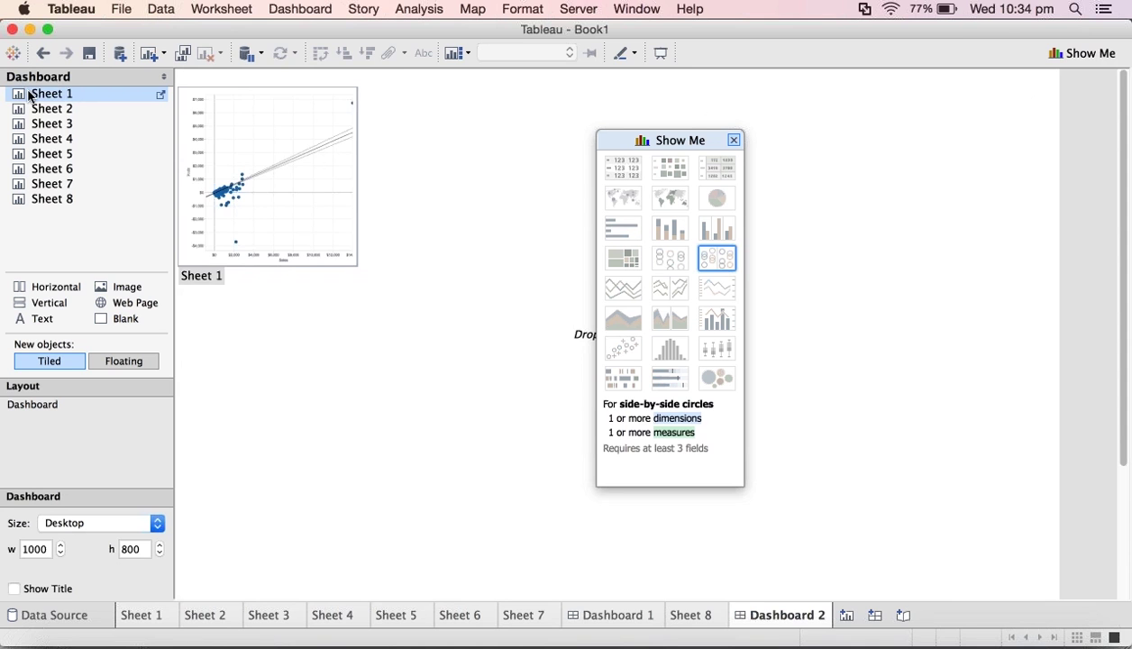
drag(30, 93, 270, 241)
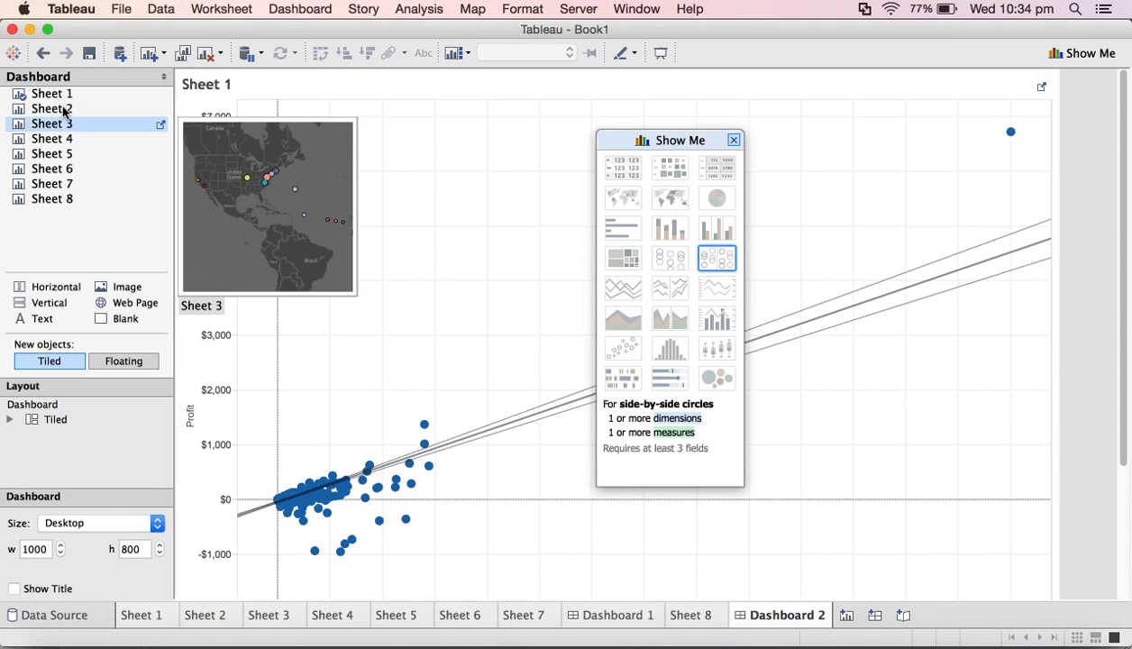
drag(66, 110, 685, 271)
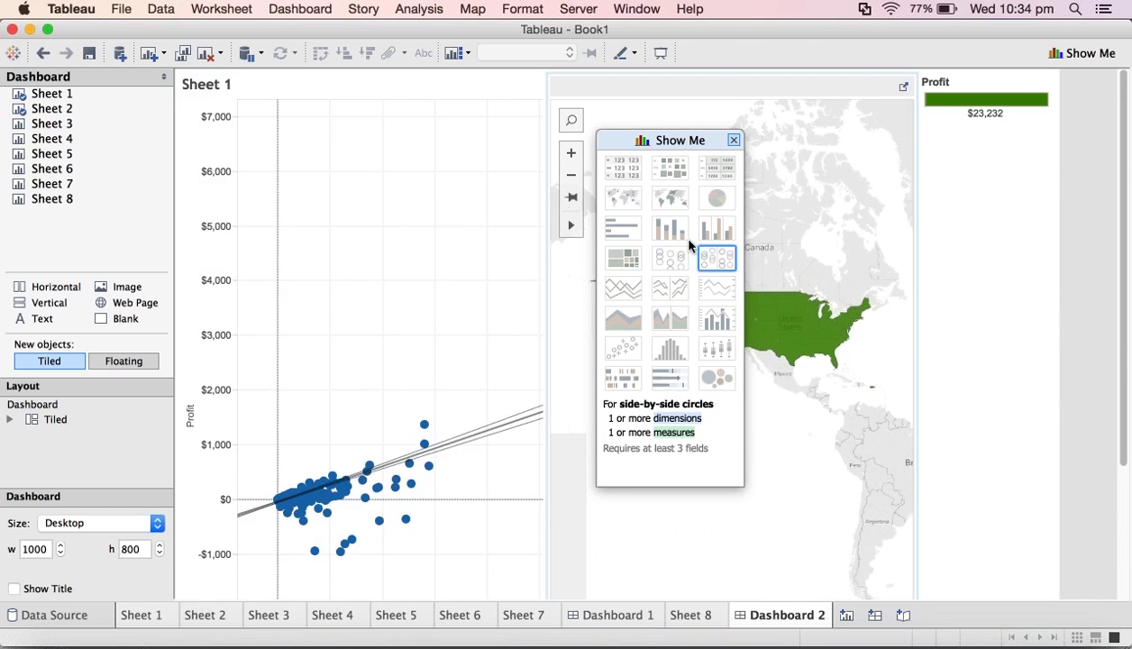
click(733, 141)
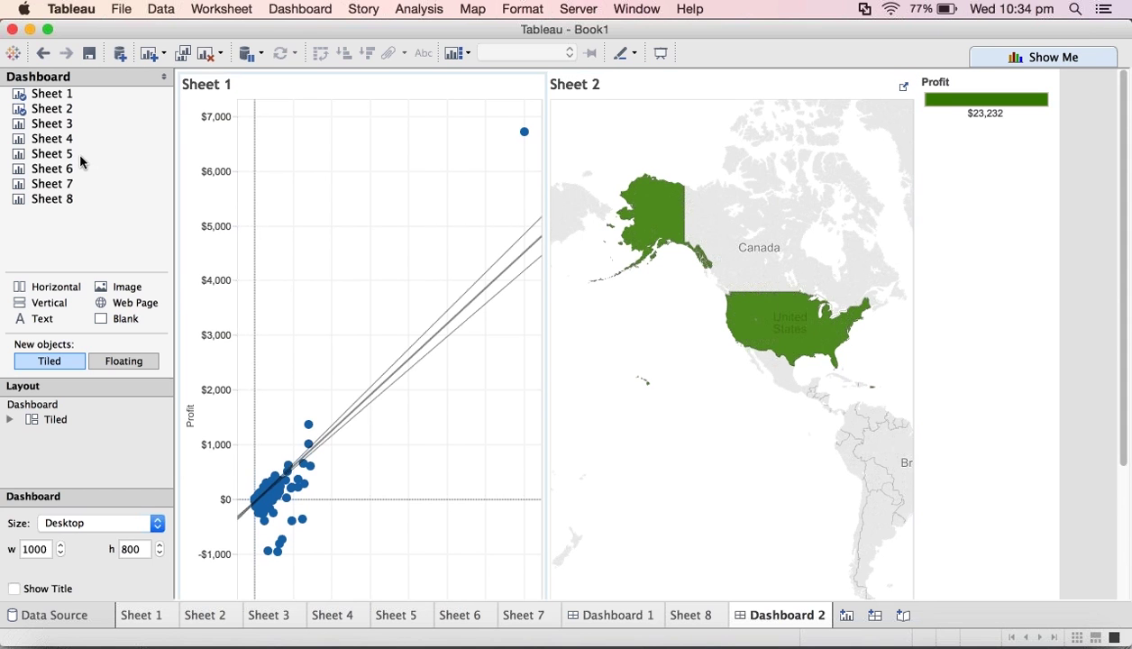
mouse_move(54, 126)
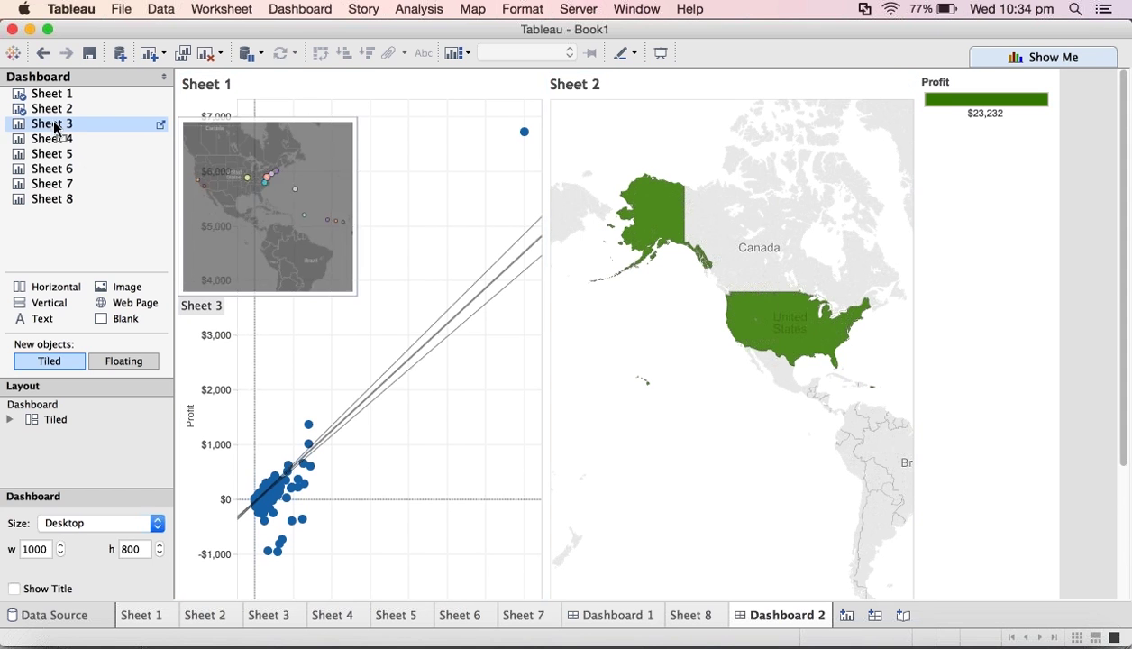
drag(54, 126, 365, 498)
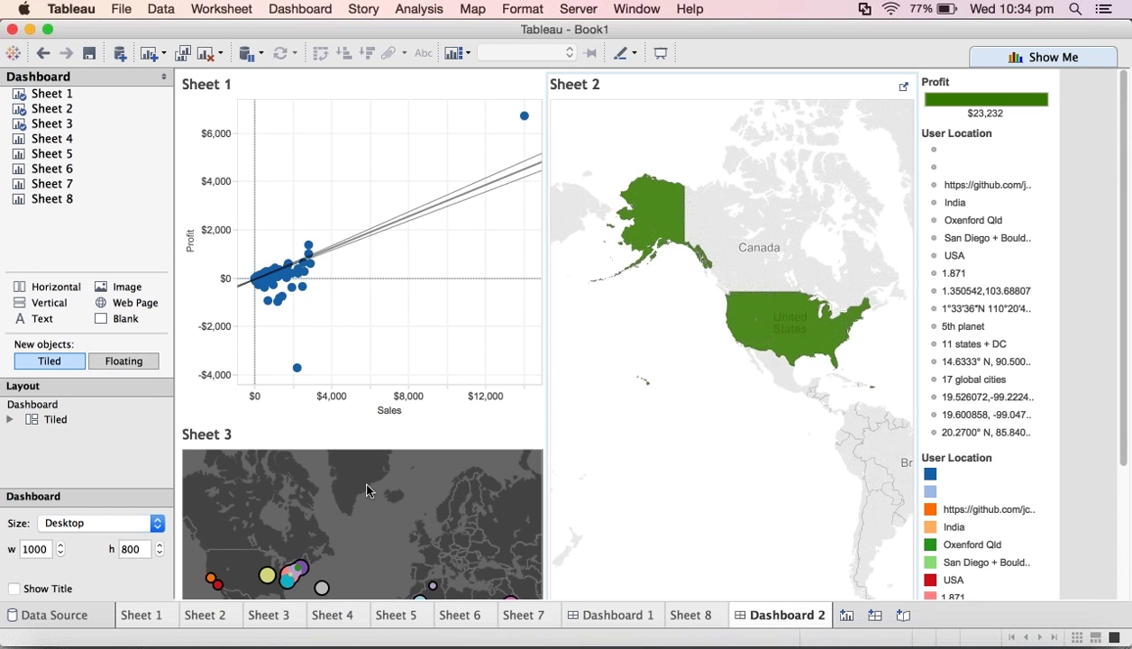
Step: View the r-and-tableau-software workbook window briefly and return to the dashboard in Book1
key(super+grave)
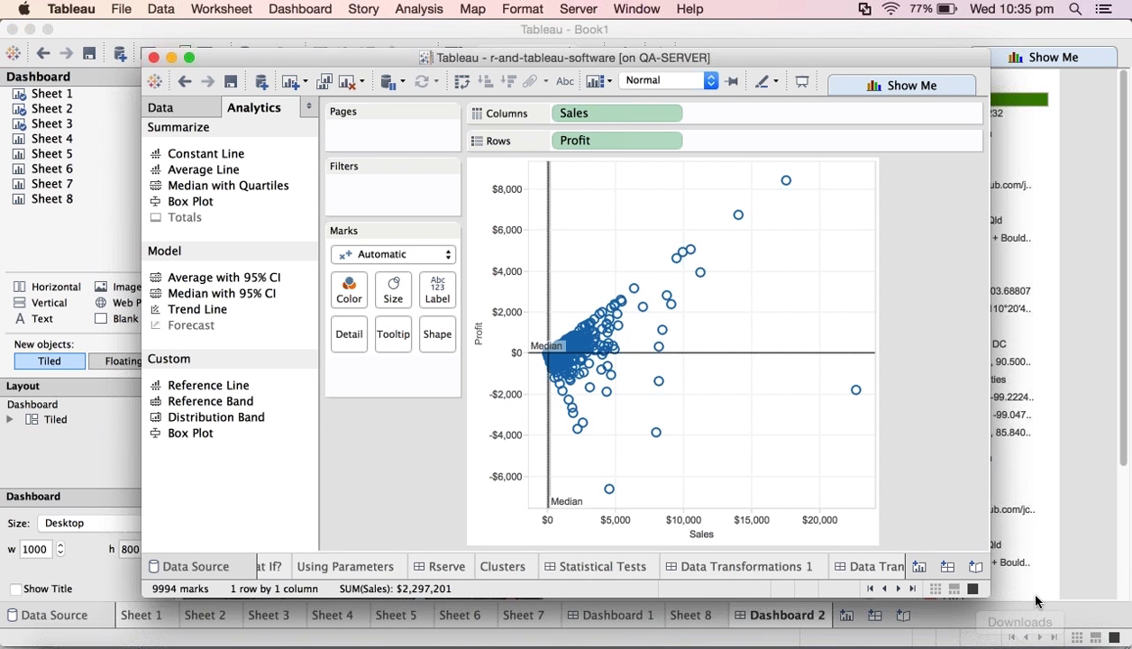
key(super+grave)
click(576, 361)
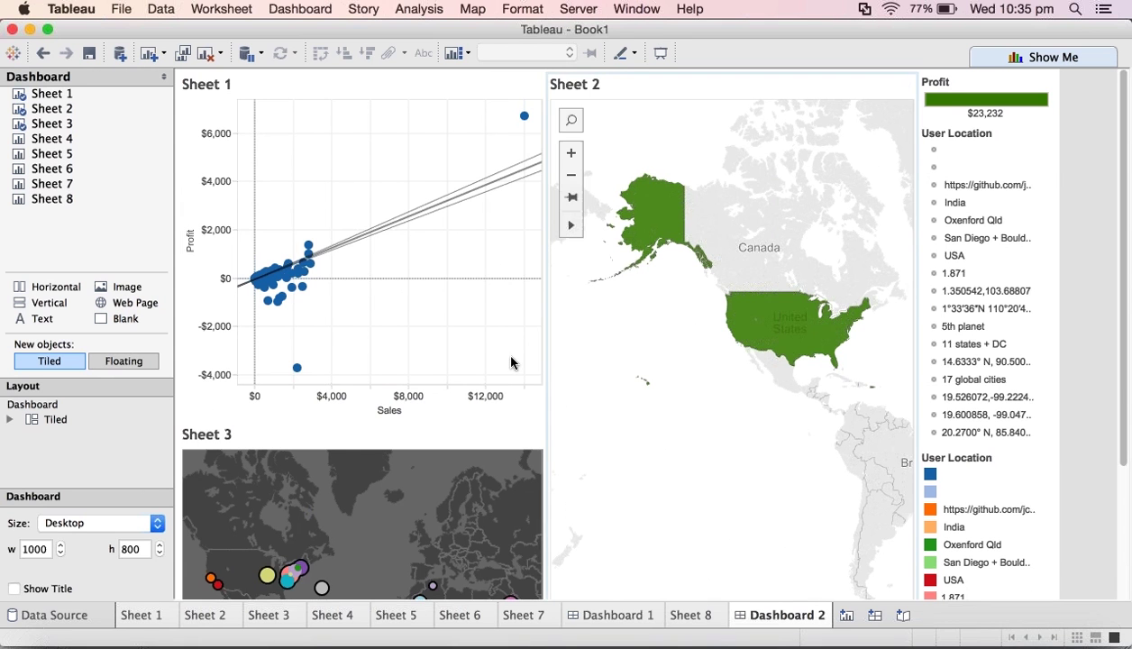
Step: Add Sheet 4 to the dashboard below the Sheet 2 map, beside Sheet 3
click(365, 353)
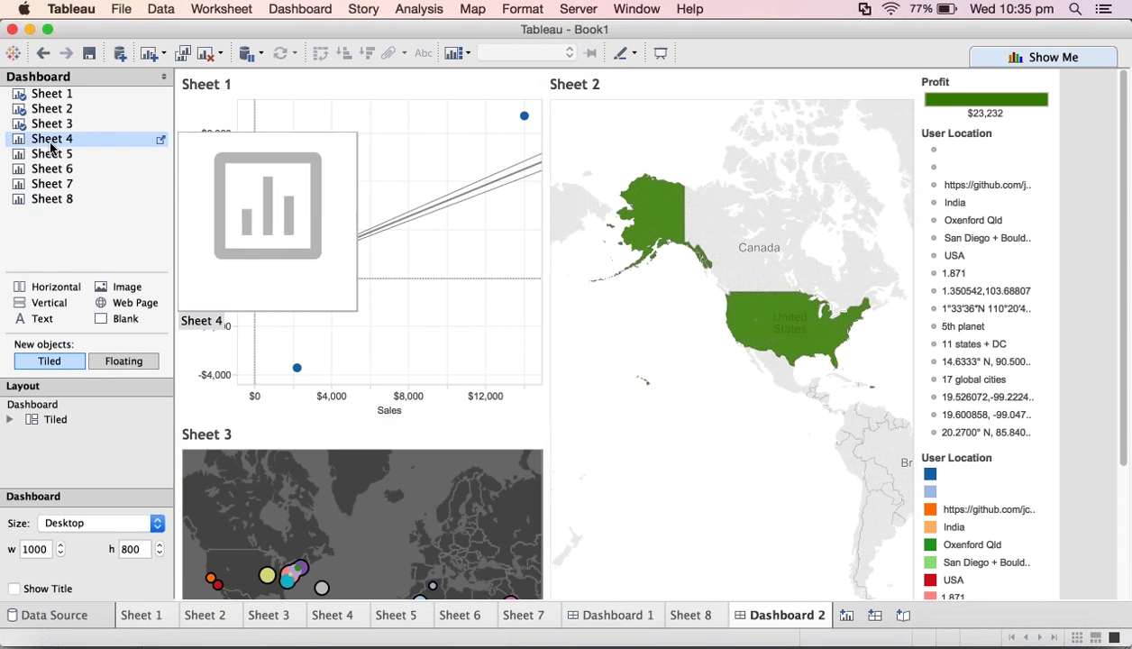
mouse_move(52, 147)
mouse_down()
mouse_move(533, 468)
mouse_move(735, 518)
mouse_up()
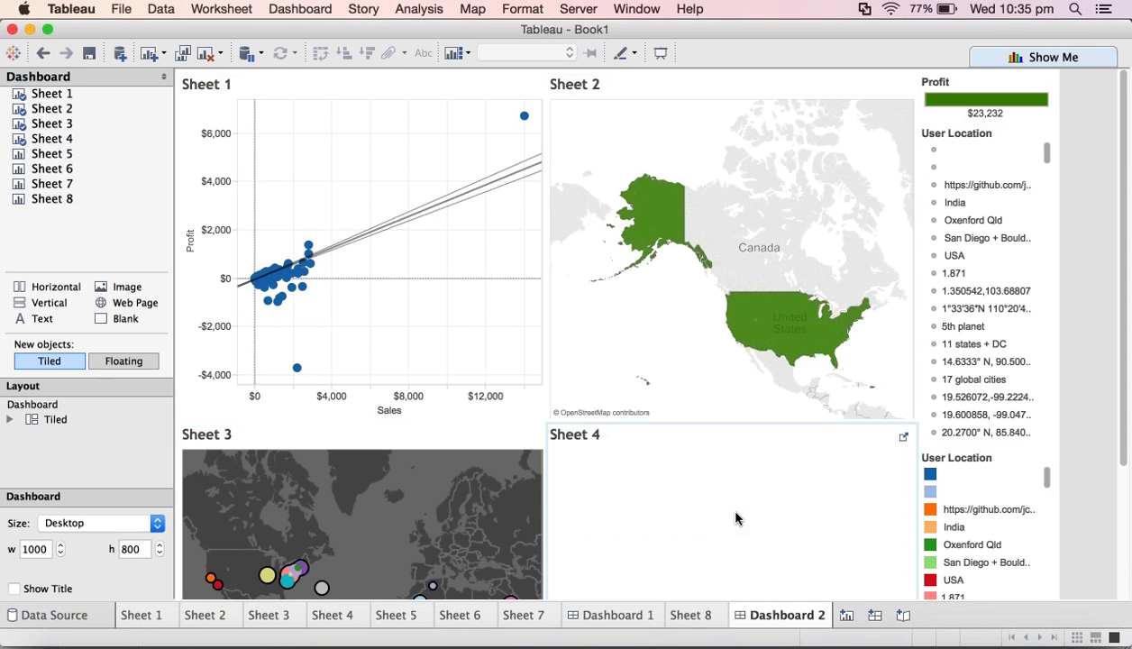